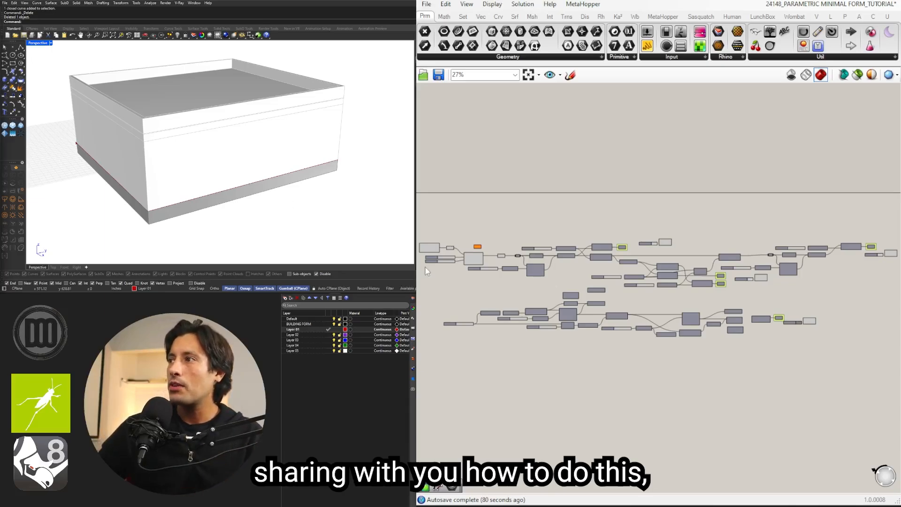
Step: Set the building rectangle's X Size slider to 319 and its Y Size slider to 374
{"action": "scroll", "coordinate": [434, 261], "scroll_direction": "up", "scroll_amount": 10}
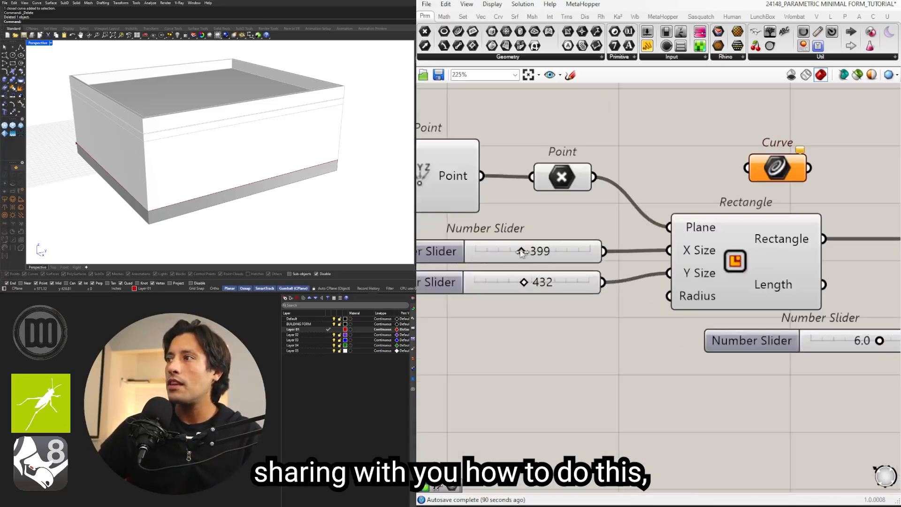
{"action": "left_click_drag", "start_coordinate": [521, 253], "coordinate": [521, 284]}
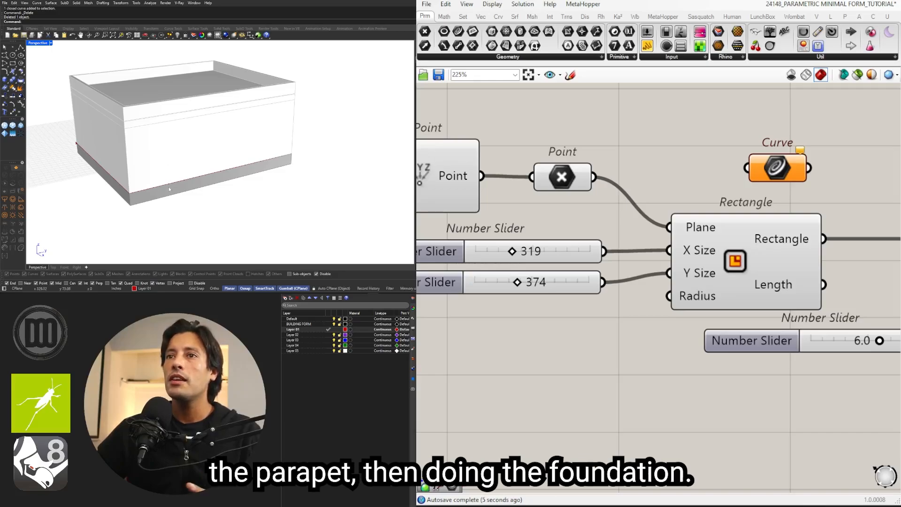
{"action": "scroll", "coordinate": [631, 331], "scroll_direction": "down", "scroll_amount": 5}
{"action": "scroll", "coordinate": [283, 152], "scroll_direction": "down", "scroll_amount": 3}
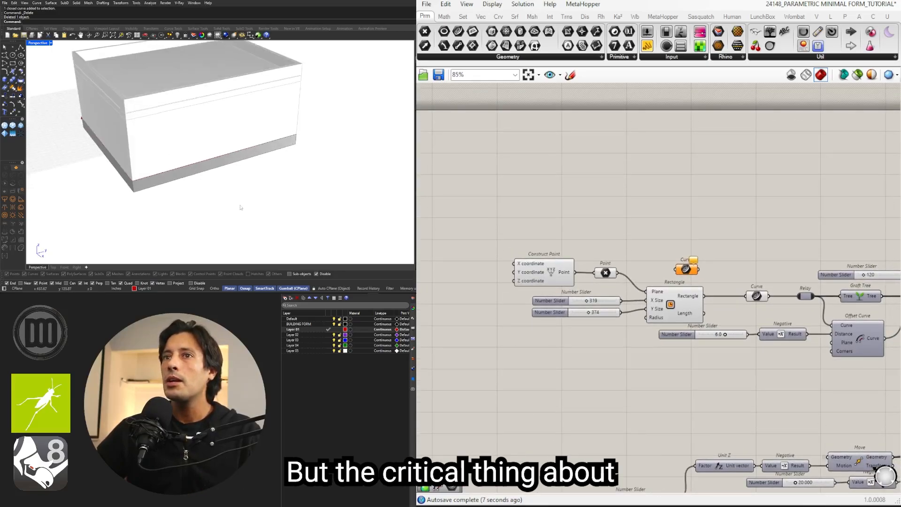
Step: Draw a closed, stepped polyline footprint with right-angled corners on the ground beside the existing building
{"action": "right_click_drag", "start_coordinate": [283, 152], "coordinate": [235, 165], "text": "shift"}
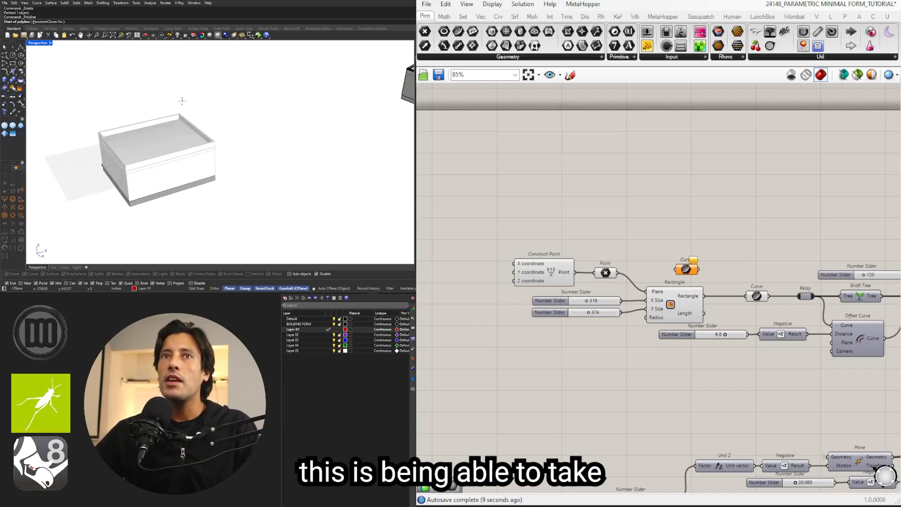
{"action": "left_click", "coordinate": [277, 171]}
{"action": "left_click", "coordinate": [314, 159]}
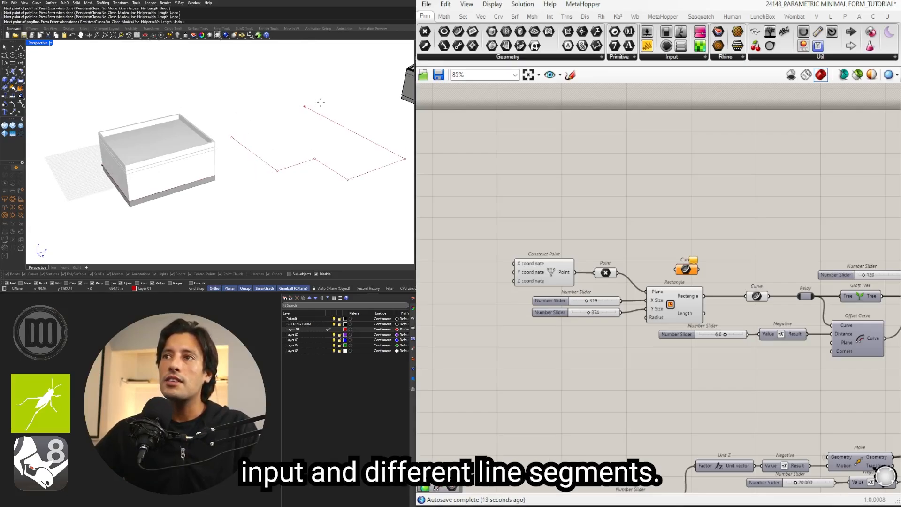
{"action": "left_click", "coordinate": [296, 73]}
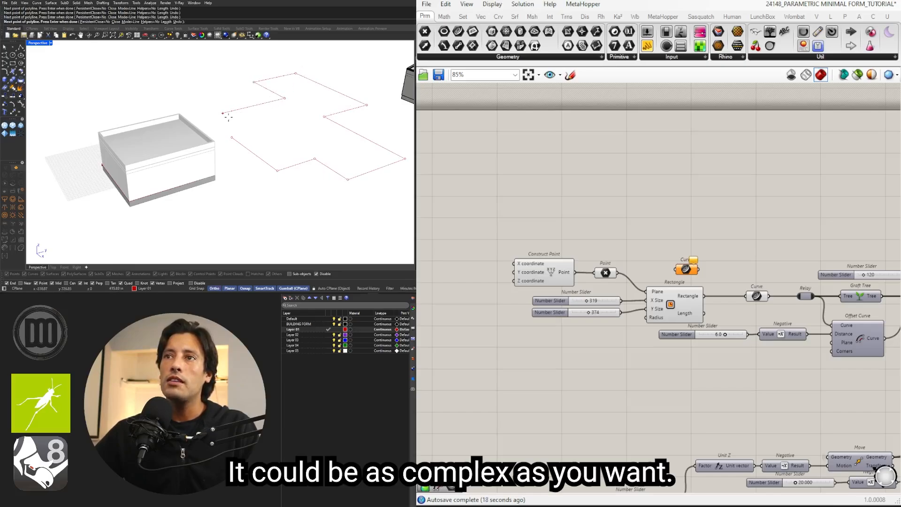
{"action": "left_click", "coordinate": [274, 123]}
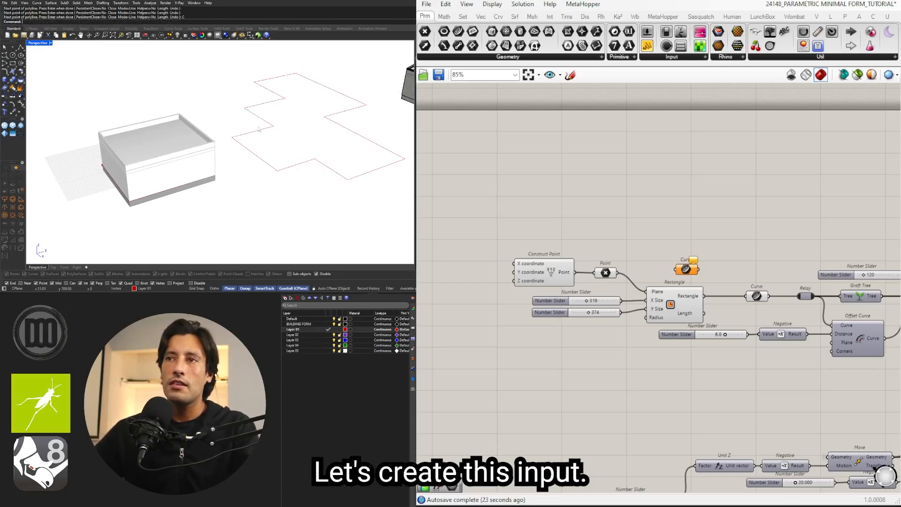
Step: Assign the stepped polyline to the empty Curve parameter and wire it into the downstream Curve parameter in place of the rectangle
{"action": "left_click", "coordinate": [259, 129]}
{"action": "scroll", "coordinate": [664, 256], "scroll_direction": "up", "scroll_amount": 3}
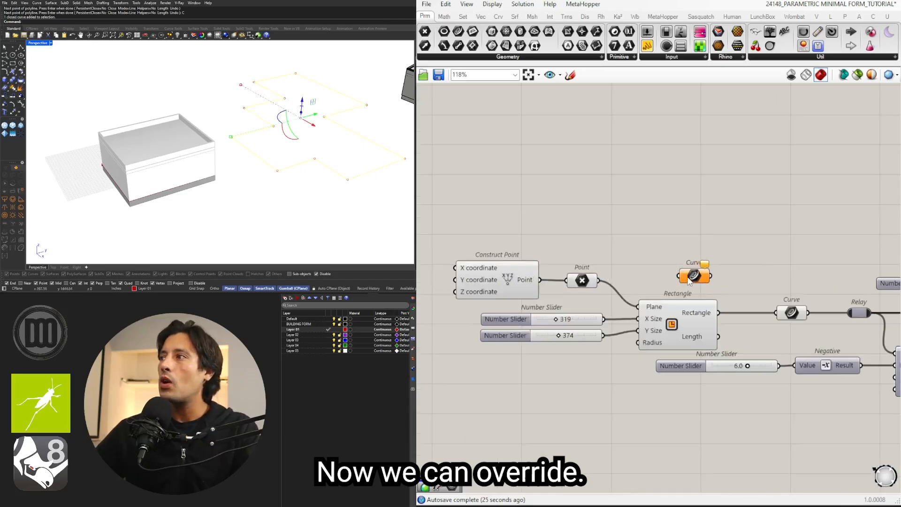
{"action": "right_click", "coordinate": [682, 270]}
{"action": "left_click", "coordinate": [754, 417]}
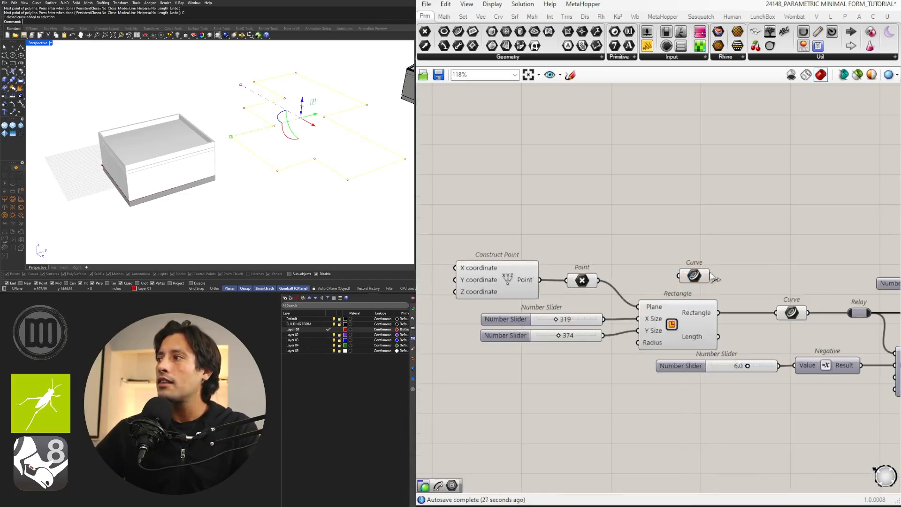
{"action": "left_click_drag", "start_coordinate": [786, 314], "coordinate": [787, 314]}
{"action": "right_click_drag", "start_coordinate": [300, 225], "coordinate": [275, 164]}
{"action": "scroll", "coordinate": [237, 188], "scroll_direction": "up", "scroll_amount": 3}
{"action": "scroll", "coordinate": [263, 183], "scroll_direction": "down", "scroll_amount": 4}
{"action": "left_click", "coordinate": [246, 137]}
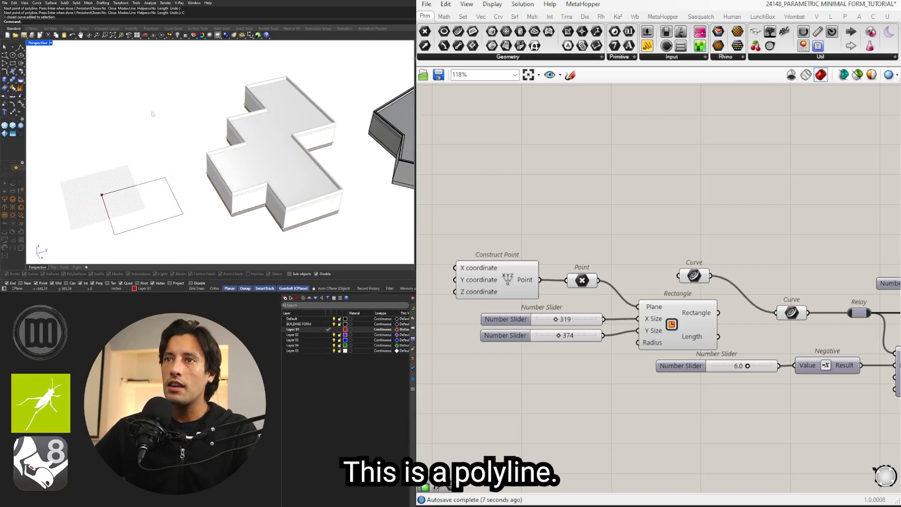
Step: Draw a closed footprint with a curved segment beside the stepped building and use it as the building's input curve
{"action": "left_click", "coordinate": [7, 57]}
{"action": "left_click", "coordinate": [12, 60]}
{"action": "left_click", "coordinate": [163, 65]}
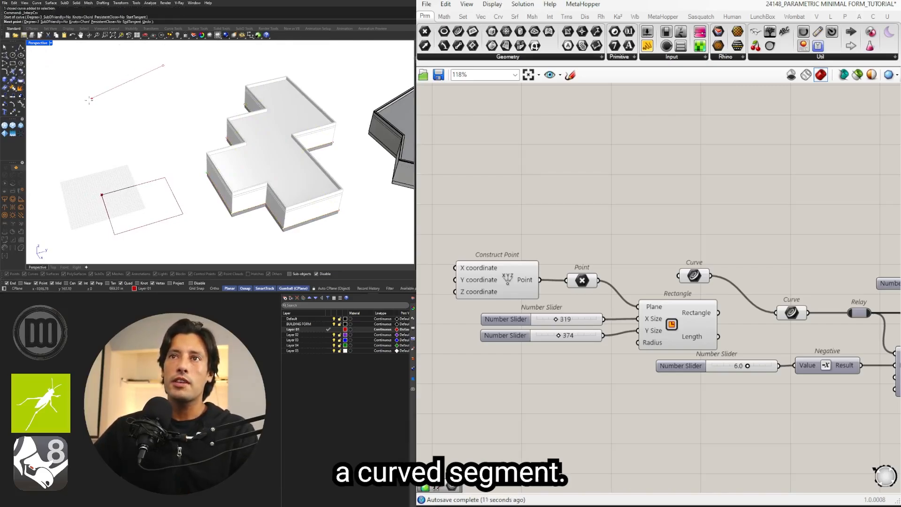
{"action": "left_click", "coordinate": [91, 99]}
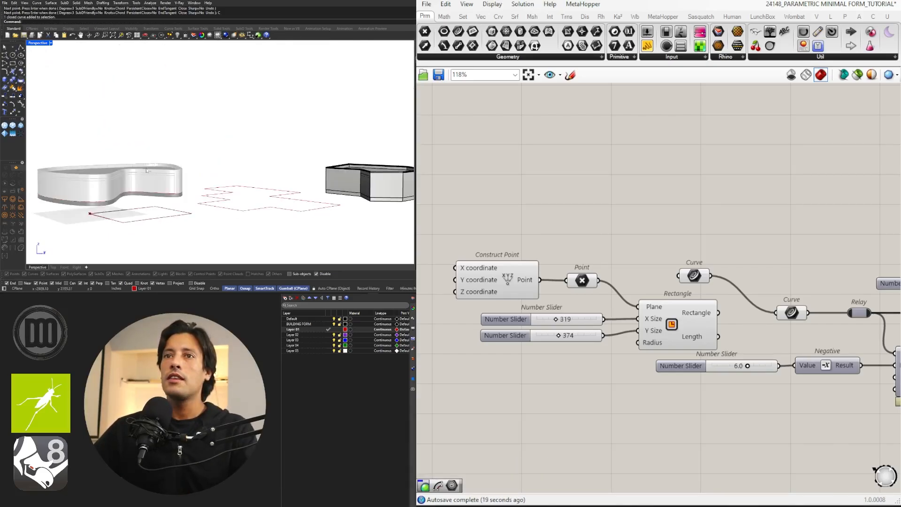
{"action": "right_click_drag", "start_coordinate": [220, 155], "coordinate": [251, 171]}
{"action": "scroll", "coordinate": [243, 173], "scroll_direction": "down", "scroll_amount": 4}
{"action": "right_click_drag", "start_coordinate": [380, 181], "coordinate": [282, 164], "text": "shift"}
{"action": "right_click_drag", "start_coordinate": [122, 157], "coordinate": [244, 167], "text": "shift"}
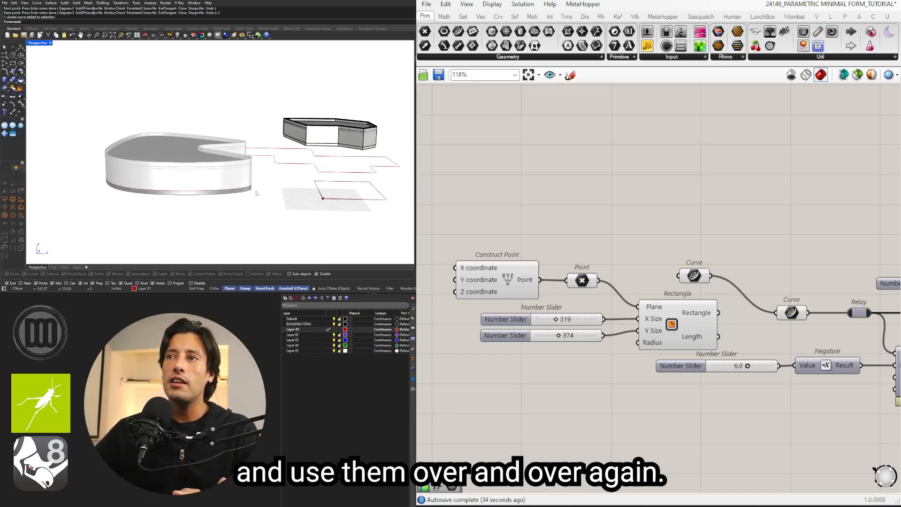
{"action": "right_click_drag", "start_coordinate": [256, 193], "coordinate": [214, 198]}
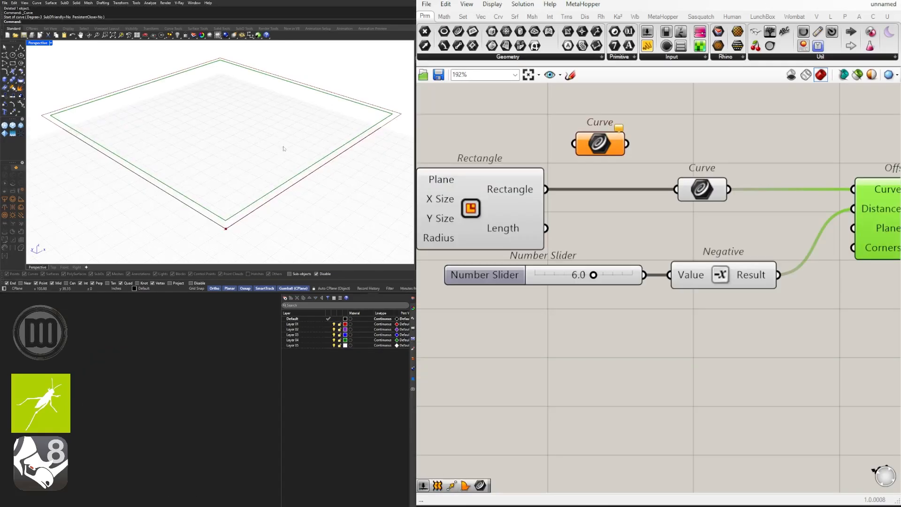
{"action": "right_click_drag", "start_coordinate": [281, 147], "coordinate": [239, 210]}
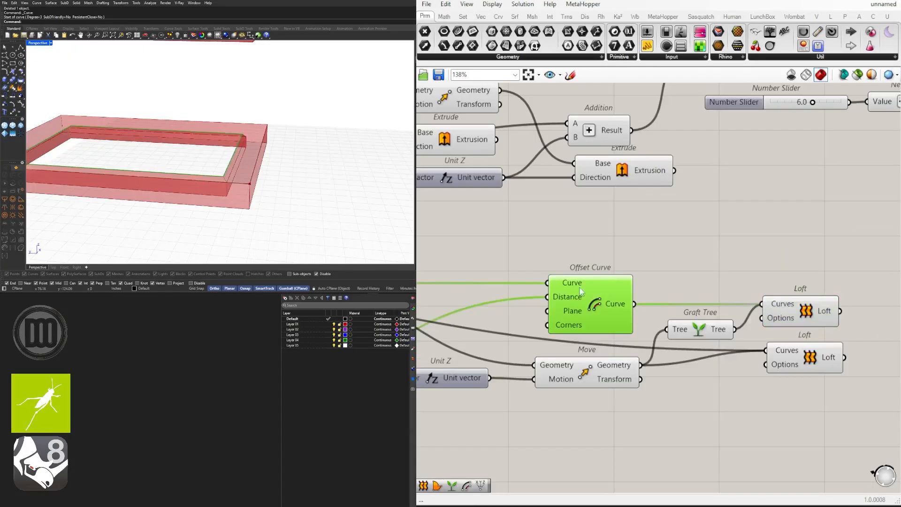
{"action": "left_click", "coordinate": [745, 264]}
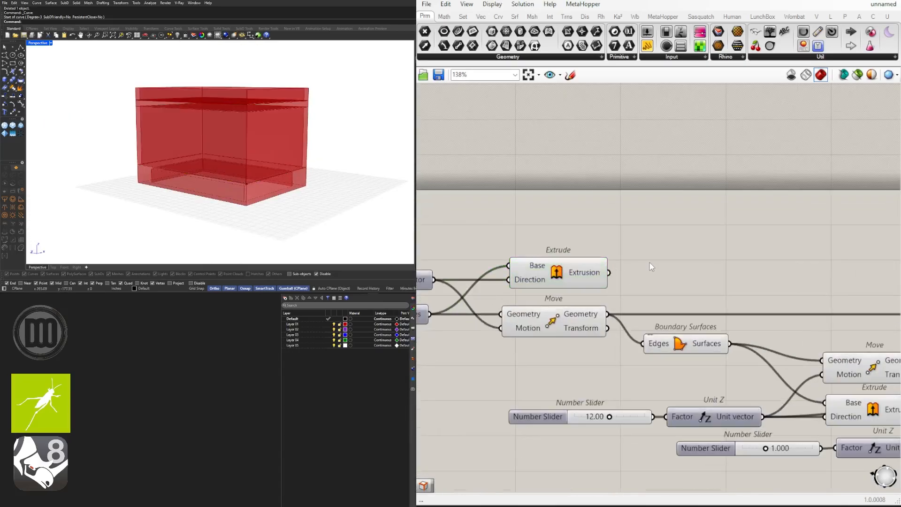
{"action": "left_click", "coordinate": [581, 274]}
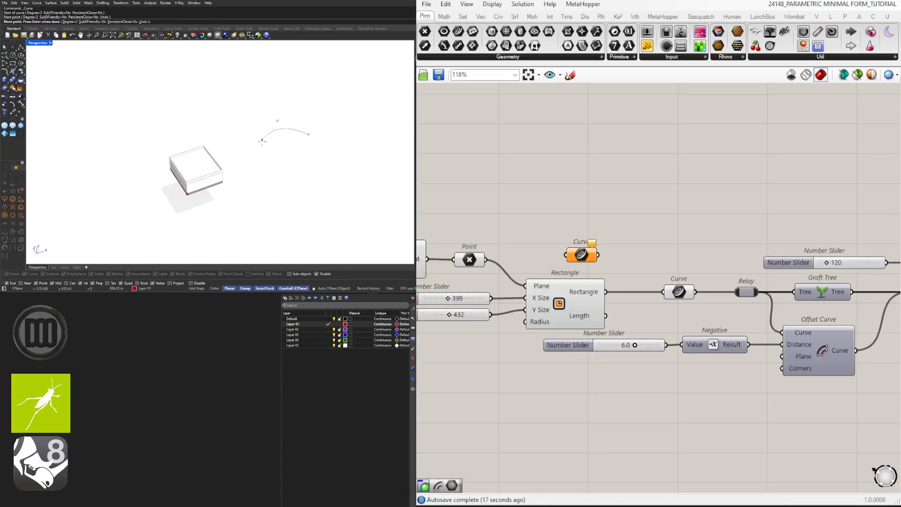
{"action": "key", "text": "Escape"}
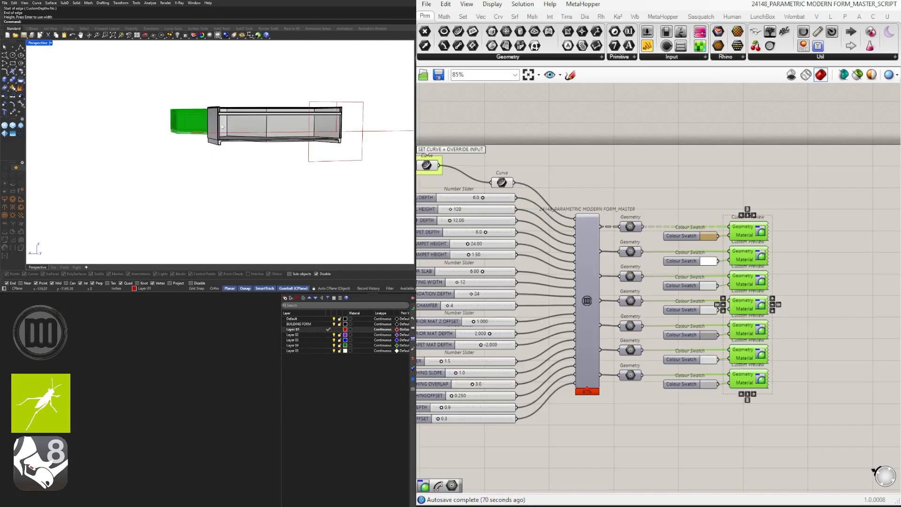
{"action": "scroll", "coordinate": [223, 125], "scroll_direction": "up", "scroll_amount": 5}
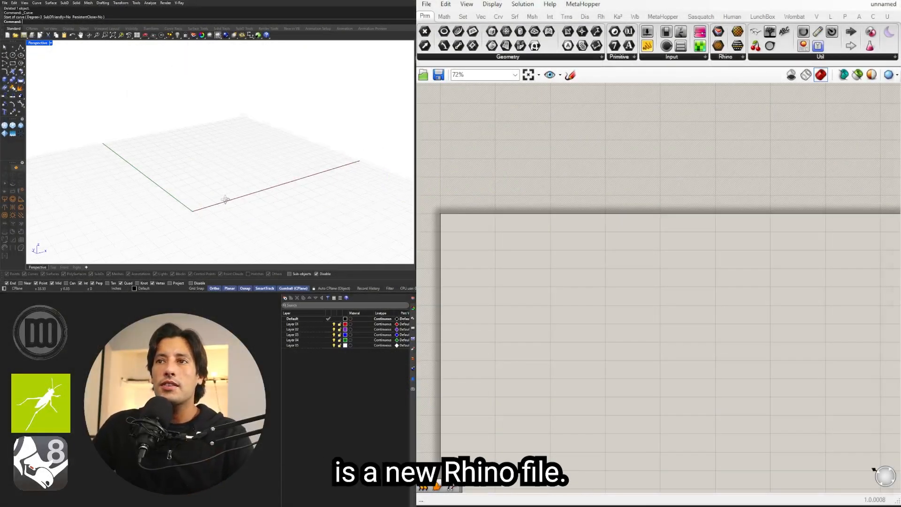
Step: Place a Construct Point component near the upper-left corner of the empty definition
{"action": "right_click_drag", "start_coordinate": [225, 199], "coordinate": [236, 160]}
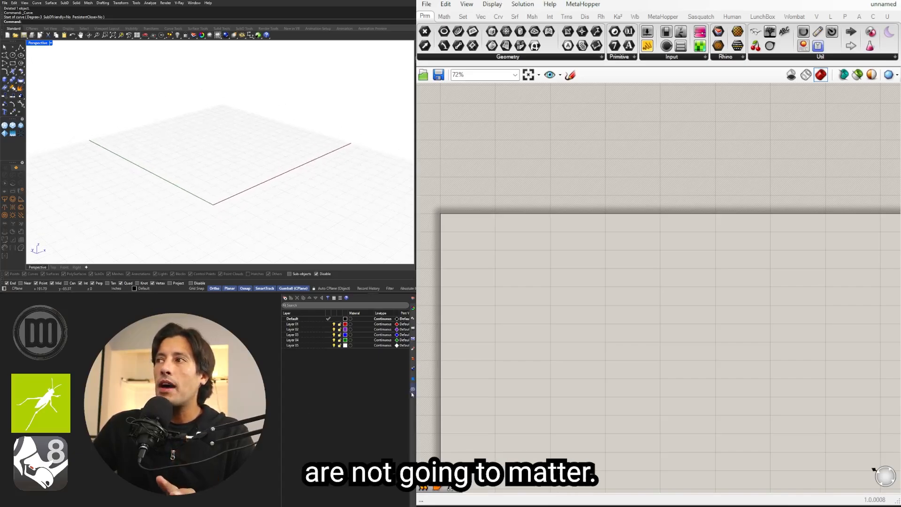
{"action": "scroll", "coordinate": [479, 179], "scroll_direction": "up", "scroll_amount": 4}
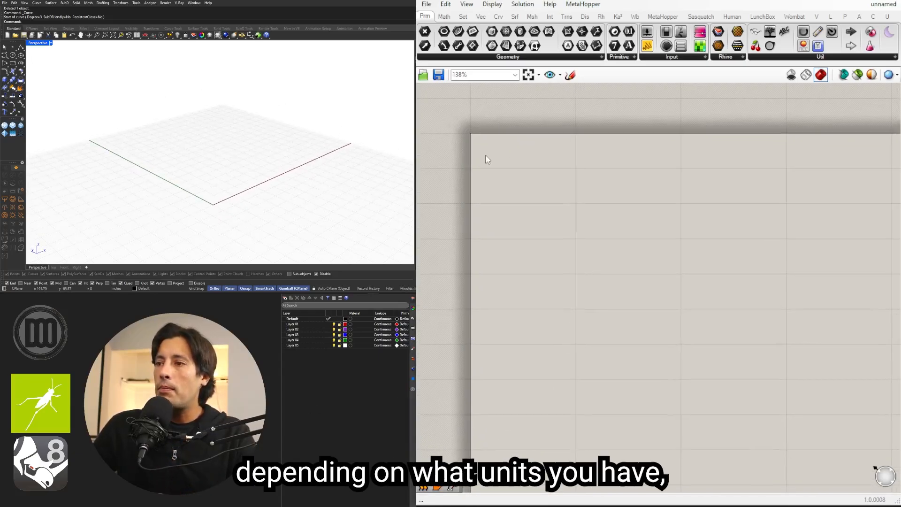
{"action": "right_click_drag", "start_coordinate": [529, 172], "coordinate": [514, 158]}
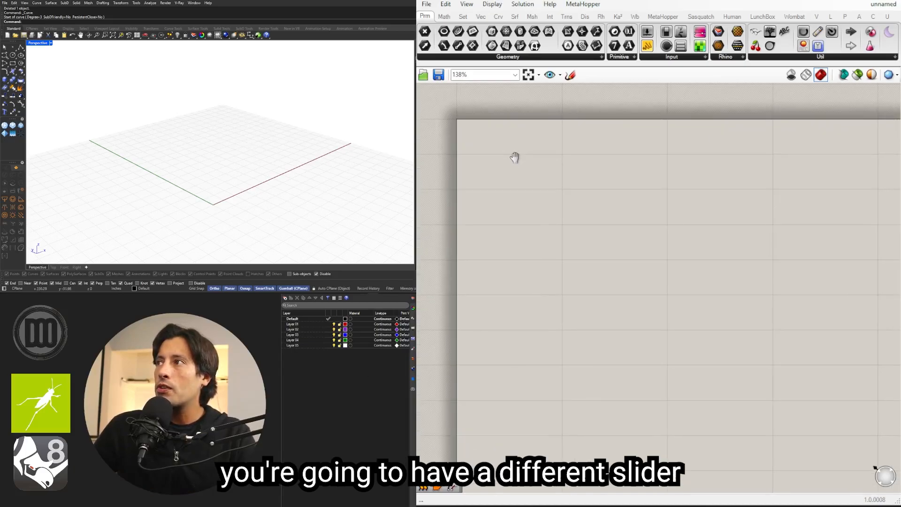
{"action": "double_click", "coordinate": [605, 202]}
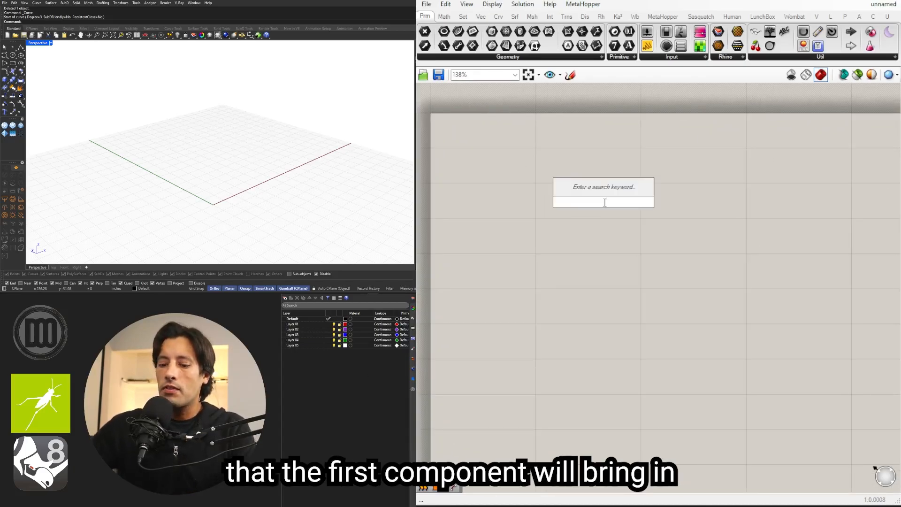
{"action": "type", "text": "CONSTRU"}
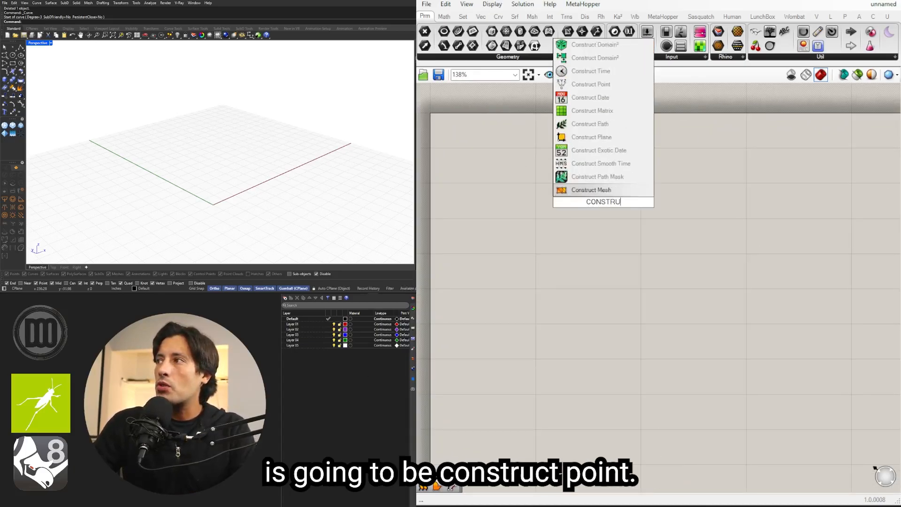
{"action": "type", "text": "CT POINT"}
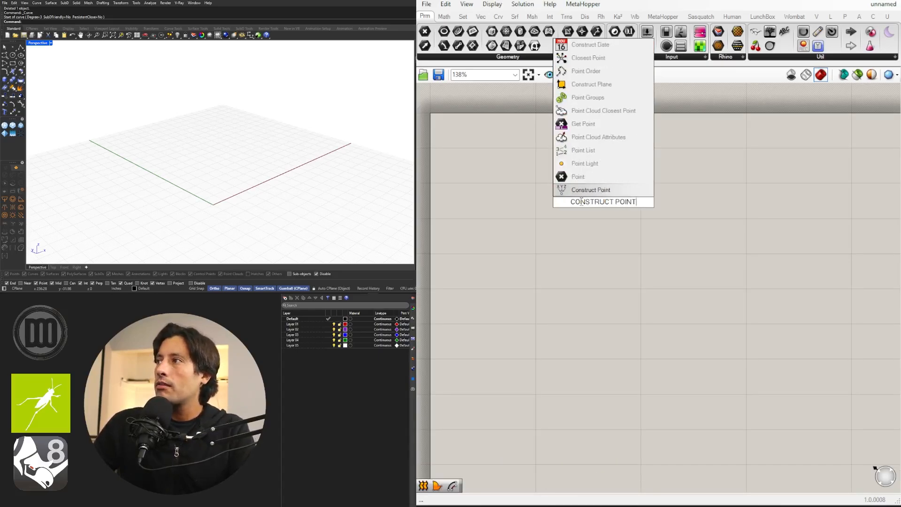
{"action": "key", "text": "Return"}
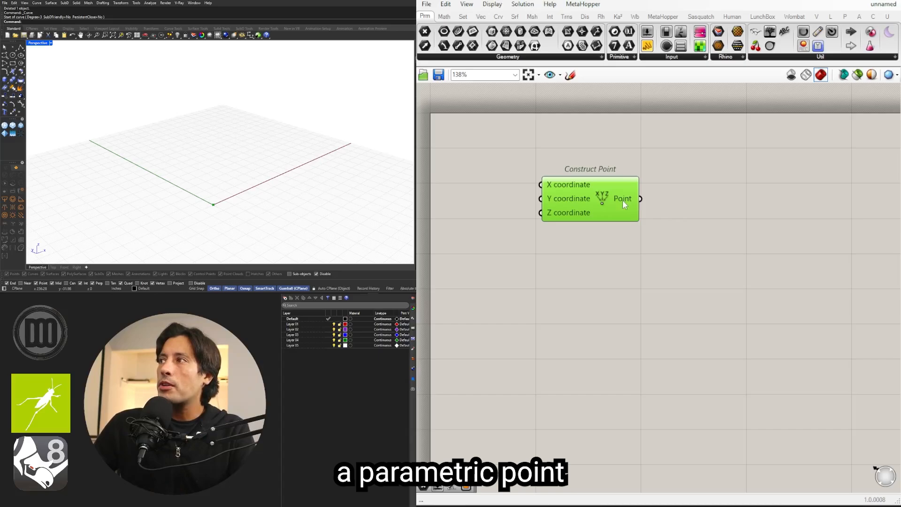
Step: Add an empty Point parameter, connect the Construct Point output to it, and align it beside that component
{"action": "double_click", "coordinate": [715, 209]}
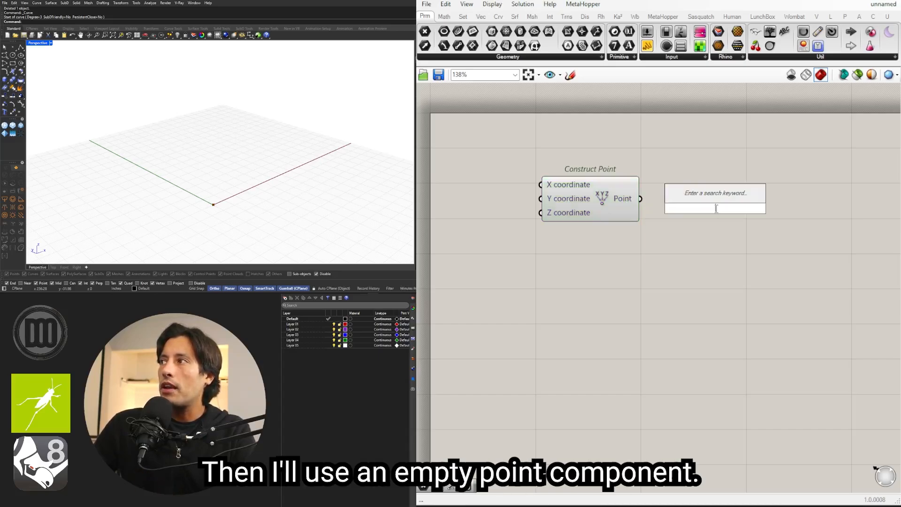
{"action": "type", "text": "POINT"}
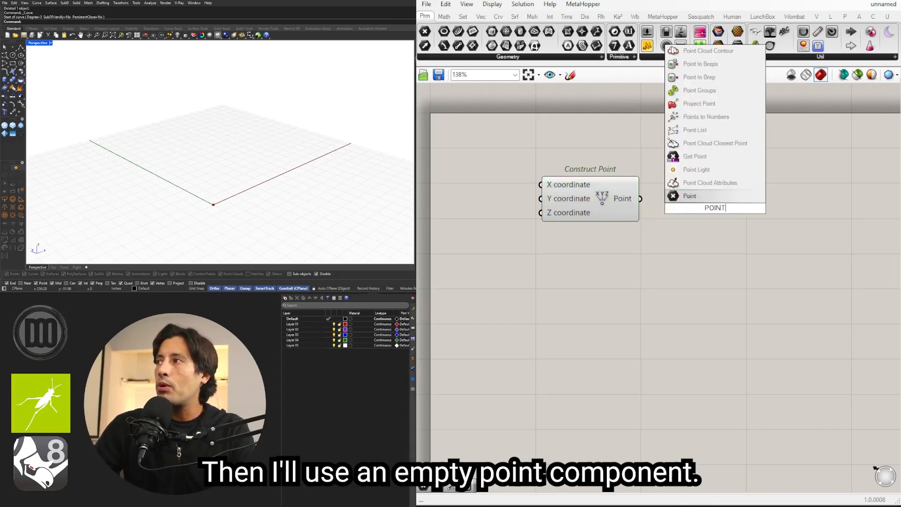
{"action": "key", "text": "Return"}
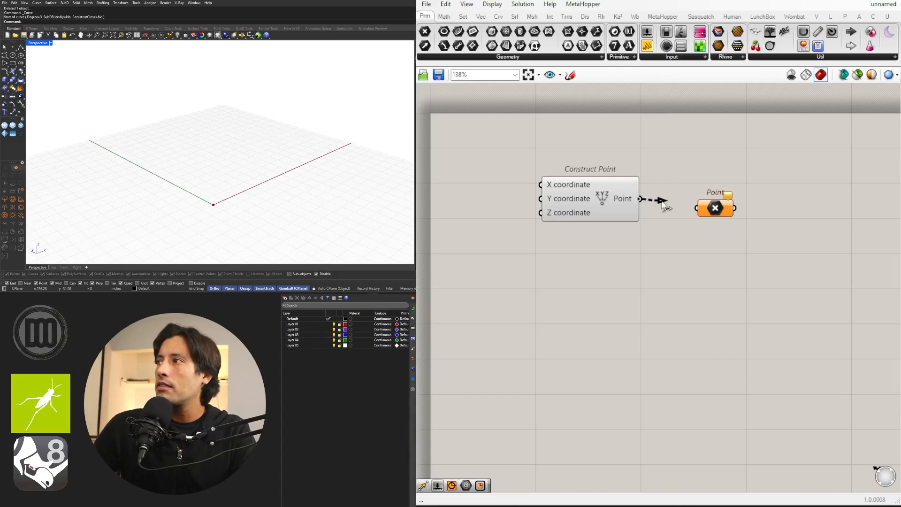
{"action": "left_click_drag", "start_coordinate": [703, 208], "coordinate": [683, 199]}
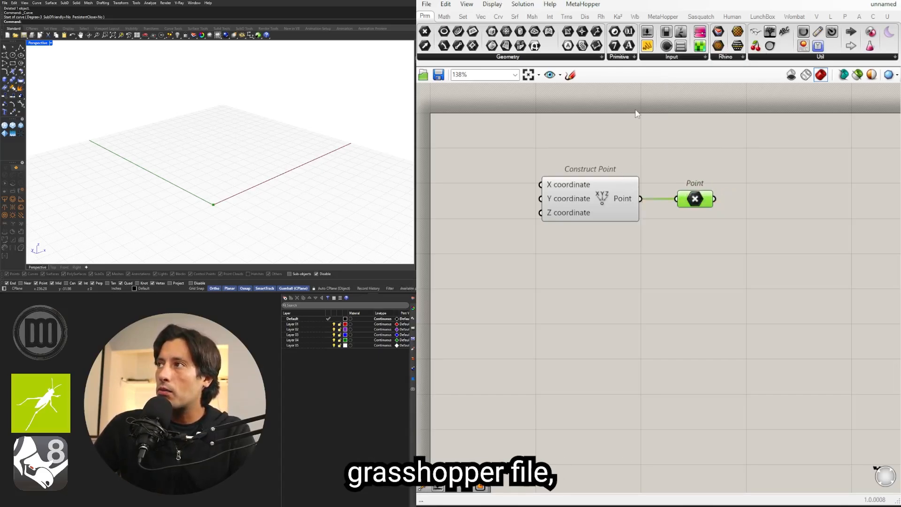
Step: Review the Draw Icons, Draw Fancy Wires and Draw Full Names display options, and nudge the Point parameter closer to Construct Point
{"action": "left_click", "coordinate": [493, 5]}
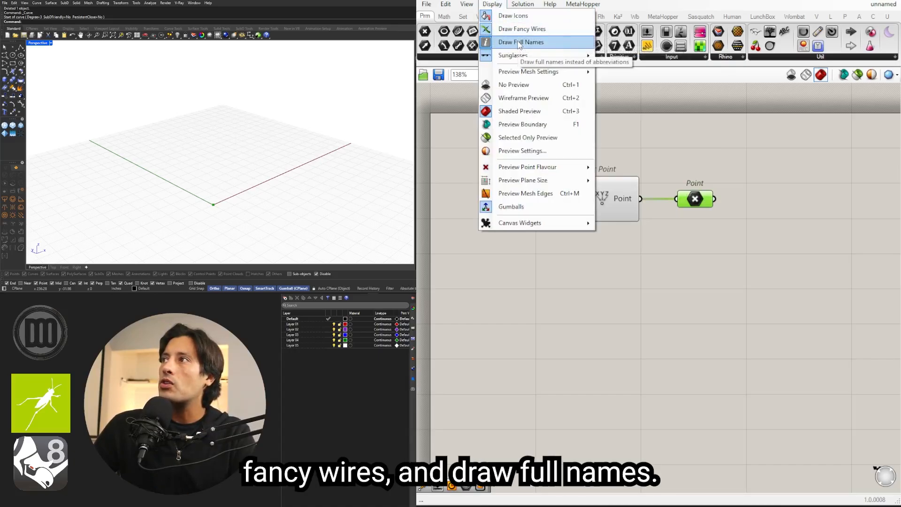
{"action": "left_click", "coordinate": [521, 42]}
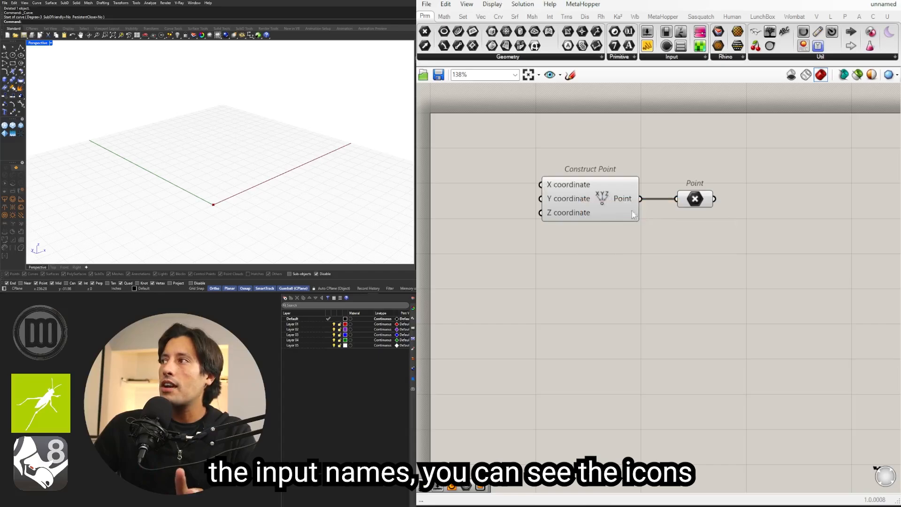
{"action": "left_click_drag", "start_coordinate": [693, 199], "coordinate": [689, 199]}
Step: Place a Rectangle component that creates a rectangle on a plane, beside the Point parameter
{"action": "right_click_drag", "start_coordinate": [748, 219], "coordinate": [653, 211]}
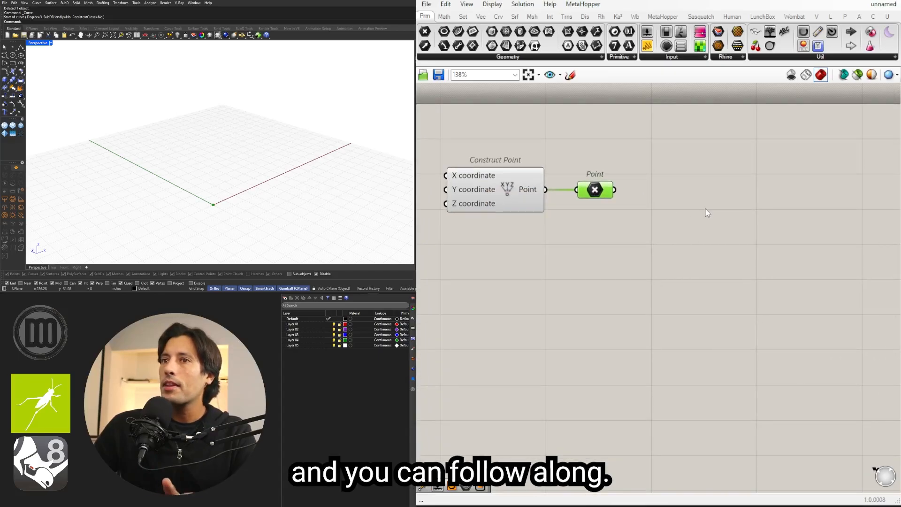
{"action": "double_click", "coordinate": [750, 202]}
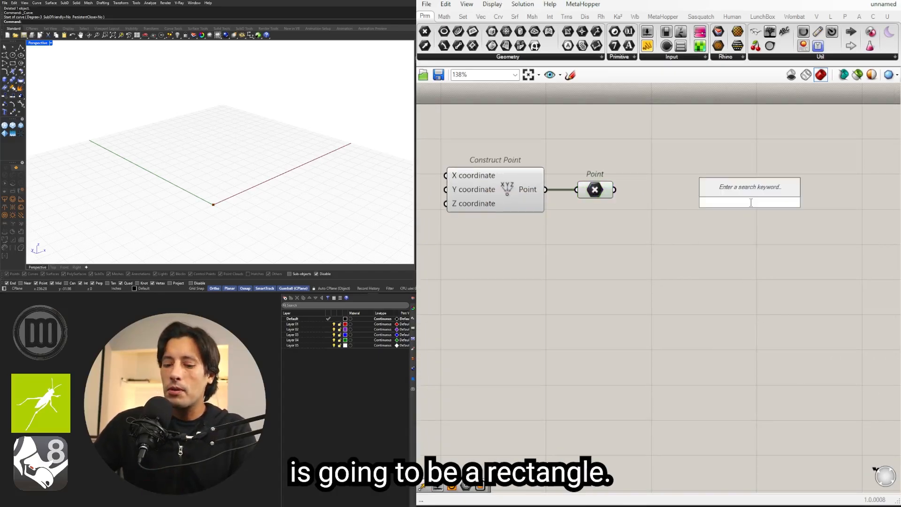
{"action": "type", "text": "RECT"}
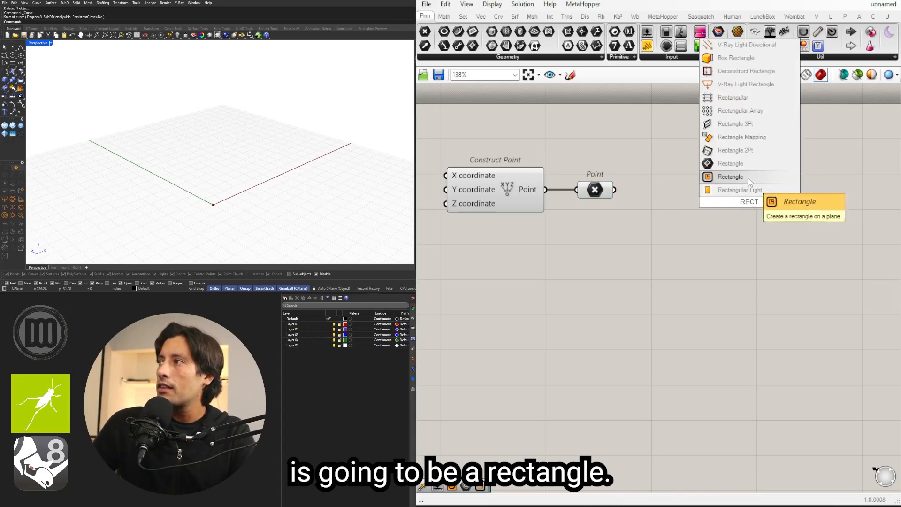
{"action": "left_click", "coordinate": [736, 178]}
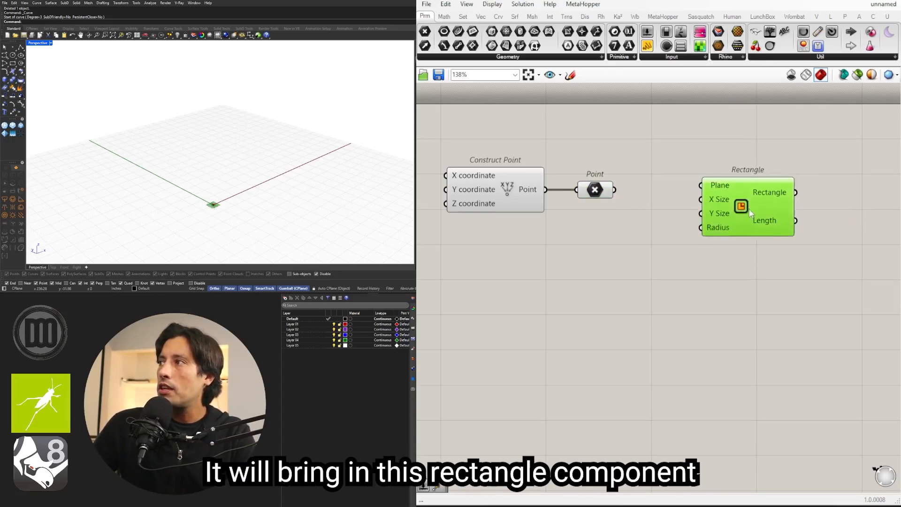
Step: Connect the Point parameter to the Rectangle's Plane input and position the Rectangle closer to the Point, slightly lower
{"action": "right_click_drag", "start_coordinate": [734, 217], "coordinate": [689, 215]}
{"action": "left_click_drag", "start_coordinate": [700, 215], "coordinate": [636, 193]}
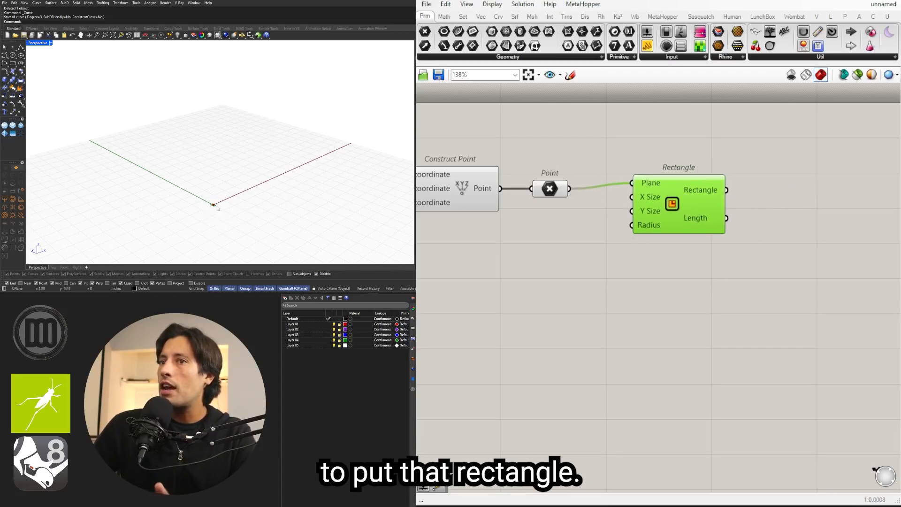
{"action": "left_click_drag", "start_coordinate": [661, 219], "coordinate": [655, 245]}
Step: Add two number sliders set to 240, connect them to the Rectangle's X Size and Y Size inputs, and align the Rectangle with them
{"action": "double_click", "coordinate": [530, 240]}
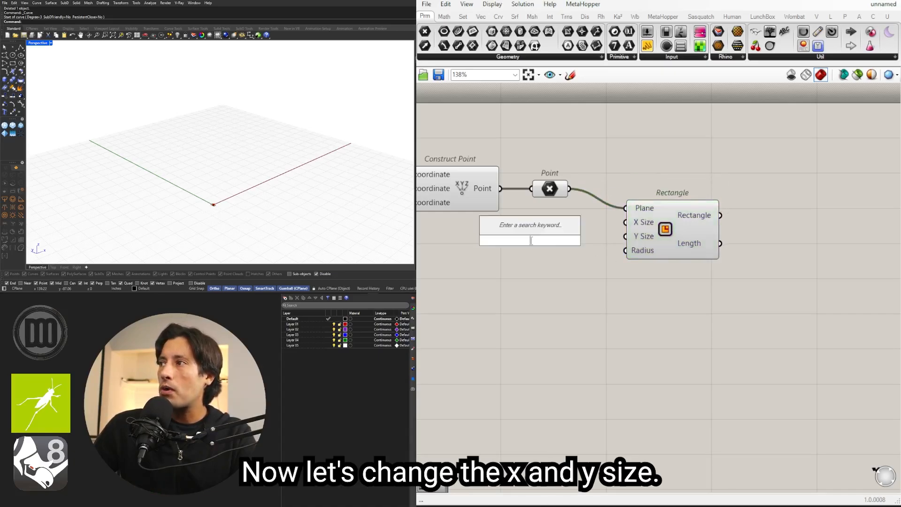
{"action": "type", "text": "240"}
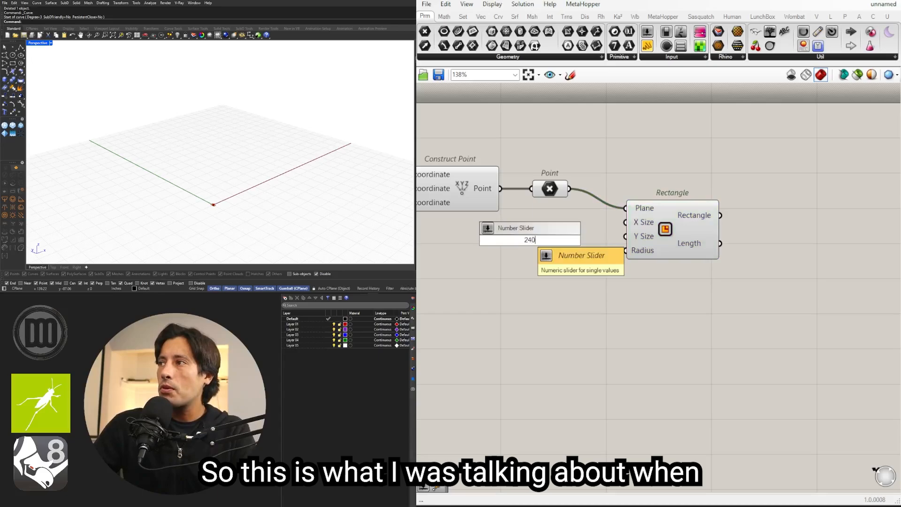
{"action": "key", "text": "Return"}
{"action": "right_click_drag", "start_coordinate": [536, 240], "coordinate": [583, 229]}
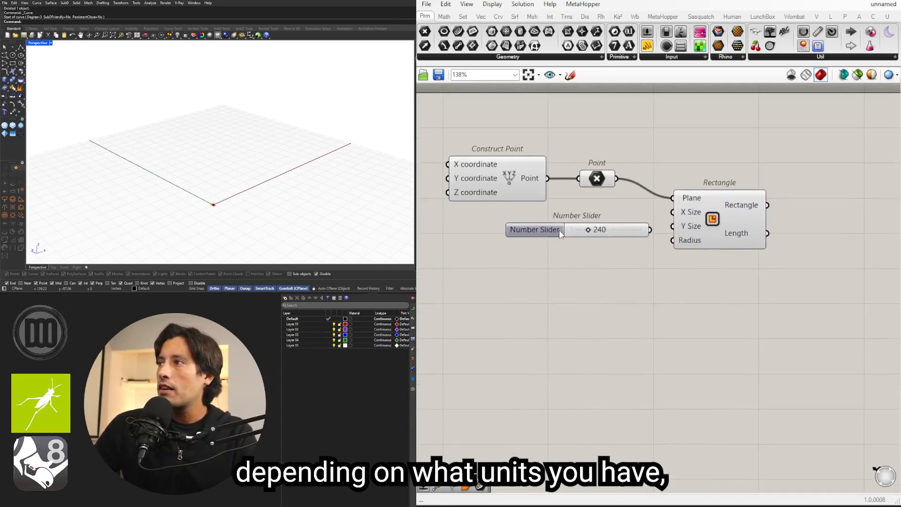
{"action": "left_click_drag", "start_coordinate": [559, 231], "coordinate": [531, 246]}
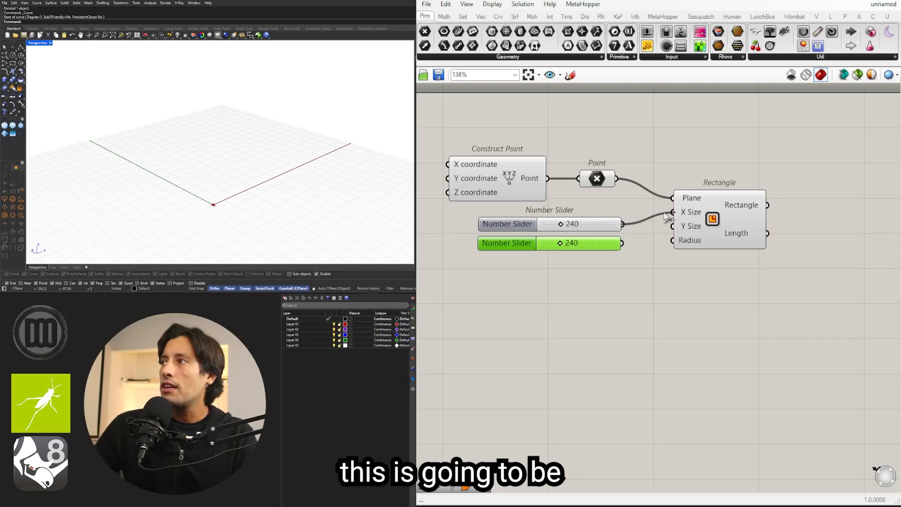
{"action": "left_click_drag", "start_coordinate": [680, 230], "coordinate": [675, 227]}
{"action": "left_click_drag", "start_coordinate": [701, 229], "coordinate": [691, 241]}
{"action": "left_click", "coordinate": [607, 249]}
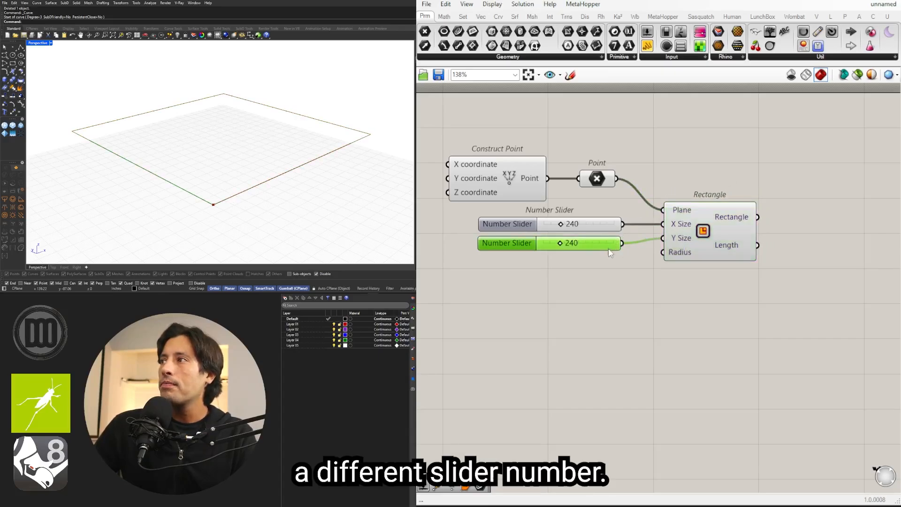
Step: Place a Curve parameter beside the Rectangle component and connect the Rectangle output to it
{"action": "right_click_drag", "start_coordinate": [337, 226], "coordinate": [216, 157]}
{"action": "scroll", "coordinate": [553, 217], "scroll_direction": "up", "scroll_amount": 3}
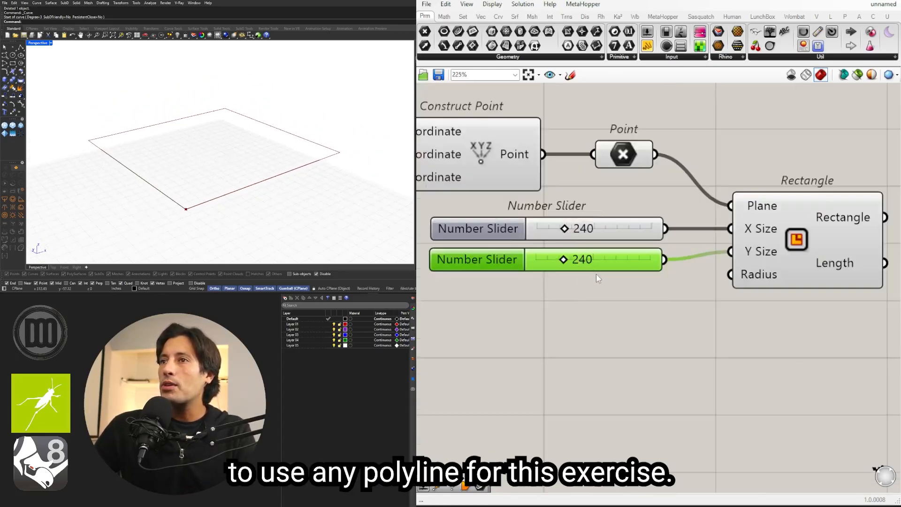
{"action": "right_click_drag", "start_coordinate": [750, 330], "coordinate": [665, 315]}
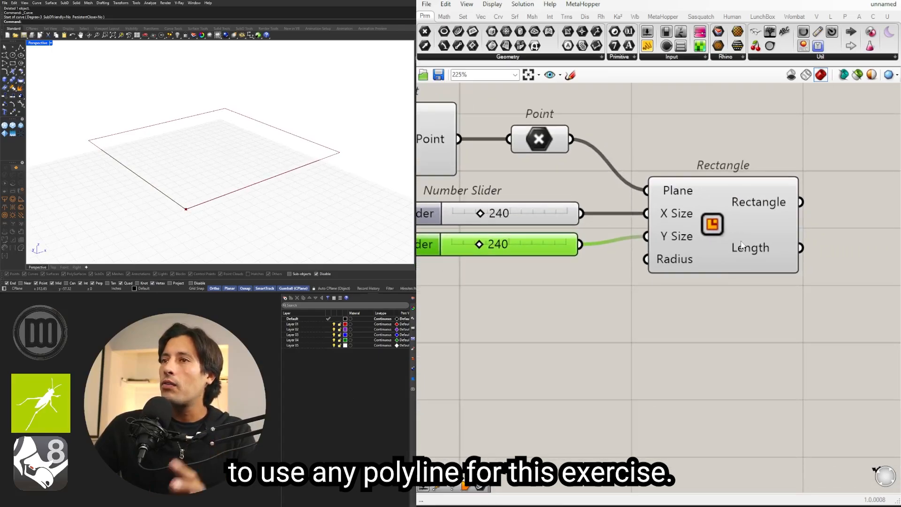
{"action": "scroll", "coordinate": [704, 326], "scroll_direction": "down", "scroll_amount": 2}
{"action": "left_click", "coordinate": [676, 259]}
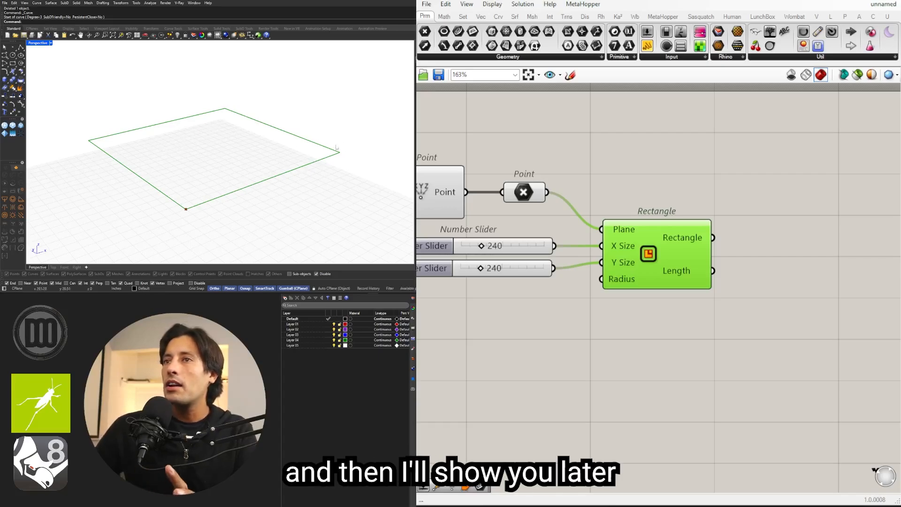
{"action": "right_click_drag", "start_coordinate": [716, 266], "coordinate": [623, 264]}
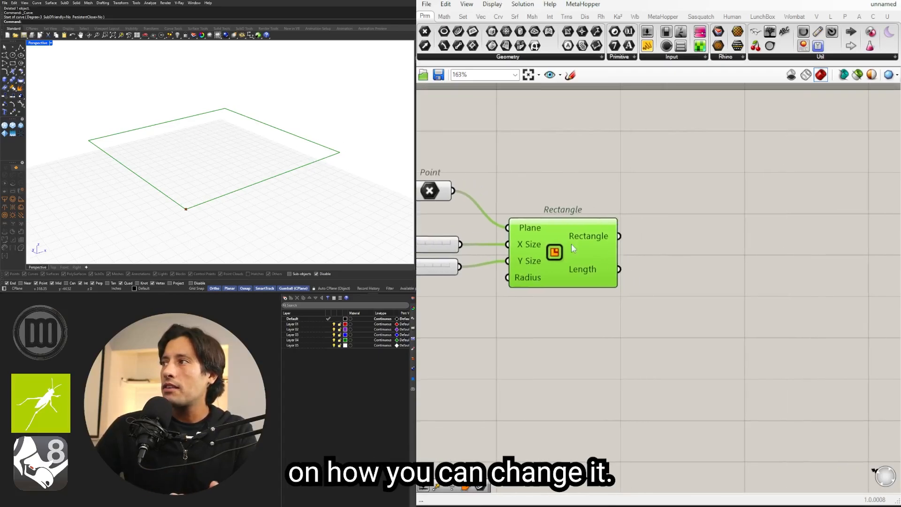
{"action": "double_click", "coordinate": [701, 246]}
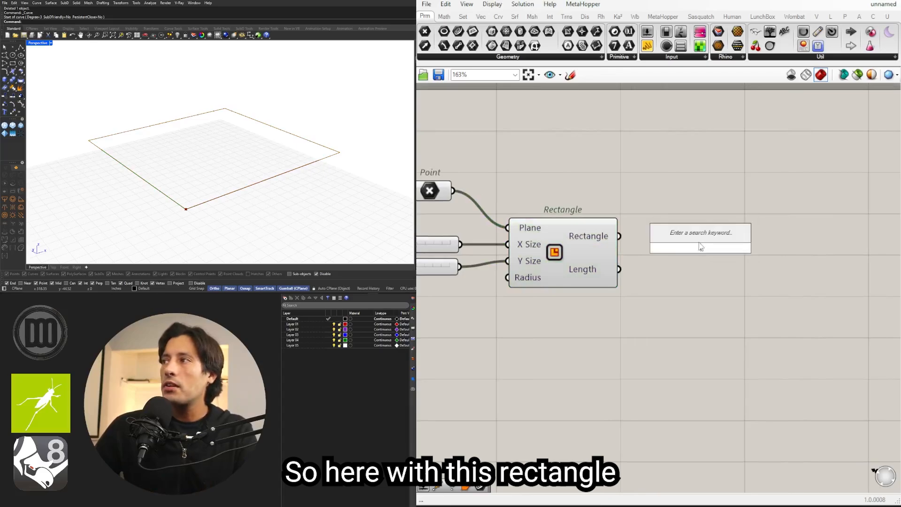
{"action": "type", "text": "URVE"}
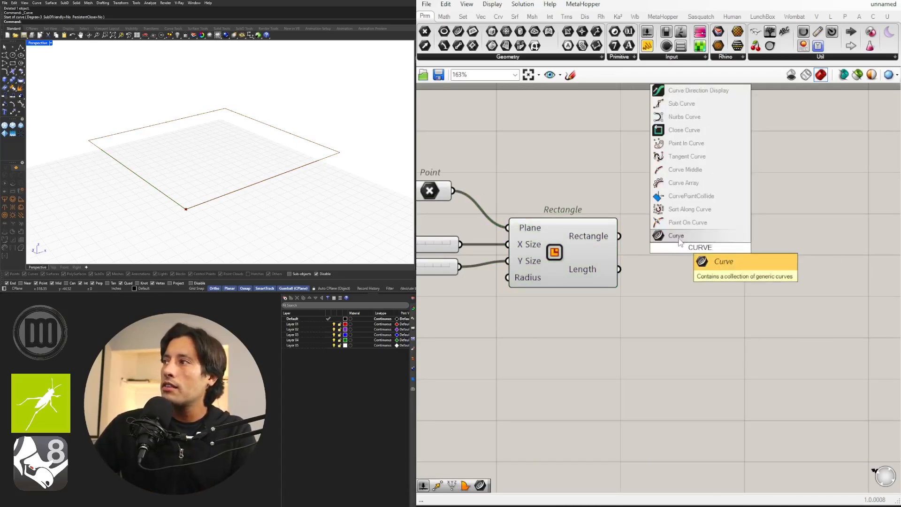
{"action": "key", "text": "Return"}
{"action": "left_click_drag", "start_coordinate": [619, 236], "coordinate": [731, 237]}
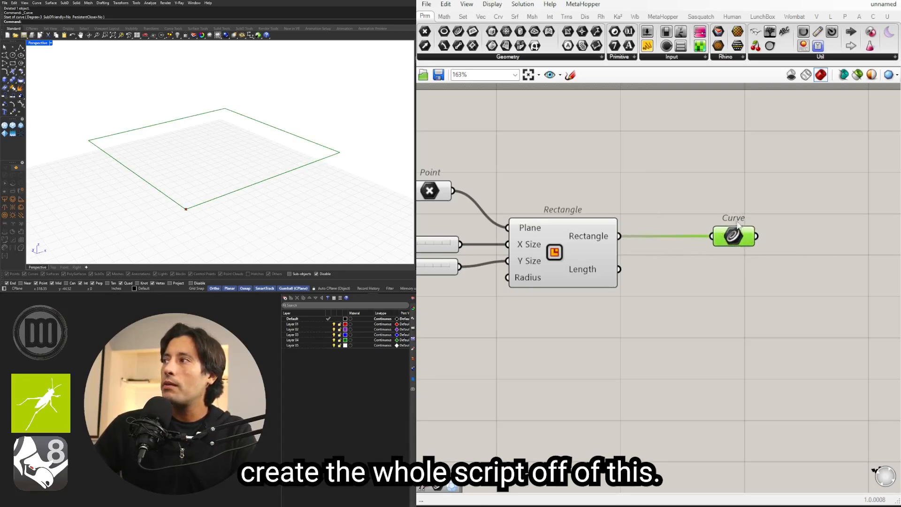
Step: Place a second, unconnected Curve parameter above the wire from the Rectangle, and shift the connected Curve parameter slightly farther away
{"action": "right_click_drag", "start_coordinate": [735, 241], "coordinate": [665, 238]}
{"action": "double_click", "coordinate": [579, 183]}
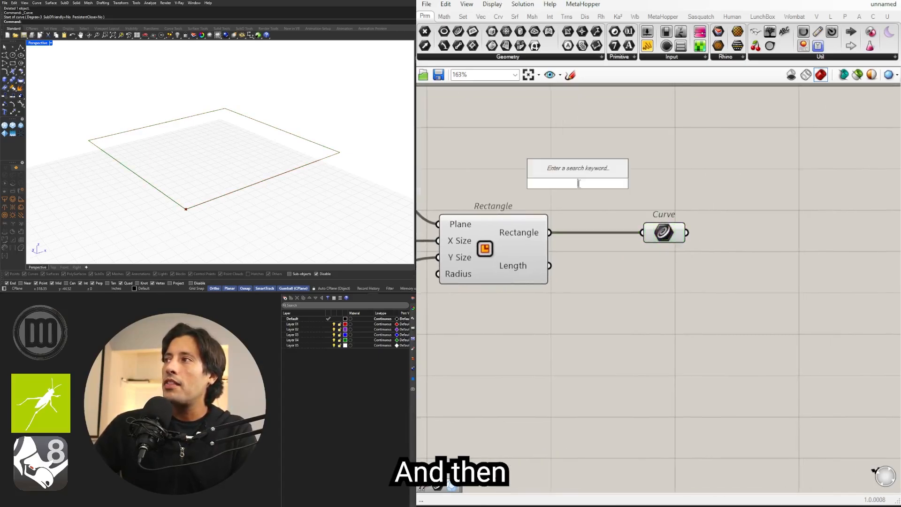
{"action": "type", "text": "CUR"}
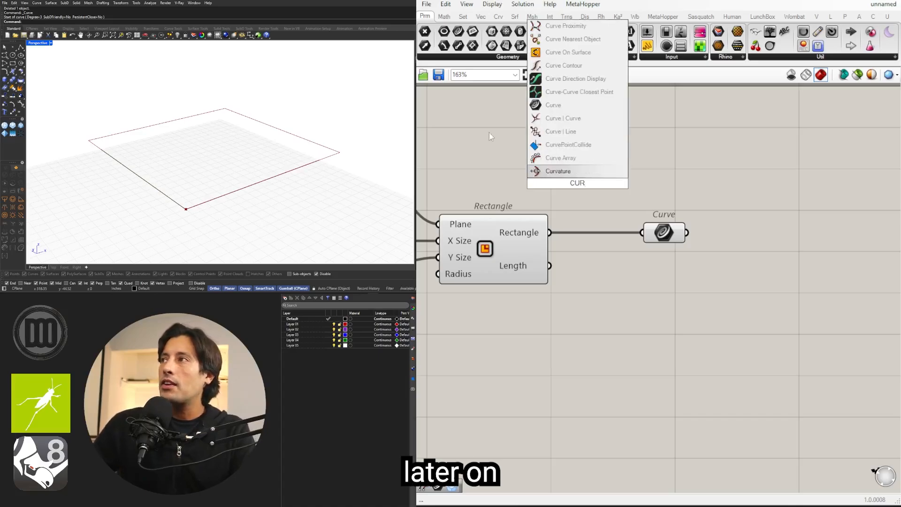
{"action": "left_click", "coordinate": [545, 107]}
{"action": "left_click_drag", "start_coordinate": [575, 184], "coordinate": [593, 196]}
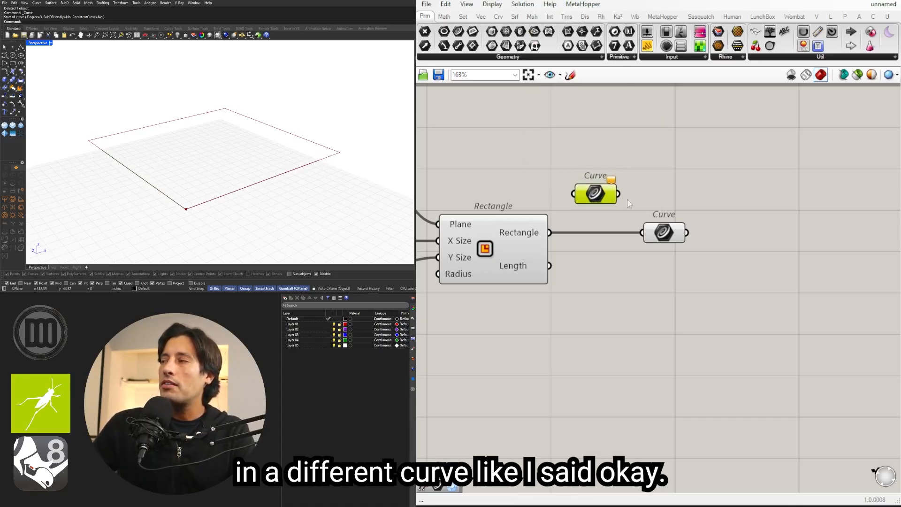
{"action": "left_click_drag", "start_coordinate": [668, 239], "coordinate": [687, 239]}
Step: Add an Offset Curve component beyond the connected Curve parameter and wire that Curve into its Curve input
{"action": "scroll", "coordinate": [739, 253], "scroll_direction": "down", "scroll_amount": 1}
{"action": "right_click_drag", "start_coordinate": [739, 253], "coordinate": [671, 239]}
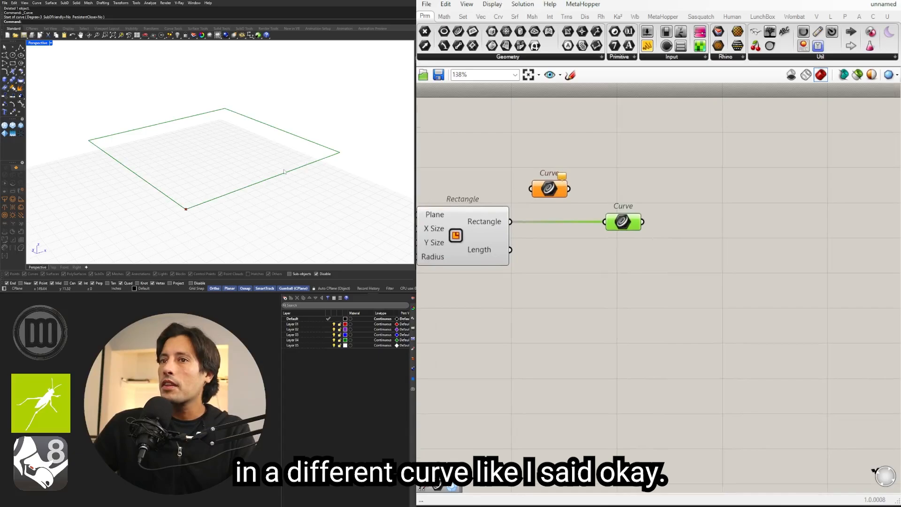
{"action": "right_click_drag", "start_coordinate": [278, 165], "coordinate": [288, 173]}
{"action": "scroll", "coordinate": [190, 213], "scroll_direction": "up", "scroll_amount": 3}
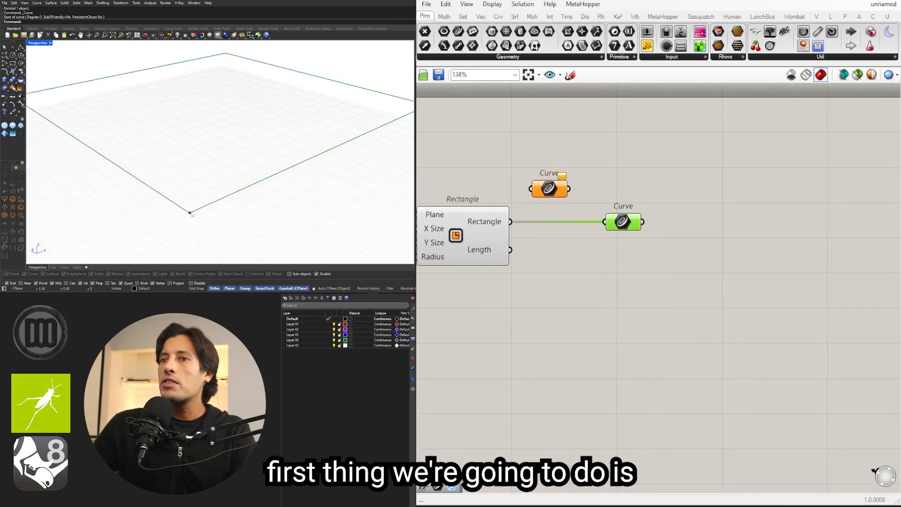
{"action": "scroll", "coordinate": [193, 214], "scroll_direction": "down", "scroll_amount": 3}
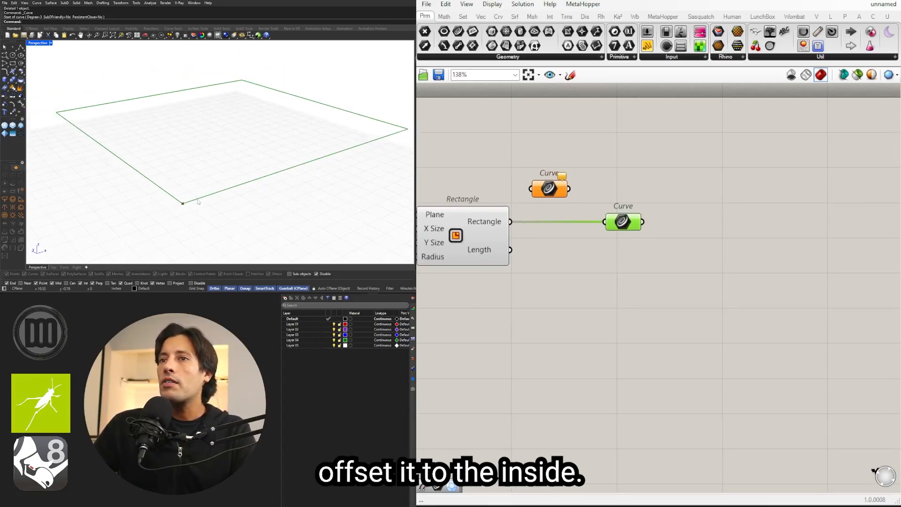
{"action": "double_click", "coordinate": [717, 250]}
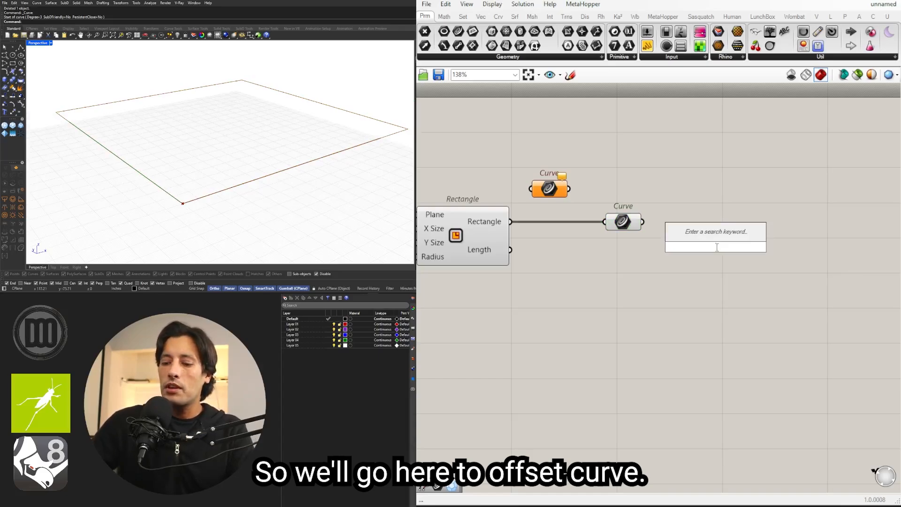
{"action": "type", "text": "OFFSEC"}
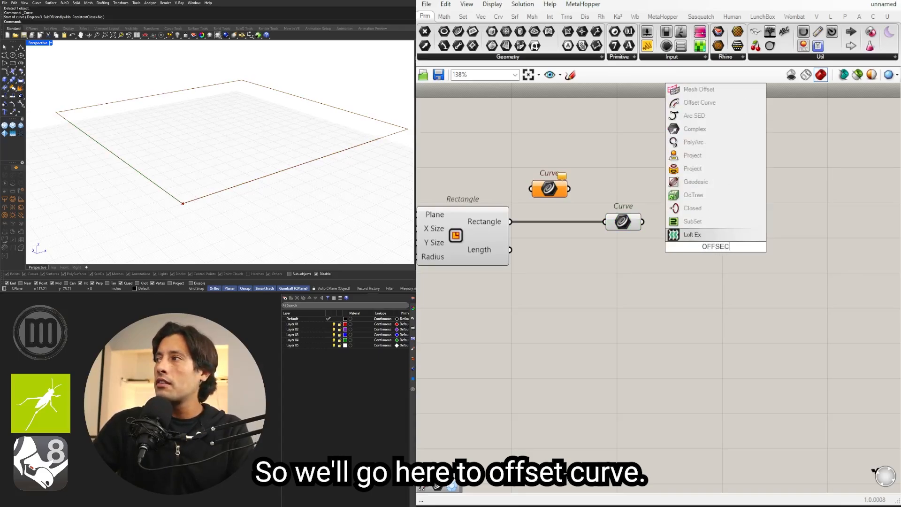
{"action": "key", "text": "BackSpace"}
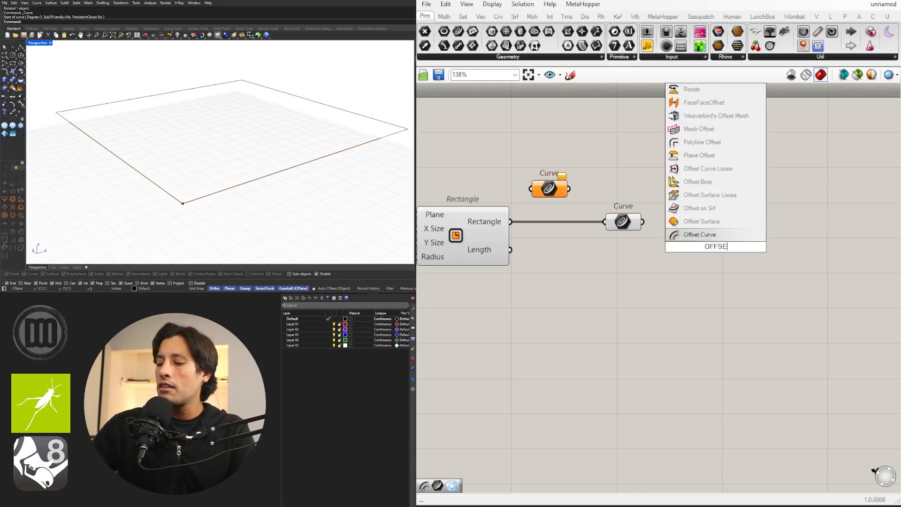
{"action": "left_click", "coordinate": [710, 239]}
{"action": "left_click_drag", "start_coordinate": [642, 225], "coordinate": [672, 226]}
{"action": "left_click_drag", "start_coordinate": [743, 248], "coordinate": [796, 277]}
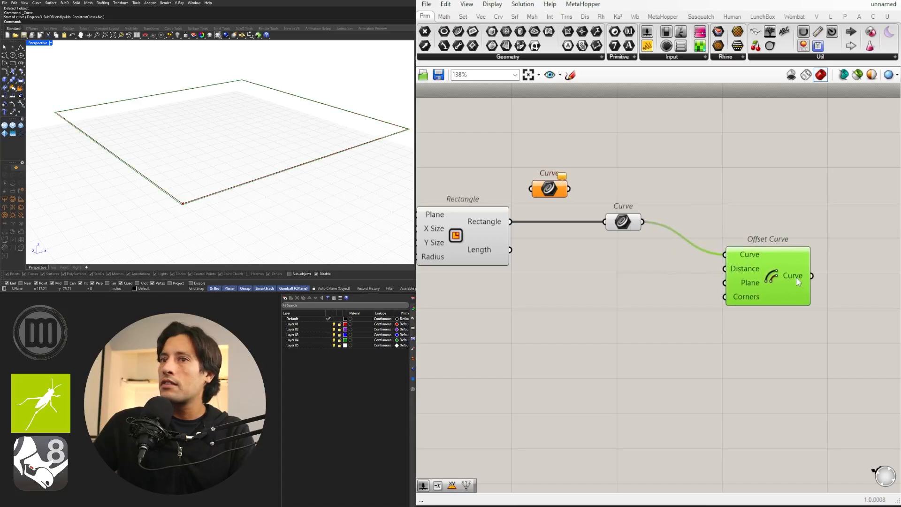
Step: Place a Negative component below the connected Curve parameter, in front of Offset Curve
{"action": "left_click", "coordinate": [637, 285]}
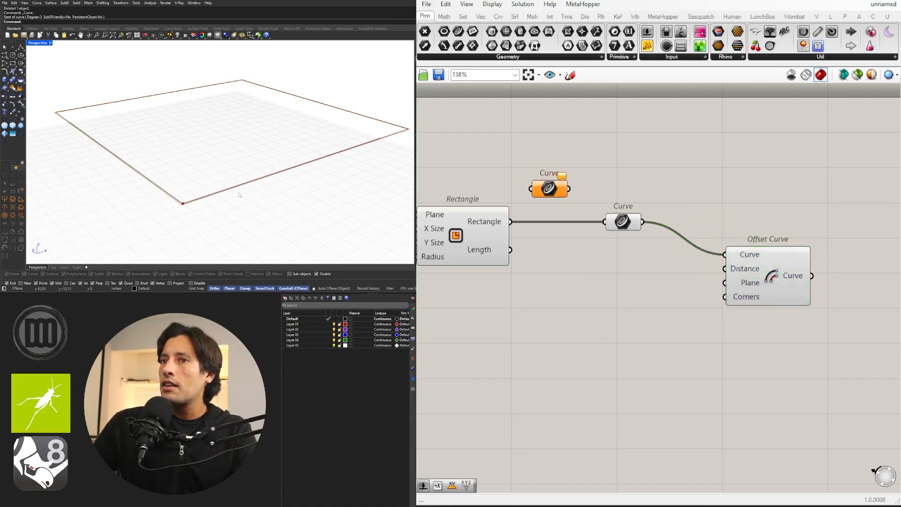
{"action": "scroll", "coordinate": [190, 220], "scroll_direction": "up", "scroll_amount": 4}
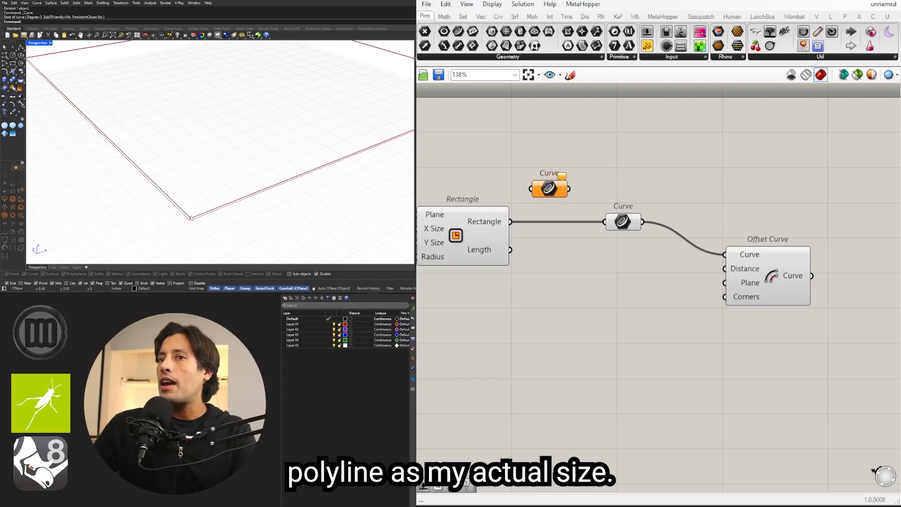
{"action": "double_click", "coordinate": [639, 283]}
{"action": "type", "text": "N"}
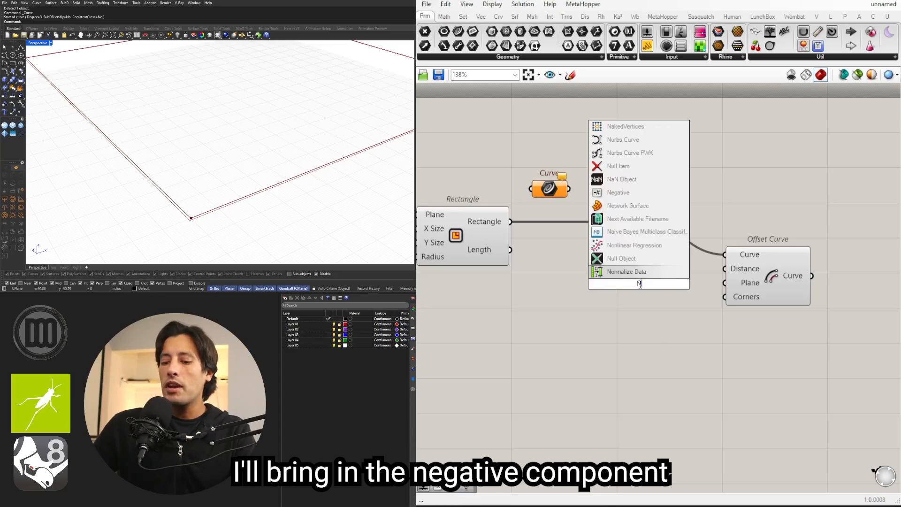
{"action": "type", "text": "EG"}
{"action": "left_click", "coordinate": [621, 273]}
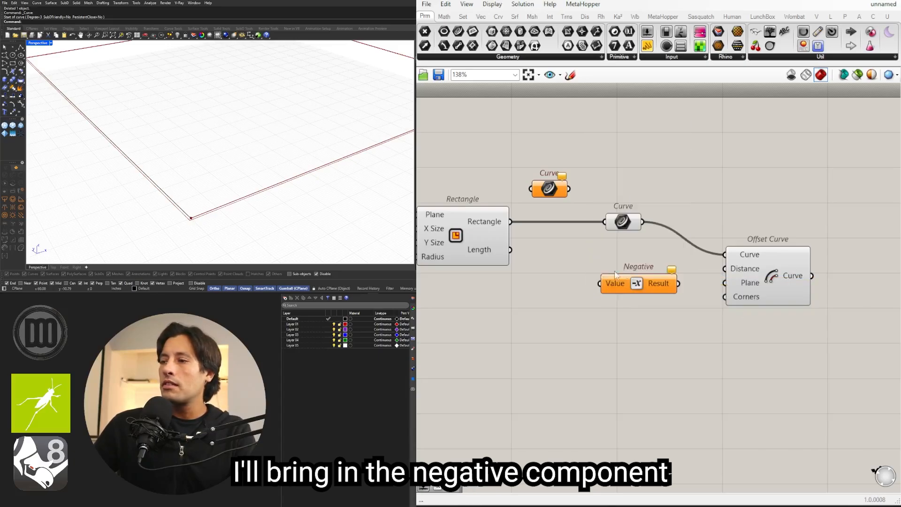
Step: Add a number slider set to 5.5 and feed it through the Negative component into Offset Curve's Distance input
{"action": "right_click_drag", "start_coordinate": [536, 292], "coordinate": [569, 287]}
{"action": "double_click", "coordinate": [525, 287]}
{"action": "type", "text": "3"}
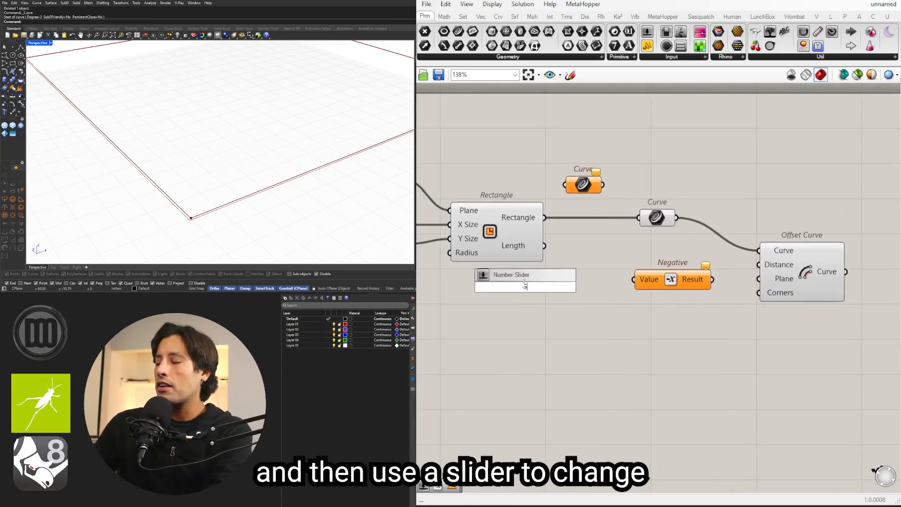
{"action": "type", "text": ".5"}
{"action": "key", "text": "Return"}
{"action": "mouse_move", "coordinate": [599, 286]}
{"action": "left_mouse_down"}
{"action": "mouse_move", "coordinate": [633, 280]}
{"action": "mouse_move", "coordinate": [590, 280]}
{"action": "left_mouse_up"}
{"action": "left_click_drag", "start_coordinate": [724, 281], "coordinate": [811, 242]}
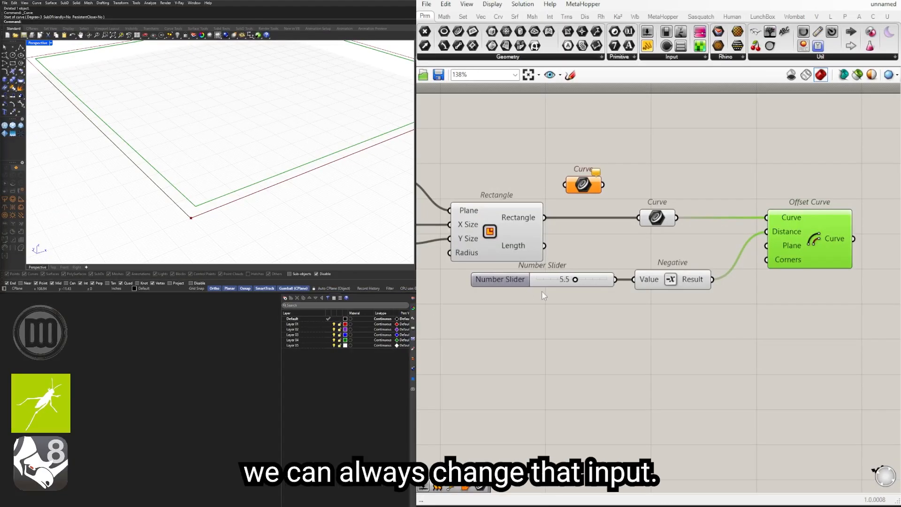
Step: Set the offset distance slider to 6.0 and check the inset rectangle in the perspective view
{"action": "scroll", "coordinate": [540, 293], "scroll_direction": "up", "scroll_amount": 2}
{"action": "left_click_drag", "start_coordinate": [589, 275], "coordinate": [596, 275]}
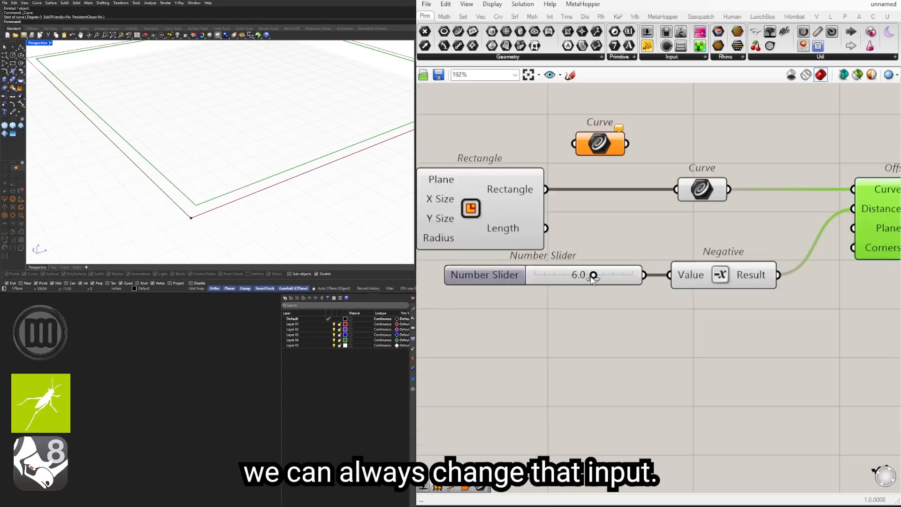
{"action": "scroll", "coordinate": [330, 164], "scroll_direction": "down", "scroll_amount": 4}
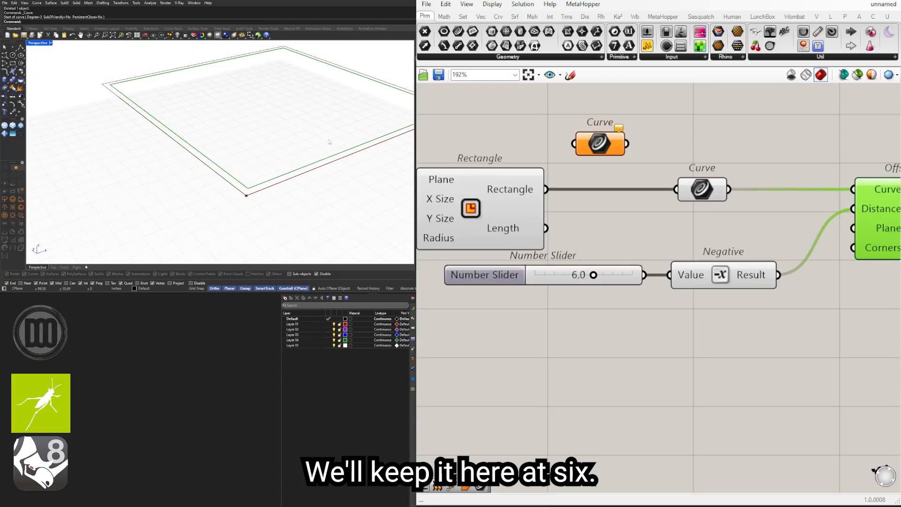
{"action": "right_click_drag", "start_coordinate": [330, 142], "coordinate": [244, 191], "text": "shift"}
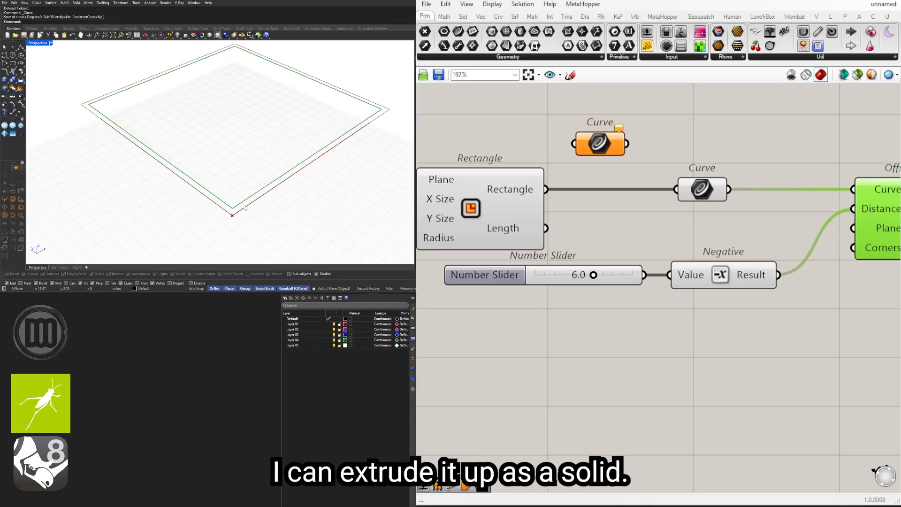
{"action": "mouse_move", "coordinate": [256, 165]}
{"action": "right_mouse_down"}
{"action": "mouse_move", "coordinate": [261, 123]}
{"action": "mouse_move", "coordinate": [263, 154]}
{"action": "right_mouse_up"}
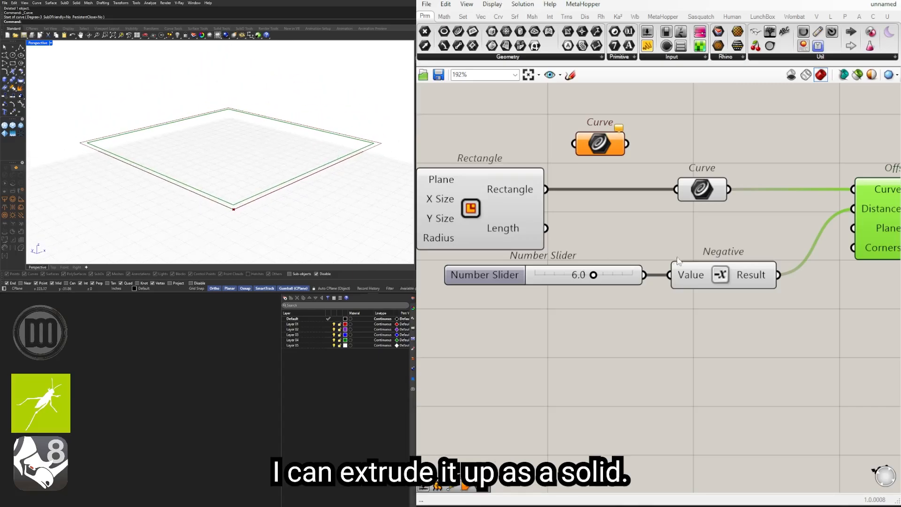
Step: Move the Offset Curve component down so it lines up with the Negative component's output
{"action": "scroll", "coordinate": [857, 269], "scroll_direction": "down", "scroll_amount": 2}
{"action": "right_click_drag", "start_coordinate": [856, 269], "coordinate": [635, 273]}
{"action": "left_click_drag", "start_coordinate": [663, 259], "coordinate": [649, 314]}
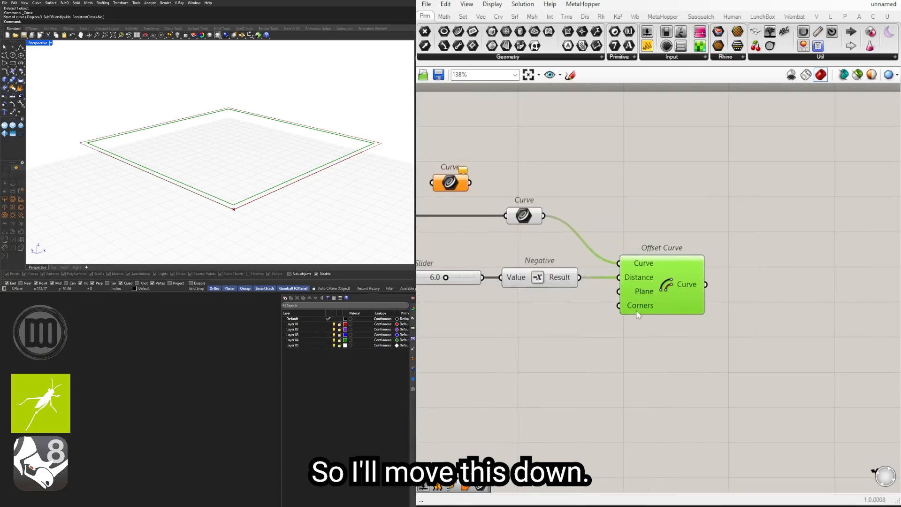
{"action": "right_click_drag", "start_coordinate": [649, 314], "coordinate": [709, 313]}
Step: Add a Boundary Surfaces component above and beyond Offset Curve on the canvas
{"action": "scroll", "coordinate": [709, 313], "scroll_direction": "down", "scroll_amount": 2}
{"action": "double_click", "coordinate": [809, 277]}
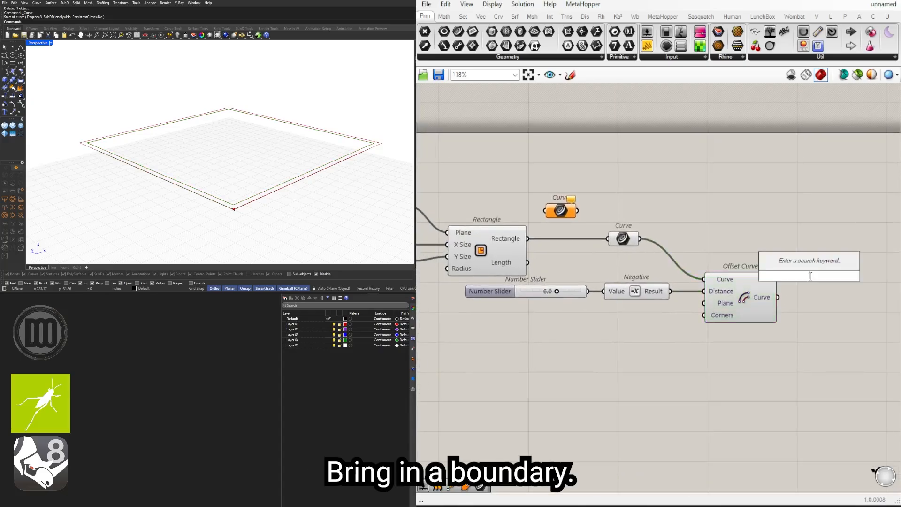
{"action": "type", "text": "BOUND"}
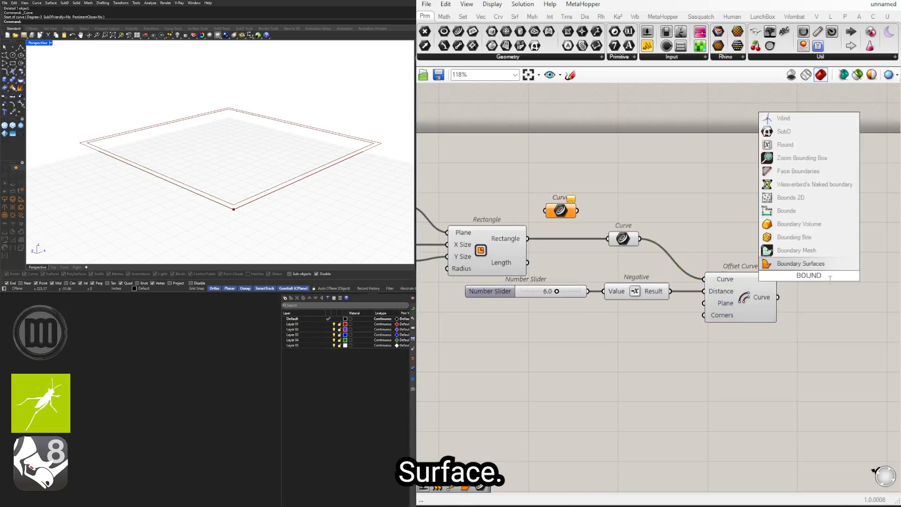
{"action": "left_click", "coordinate": [801, 263]}
{"action": "left_click_drag", "start_coordinate": [803, 275], "coordinate": [854, 239]}
{"action": "scroll", "coordinate": [854, 241], "scroll_direction": "down", "scroll_amount": 2}
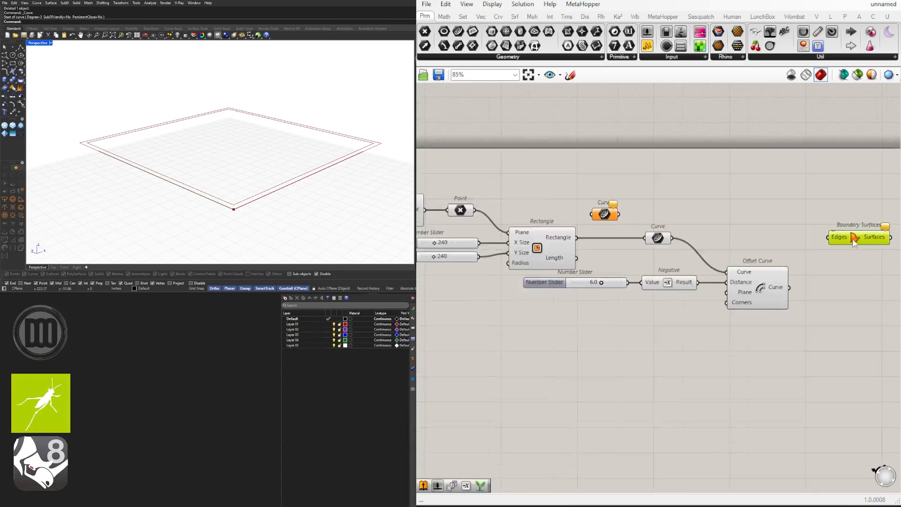
Step: Wire both the connected Curve parameter and Offset Curve's output into Boundary Surfaces' Edges input and check the surfaces in the perspective view
{"action": "scroll", "coordinate": [854, 242], "scroll_direction": "up", "scroll_amount": 4}
{"action": "right_click_drag", "start_coordinate": [632, 238], "coordinate": [575, 241]}
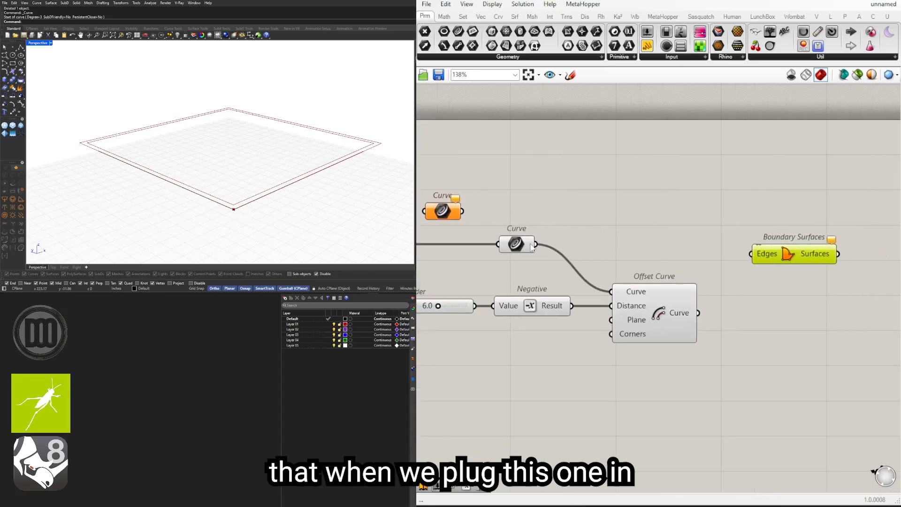
{"action": "left_click_drag", "start_coordinate": [535, 244], "coordinate": [786, 250]}
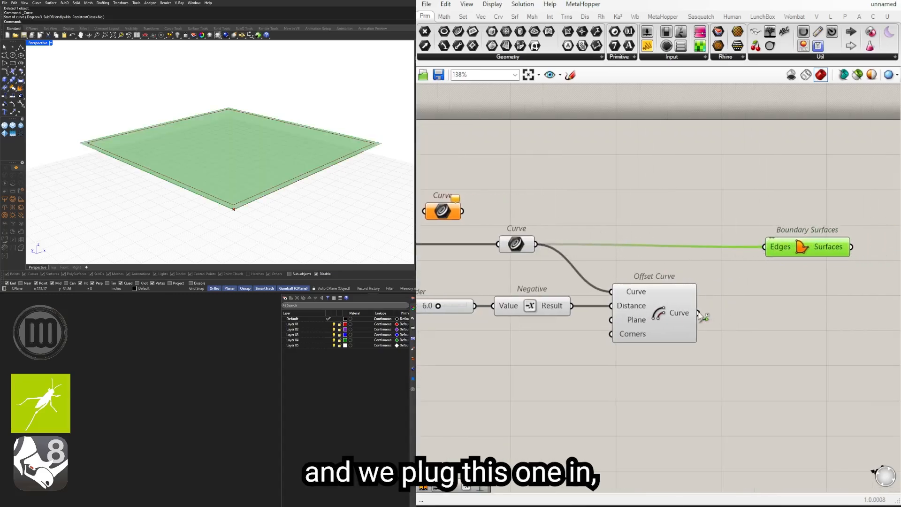
{"action": "left_click_drag", "start_coordinate": [699, 312], "coordinate": [766, 247], "text": "shift"}
{"action": "left_click_drag", "start_coordinate": [782, 249], "coordinate": [789, 246]}
{"action": "left_click", "coordinate": [647, 256]}
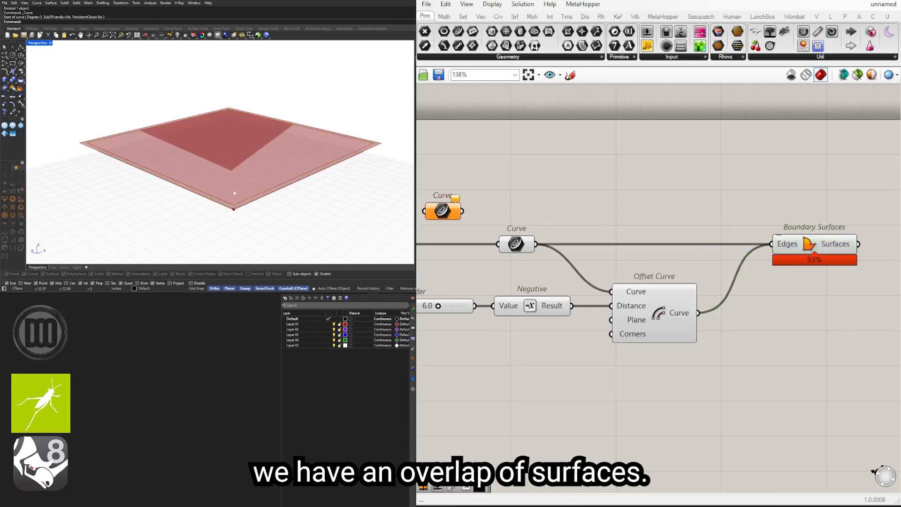
{"action": "scroll", "coordinate": [234, 192], "scroll_direction": "up", "scroll_amount": 3}
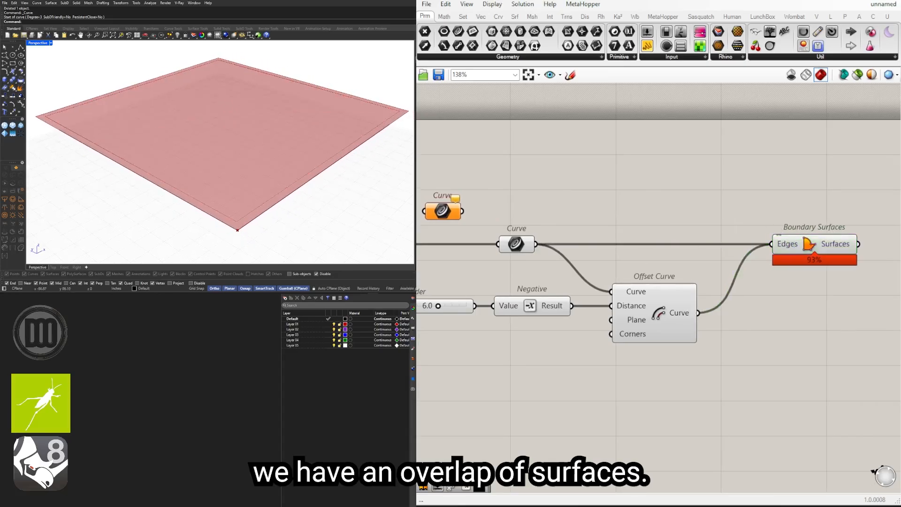
{"action": "right_click_drag", "start_coordinate": [346, 164], "coordinate": [342, 162]}
Step: Insert a Graft Tree component between the connected Curve parameter and Boundary Surfaces' Edges input, replacing the direct wire
{"action": "right_click_drag", "start_coordinate": [750, 288], "coordinate": [705, 289]}
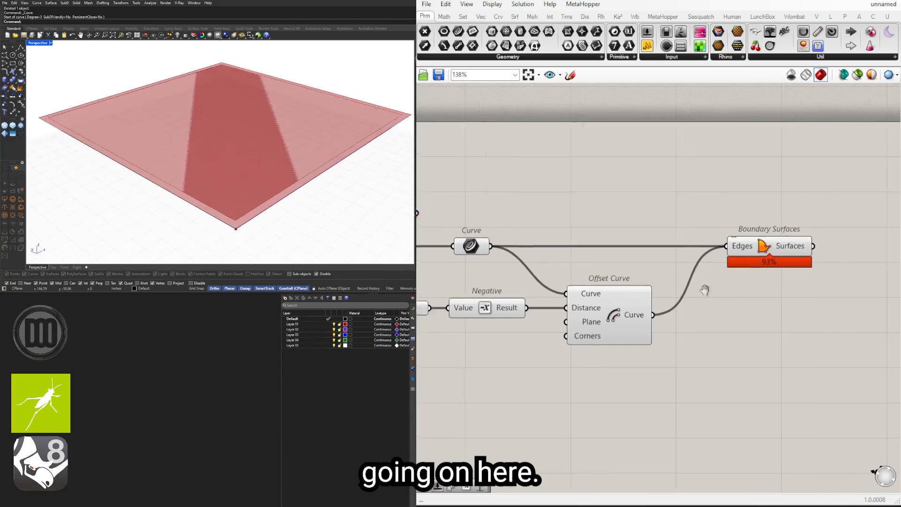
{"action": "scroll", "coordinate": [705, 290], "scroll_direction": "down", "scroll_amount": 3}
{"action": "left_click", "coordinate": [746, 255]}
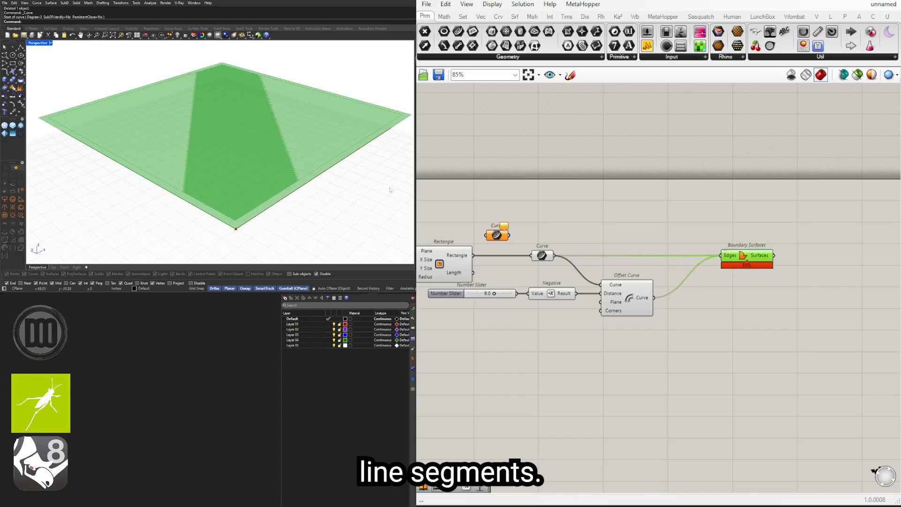
{"action": "scroll", "coordinate": [631, 262], "scroll_direction": "up", "scroll_amount": 1}
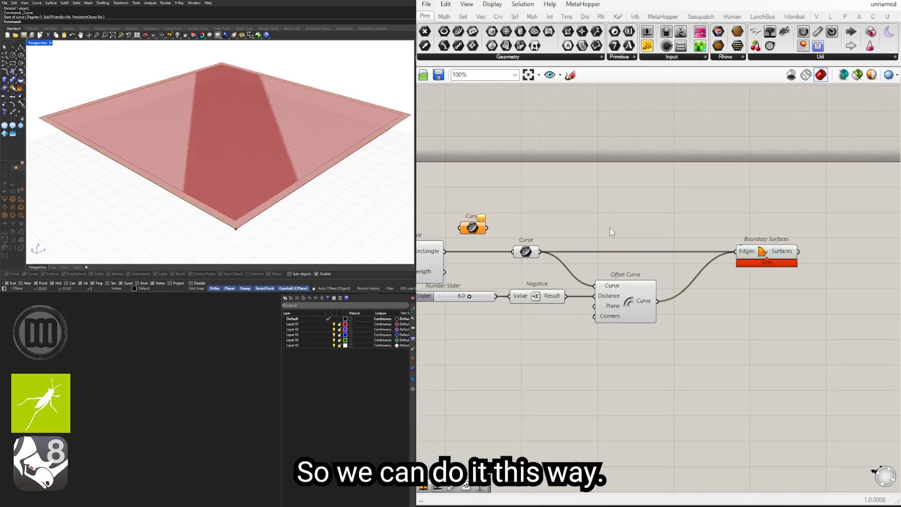
{"action": "double_click", "coordinate": [576, 229]}
{"action": "type", "text": "graft"}
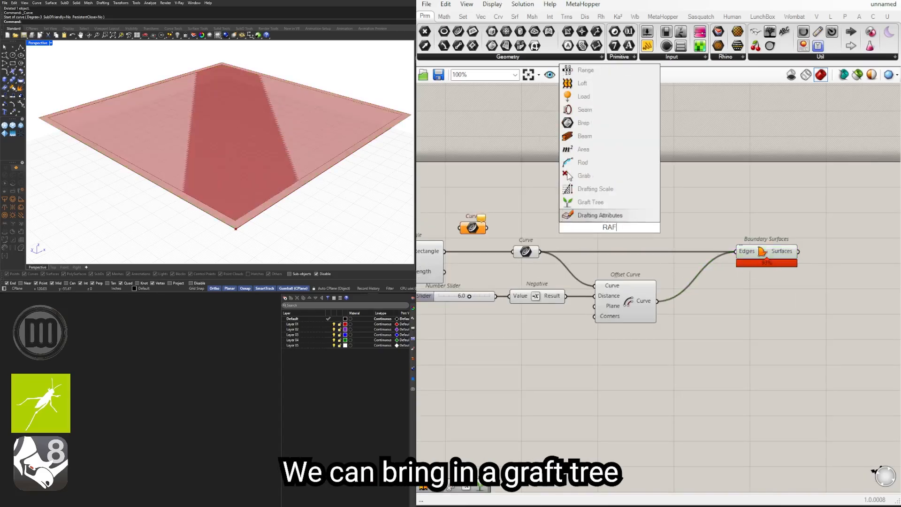
{"action": "left_click", "coordinate": [607, 213]}
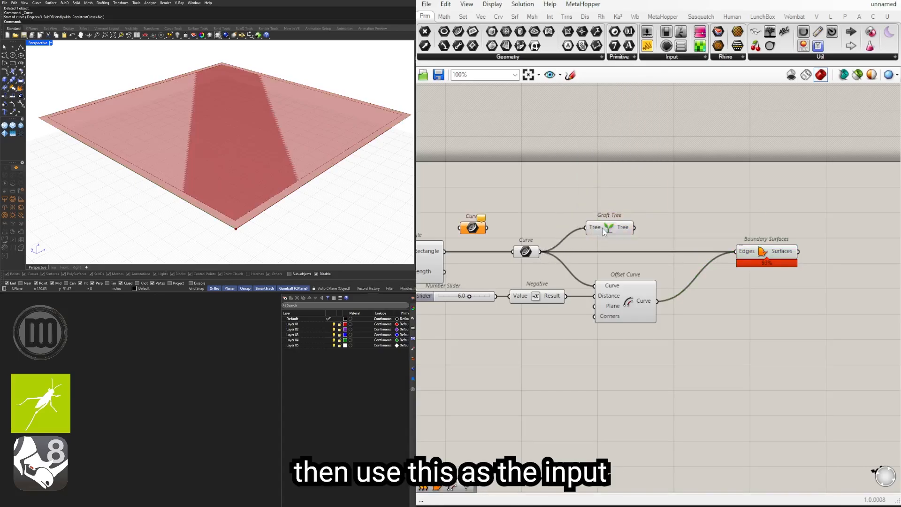
{"action": "left_click_drag", "start_coordinate": [609, 228], "coordinate": [617, 256]}
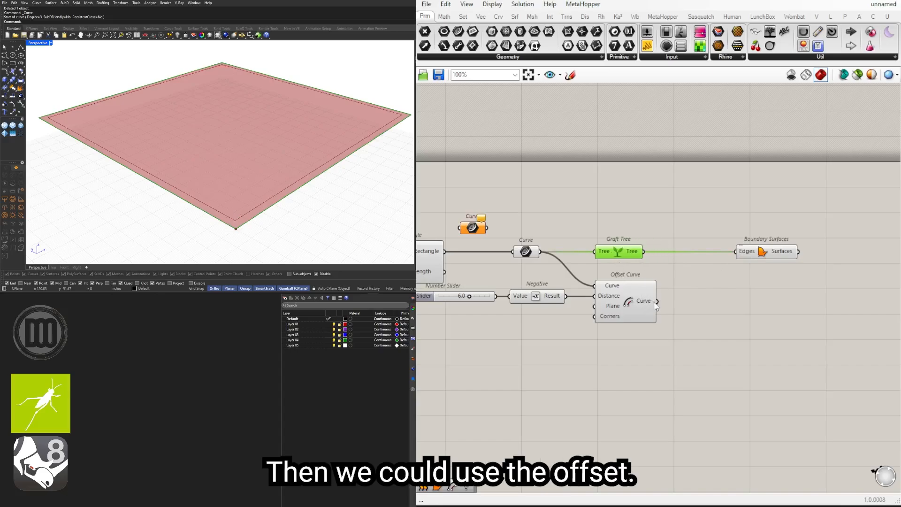
Step: Reconnect Offset Curve's output to Boundary Surfaces' Edges input alongside the grafted curve, with Boundary Surfaces placed close to Graft Tree
{"action": "left_click_drag", "start_coordinate": [656, 301], "coordinate": [706, 253], "text": "shift"}
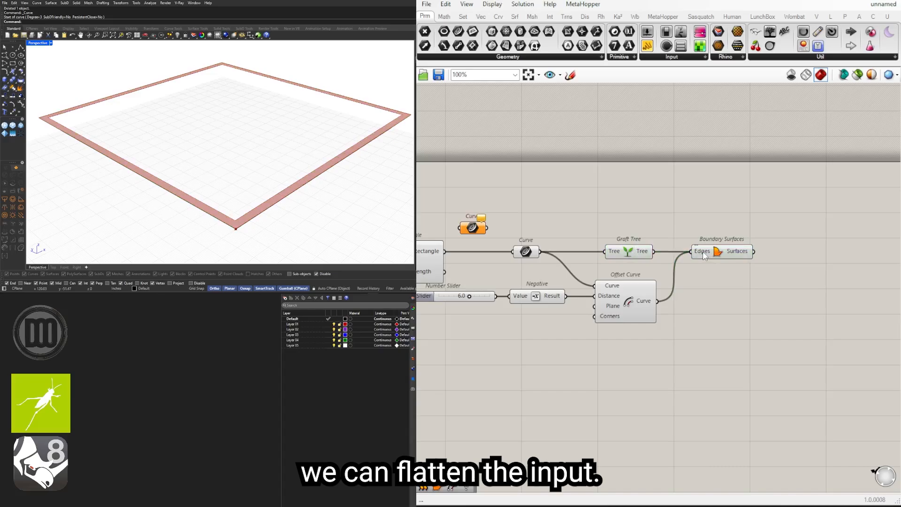
{"action": "left_click_drag", "start_coordinate": [705, 256], "coordinate": [714, 256]}
{"action": "left_click", "coordinate": [712, 229]}
{"action": "mouse_move", "coordinate": [271, 144]}
{"action": "right_mouse_down"}
{"action": "mouse_move", "coordinate": [251, 165]}
{"action": "mouse_move", "coordinate": [261, 151]}
{"action": "right_mouse_up"}
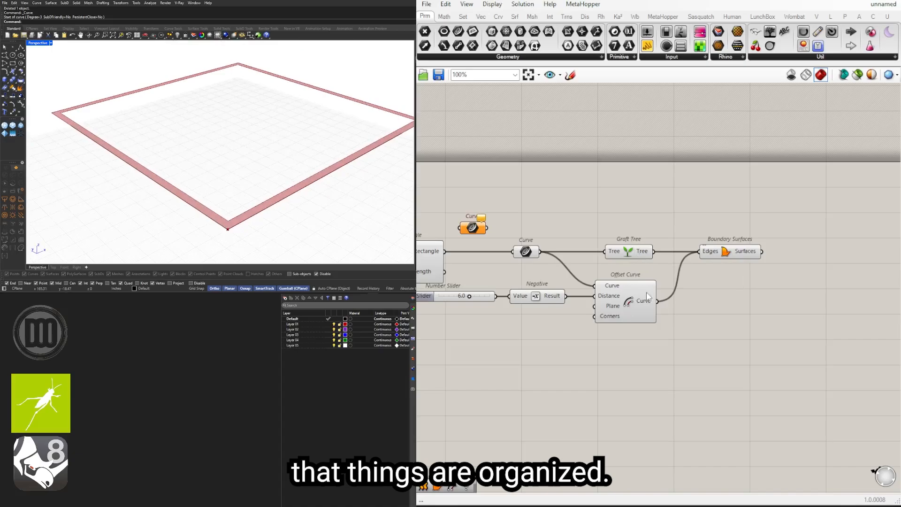
{"action": "left_click", "coordinate": [731, 256]}
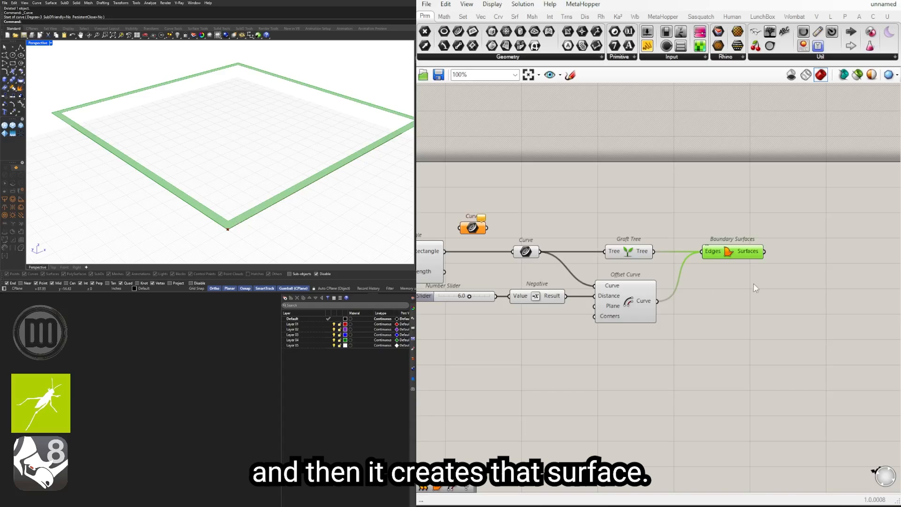
Step: Add an Extrude component beyond Boundary Surfaces and wire the Surfaces output into its Base input
{"action": "right_click_drag", "start_coordinate": [755, 289], "coordinate": [661, 292]}
{"action": "double_click", "coordinate": [695, 294]}
{"action": "type", "text": "EX"}
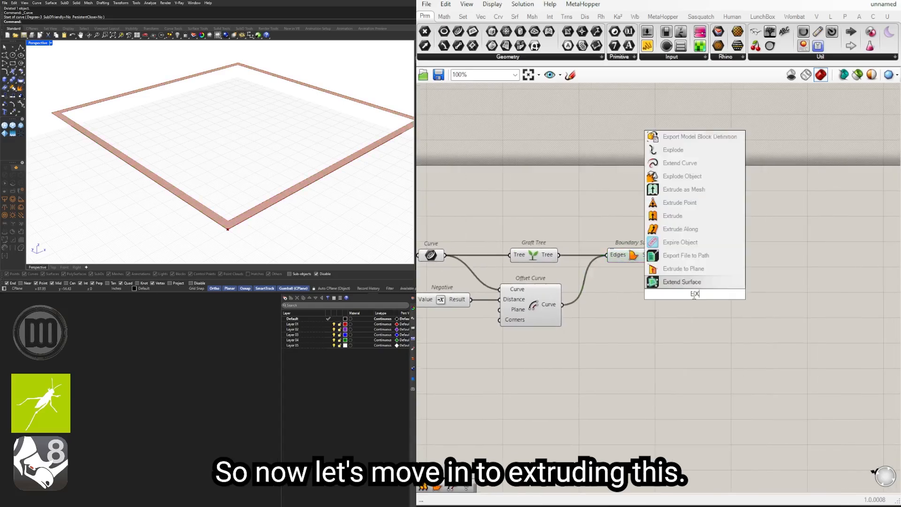
{"action": "type", "text": "TRUDE"}
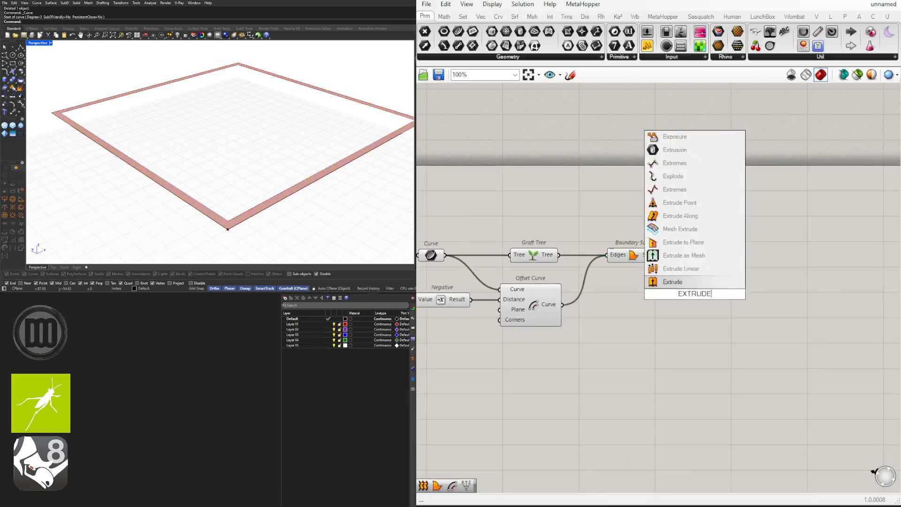
{"action": "key", "text": "Return"}
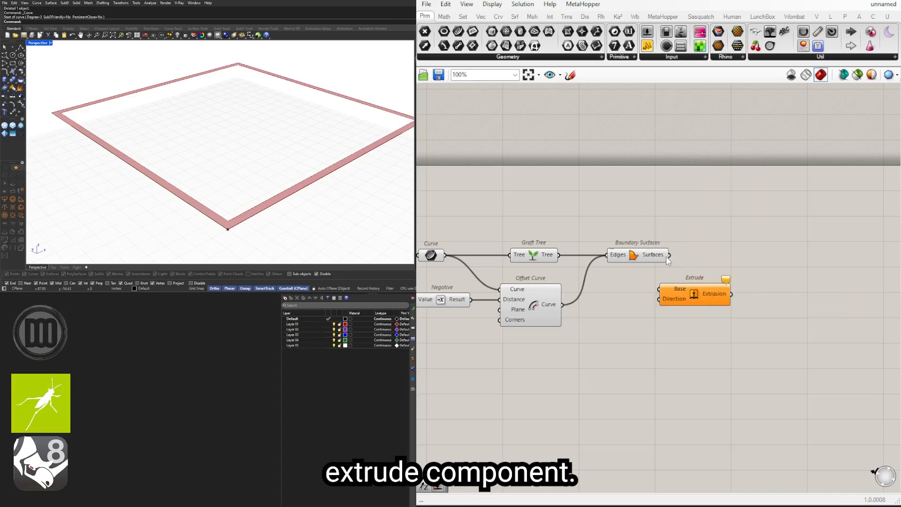
{"action": "left_click_drag", "start_coordinate": [669, 256], "coordinate": [660, 288]}
{"action": "left_click_drag", "start_coordinate": [713, 298], "coordinate": [773, 234]}
Step: Add a Unit Z component above Boundary Surfaces and wire its Unit vector into Extrude's Direction input
{"action": "double_click", "coordinate": [636, 230]}
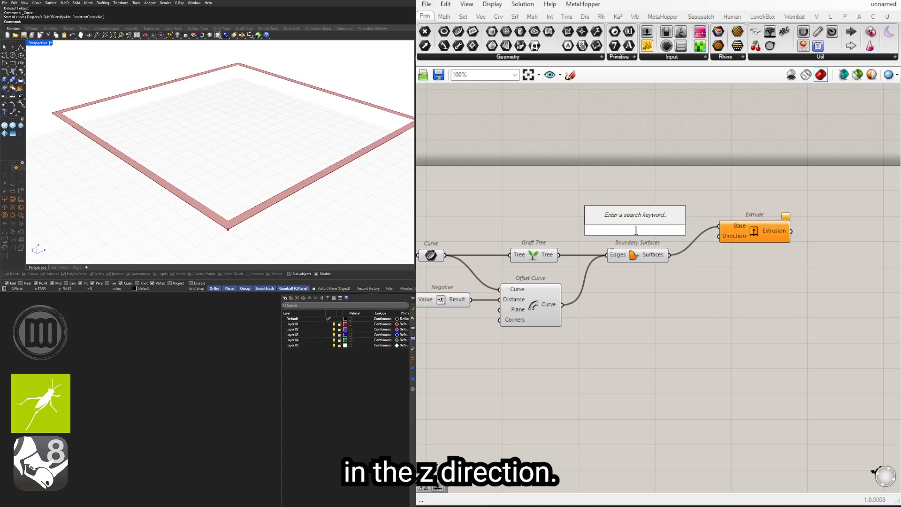
{"action": "type", "text": "unit z"}
{"action": "key", "text": "Return"}
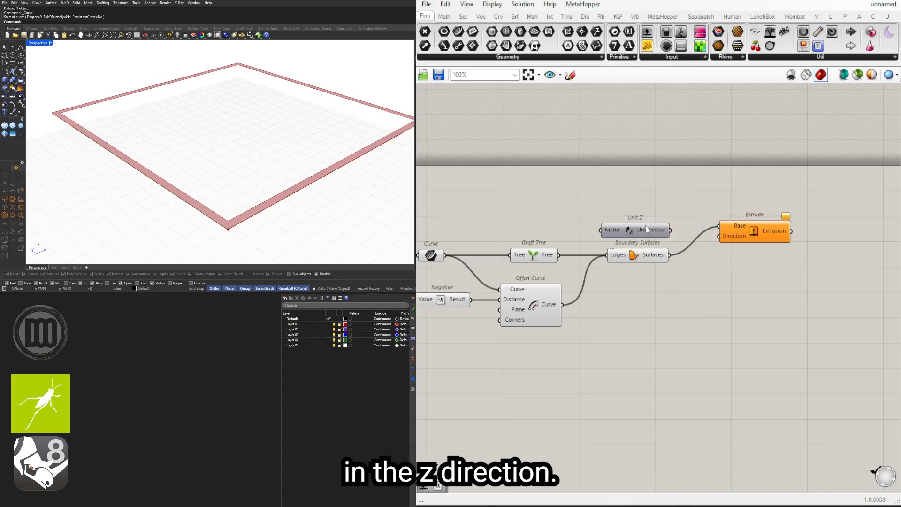
{"action": "left_click_drag", "start_coordinate": [672, 230], "coordinate": [750, 229]}
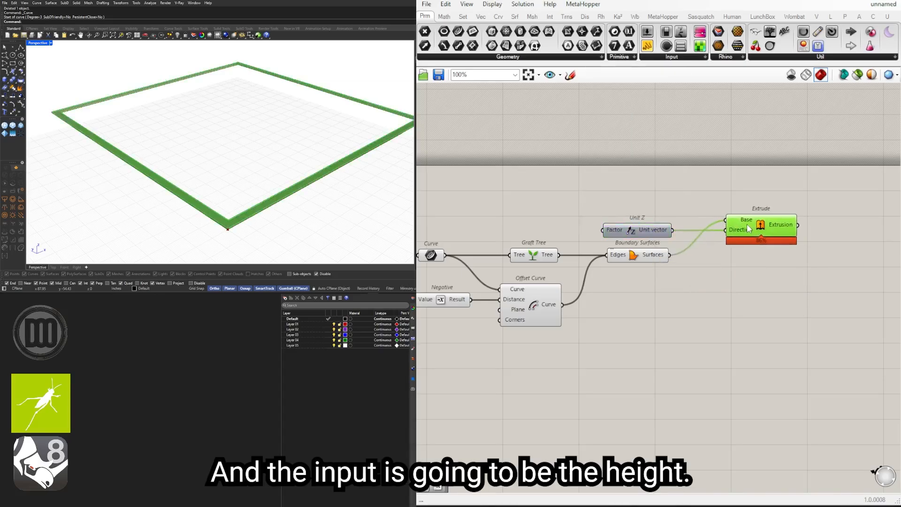
Step: Add a number slider set to 120 as the Unit Z factor and check the extruded walls in the perspective view
{"action": "double_click", "coordinate": [524, 231]}
{"action": "type", "text": "120"}
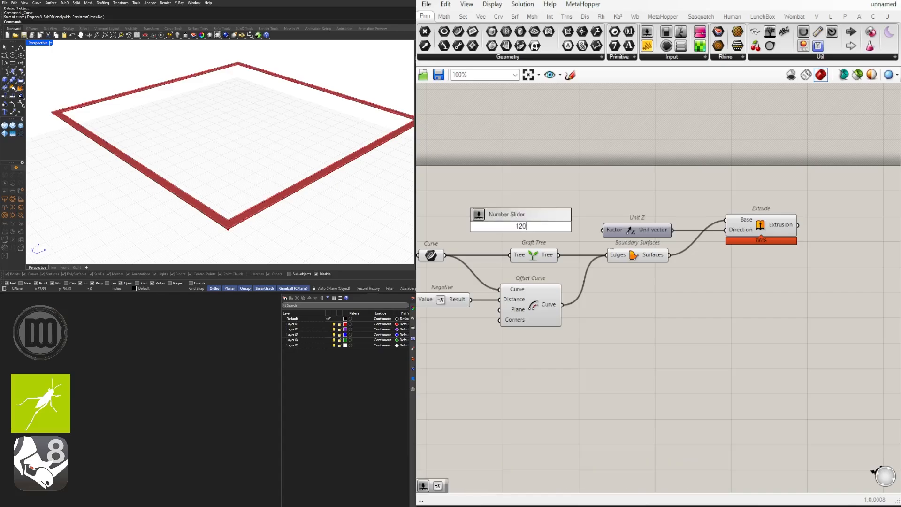
{"action": "key", "text": "Return"}
{"action": "scroll", "coordinate": [558, 240], "scroll_direction": "up", "scroll_amount": 3}
{"action": "mouse_move", "coordinate": [586, 227]}
{"action": "left_mouse_down"}
{"action": "mouse_move", "coordinate": [613, 230]}
{"action": "mouse_move", "coordinate": [584, 229]}
{"action": "left_mouse_up"}
{"action": "scroll", "coordinate": [292, 132], "scroll_direction": "down", "scroll_amount": 5}
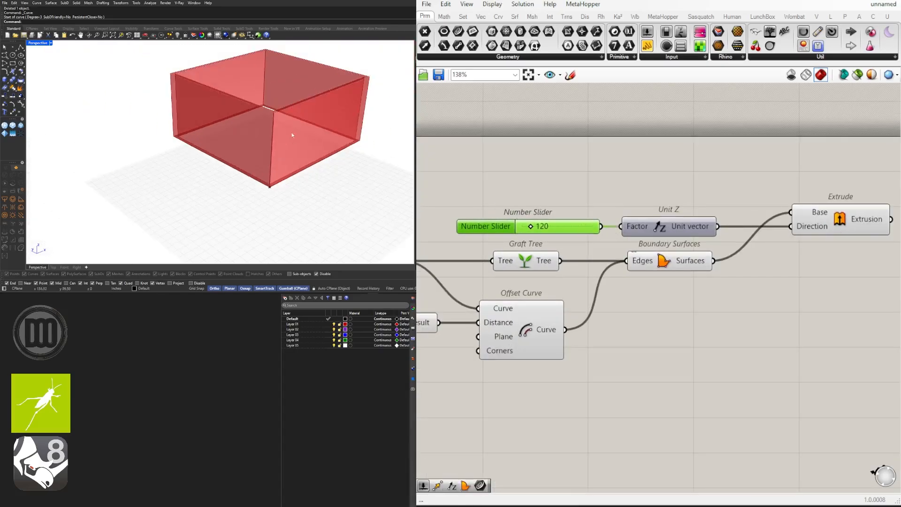
{"action": "right_click_drag", "start_coordinate": [292, 133], "coordinate": [243, 147], "text": "shift"}
{"action": "scroll", "coordinate": [244, 145], "scroll_direction": "up", "scroll_amount": 2}
{"action": "right_click_drag", "start_coordinate": [788, 195], "coordinate": [692, 202]}
{"action": "left_click", "coordinate": [734, 226]}
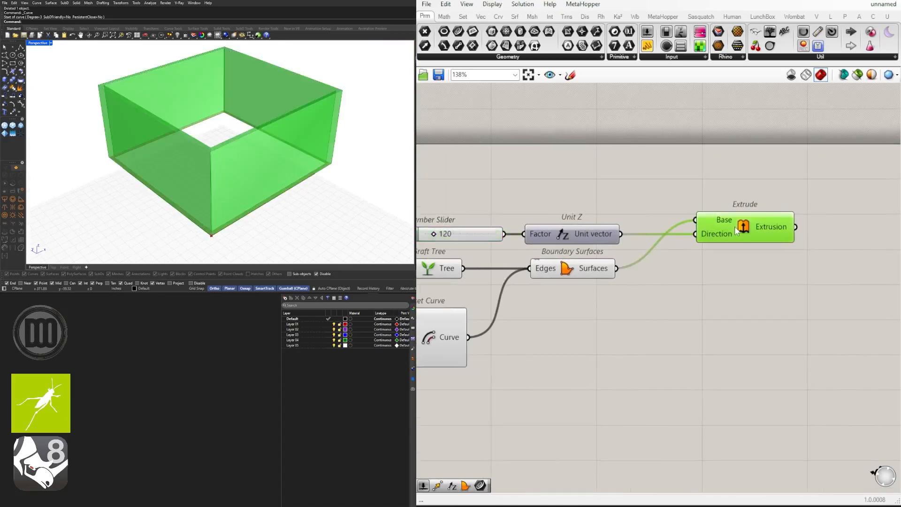
{"action": "left_click", "coordinate": [671, 194]}
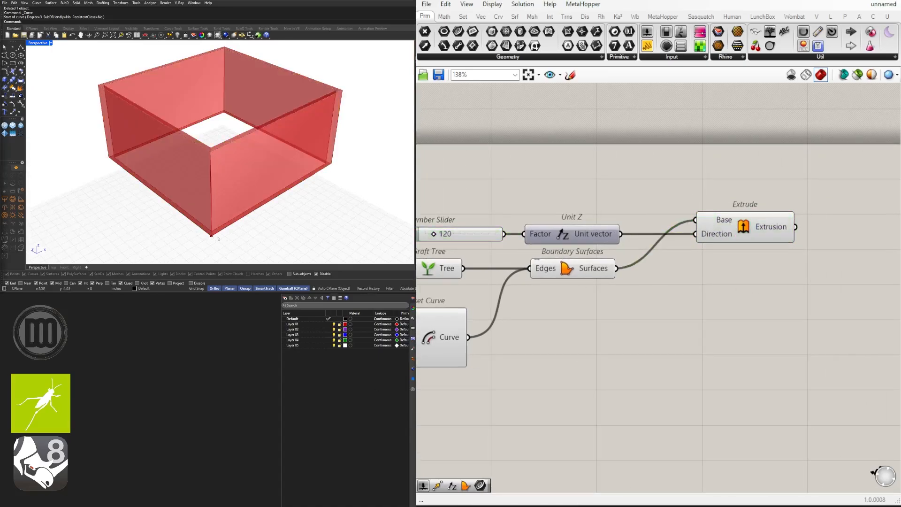
Step: Turn off the preview of the Boundary Surfaces component
{"action": "right_click_drag", "start_coordinate": [624, 312], "coordinate": [697, 310]}
{"action": "left_click_drag", "start_coordinate": [675, 288], "coordinate": [647, 262]}
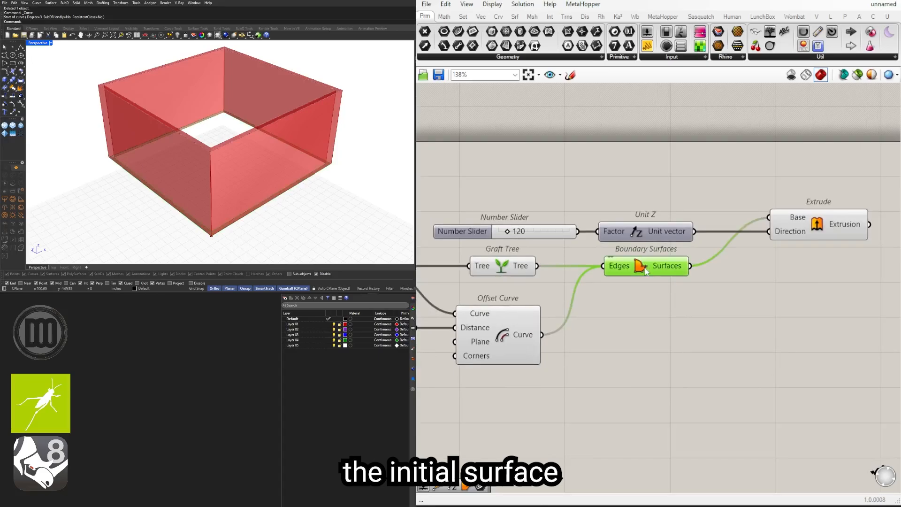
{"action": "middle_click", "coordinate": [638, 263]}
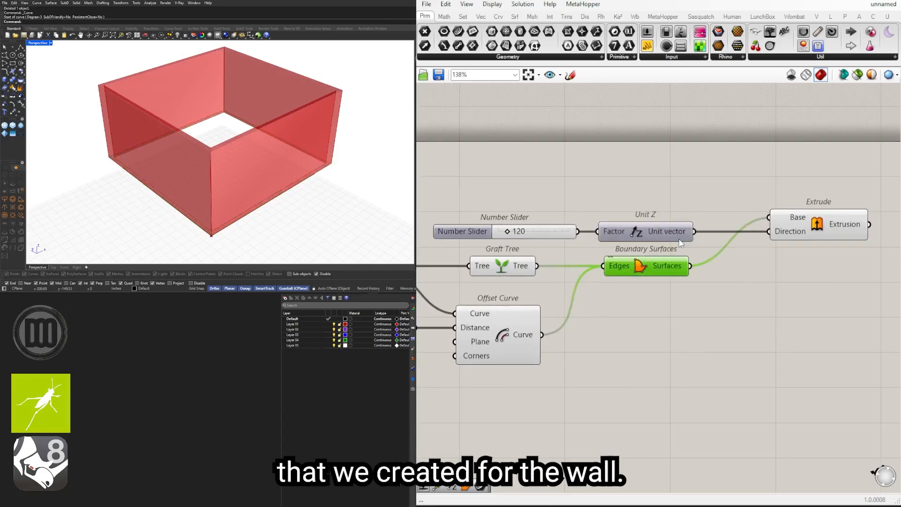
{"action": "left_click", "coordinate": [814, 221]}
{"action": "left_click", "coordinate": [640, 319]}
Step: Compare the inset curve from Offset Curve with the original outline from the connected Curve parameter in the perspective view
{"action": "right_click_drag", "start_coordinate": [639, 320], "coordinate": [685, 307]}
{"action": "left_click", "coordinate": [542, 320]}
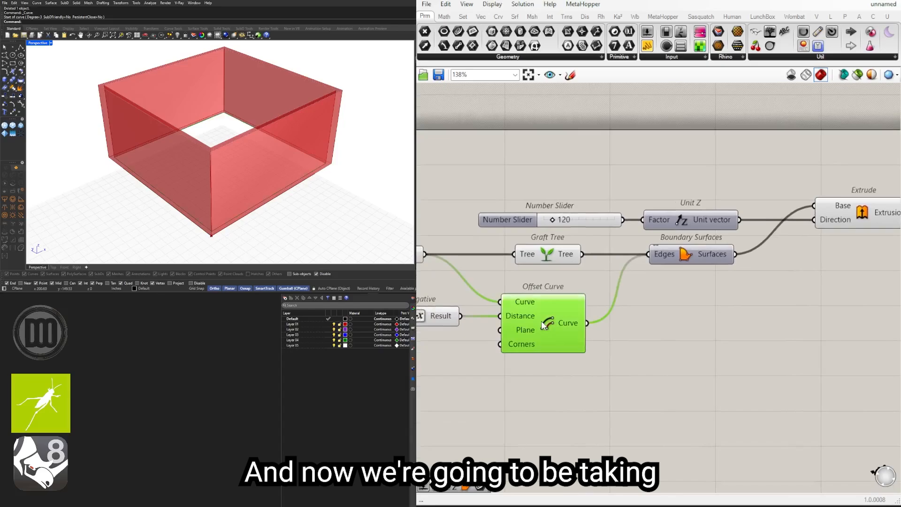
{"action": "right_click_drag", "start_coordinate": [627, 340], "coordinate": [742, 327]}
{"action": "scroll", "coordinate": [534, 316], "scroll_direction": "down", "scroll_amount": 1}
{"action": "right_click_drag", "start_coordinate": [534, 316], "coordinate": [635, 318]}
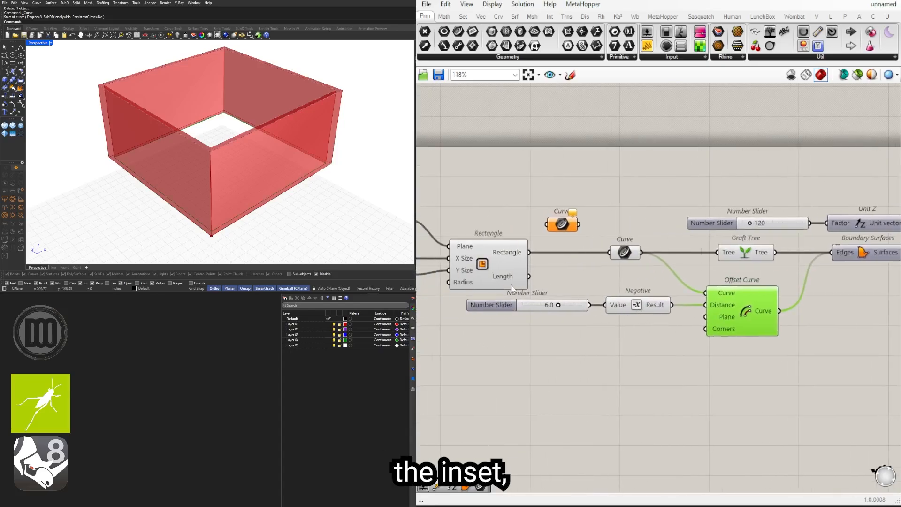
{"action": "left_click", "coordinate": [624, 252]}
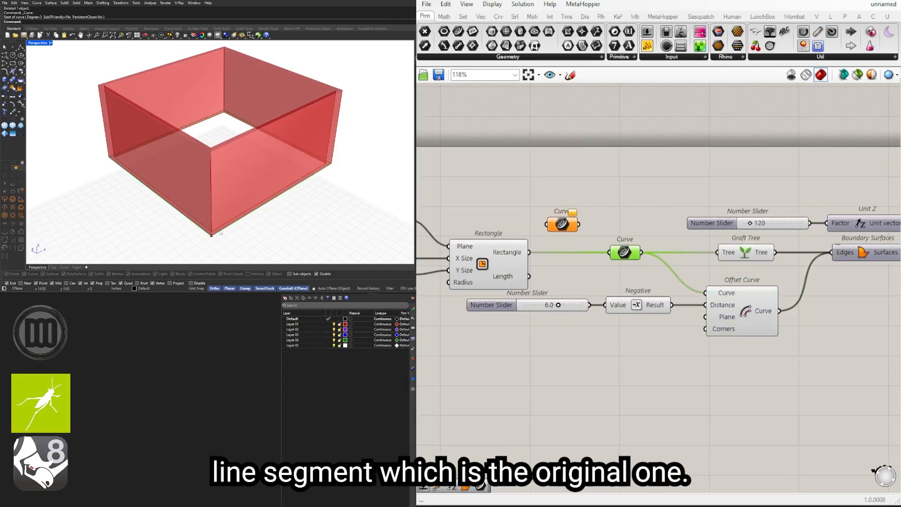
{"action": "right_click_drag", "start_coordinate": [652, 248], "coordinate": [531, 246]}
{"action": "scroll", "coordinate": [531, 245], "scroll_direction": "down", "scroll_amount": 2}
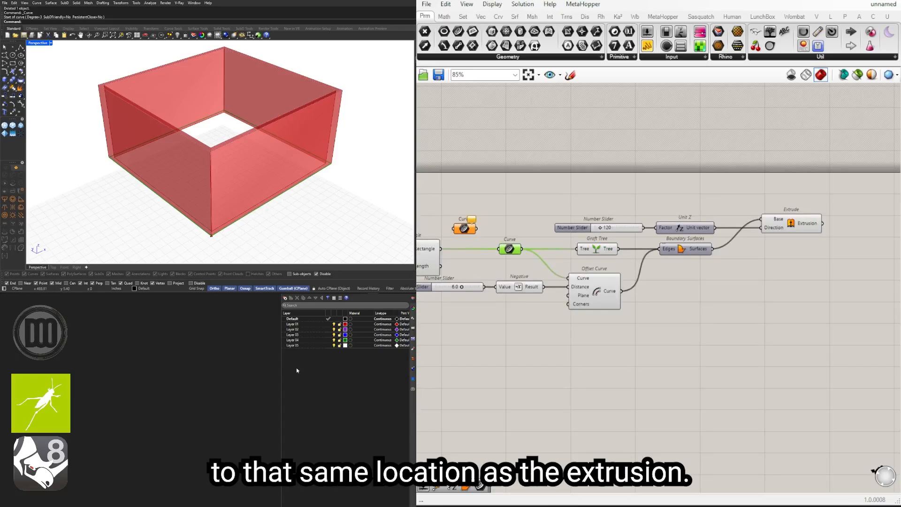
{"action": "double_click", "coordinate": [770, 299]}
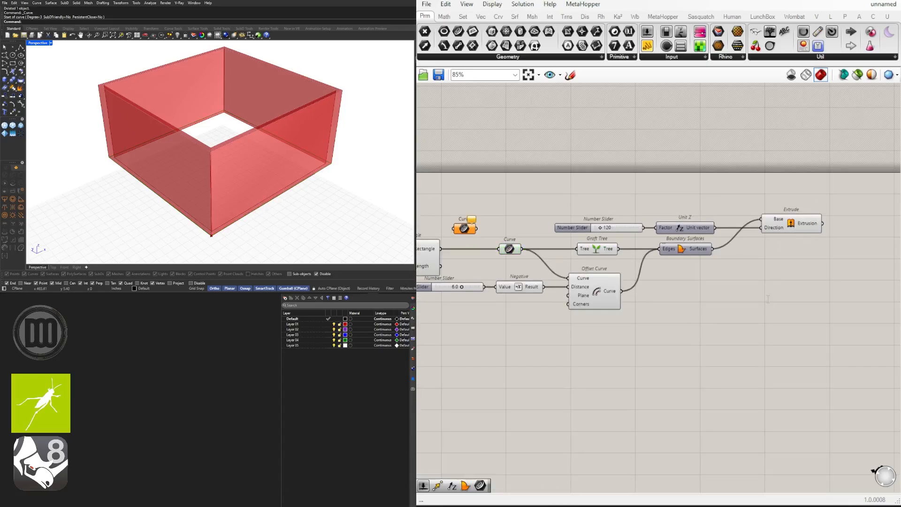
{"action": "type", "text": "extr"}
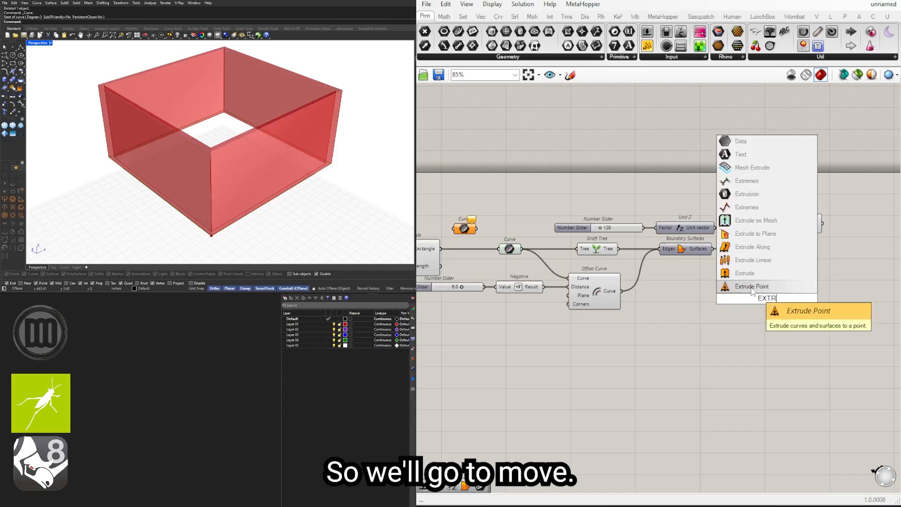
{"action": "key", "text": "Escape"}
Step: Add a Move component below Extrude, wiring the Unit Z vector into its Motion and the original Curve parameter into its Geometry
{"action": "double_click", "coordinate": [741, 299]}
{"action": "type", "text": "move"}
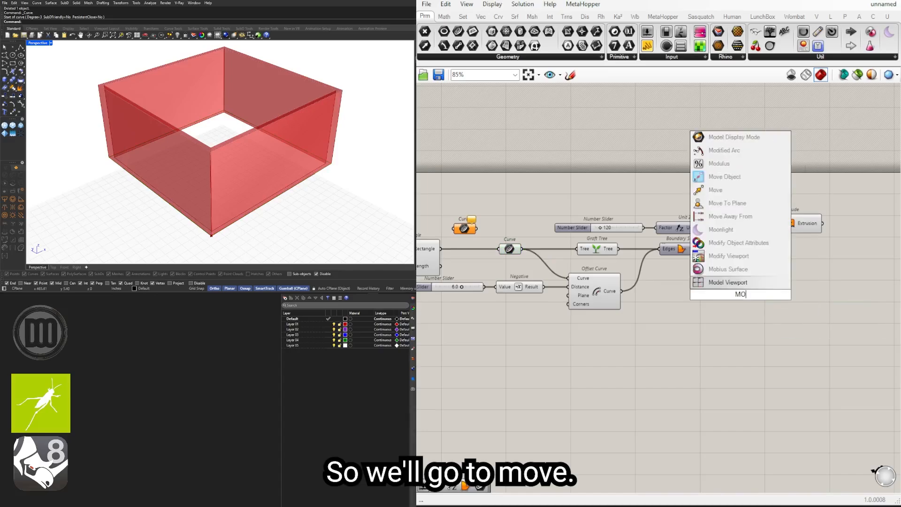
{"action": "key", "text": "Return"}
{"action": "left_click_drag", "start_coordinate": [735, 287], "coordinate": [787, 260]}
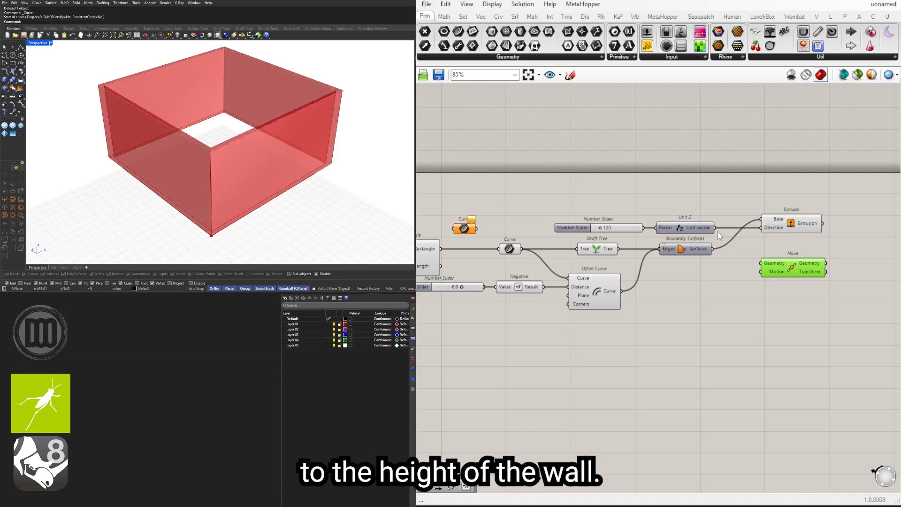
{"action": "left_click_drag", "start_coordinate": [717, 232], "coordinate": [814, 254]}
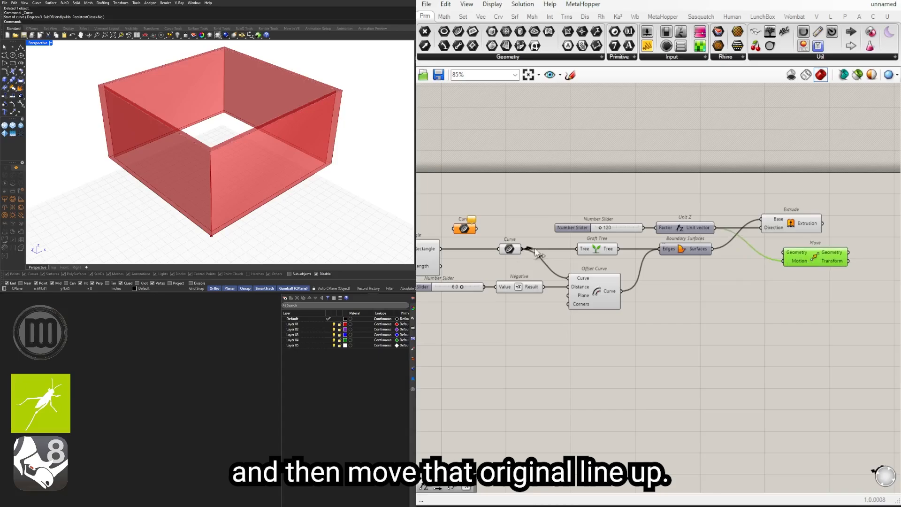
{"action": "left_click_drag", "start_coordinate": [522, 248], "coordinate": [790, 254]}
Step: Try a wall height of 161 on the Unit Z number slider and set it back to 120
{"action": "scroll", "coordinate": [615, 232], "scroll_direction": "up", "scroll_amount": 3}
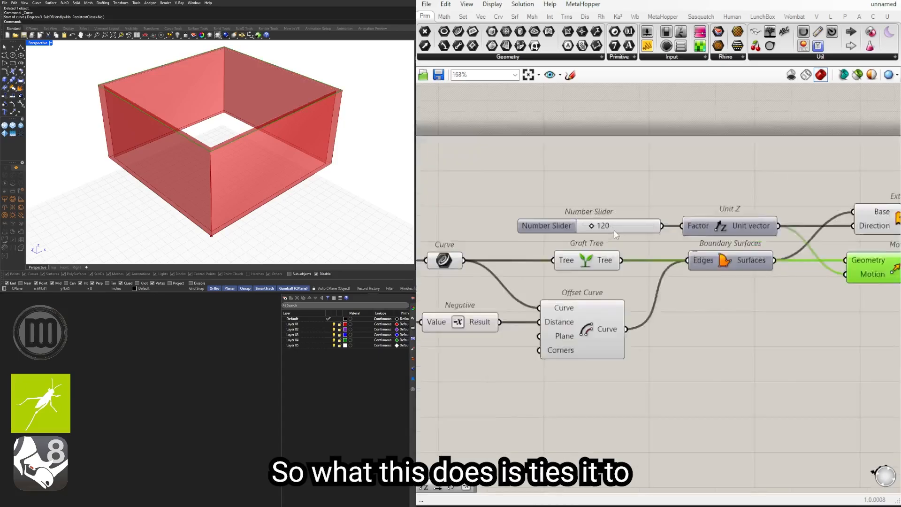
{"action": "scroll", "coordinate": [617, 235], "scroll_direction": "up", "scroll_amount": 3}
{"action": "left_click_drag", "start_coordinate": [601, 217], "coordinate": [607, 216]}
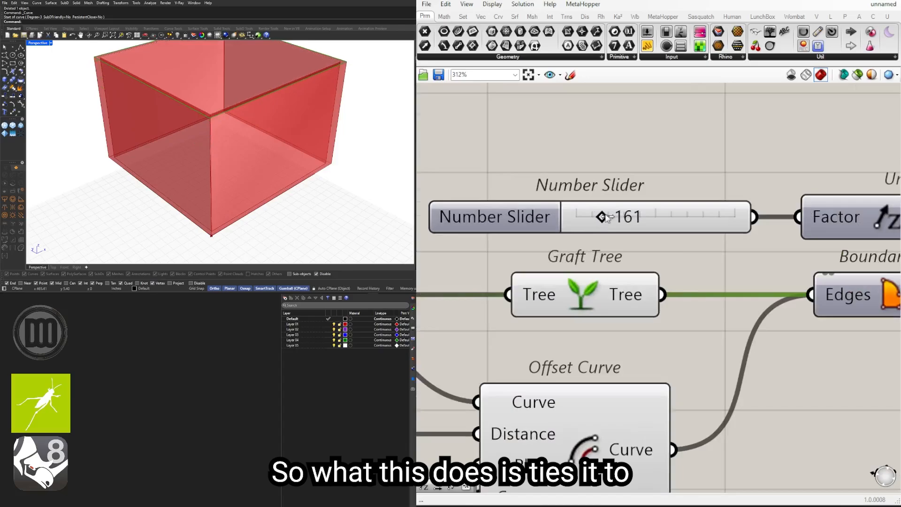
{"action": "double_click", "coordinate": [577, 220]}
{"action": "type", "text": "120"}
{"action": "key", "text": "Return"}
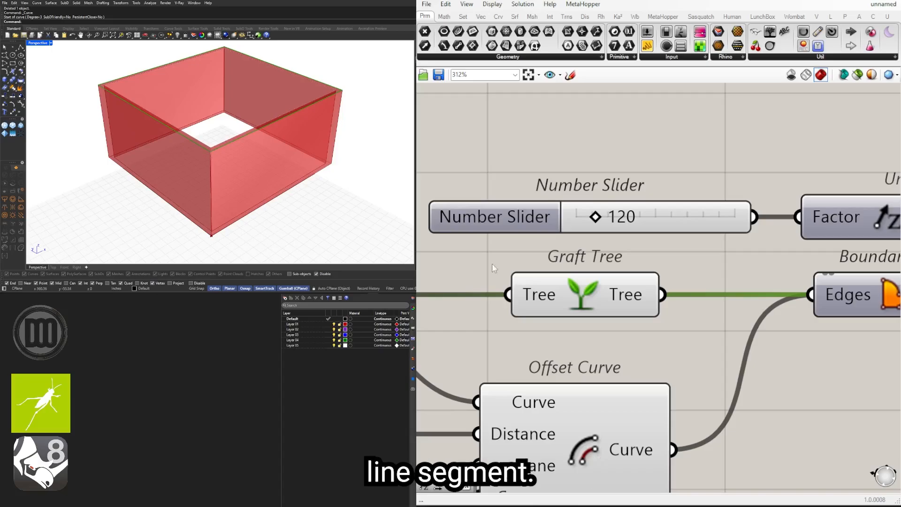
Step: Add a Boundary Surfaces component fed by Move's Geometry output and check the roof surface in the perspective view
{"action": "scroll", "coordinate": [704, 303], "scroll_direction": "down", "scroll_amount": 4}
{"action": "right_click_drag", "start_coordinate": [779, 320], "coordinate": [607, 306]}
{"action": "right_click_drag", "start_coordinate": [796, 299], "coordinate": [699, 299]}
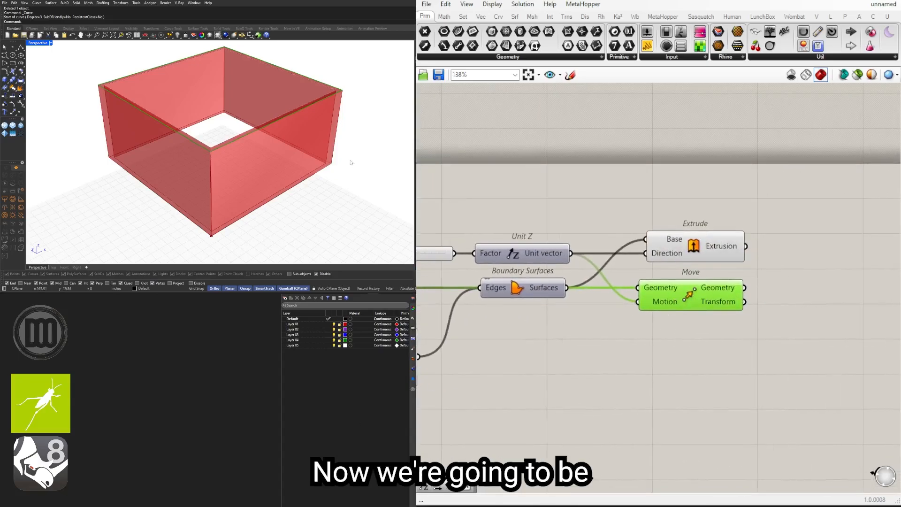
{"action": "double_click", "coordinate": [795, 295]}
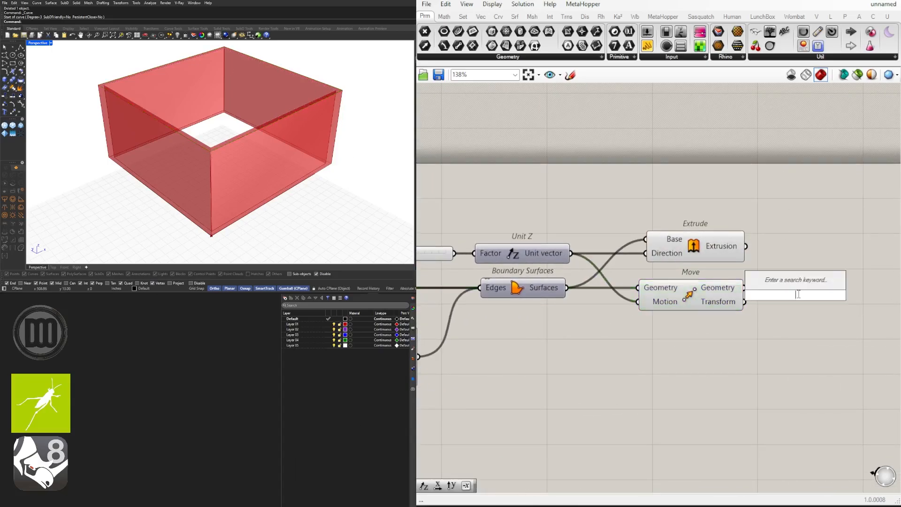
{"action": "type", "text": "BOUND"}
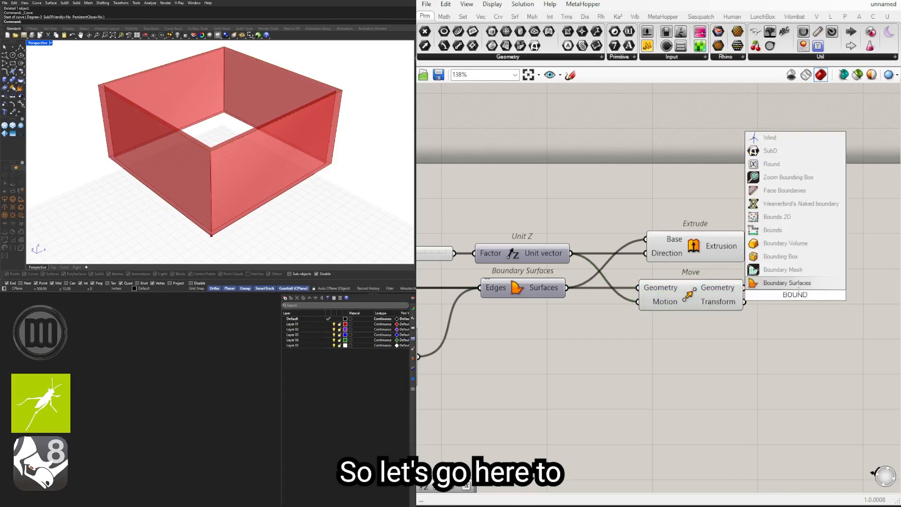
{"action": "left_click", "coordinate": [799, 284]}
{"action": "mouse_move", "coordinate": [788, 296]}
{"action": "left_mouse_down"}
{"action": "mouse_move", "coordinate": [796, 286]}
{"action": "mouse_move", "coordinate": [764, 291]}
{"action": "mouse_move", "coordinate": [798, 291]}
{"action": "left_mouse_up"}
{"action": "scroll", "coordinate": [782, 313], "scroll_direction": "down", "scroll_amount": 2}
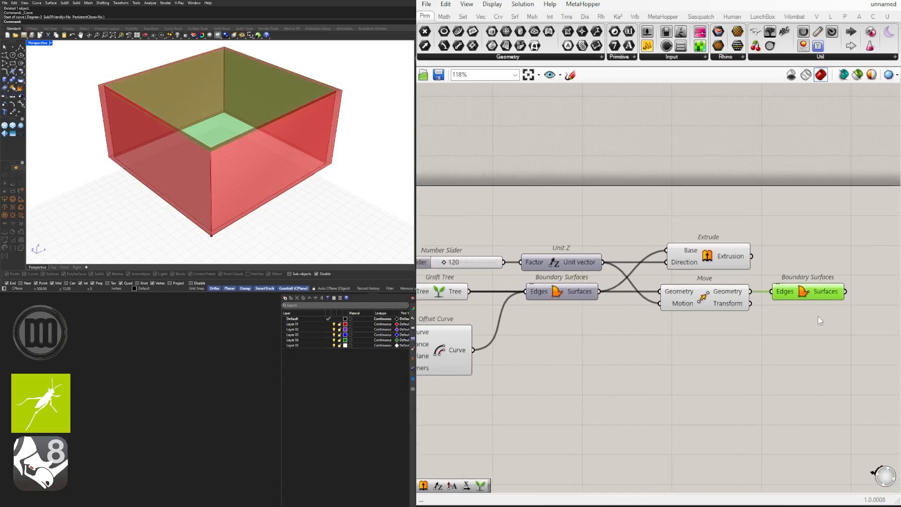
{"action": "right_click_drag", "start_coordinate": [282, 131], "coordinate": [332, 110]}
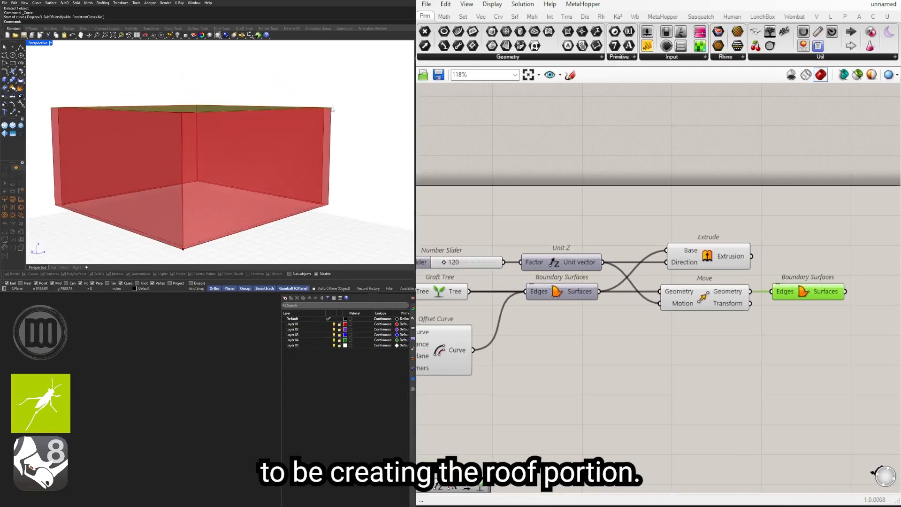
Step: Duplicate the number slider, Unit Z and Extrude components and place the copies below the new Boundary Surfaces component
{"action": "scroll", "coordinate": [749, 329], "scroll_direction": "down", "scroll_amount": 1}
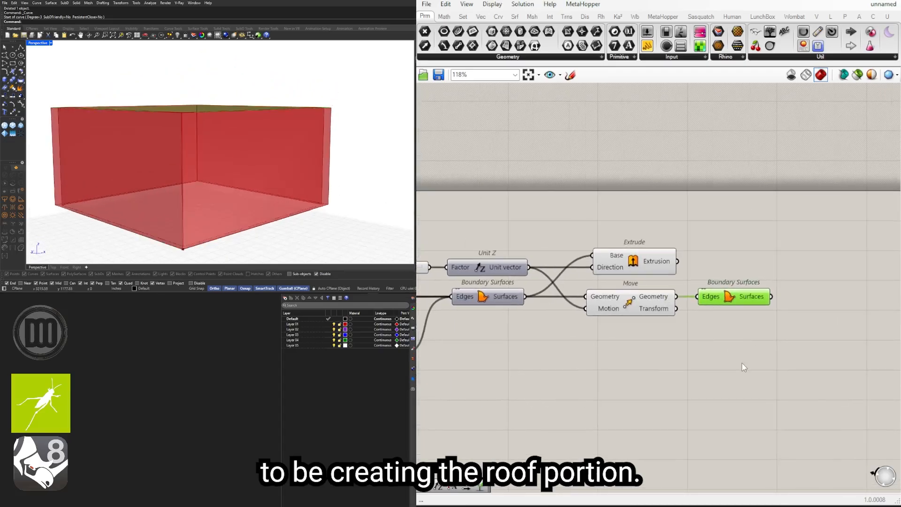
{"action": "scroll", "coordinate": [621, 269], "scroll_direction": "down", "scroll_amount": 1}
{"action": "left_click_drag", "start_coordinate": [685, 227], "coordinate": [473, 273]}
{"action": "left_click_drag", "start_coordinate": [672, 264], "coordinate": [838, 315]}
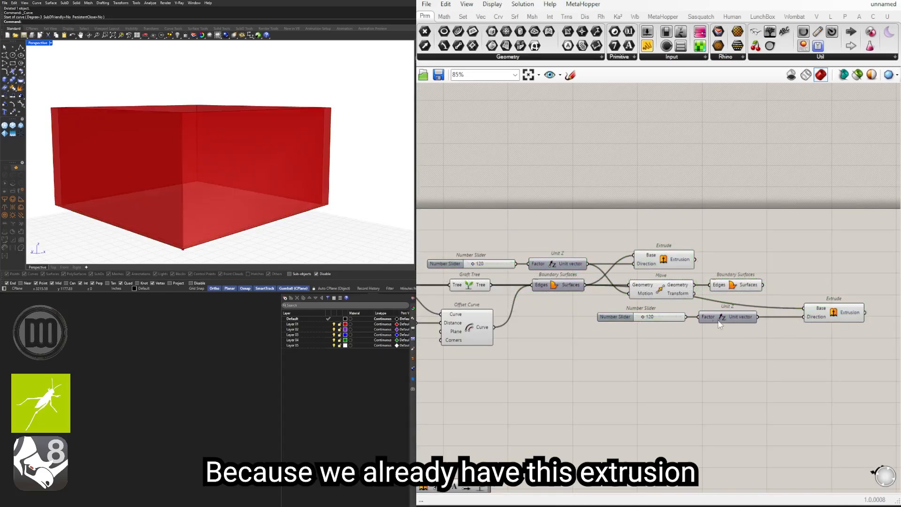
{"action": "left_click_drag", "start_coordinate": [795, 306], "coordinate": [666, 329]}
{"action": "scroll", "coordinate": [668, 329], "scroll_direction": "up", "scroll_amount": 2}
{"action": "left_click_drag", "start_coordinate": [758, 318], "coordinate": [775, 318]}
{"action": "left_click", "coordinate": [759, 352]}
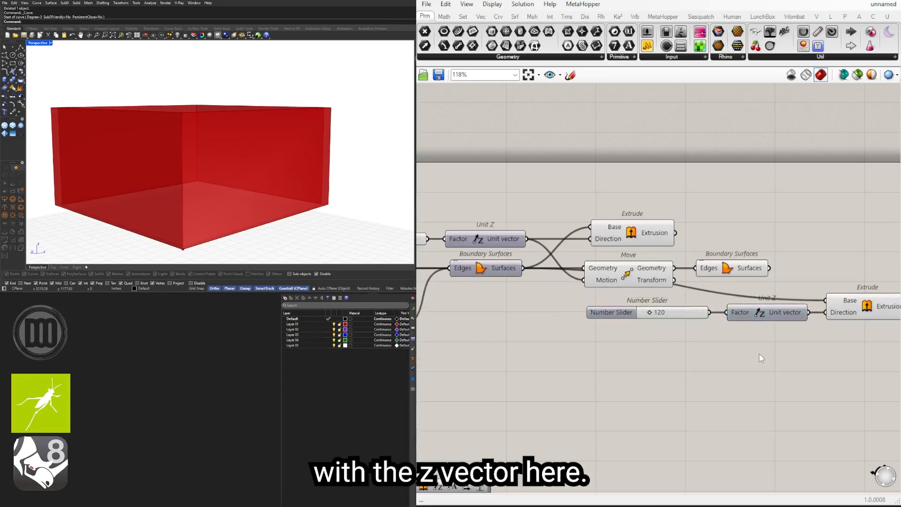
Step: Delete the copied number slider and wire the roof's Boundary Surfaces into the copied Extrude's Base, tidying the copied components
{"action": "left_click_drag", "start_coordinate": [696, 317], "coordinate": [700, 315]}
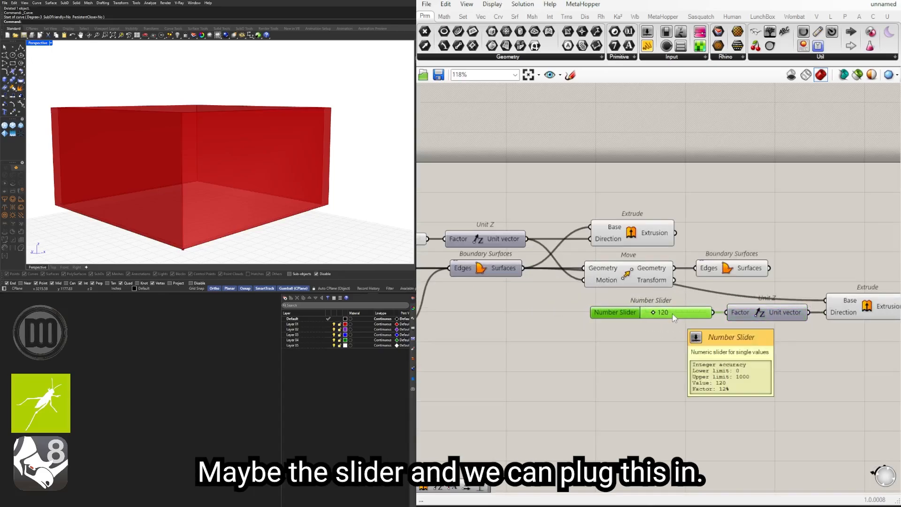
{"action": "key", "text": "Delete"}
{"action": "left_click_drag", "start_coordinate": [740, 268], "coordinate": [797, 301]}
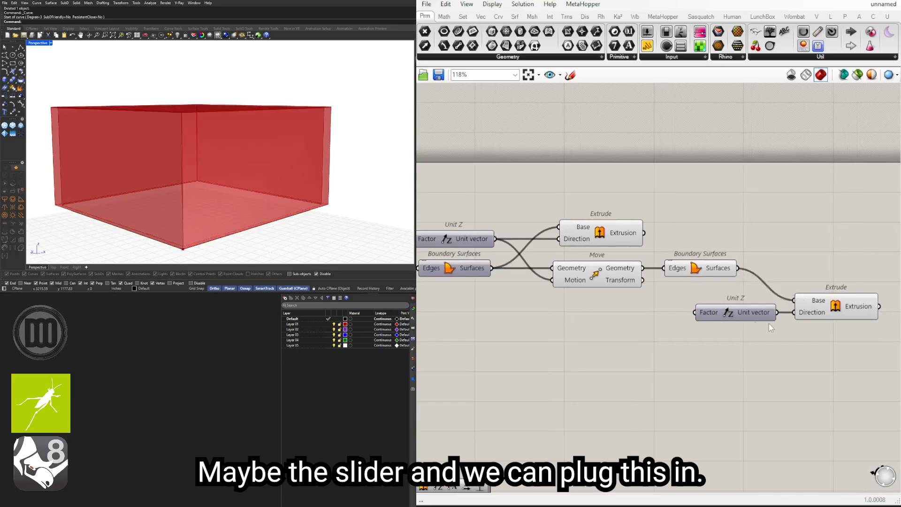
{"action": "left_click_drag", "start_coordinate": [855, 338], "coordinate": [727, 304]}
{"action": "left_click_drag", "start_coordinate": [738, 306], "coordinate": [705, 304]}
Step: Add a number slider defined as 0<6<24.00, wire it into the copied Unit Z's Factor and check the roof extrusion in perspective
{"action": "double_click", "coordinate": [545, 308]}
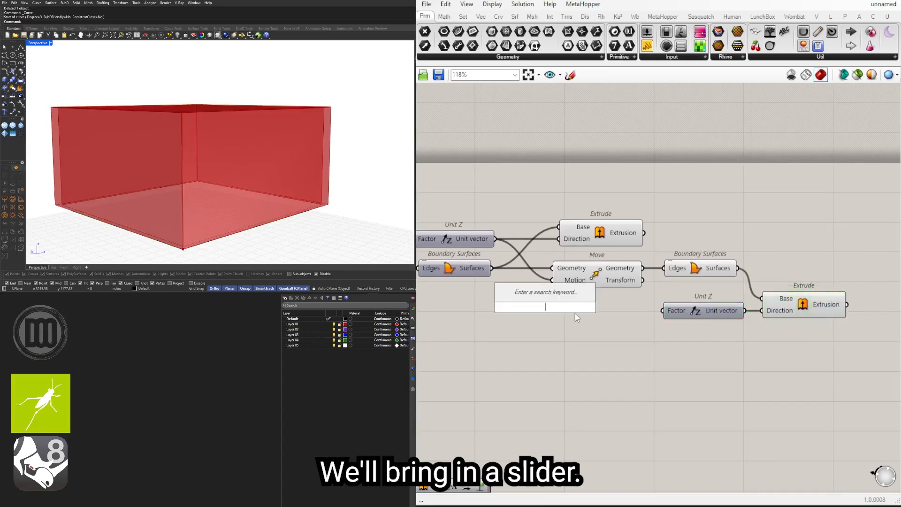
{"action": "left_click", "coordinate": [581, 317]}
{"action": "double_click", "coordinate": [589, 320]}
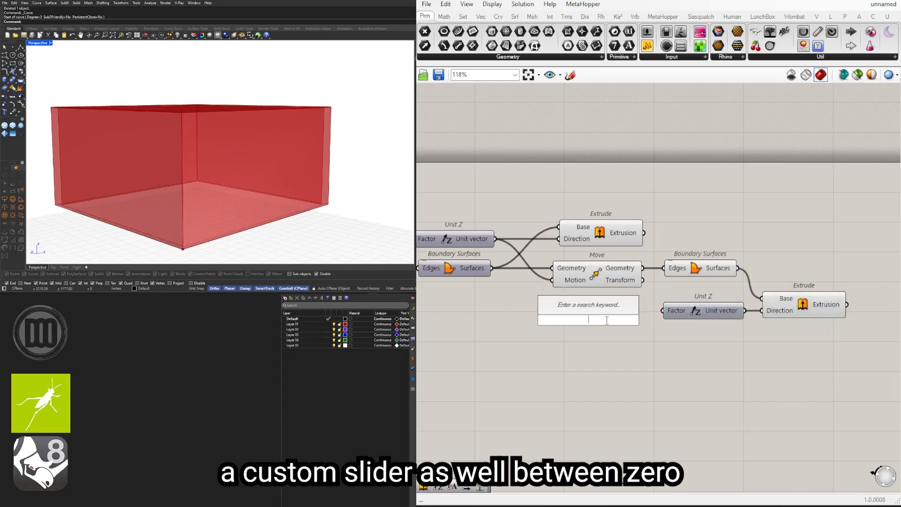
{"action": "type", "text": "0"}
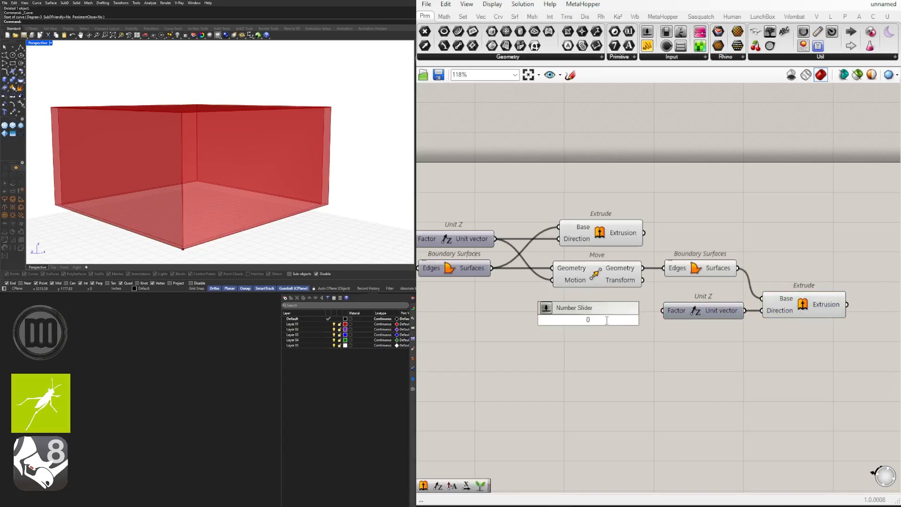
{"action": "type", "text": "<"}
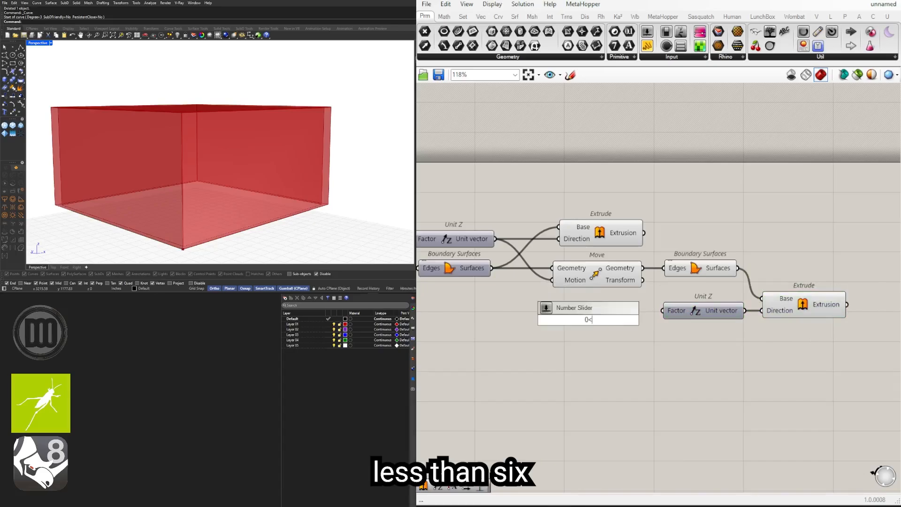
{"action": "type", "text": "6<"}
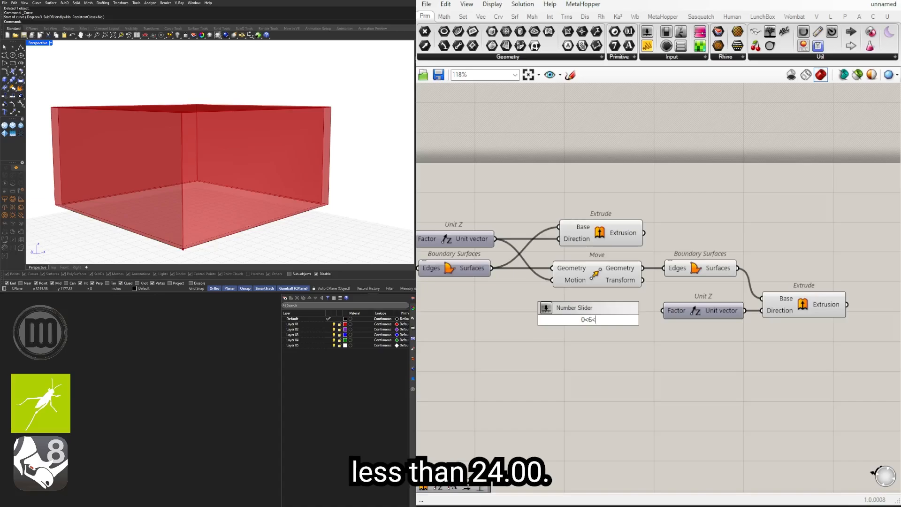
{"action": "type", "text": "24.00"}
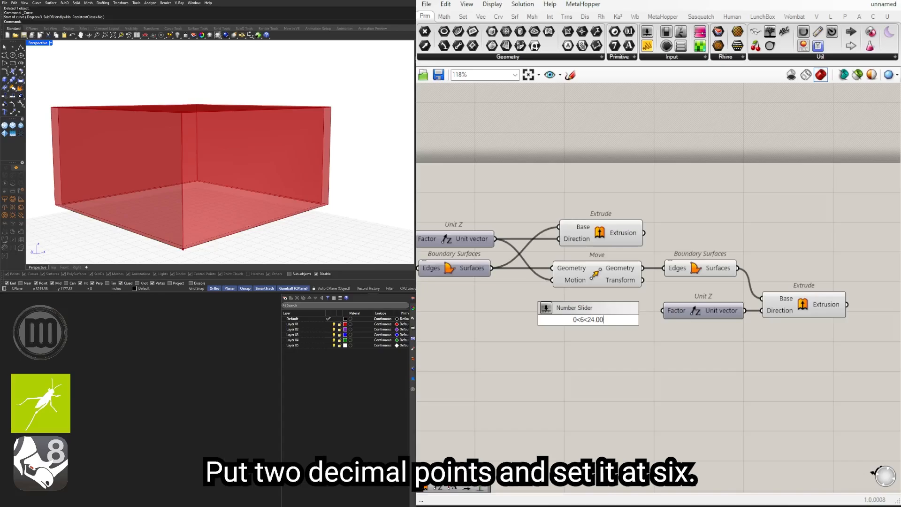
{"action": "key", "text": "Return"}
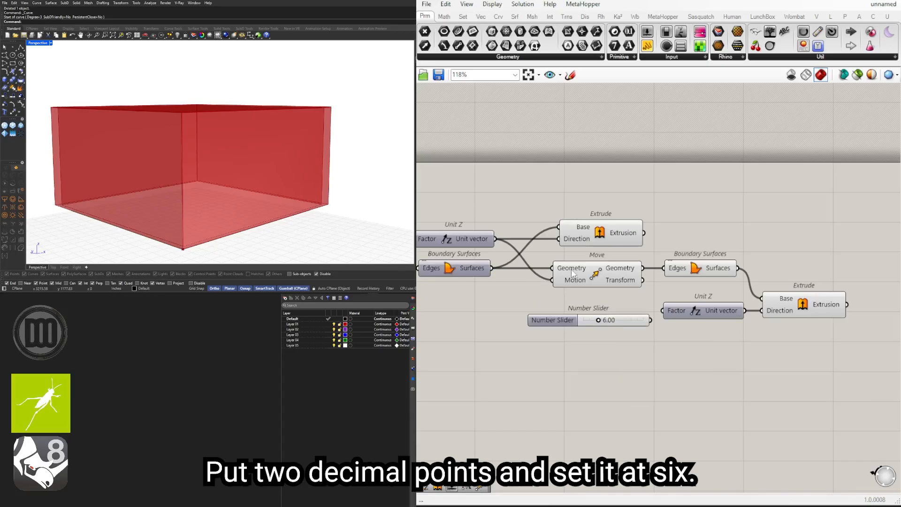
{"action": "left_click_drag", "start_coordinate": [634, 319], "coordinate": [664, 312]}
{"action": "left_click", "coordinate": [779, 315]}
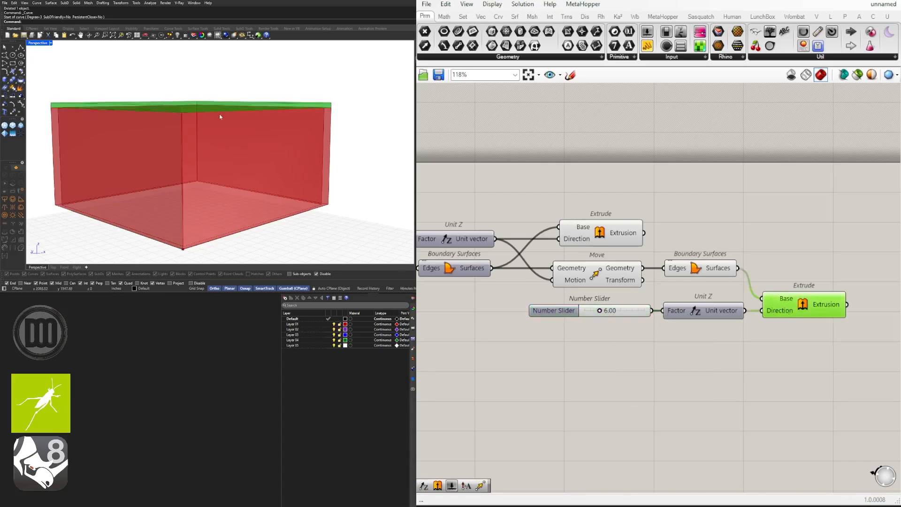
{"action": "right_click_drag", "start_coordinate": [220, 116], "coordinate": [198, 126]}
Step: Set the roof thickness slider to 12 and inspect the selected roof Extrude in the perspective view
{"action": "scroll", "coordinate": [198, 125], "scroll_direction": "down", "scroll_amount": 2}
{"action": "scroll", "coordinate": [607, 302], "scroll_direction": "up", "scroll_amount": 3}
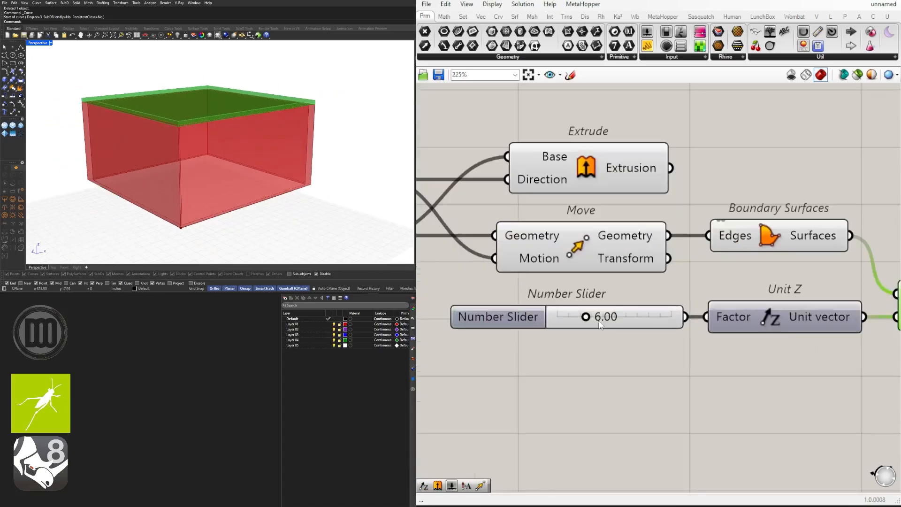
{"action": "double_click", "coordinate": [600, 317]}
{"action": "type", "text": "12"}
{"action": "key", "text": "Return"}
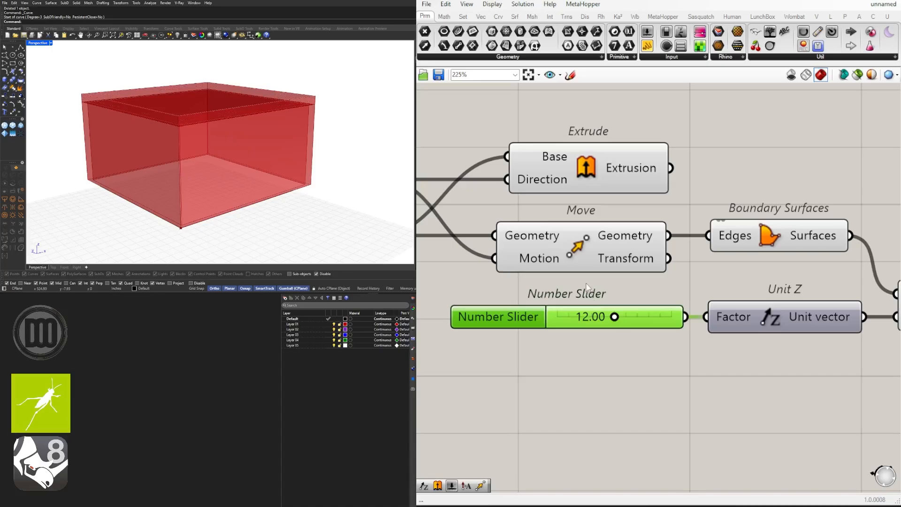
{"action": "scroll", "coordinate": [594, 302], "scroll_direction": "down", "scroll_amount": 2}
{"action": "right_click_drag", "start_coordinate": [882, 319], "coordinate": [787, 318]}
{"action": "left_click", "coordinate": [786, 314]}
{"action": "right_click_drag", "start_coordinate": [240, 148], "coordinate": [224, 123]}
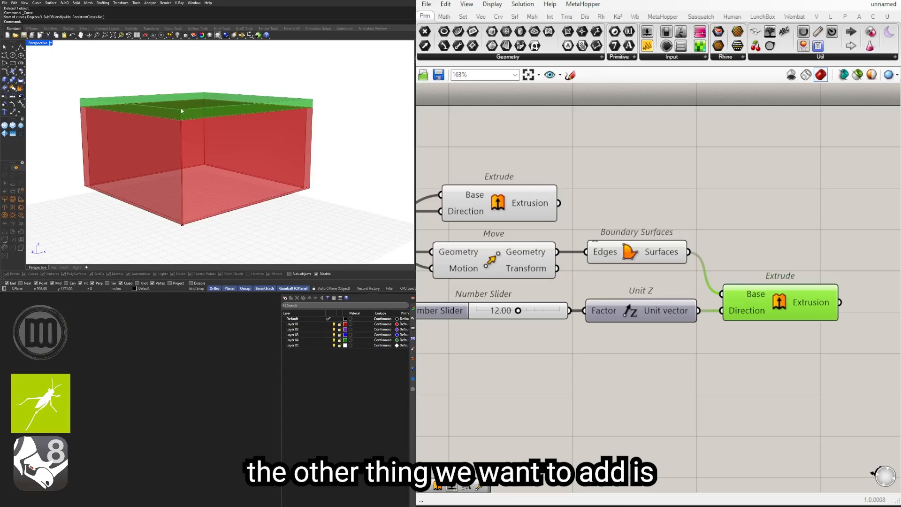
{"action": "scroll", "coordinate": [183, 108], "scroll_direction": "up", "scroll_amount": 3}
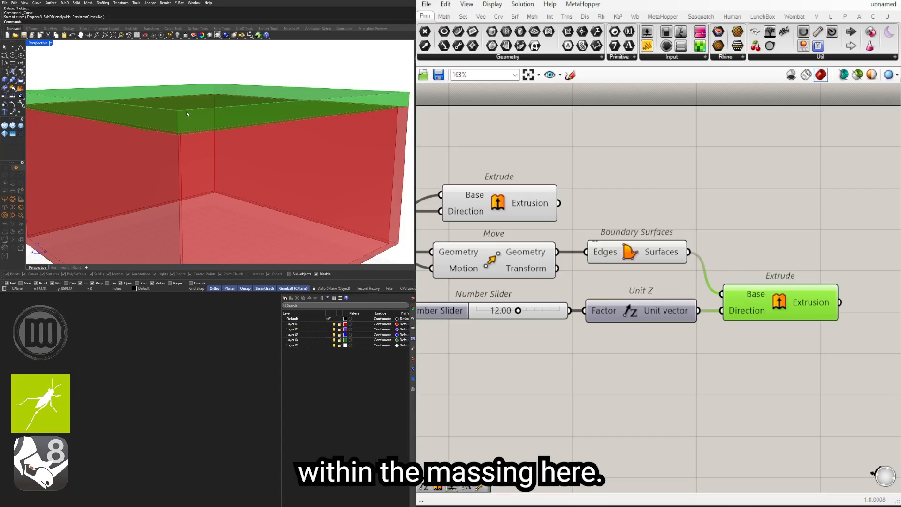
Step: Shift the roof's number slider, Unit Z and Extrude components down together to free space beside Boundary Surfaces
{"action": "scroll", "coordinate": [592, 289], "scroll_direction": "down", "scroll_amount": 2}
{"action": "right_click_drag", "start_coordinate": [655, 300], "coordinate": [630, 301]}
{"action": "left_click", "coordinate": [658, 318]}
{"action": "left_click_drag", "start_coordinate": [713, 345], "coordinate": [487, 291]}
{"action": "left_click_drag", "start_coordinate": [662, 298], "coordinate": [688, 339]}
Step: Add a Move component above the roof Extrude, wiring the roof's Boundary Surfaces into Geometry and its Unit Z vector into Motion
{"action": "double_click", "coordinate": [742, 305]}
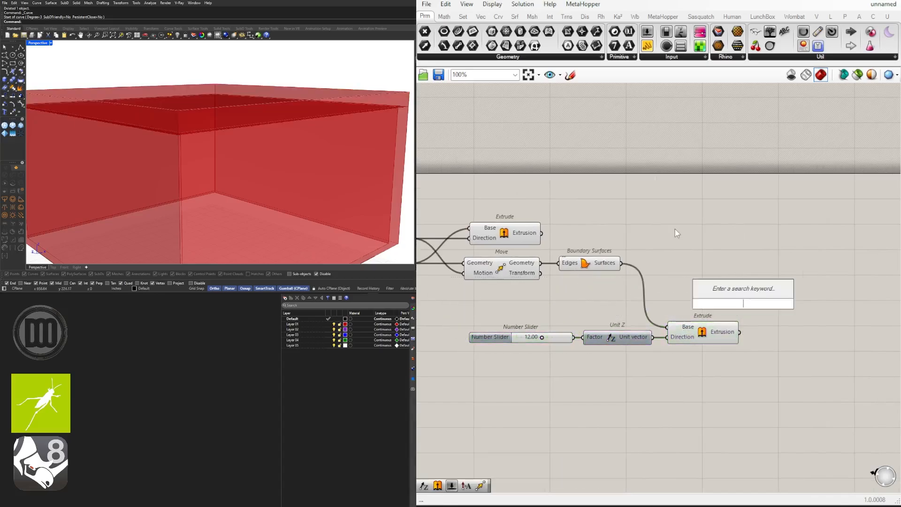
{"action": "type", "text": "MOVE"}
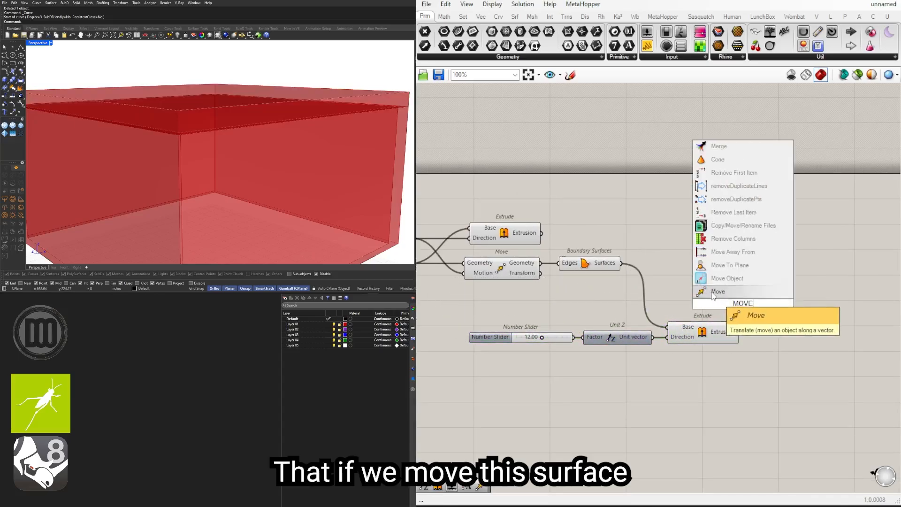
{"action": "key", "text": "Return"}
{"action": "left_click_drag", "start_coordinate": [620, 264], "coordinate": [693, 298]}
{"action": "left_click_drag", "start_coordinate": [710, 352], "coordinate": [729, 328]}
{"action": "left_click", "coordinate": [718, 263]}
{"action": "left_click_drag", "start_coordinate": [653, 337], "coordinate": [729, 307]}
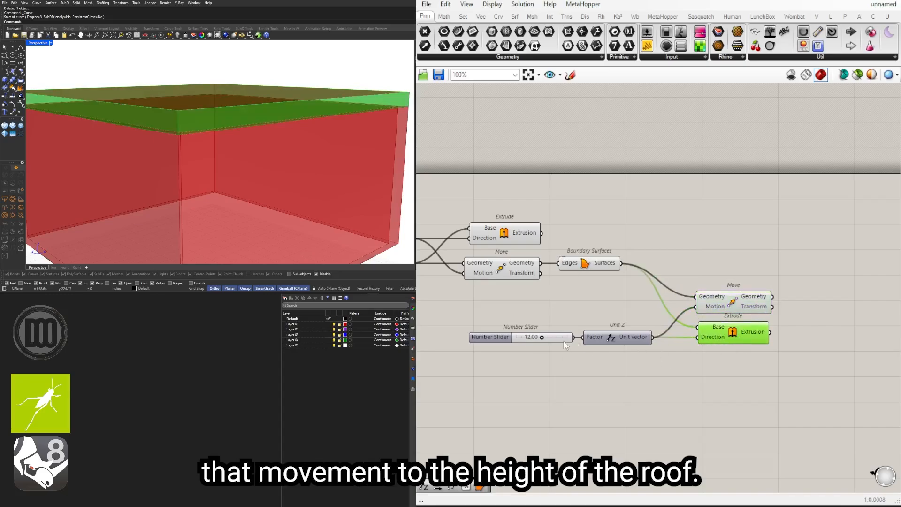
Step: Try a roof thickness of 13.75 on the number slider and set it back to 12
{"action": "scroll", "coordinate": [548, 337], "scroll_direction": "up", "scroll_amount": 7}
{"action": "left_click_drag", "start_coordinate": [513, 338], "coordinate": [534, 340]}
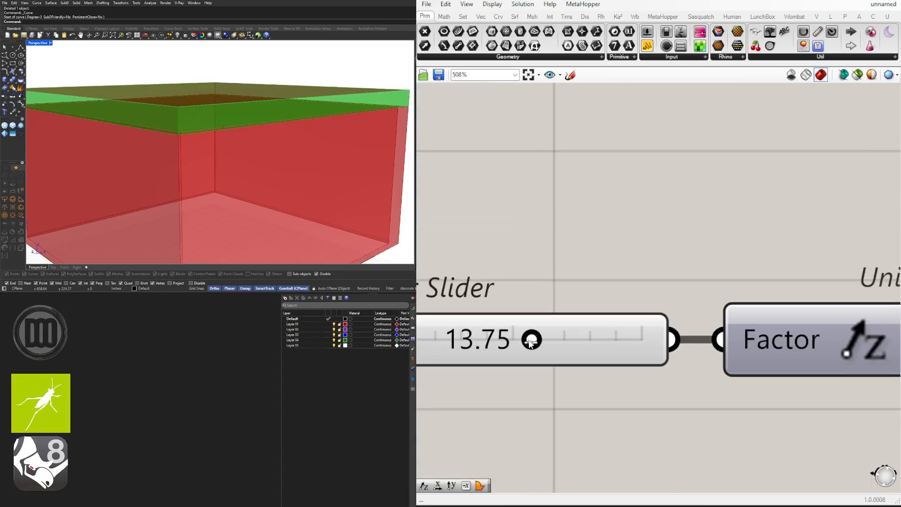
{"action": "double_click", "coordinate": [534, 339]}
{"action": "type", "text": "12"}
{"action": "key", "text": "Return"}
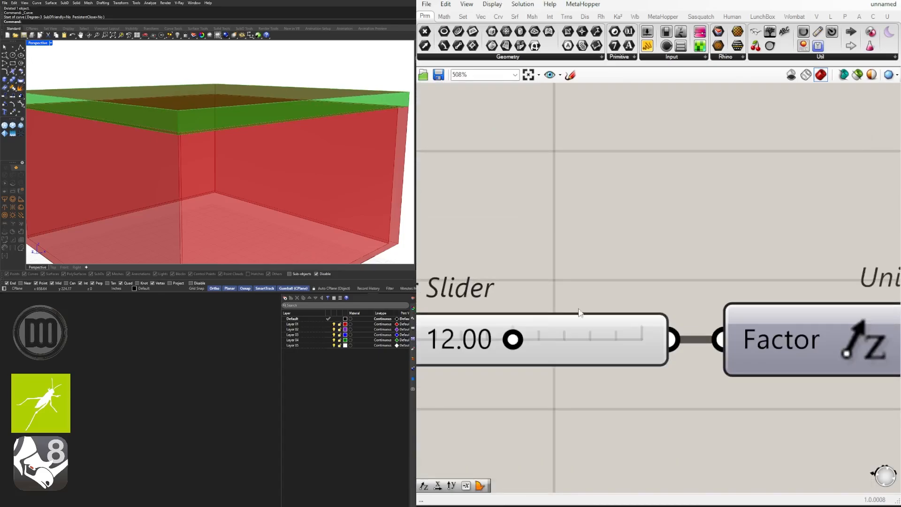
Step: Duplicate the roof's number slider, Unit Z and Extrude beside the originals, and wire the roof Move's Geometry into the copied Extrude's Base
{"action": "scroll", "coordinate": [581, 313], "scroll_direction": "down", "scroll_amount": 5}
{"action": "left_click", "coordinate": [780, 239]}
{"action": "scroll", "coordinate": [561, 319], "scroll_direction": "down", "scroll_amount": 2}
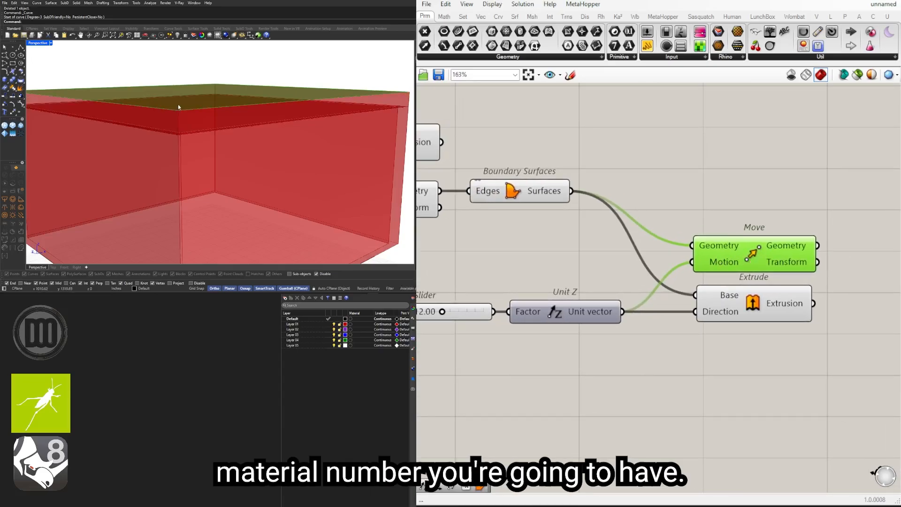
{"action": "scroll", "coordinate": [608, 328], "scroll_direction": "down", "scroll_amount": 2}
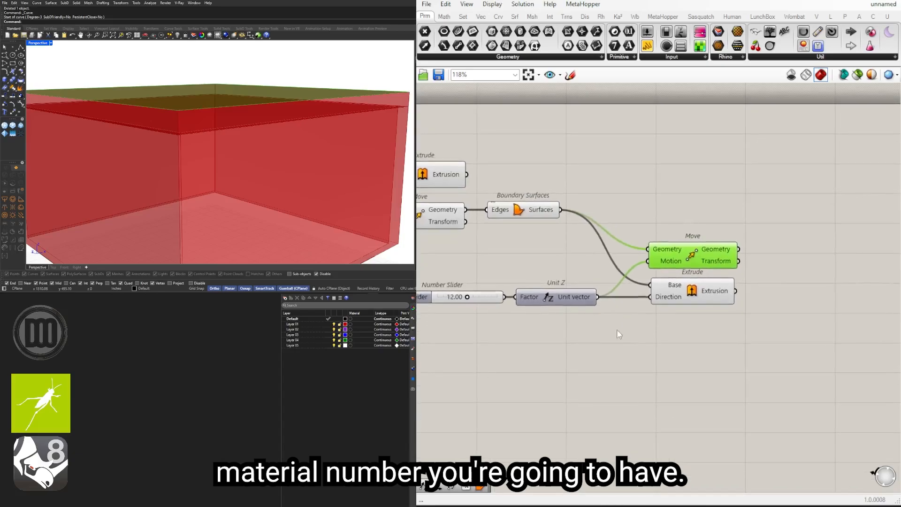
{"action": "left_click_drag", "start_coordinate": [717, 341], "coordinate": [414, 282]}
{"action": "scroll", "coordinate": [608, 294], "scroll_direction": "down", "scroll_amount": 2}
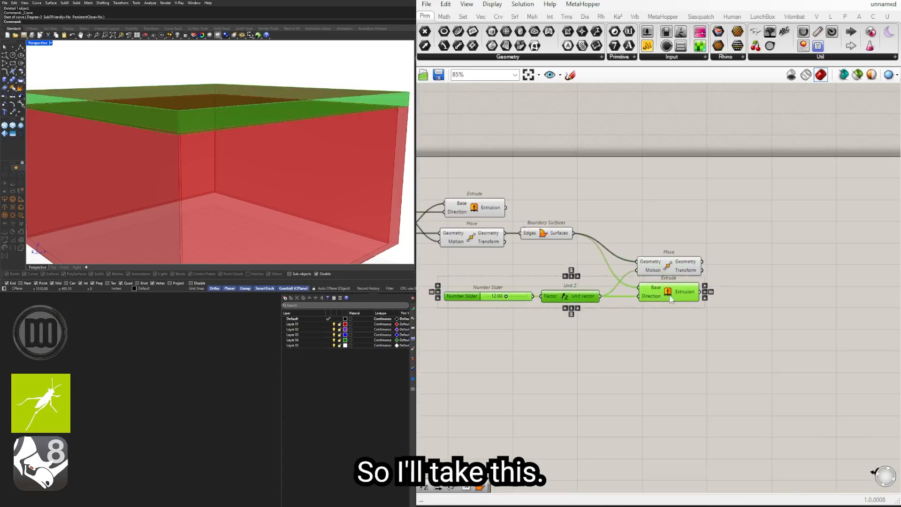
{"action": "left_click_drag", "start_coordinate": [670, 300], "coordinate": [775, 315]}
{"action": "key", "text": "alt"}
{"action": "left_click_drag", "start_coordinate": [702, 262], "coordinate": [743, 306]}
Step: Delete the copied number slider that feeds the second Unit Z's Factor
{"action": "scroll", "coordinate": [604, 320], "scroll_direction": "up", "scroll_amount": 4}
{"action": "left_click", "coordinate": [586, 315]}
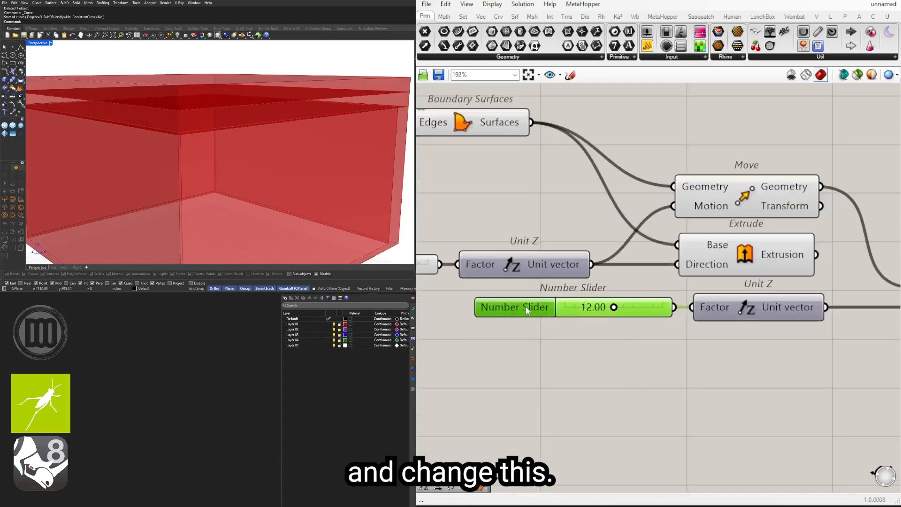
{"action": "left_click", "coordinate": [521, 385]}
{"action": "left_click", "coordinate": [542, 309]}
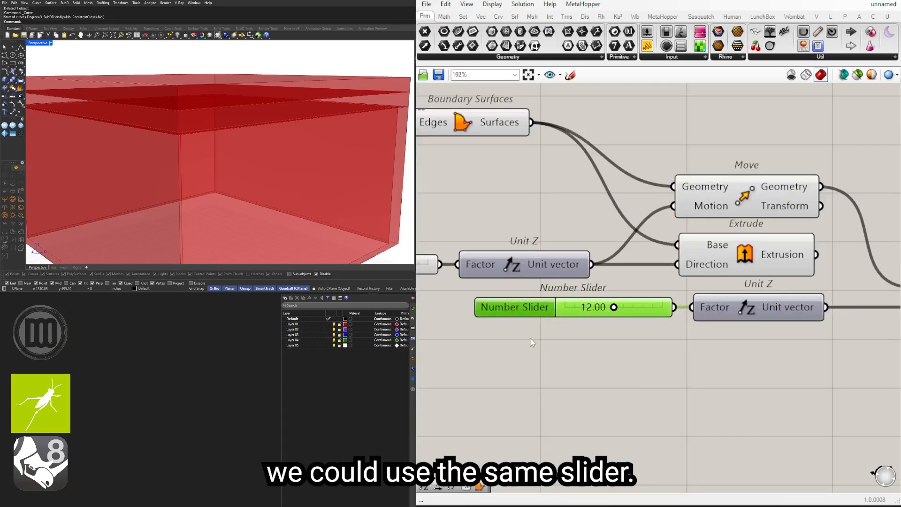
{"action": "key", "text": "Delete"}
Step: Create a number slider with a minimum of 0 and a value of 1.500, and connect it to the second Unit Z's Factor
{"action": "double_click", "coordinate": [536, 317]}
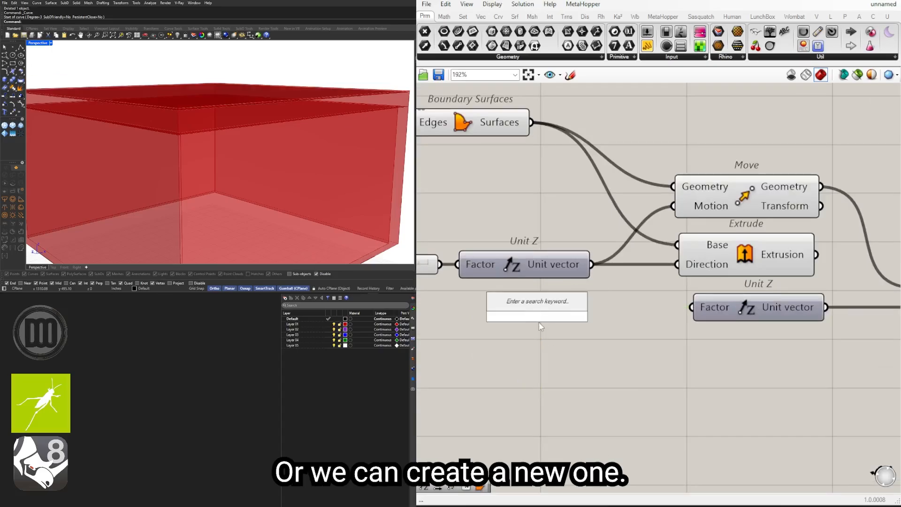
{"action": "type", "text": "0<1.500<3"}
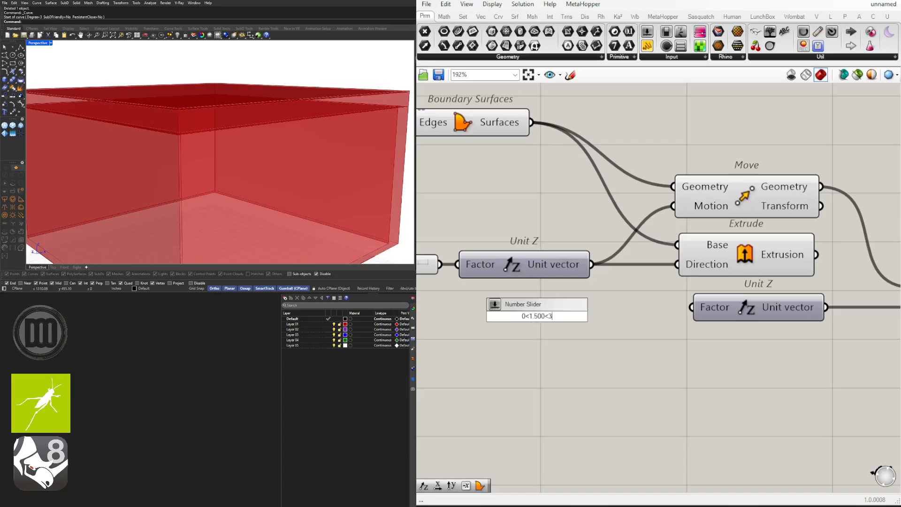
{"action": "key", "text": "Return"}
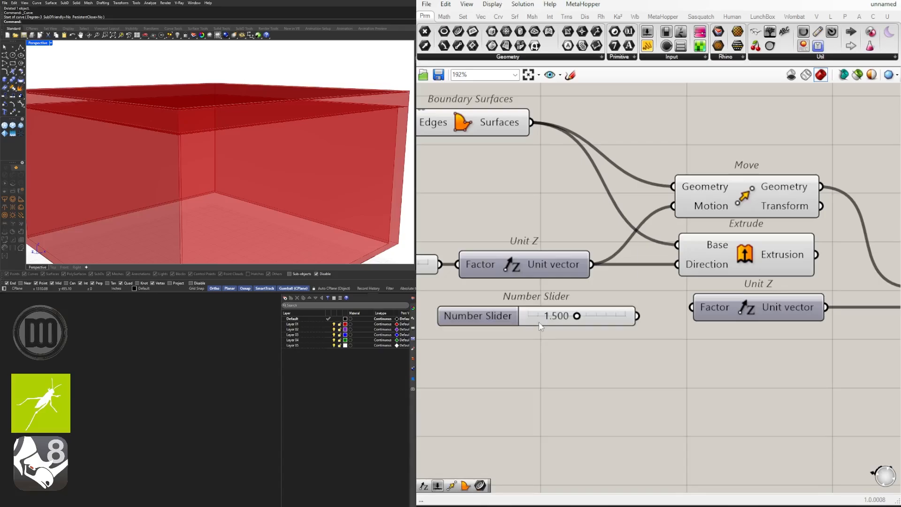
{"action": "left_click_drag", "start_coordinate": [488, 309], "coordinate": [525, 306]}
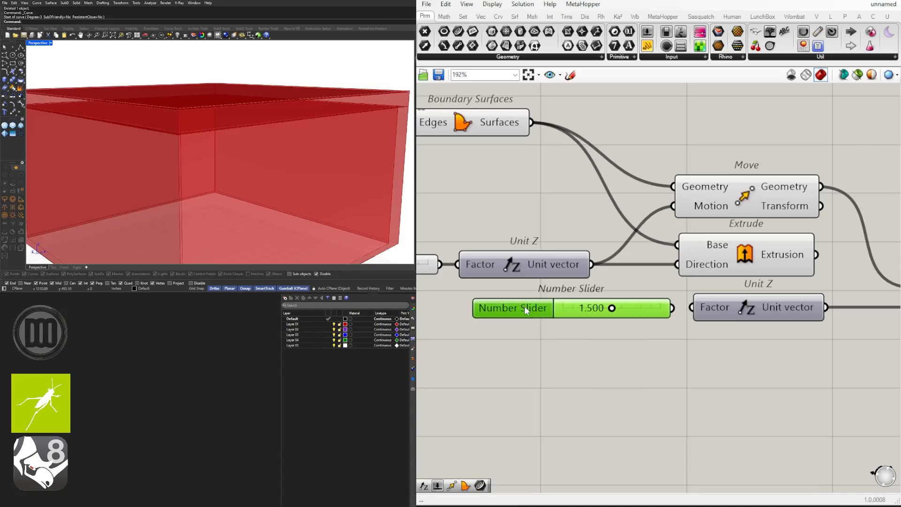
{"action": "left_click_drag", "start_coordinate": [672, 308], "coordinate": [692, 307]}
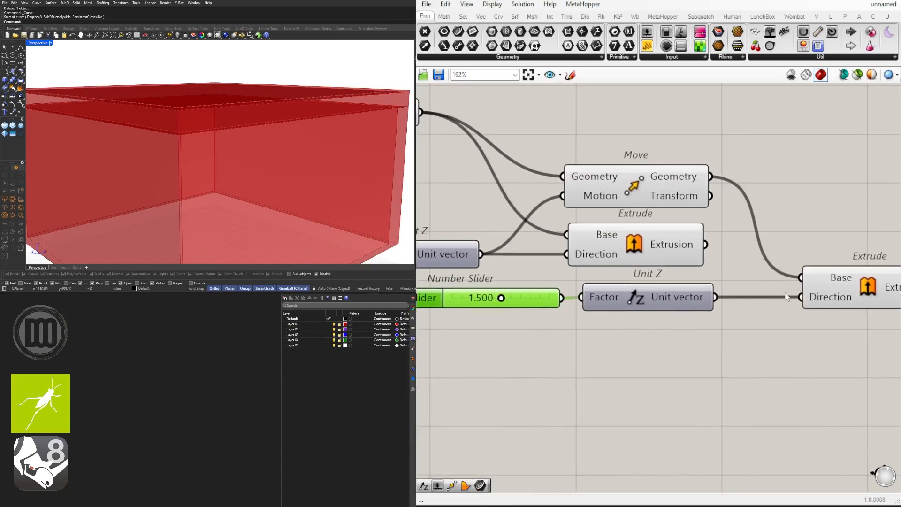
Step: Examine the second Extrude, the two Unit Z vectors and the wall-top Move on the canvas and in the perspective view
{"action": "scroll", "coordinate": [503, 288], "scroll_direction": "up", "scroll_amount": 3}
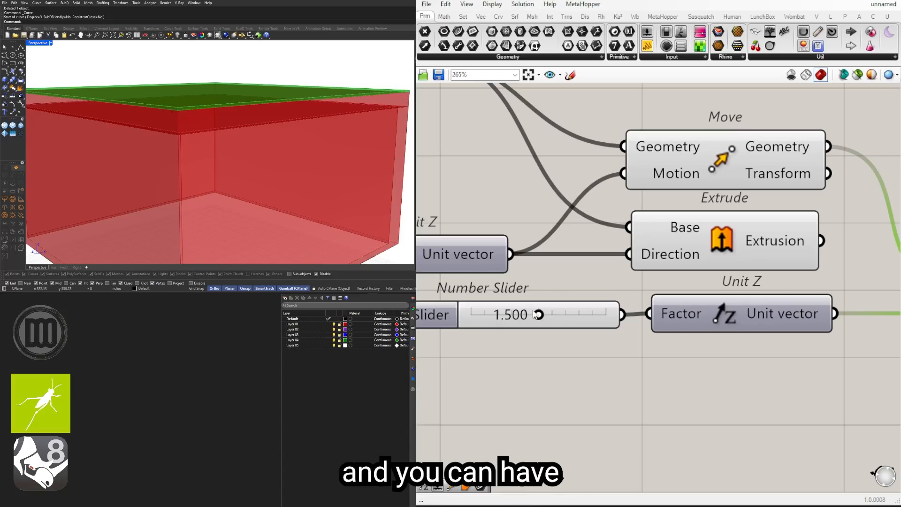
{"action": "scroll", "coordinate": [822, 375], "scroll_direction": "down", "scroll_amount": 3}
{"action": "right_click_drag", "start_coordinate": [823, 375], "coordinate": [632, 377]}
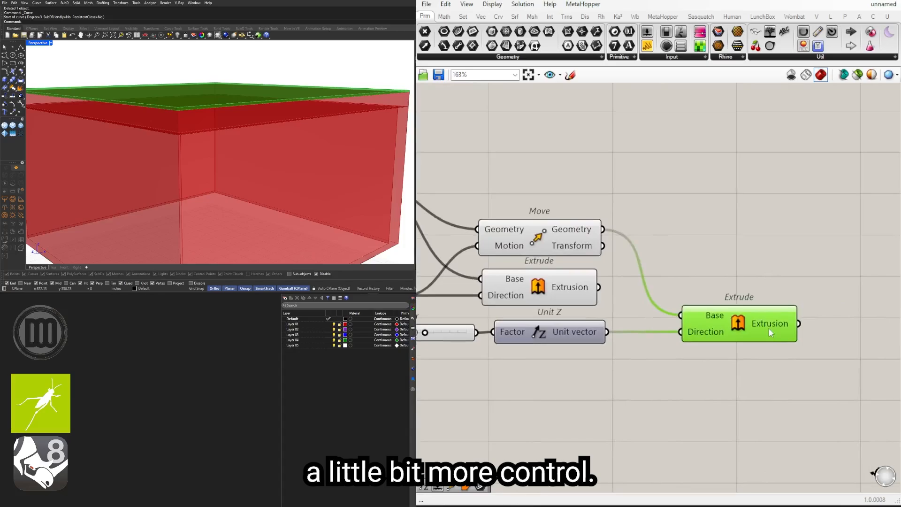
{"action": "left_click_drag", "start_coordinate": [769, 328], "coordinate": [777, 328]}
{"action": "scroll", "coordinate": [731, 301], "scroll_direction": "down", "scroll_amount": 2}
{"action": "right_click_drag", "start_coordinate": [730, 300], "coordinate": [820, 303]}
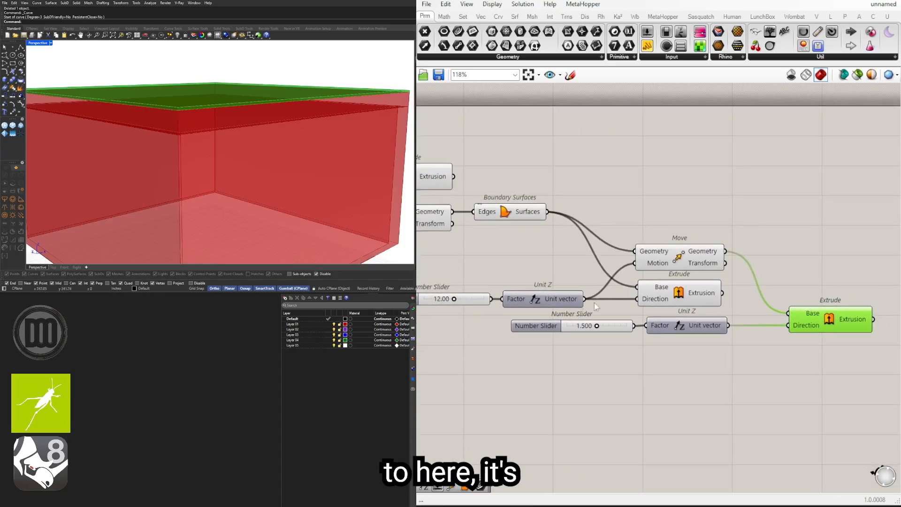
{"action": "right_click_drag", "start_coordinate": [595, 303], "coordinate": [691, 309]}
{"action": "left_click_drag", "start_coordinate": [790, 364], "coordinate": [768, 336]}
{"action": "left_click", "coordinate": [651, 310], "text": "shift"}
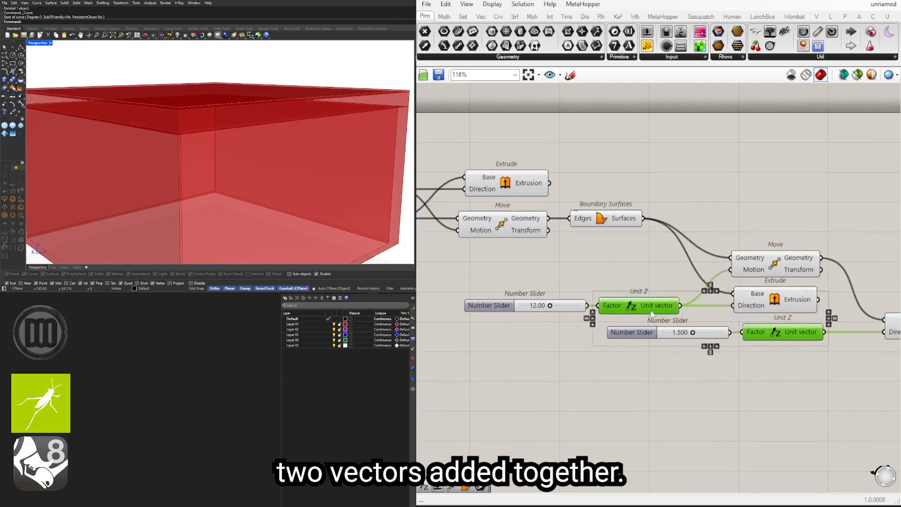
{"action": "right_click_drag", "start_coordinate": [652, 314], "coordinate": [593, 321]}
{"action": "scroll", "coordinate": [593, 321], "scroll_direction": "down", "scroll_amount": 2}
{"action": "left_click", "coordinate": [760, 368]}
{"action": "right_click_drag", "start_coordinate": [353, 187], "coordinate": [277, 137]}
{"action": "right_click_drag", "start_coordinate": [485, 256], "coordinate": [584, 272]}
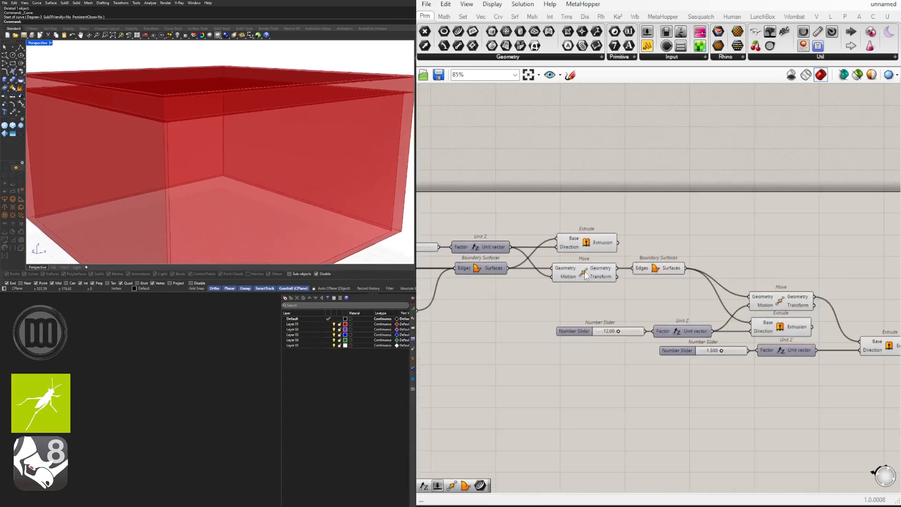
{"action": "left_click", "coordinate": [585, 271]}
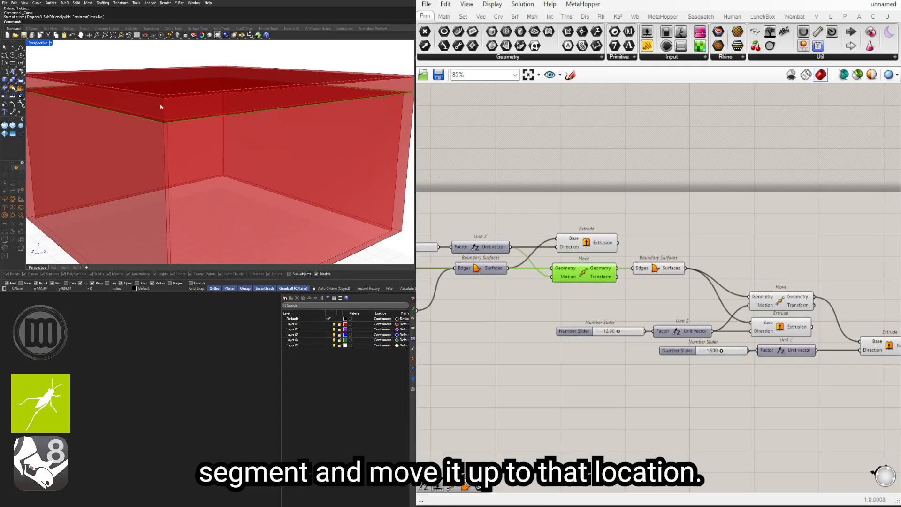
Step: Duplicate the roof's Move component and place the copy above the second Extrude
{"action": "right_click_drag", "start_coordinate": [858, 305], "coordinate": [708, 289]}
{"action": "double_click", "coordinate": [707, 288]}
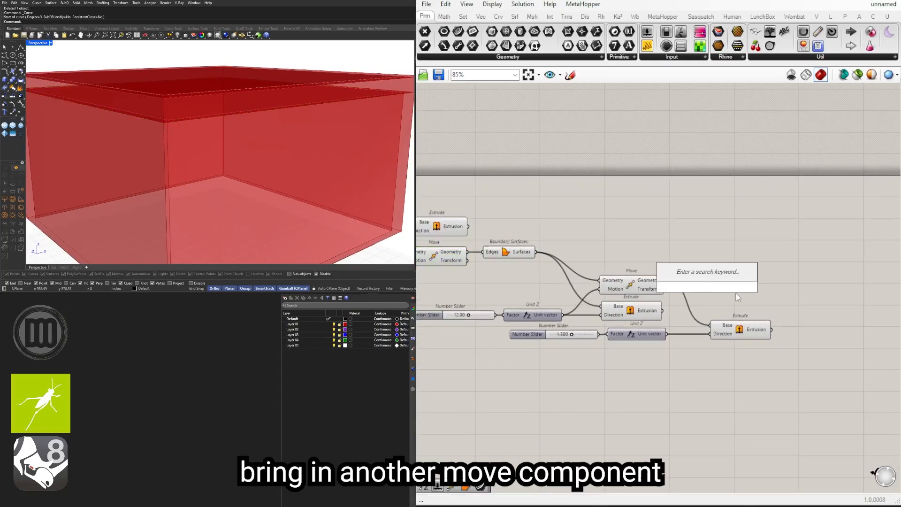
{"action": "left_click", "coordinate": [620, 287]}
{"action": "key", "text": "ctrl+c"}
{"action": "key", "text": "ctrl+v"}
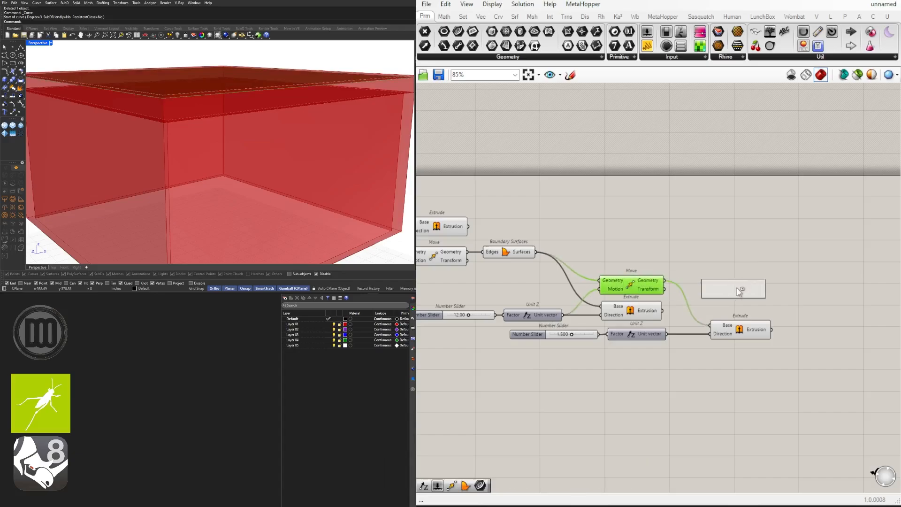
{"action": "left_click", "coordinate": [745, 273]}
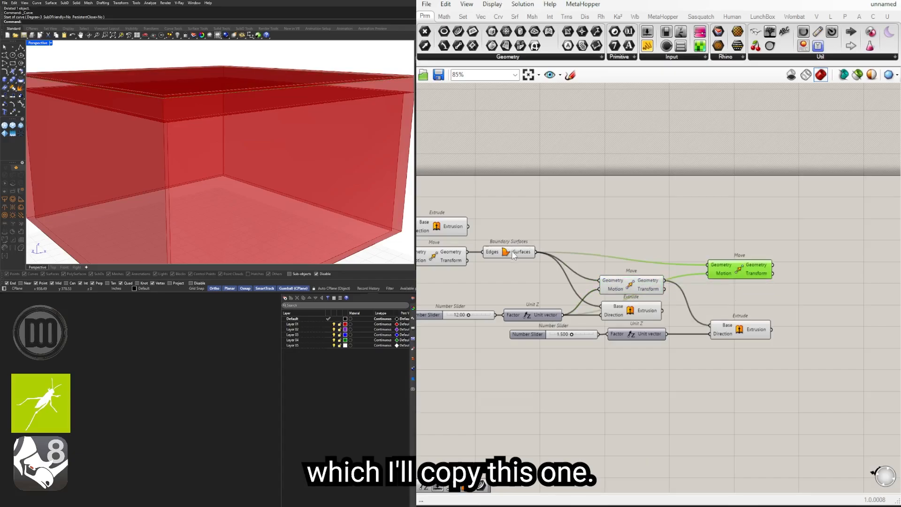
Step: Shift the roof's Boundary Surfaces down, wire the wall-top Move's Geometry into the copied Move's Geometry, and place that copy farther along the canvas
{"action": "left_click_drag", "start_coordinate": [513, 255], "coordinate": [520, 272]}
{"action": "left_click", "coordinate": [452, 255]}
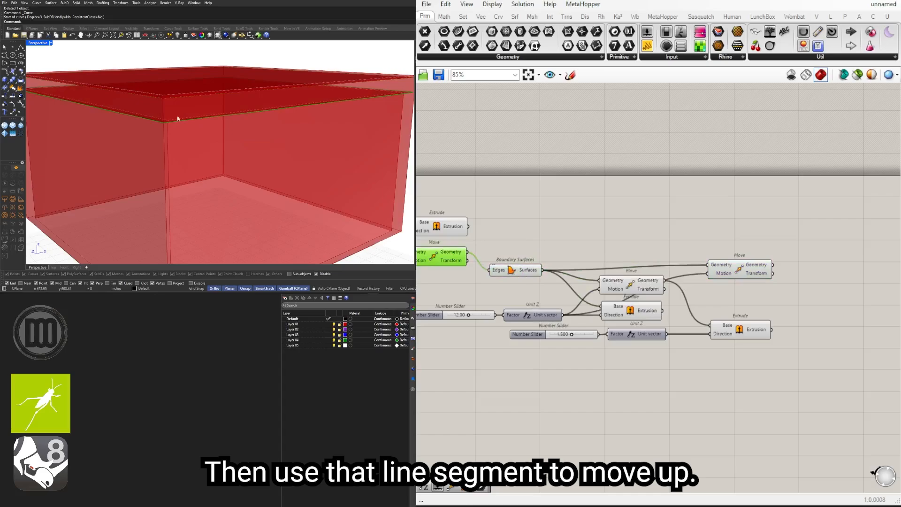
{"action": "left_click_drag", "start_coordinate": [467, 252], "coordinate": [823, 255]}
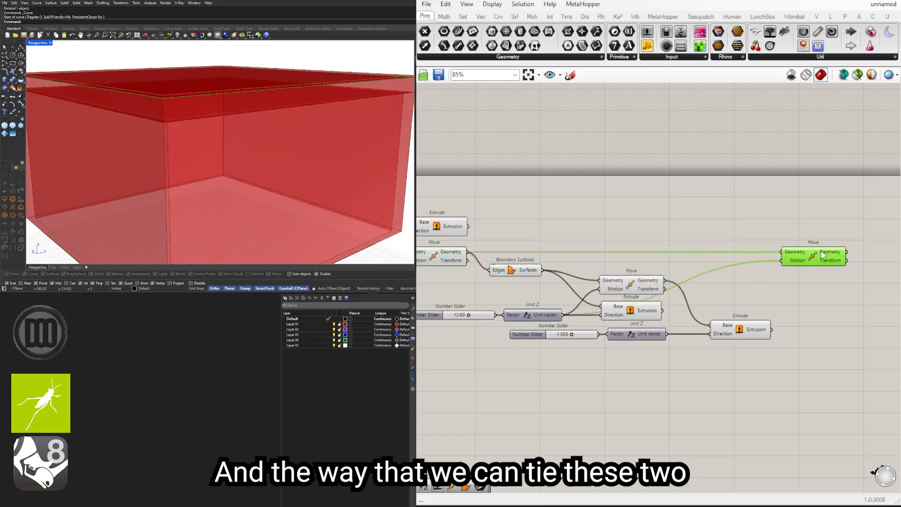
Step: Add an Addition component and wire the first Unit Z vector into A and the second Unit Z vector into B
{"action": "left_click", "coordinate": [528, 318]}
{"action": "left_click", "coordinate": [643, 337], "text": "shift"}
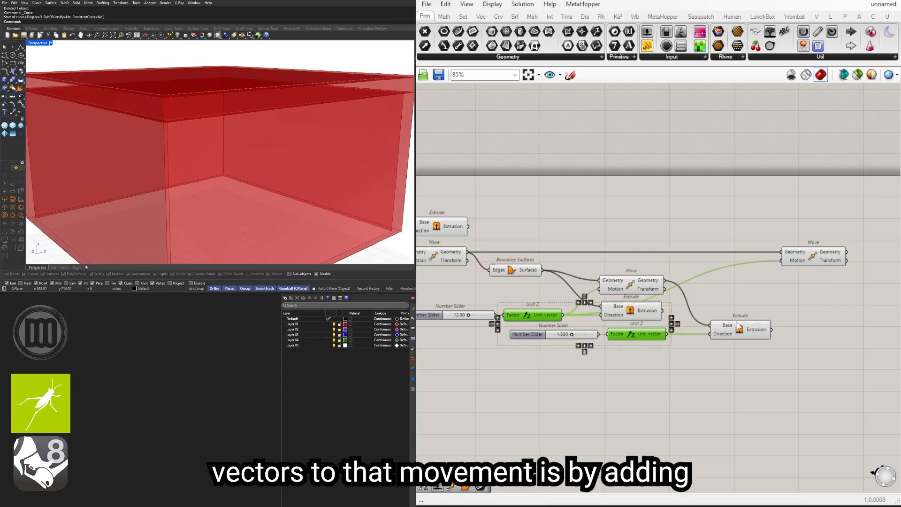
{"action": "double_click", "coordinate": [725, 304]}
{"action": "type", "text": "addition"}
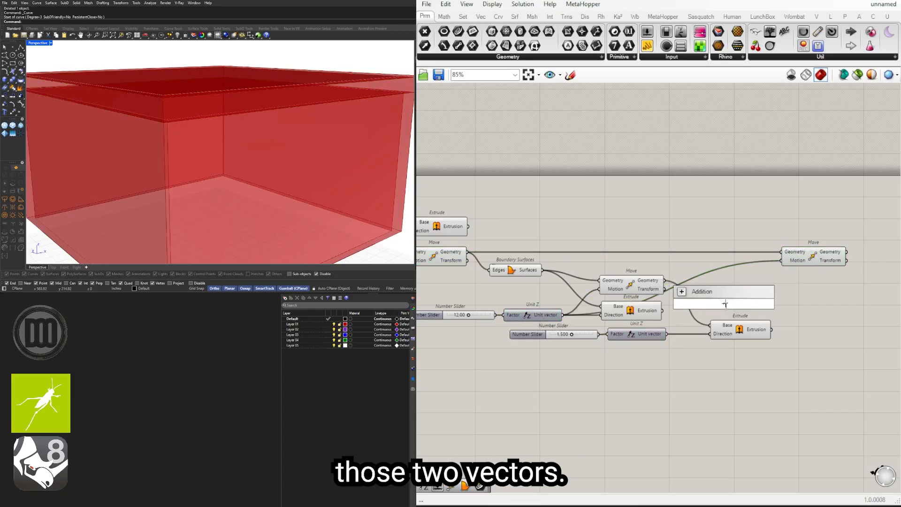
{"action": "key", "text": "Return"}
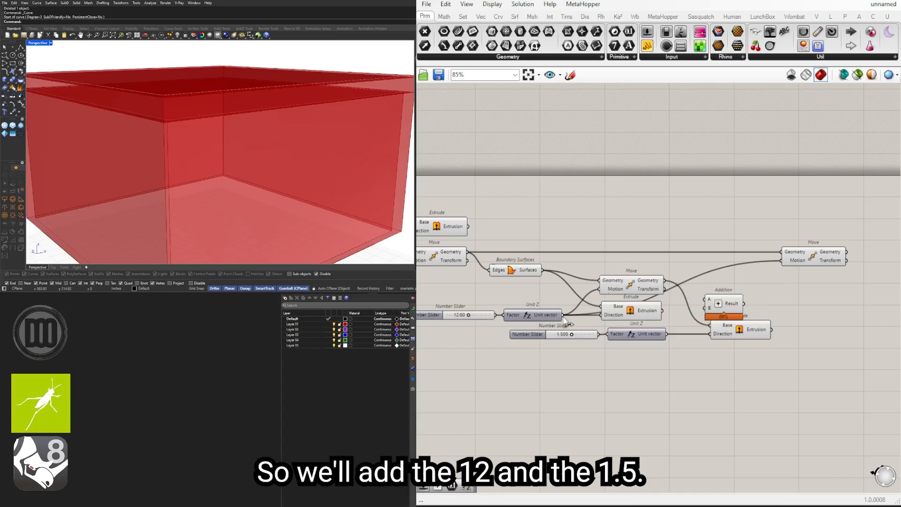
{"action": "left_click_drag", "start_coordinate": [563, 314], "coordinate": [707, 299]}
{"action": "left_click_drag", "start_coordinate": [667, 334], "coordinate": [708, 308]}
Step: Wire the Addition Result into the copied Move's Motion, and position that Move above and beyond the Addition component
{"action": "left_click", "coordinate": [727, 307]}
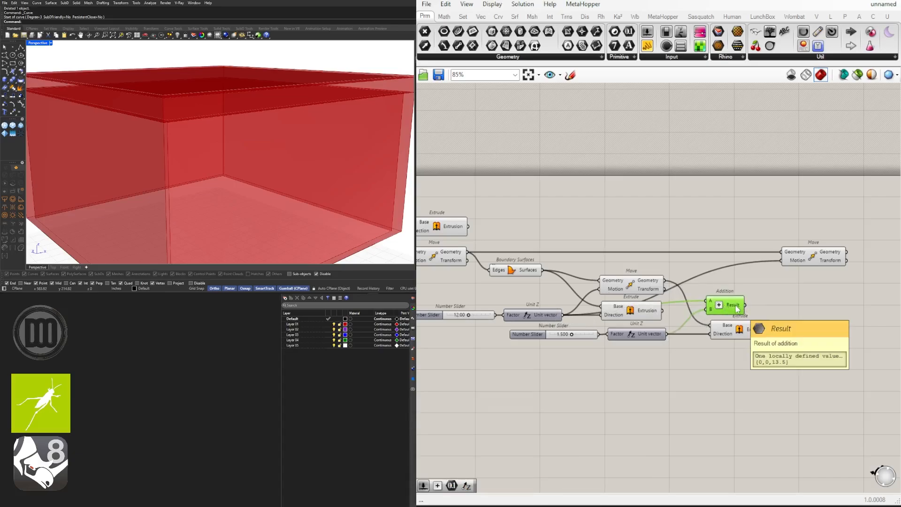
{"action": "right_click_drag", "start_coordinate": [815, 269], "coordinate": [783, 254]}
{"action": "left_click_drag", "start_coordinate": [779, 249], "coordinate": [756, 283]}
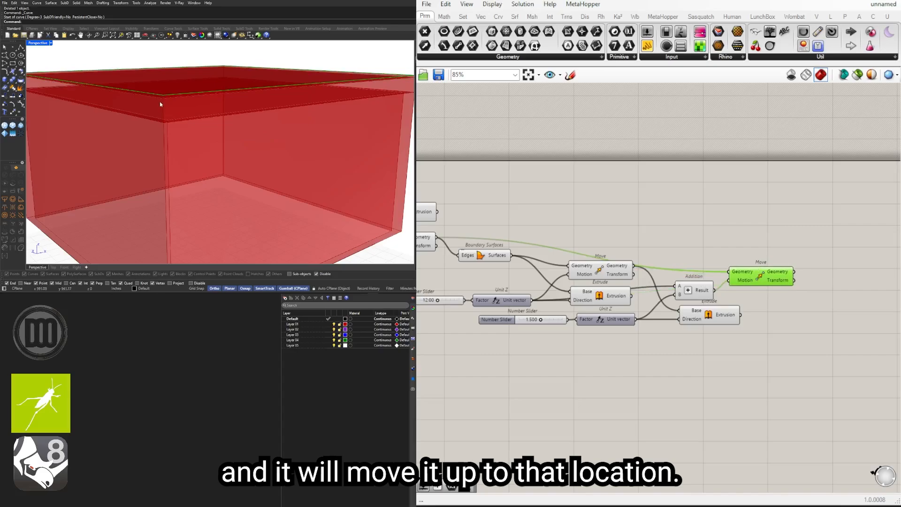
{"action": "right_click_drag", "start_coordinate": [670, 333], "coordinate": [697, 330]}
{"action": "left_click_drag", "start_coordinate": [793, 276], "coordinate": [817, 242]}
{"action": "left_click", "coordinate": [809, 224]}
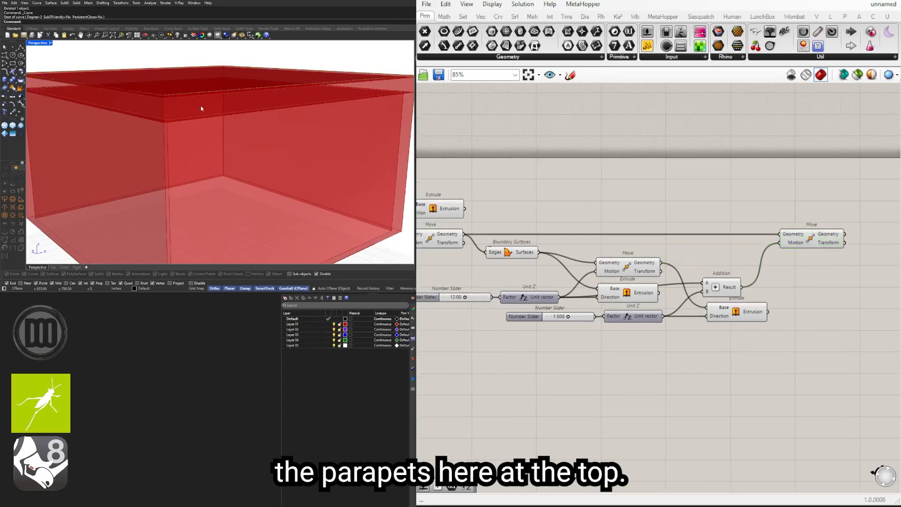
{"action": "right_click_drag", "start_coordinate": [201, 108], "coordinate": [156, 89]}
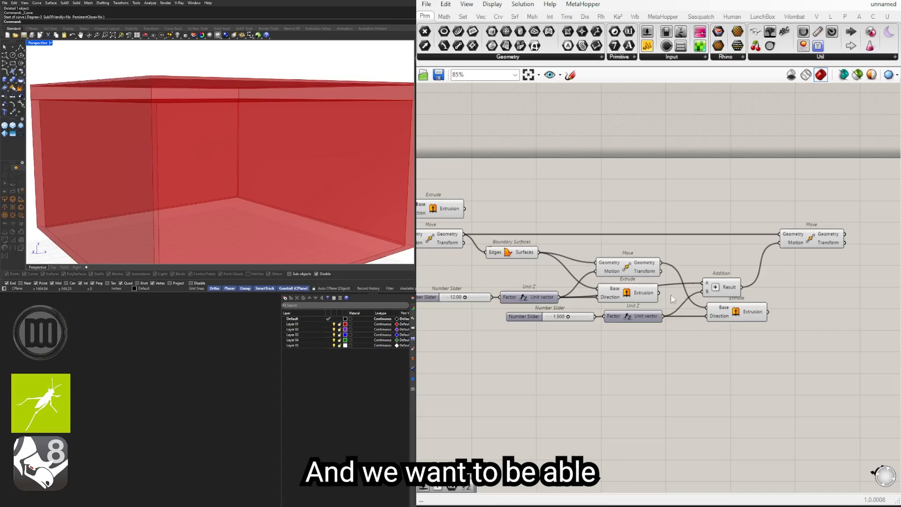
Step: Set the number slider feeding the second Unit Z to 1
{"action": "scroll", "coordinate": [547, 296], "scroll_direction": "up", "scroll_amount": 5}
{"action": "left_click_drag", "start_coordinate": [603, 352], "coordinate": [641, 353]}
{"action": "double_click", "coordinate": [641, 352]}
{"action": "type", "text": "1"}
{"action": "key", "text": "Return"}
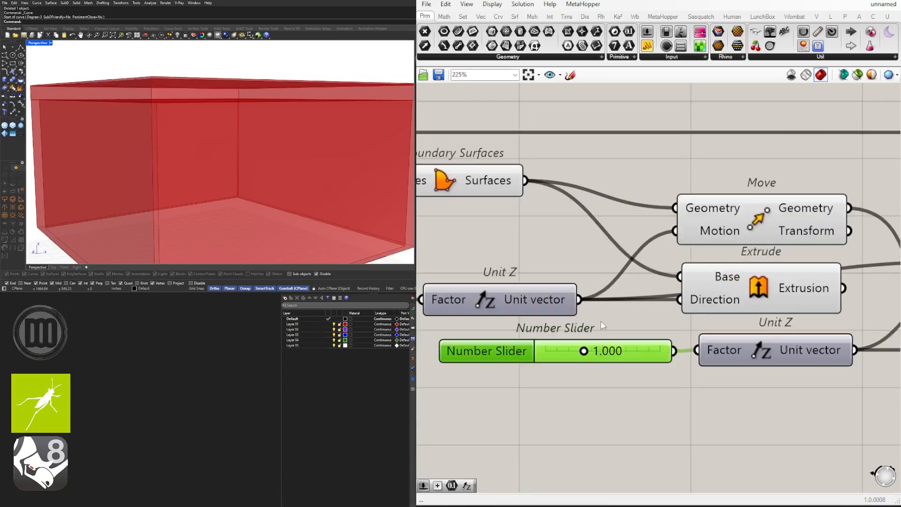
Step: Try a roof thickness of 12.33 on the first Unit Z's number slider and return it to 12
{"action": "scroll", "coordinate": [600, 321], "scroll_direction": "down", "scroll_amount": 2}
{"action": "scroll", "coordinate": [579, 327], "scroll_direction": "up", "scroll_amount": 5}
{"action": "left_click_drag", "start_coordinate": [574, 327], "coordinate": [577, 327]}
{"action": "double_click", "coordinate": [563, 331]}
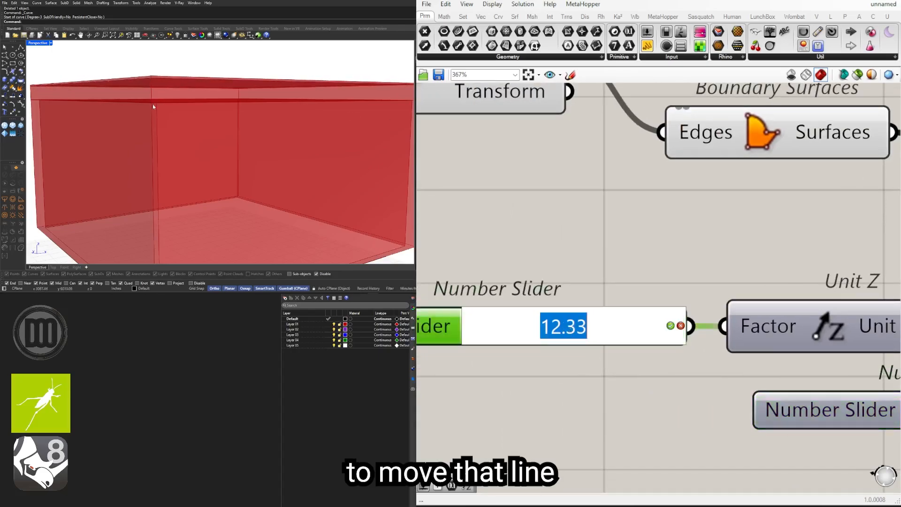
{"action": "key", "text": "Escape"}
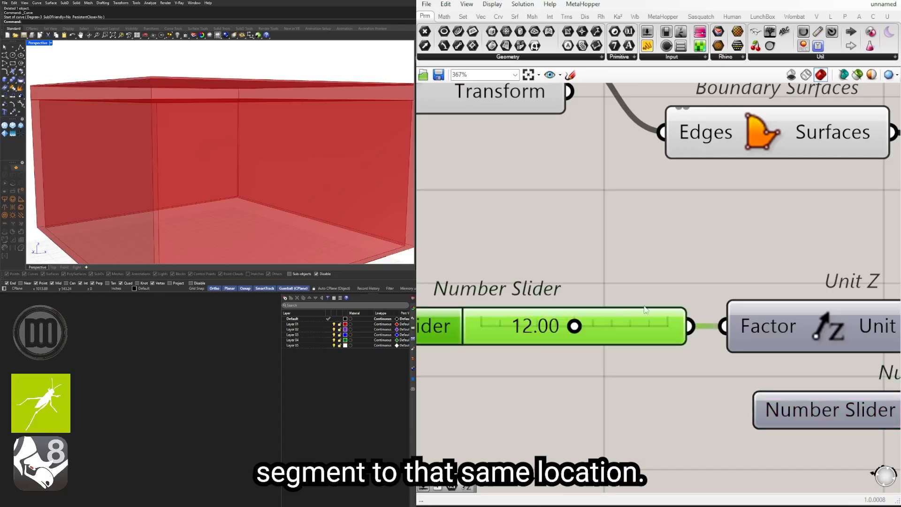
{"action": "scroll", "coordinate": [676, 328], "scroll_direction": "down", "scroll_amount": 7}
{"action": "left_click", "coordinate": [770, 263]}
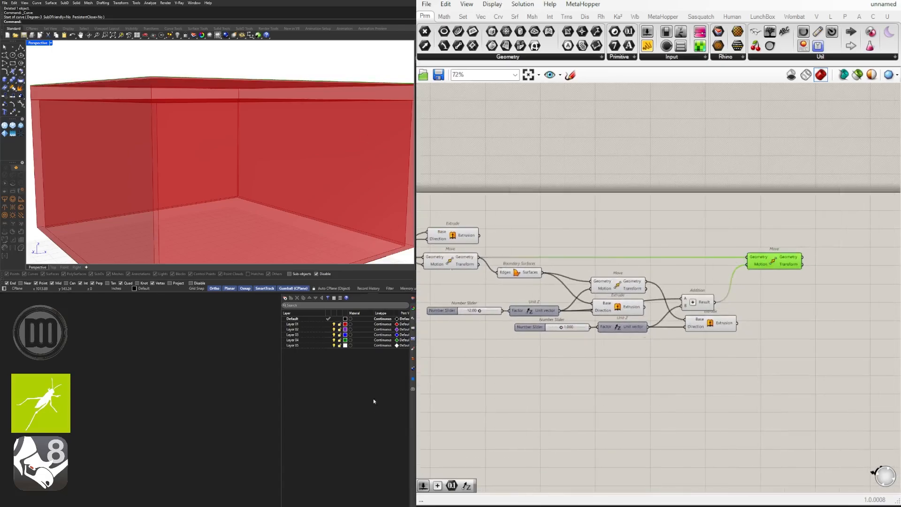
{"action": "right_click_drag", "start_coordinate": [224, 126], "coordinate": [217, 175]}
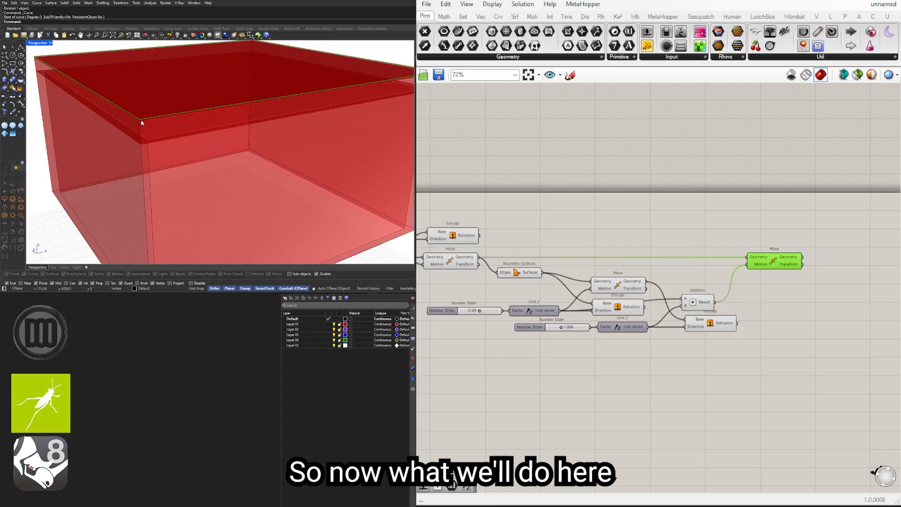
{"action": "right_click_drag", "start_coordinate": [871, 280], "coordinate": [770, 275]}
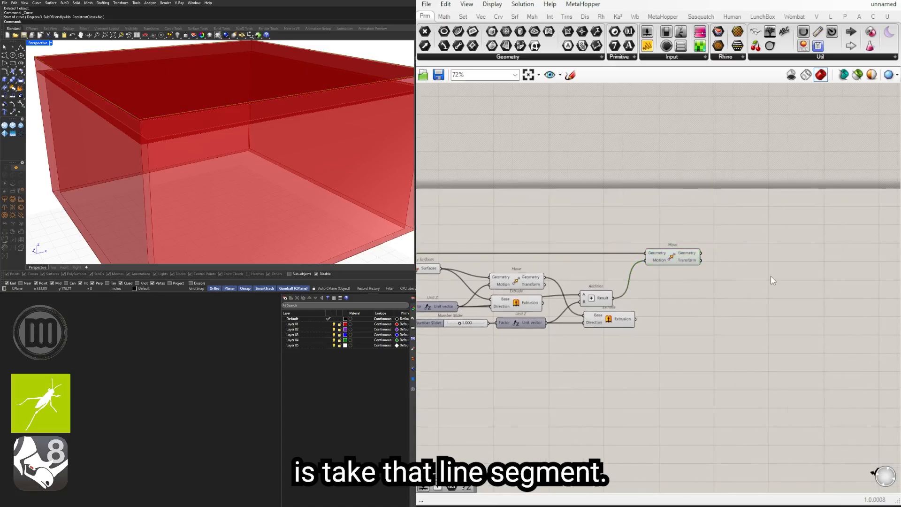
{"action": "double_click", "coordinate": [770, 275]}
{"action": "type", "text": "offset"}
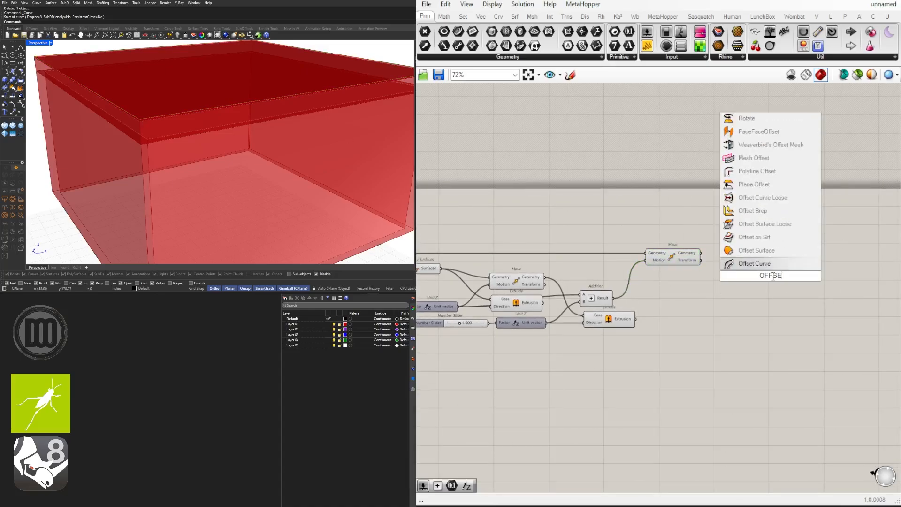
{"action": "left_click", "coordinate": [749, 263]}
Step: Insert a relay on the wires running from the base Curve component to the Graft Tree and Offset Curve
{"action": "right_click_drag", "start_coordinate": [565, 271], "coordinate": [831, 275]}
{"action": "right_click_drag", "start_coordinate": [604, 275], "coordinate": [752, 274]}
{"action": "scroll", "coordinate": [662, 312], "scroll_direction": "down", "scroll_amount": 1}
{"action": "right_click_drag", "start_coordinate": [657, 309], "coordinate": [628, 292]}
{"action": "left_click_drag", "start_coordinate": [589, 311], "coordinate": [471, 267]}
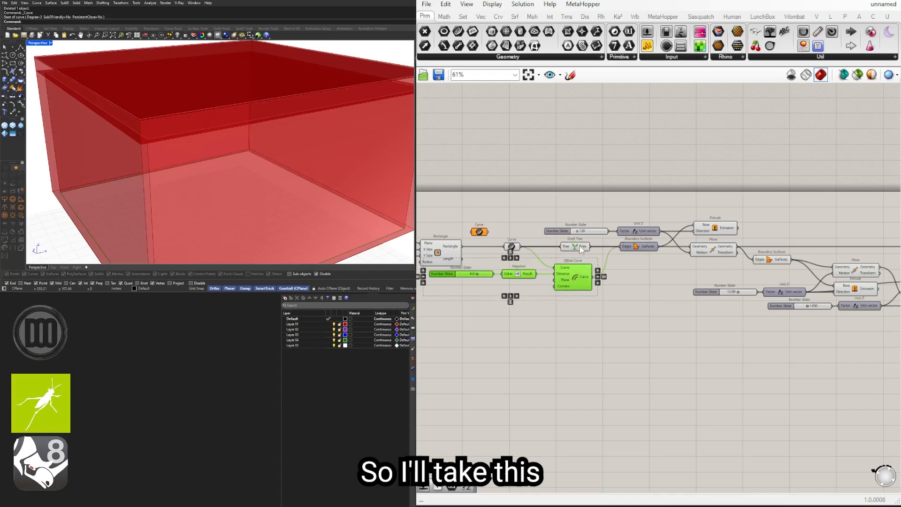
{"action": "scroll", "coordinate": [578, 249], "scroll_direction": "up", "scroll_amount": 3}
{"action": "right_click_drag", "start_coordinate": [538, 228], "coordinate": [582, 220]}
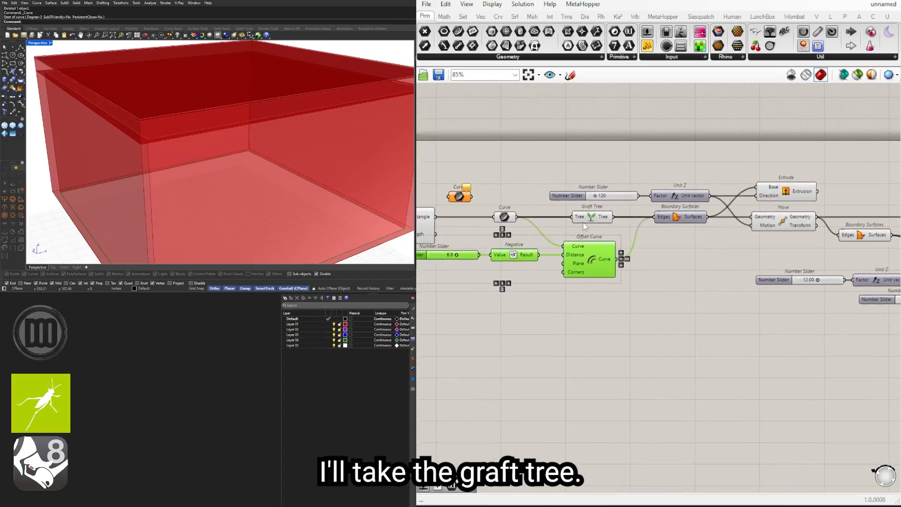
{"action": "left_click", "coordinate": [579, 220], "text": "shift"}
{"action": "left_click", "coordinate": [537, 229]}
{"action": "right_click_drag", "start_coordinate": [523, 224], "coordinate": [577, 215]}
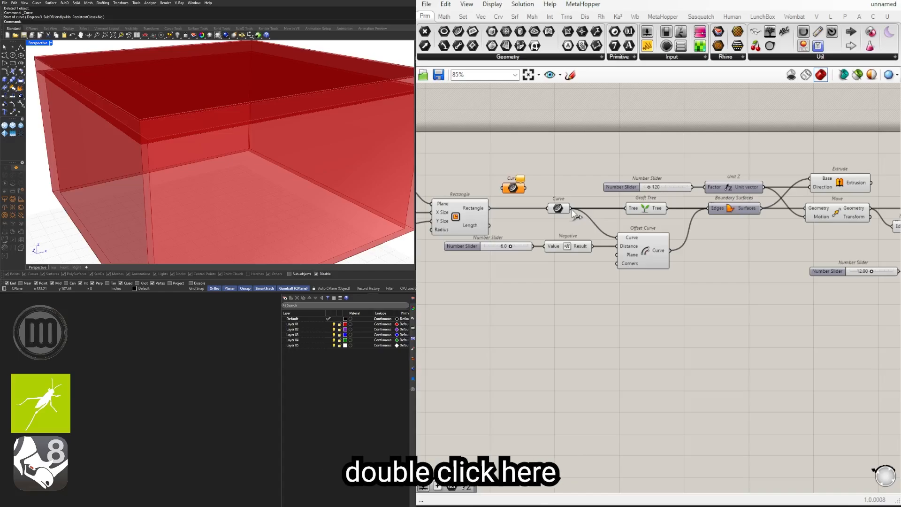
{"action": "double_click", "coordinate": [573, 211]}
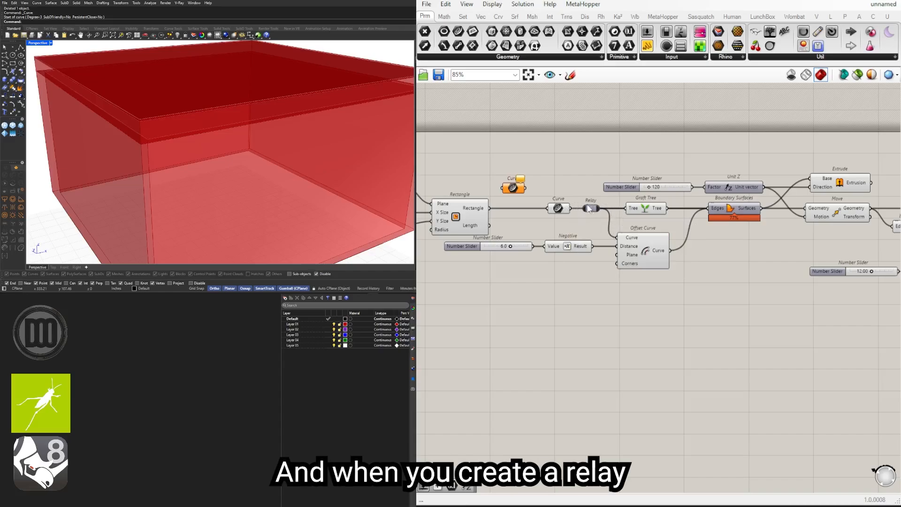
{"action": "left_click", "coordinate": [590, 209]}
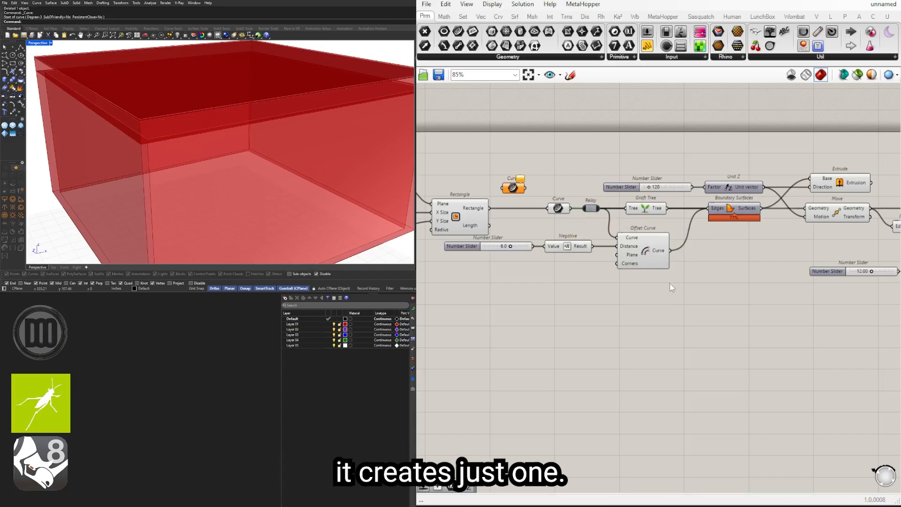
Step: Copy the relay, Graft Tree, Offset Curve, Negative, offset slider and Boundary Surfaces to just beyond the Move driven by the Addition
{"action": "left_click_drag", "start_coordinate": [670, 300], "coordinate": [579, 209]}
{"action": "left_click", "coordinate": [727, 207], "text": "shift"}
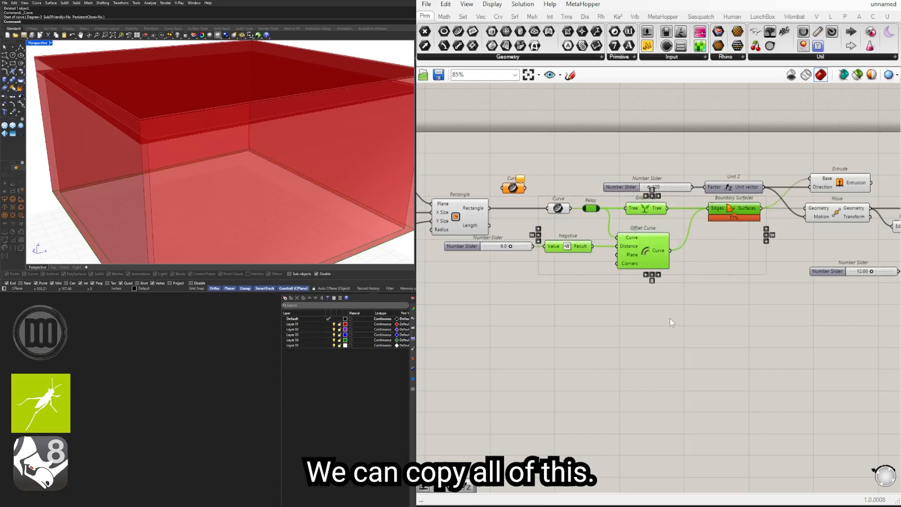
{"action": "left_click_drag", "start_coordinate": [648, 315], "coordinate": [498, 242], "text": "shift"}
{"action": "scroll", "coordinate": [731, 245], "scroll_direction": "down", "scroll_amount": 3}
{"action": "right_click_drag", "start_coordinate": [731, 245], "coordinate": [537, 254]}
{"action": "scroll", "coordinate": [538, 255], "scroll_direction": "down", "scroll_amount": 2}
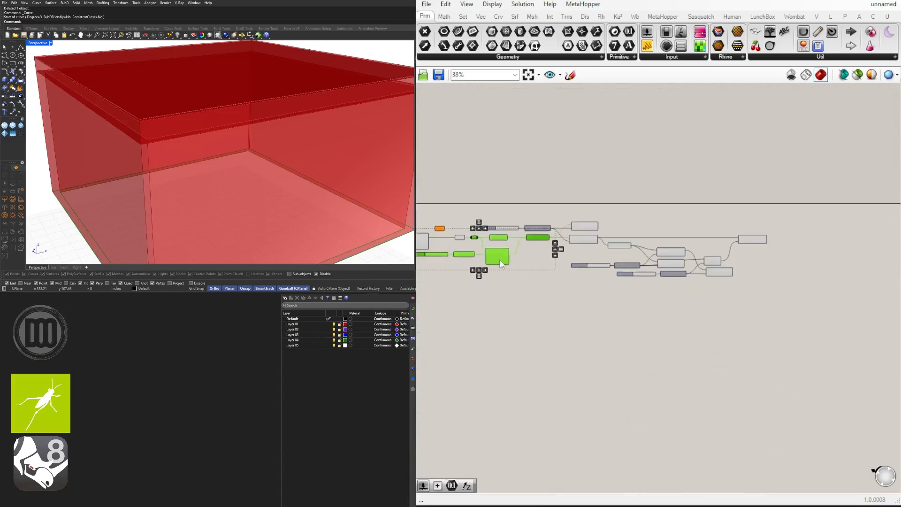
{"action": "left_click_drag", "start_coordinate": [503, 258], "coordinate": [824, 259]}
{"action": "key", "text": "alt"}
{"action": "scroll", "coordinate": [769, 224], "scroll_direction": "up", "scroll_amount": 8}
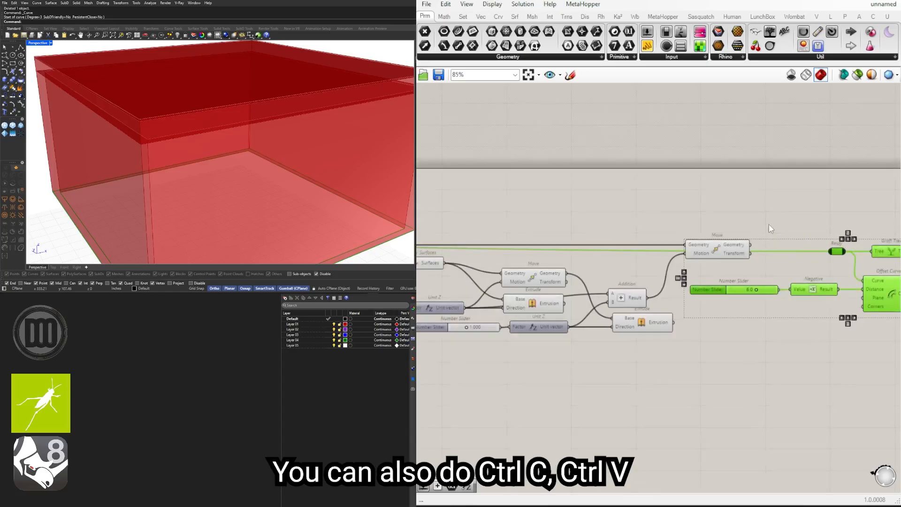
{"action": "left_click_drag", "start_coordinate": [846, 297], "coordinate": [850, 289]}
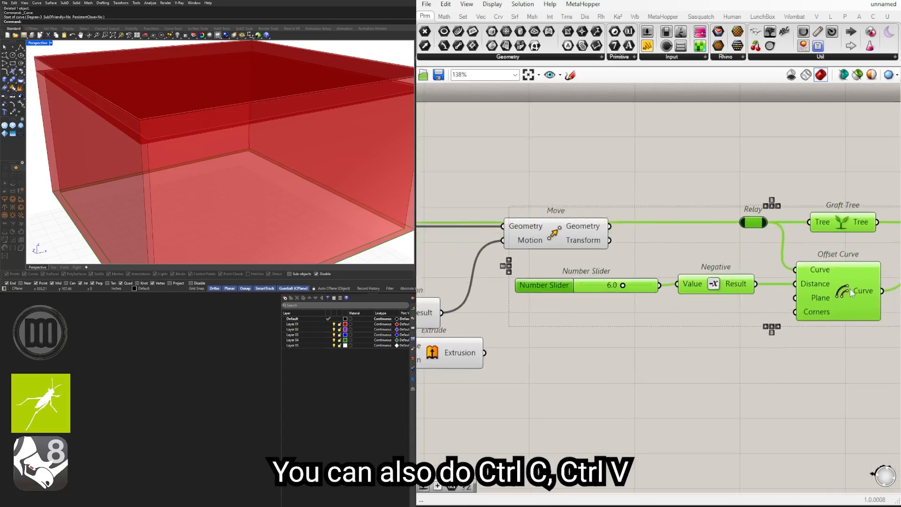
Step: Wire the Geometry output of the Move driven by the Addition into the copied relay
{"action": "left_click", "coordinate": [662, 206]}
{"action": "left_click_drag", "start_coordinate": [610, 226], "coordinate": [751, 220]}
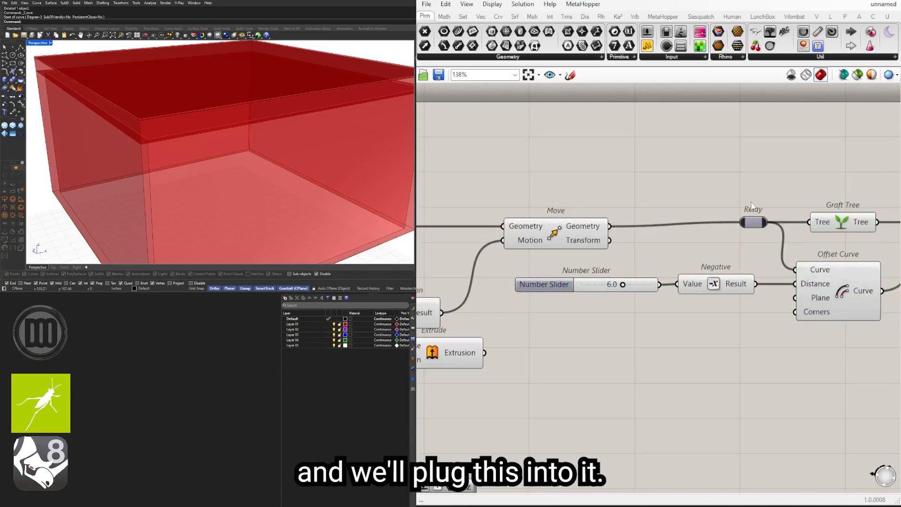
{"action": "right_click_drag", "start_coordinate": [831, 202], "coordinate": [603, 218]}
{"action": "scroll", "coordinate": [604, 219], "scroll_direction": "down", "scroll_amount": 3}
{"action": "scroll", "coordinate": [684, 227], "scroll_direction": "up", "scroll_amount": 3}
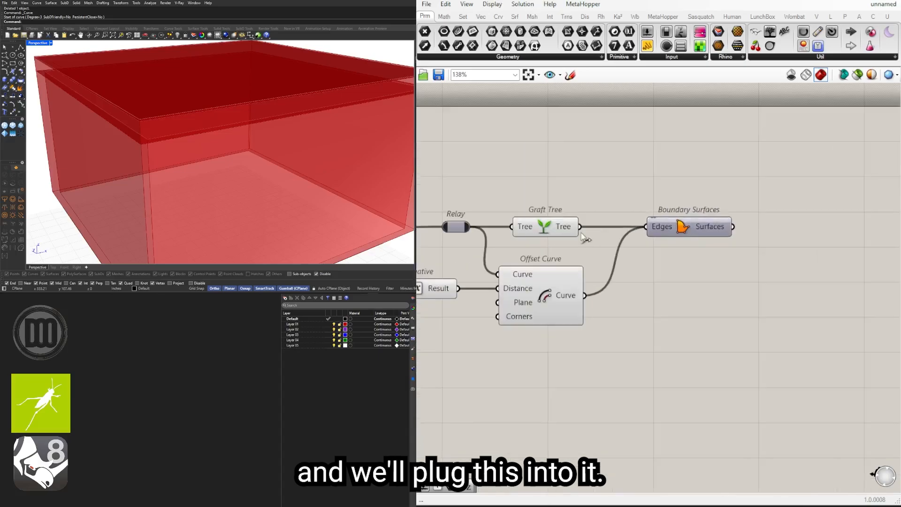
Step: Enable the preview of the copied Boundary Surfaces and check the parapet outline on top of the roof
{"action": "right_click_drag", "start_coordinate": [508, 254], "coordinate": [720, 246]}
{"action": "scroll", "coordinate": [527, 277], "scroll_direction": "up", "scroll_amount": 3}
{"action": "scroll", "coordinate": [536, 284], "scroll_direction": "down", "scroll_amount": 3}
{"action": "scroll", "coordinate": [548, 293], "scroll_direction": "down", "scroll_amount": 1}
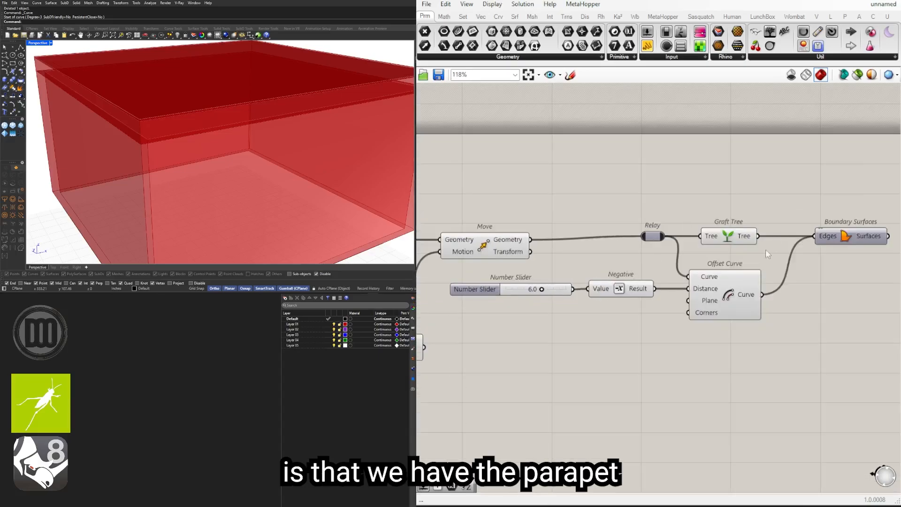
{"action": "scroll", "coordinate": [512, 301], "scroll_direction": "up", "scroll_amount": 5}
{"action": "right_click_drag", "start_coordinate": [572, 283], "coordinate": [653, 291]}
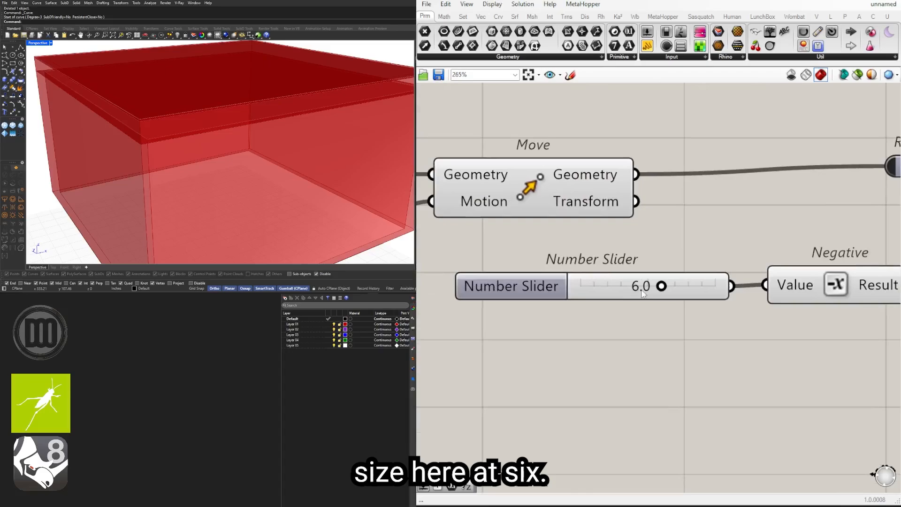
{"action": "scroll", "coordinate": [651, 288], "scroll_direction": "up", "scroll_amount": 2}
{"action": "scroll", "coordinate": [637, 287], "scroll_direction": "down", "scroll_amount": 5}
{"action": "right_click_drag", "start_coordinate": [712, 292], "coordinate": [434, 315]}
{"action": "left_click_drag", "start_coordinate": [795, 269], "coordinate": [769, 195]}
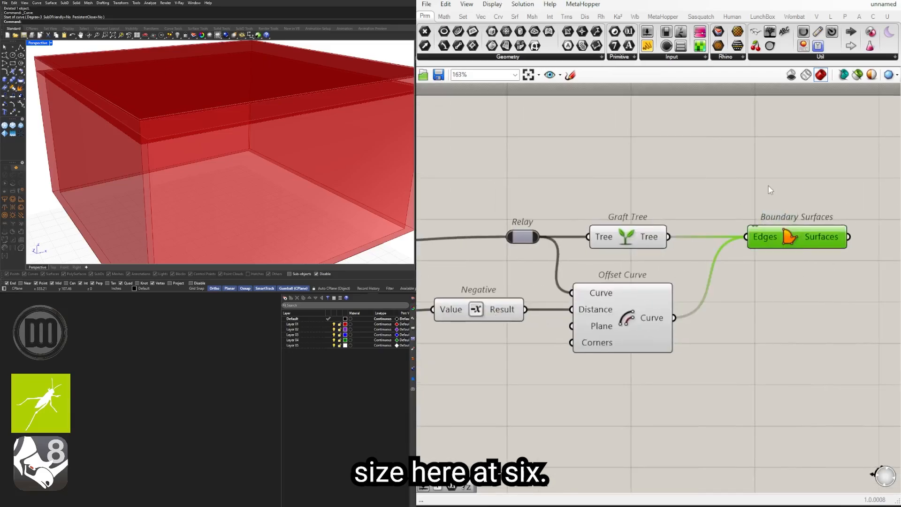
{"action": "middle_click", "coordinate": [768, 185]}
{"action": "left_click", "coordinate": [790, 182]}
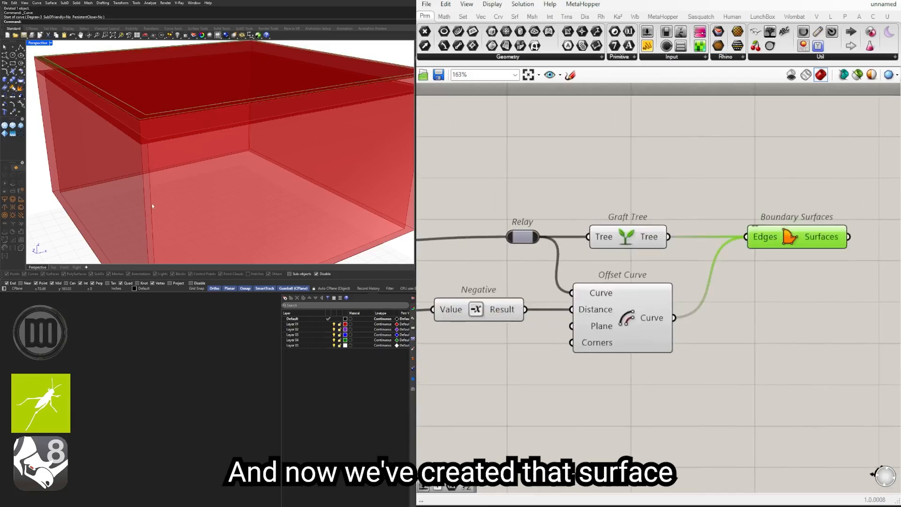
{"action": "scroll", "coordinate": [152, 206], "scroll_direction": "down", "scroll_amount": 2}
{"action": "right_click_drag", "start_coordinate": [169, 199], "coordinate": [203, 149], "text": "shift"}
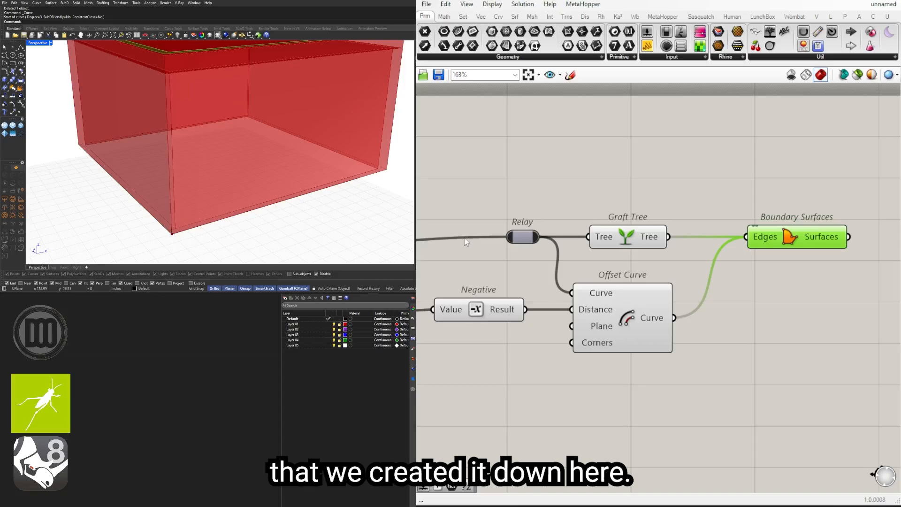
Step: Copy the roof's 12.00 number slider, Unit Z and Extrude to just above the copied parapet Graft Tree and Boundary Surfaces
{"action": "scroll", "coordinate": [692, 284], "scroll_direction": "down", "scroll_amount": 2}
{"action": "left_click", "coordinate": [771, 313]}
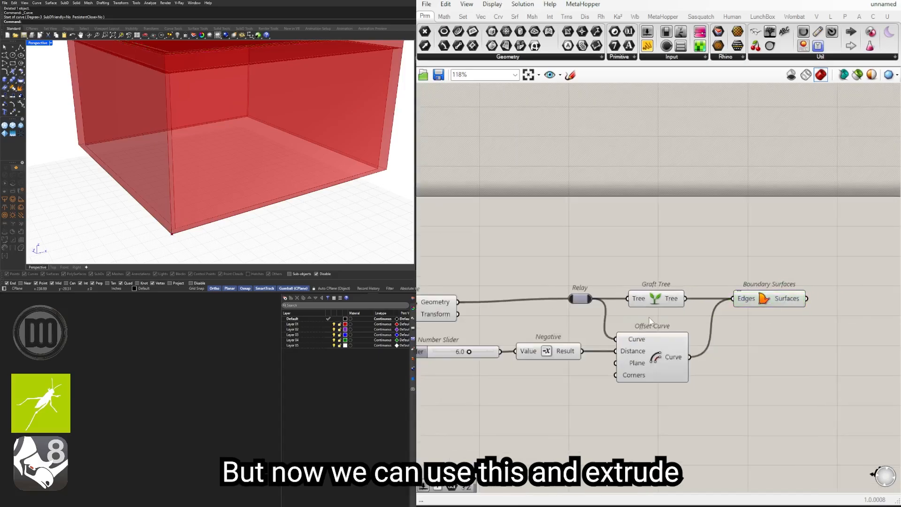
{"action": "scroll", "coordinate": [650, 320], "scroll_direction": "down", "scroll_amount": 4}
{"action": "right_click_drag", "start_coordinate": [651, 321], "coordinate": [790, 308]}
{"action": "scroll", "coordinate": [610, 347], "scroll_direction": "up", "scroll_amount": 4}
{"action": "right_click_drag", "start_coordinate": [616, 356], "coordinate": [786, 334]}
{"action": "left_click_drag", "start_coordinate": [773, 380], "coordinate": [589, 378]}
{"action": "right_click_drag", "start_coordinate": [589, 378], "coordinate": [716, 370]}
{"action": "right_click_drag", "start_coordinate": [797, 357], "coordinate": [674, 352]}
{"action": "left_click", "coordinate": [662, 312]}
{"action": "right_click_drag", "start_coordinate": [605, 324], "coordinate": [704, 322]}
{"action": "left_click", "coordinate": [598, 312], "text": "shift"}
{"action": "left_click", "coordinate": [535, 312], "text": "shift"}
{"action": "scroll", "coordinate": [566, 319], "scroll_direction": "down", "scroll_amount": 4}
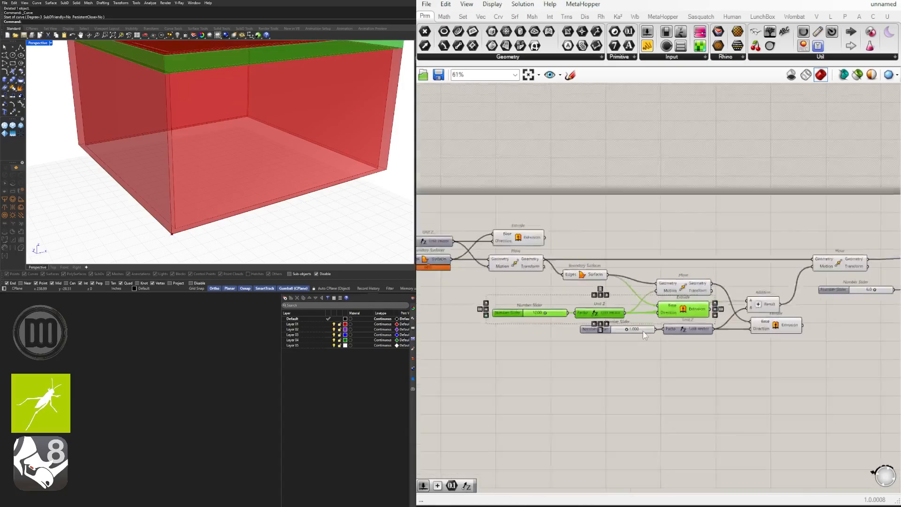
{"action": "scroll", "coordinate": [619, 331], "scroll_direction": "down", "scroll_amount": 2}
{"action": "left_click_drag", "start_coordinate": [559, 314], "coordinate": [872, 262]}
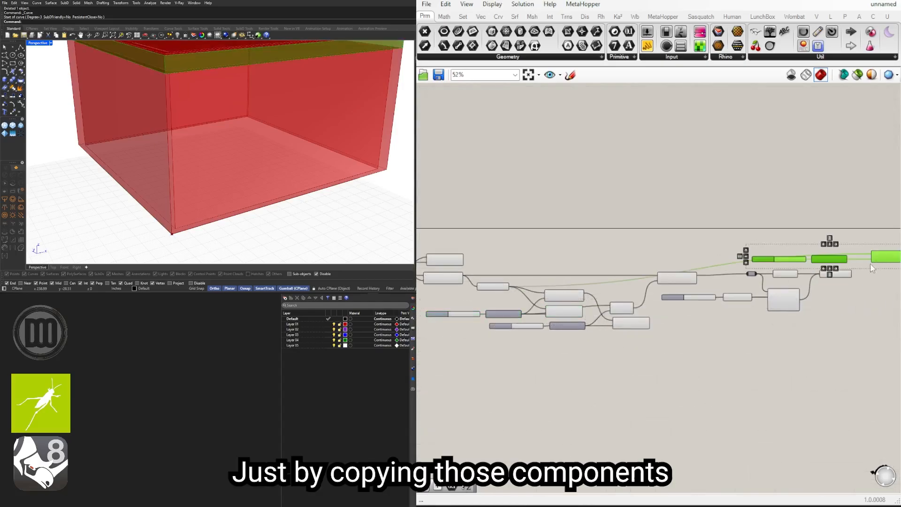
{"action": "scroll", "coordinate": [870, 262], "scroll_direction": "up", "scroll_amount": 6}
{"action": "left_click_drag", "start_coordinate": [809, 255], "coordinate": [828, 259]}
Step: Wire the copied Boundary Surfaces output into the copied Extrude's Base, replacing its inherited connection, and inspect the parapet
{"action": "left_click", "coordinate": [808, 287]}
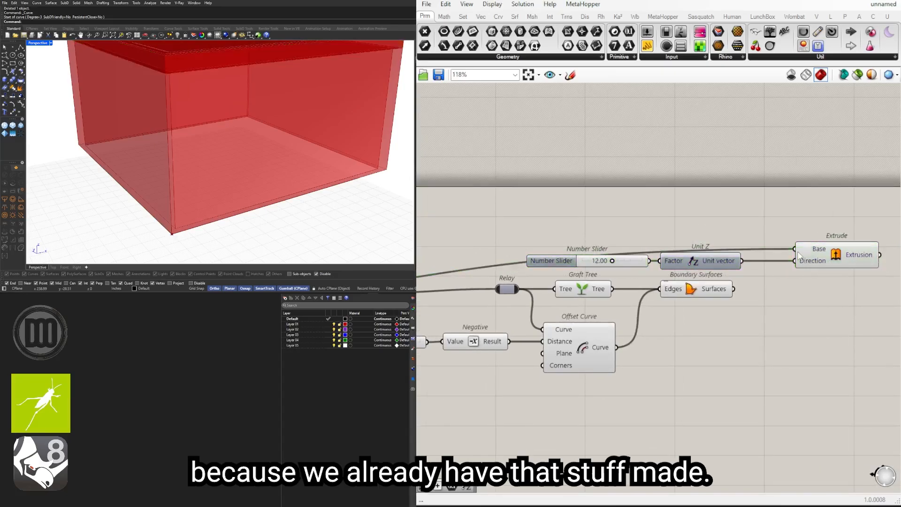
{"action": "left_click_drag", "start_coordinate": [734, 289], "coordinate": [795, 249]}
{"action": "left_click", "coordinate": [834, 257]}
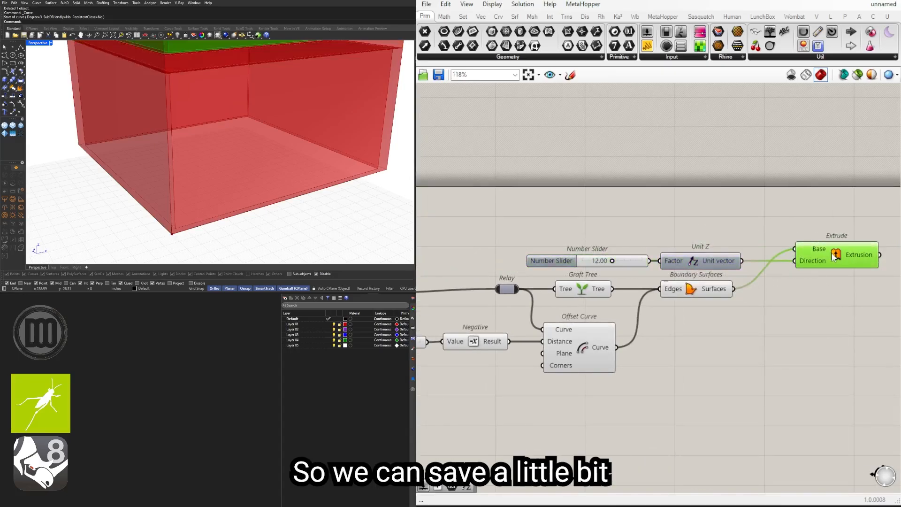
{"action": "scroll", "coordinate": [284, 128], "scroll_direction": "down", "scroll_amount": 3}
{"action": "scroll", "coordinate": [224, 134], "scroll_direction": "up", "scroll_amount": 4}
{"action": "mouse_move", "coordinate": [224, 134]}
{"action": "right_mouse_down"}
{"action": "mouse_move", "coordinate": [207, 117]}
{"action": "mouse_move", "coordinate": [221, 141]}
{"action": "mouse_move", "coordinate": [231, 131]}
{"action": "right_mouse_up"}
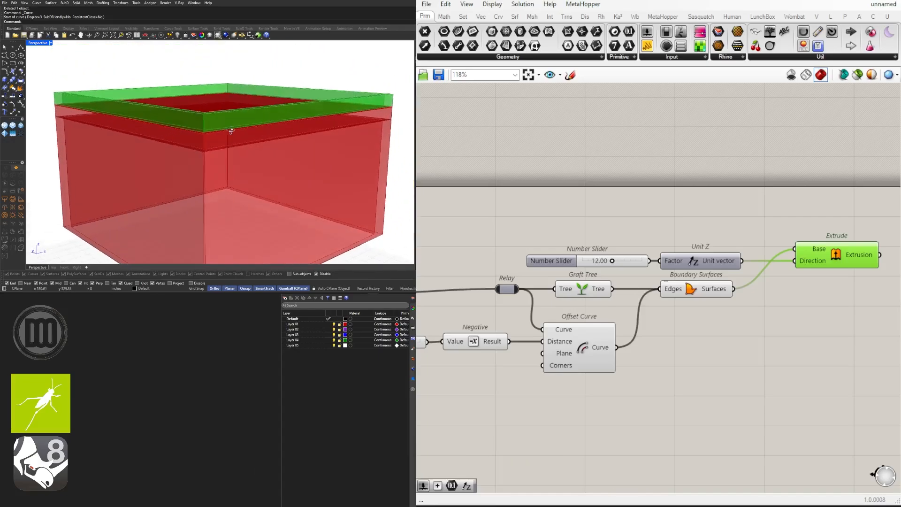
Step: Set the parapet height slider feeding the copied Unit Z to 24 and view the raised parapets
{"action": "left_click", "coordinate": [696, 188]}
{"action": "scroll", "coordinate": [633, 292], "scroll_direction": "up", "scroll_amount": 4}
{"action": "left_click_drag", "start_coordinate": [657, 295], "coordinate": [742, 293]}
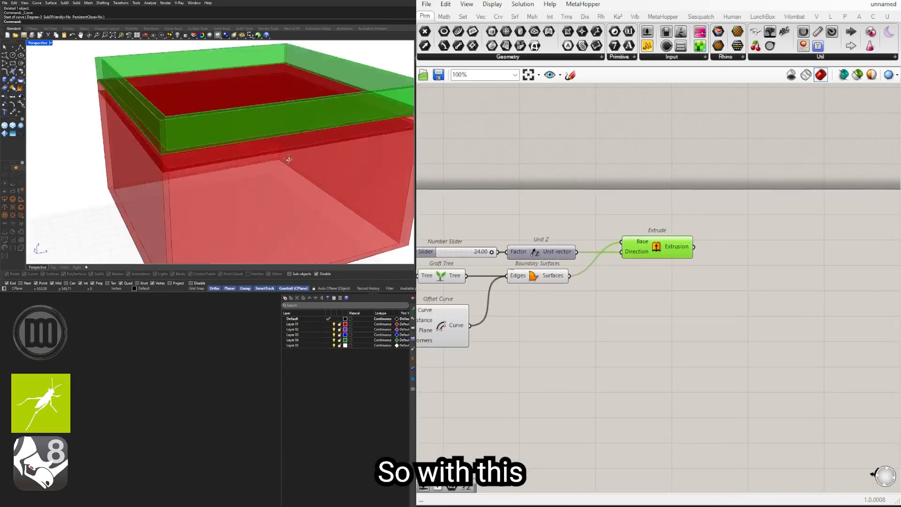
{"action": "right_click_drag", "start_coordinate": [288, 160], "coordinate": [304, 136]}
{"action": "scroll", "coordinate": [302, 118], "scroll_direction": "down", "scroll_amount": 4}
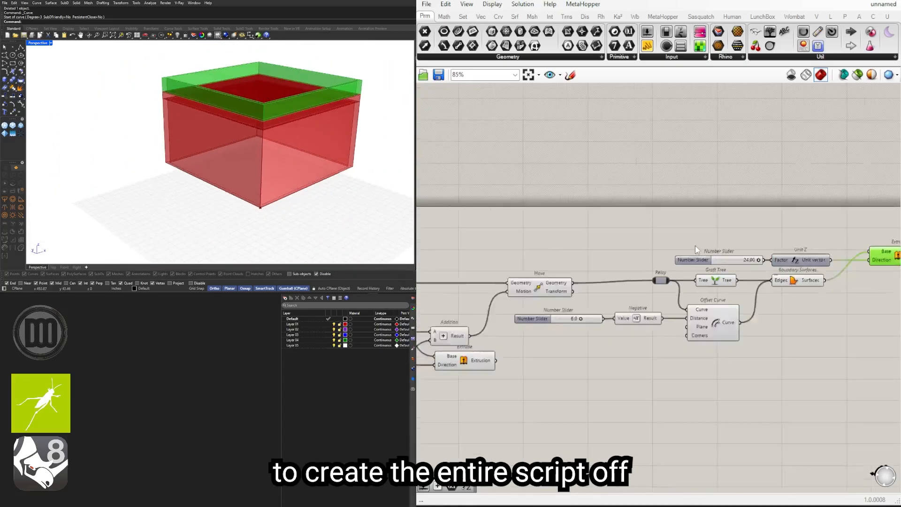
Step: Test an X Size of 395 on the base Rectangle, set its Y Size to 281, and reduce the X Size again
{"action": "left_click", "coordinate": [626, 340]}
{"action": "scroll", "coordinate": [472, 307], "scroll_direction": "up", "scroll_amount": 5}
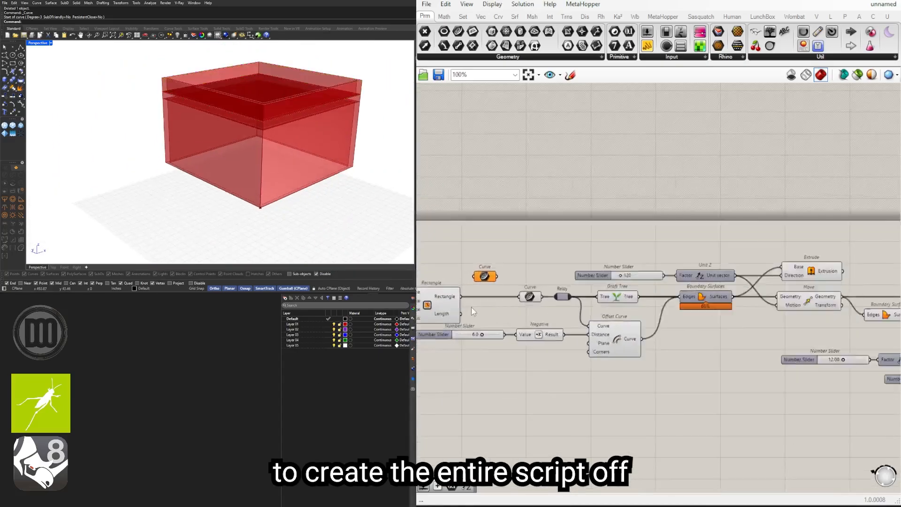
{"action": "scroll", "coordinate": [524, 313], "scroll_direction": "up", "scroll_amount": 3}
{"action": "left_click_drag", "start_coordinate": [523, 310], "coordinate": [543, 310]}
{"action": "mouse_move", "coordinate": [523, 348]}
{"action": "left_mouse_down"}
{"action": "mouse_move", "coordinate": [573, 347]}
{"action": "mouse_move", "coordinate": [527, 347]}
{"action": "left_mouse_up"}
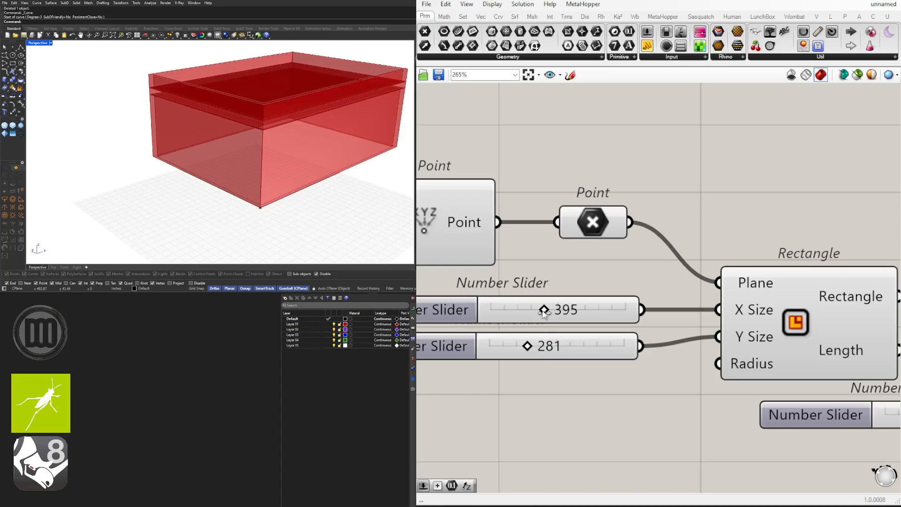
{"action": "left_click_drag", "start_coordinate": [543, 309], "coordinate": [518, 314]}
Step: Examine the parapet extrusion and the building's bottom corner where the foundation belongs
{"action": "scroll", "coordinate": [542, 294], "scroll_direction": "down", "scroll_amount": 7}
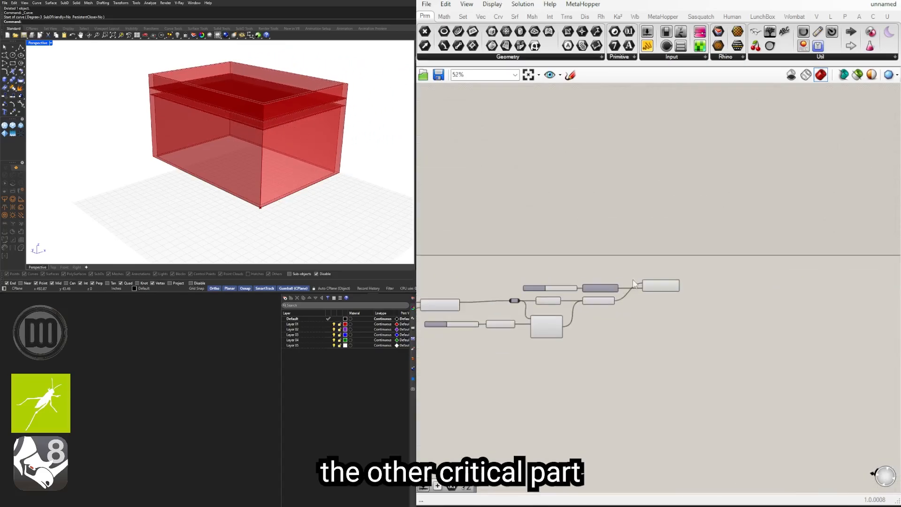
{"action": "scroll", "coordinate": [564, 329], "scroll_direction": "up", "scroll_amount": 3}
{"action": "left_click", "coordinate": [693, 290]}
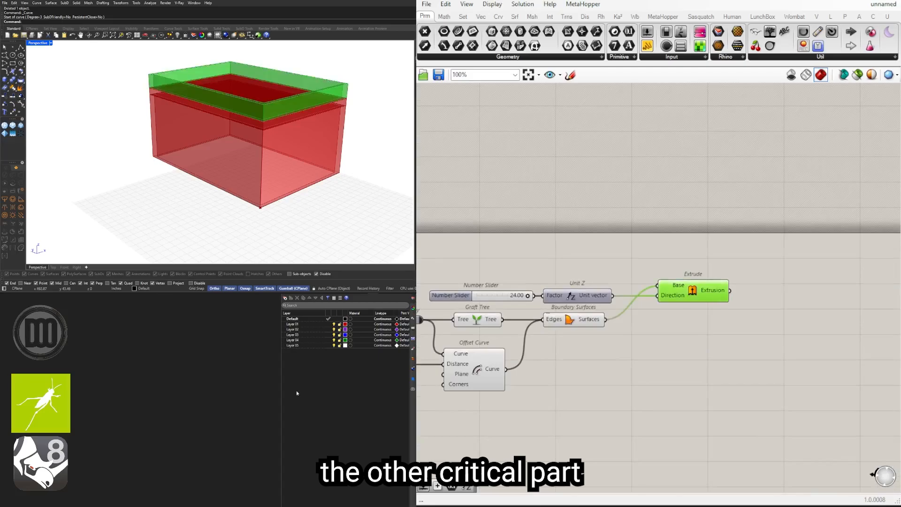
{"action": "right_click_drag", "start_coordinate": [302, 207], "coordinate": [301, 199]}
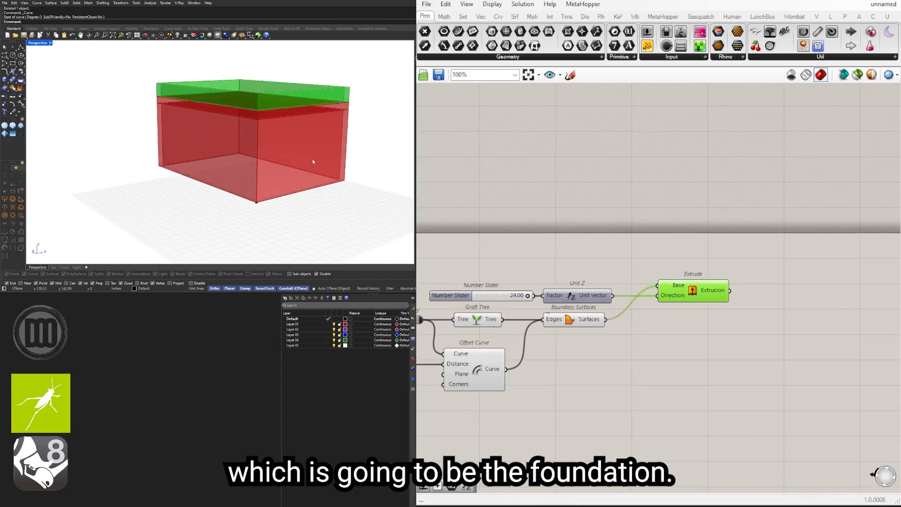
{"action": "left_click", "coordinate": [450, 413]}
{"action": "scroll", "coordinate": [250, 199], "scroll_direction": "up", "scroll_amount": 6}
{"action": "scroll", "coordinate": [240, 202], "scroll_direction": "down", "scroll_amount": 3}
{"action": "mouse_move", "coordinate": [239, 201]}
{"action": "right_mouse_down", "text": "shift"}
{"action": "mouse_move", "coordinate": [230, 218]}
{"action": "mouse_move", "coordinate": [239, 191]}
{"action": "right_mouse_up", "text": "shift"}
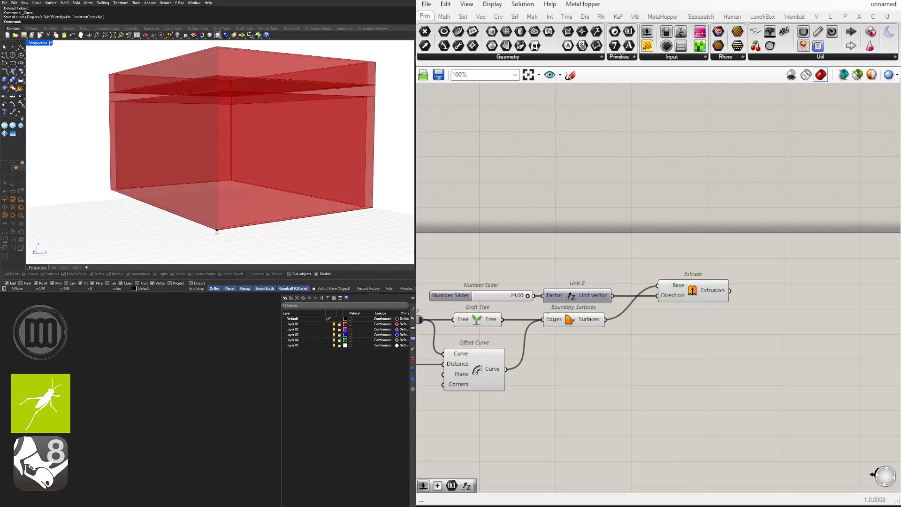
{"action": "scroll", "coordinate": [216, 228], "scroll_direction": "up", "scroll_amount": 4}
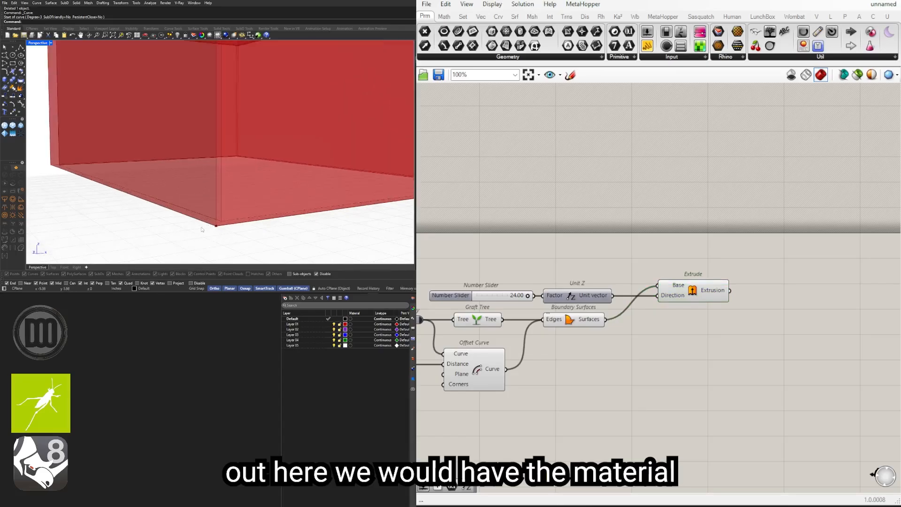
Step: Examine the whole building from several angles, focusing on the base edges where the slab-on-grade foundation and footing go
{"action": "right_click_drag", "start_coordinate": [207, 216], "coordinate": [227, 126]}
{"action": "scroll", "coordinate": [205, 235], "scroll_direction": "down", "scroll_amount": 5}
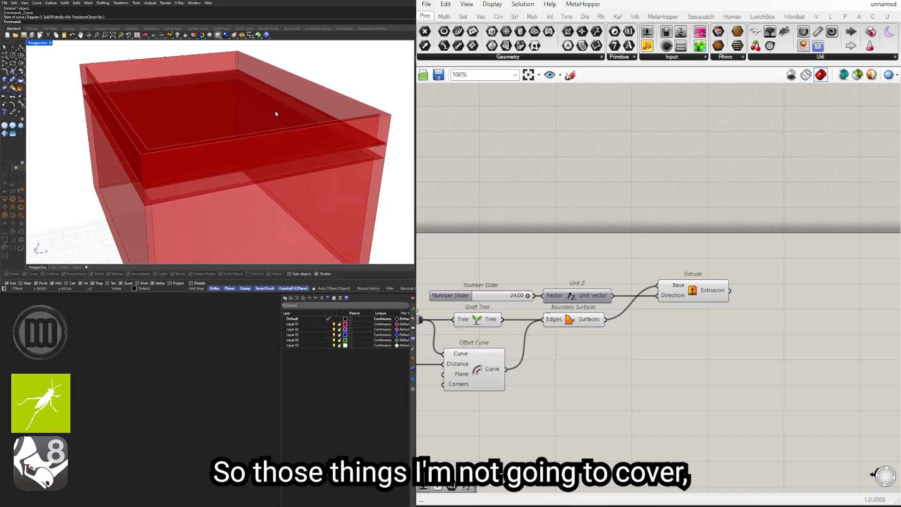
{"action": "scroll", "coordinate": [213, 156], "scroll_direction": "down", "scroll_amount": 4}
{"action": "mouse_move", "coordinate": [235, 142]}
{"action": "right_mouse_down"}
{"action": "mouse_move", "coordinate": [238, 124]}
{"action": "mouse_move", "coordinate": [236, 137]}
{"action": "right_mouse_up"}
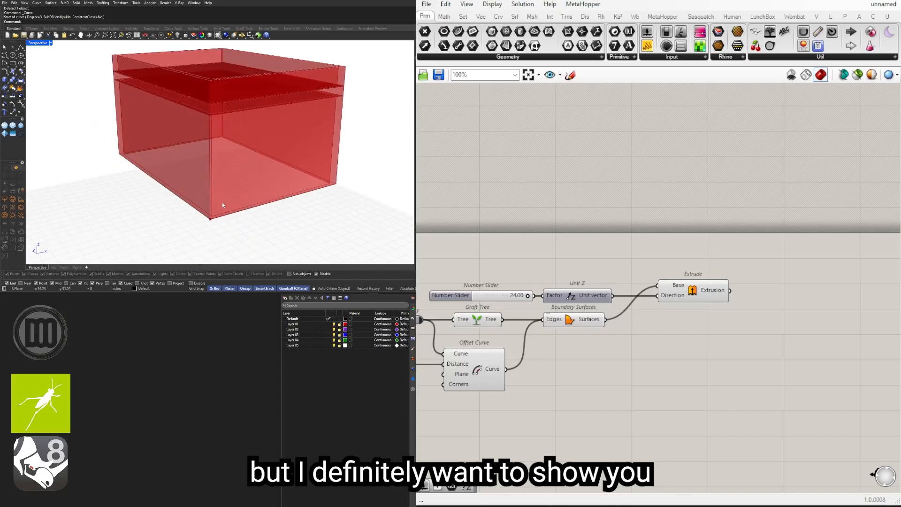
{"action": "right_click_drag", "start_coordinate": [222, 203], "coordinate": [221, 190]}
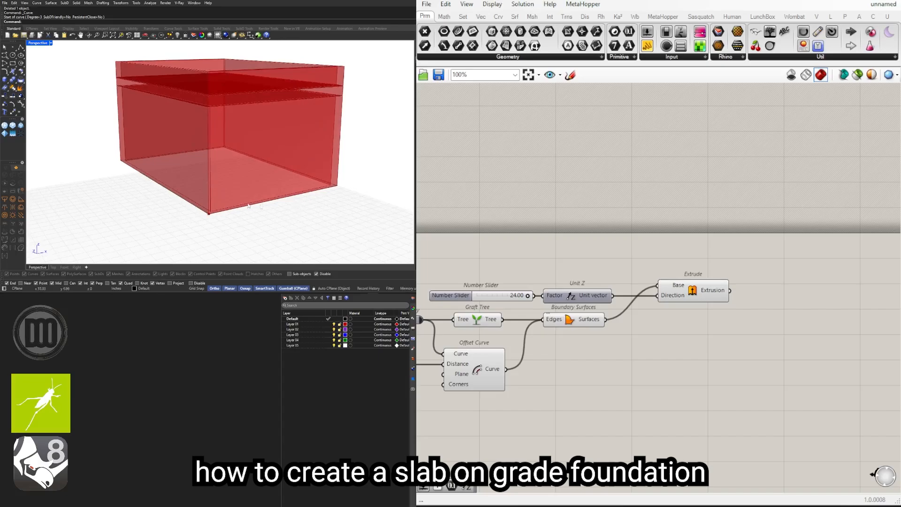
{"action": "right_click_drag", "start_coordinate": [248, 206], "coordinate": [264, 198]}
{"action": "right_click_drag", "start_coordinate": [236, 107], "coordinate": [222, 136]}
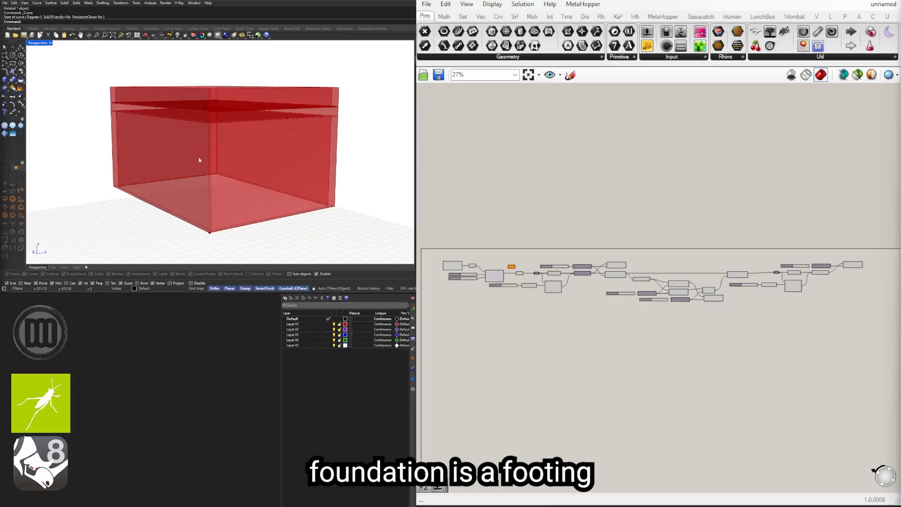
{"action": "right_click_drag", "start_coordinate": [199, 160], "coordinate": [112, 166]}
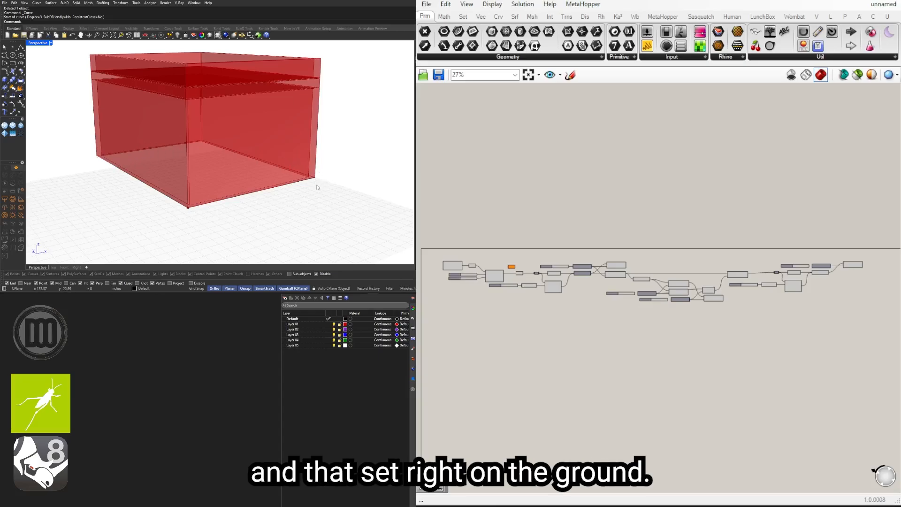
Step: Add a Move component below the wall Offset Curve and wire the base outline's Curve parameter into its Geometry input
{"action": "scroll", "coordinate": [463, 282], "scroll_direction": "up", "scroll_amount": 4}
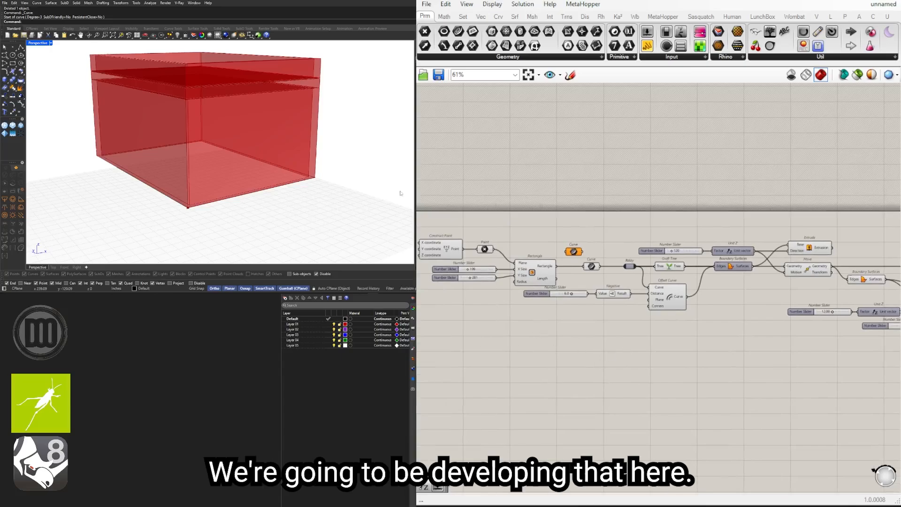
{"action": "scroll", "coordinate": [563, 269], "scroll_direction": "up", "scroll_amount": 3}
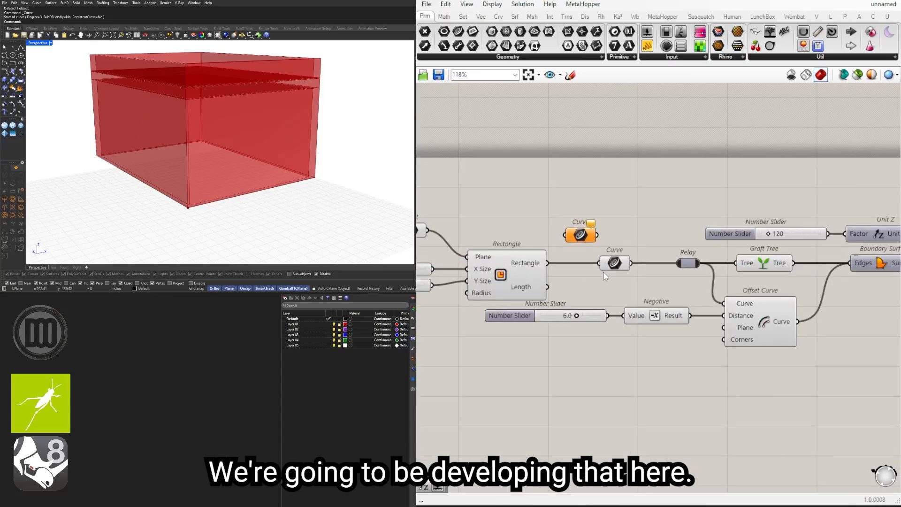
{"action": "left_click", "coordinate": [615, 266]}
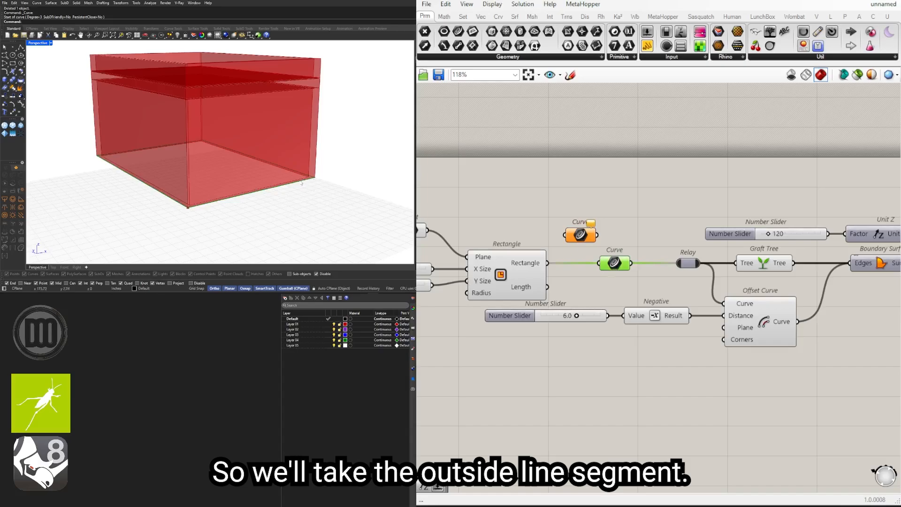
{"action": "double_click", "coordinate": [677, 384]}
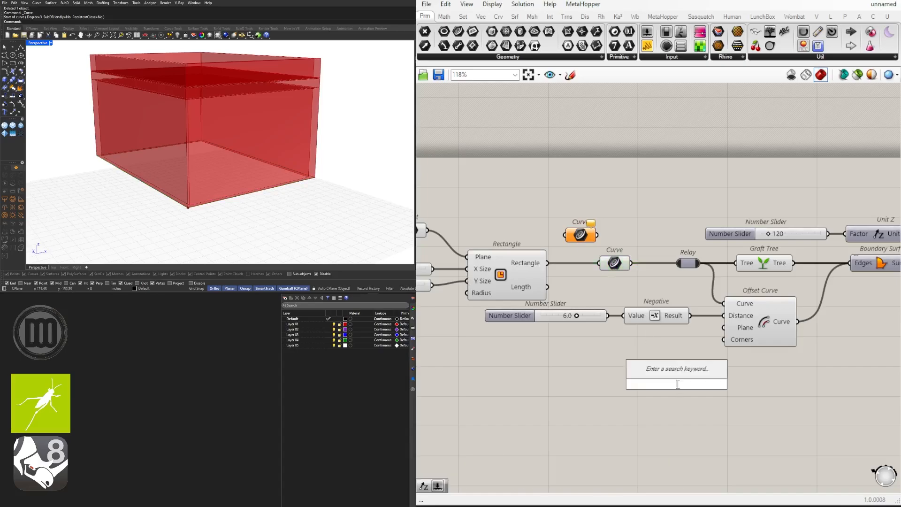
{"action": "right_click_drag", "start_coordinate": [686, 472], "coordinate": [673, 444]}
{"action": "double_click", "coordinate": [727, 394]}
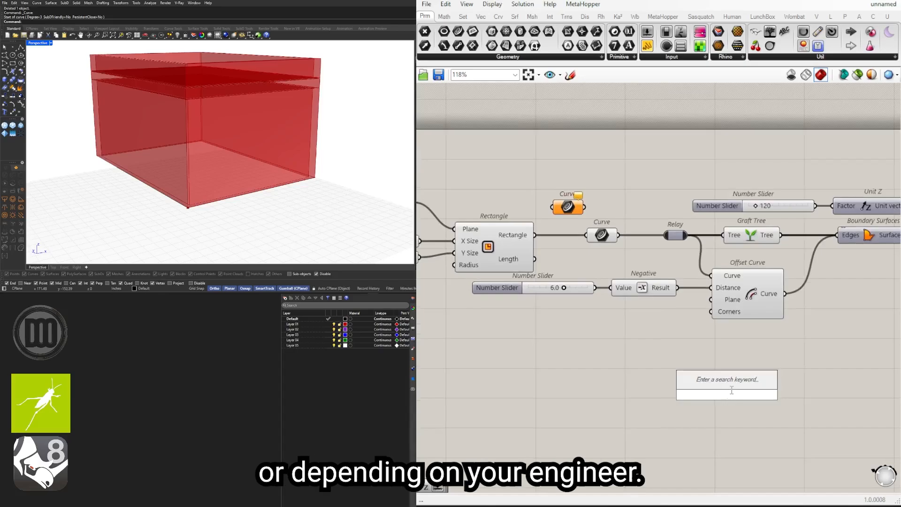
{"action": "type", "text": "MOVE"}
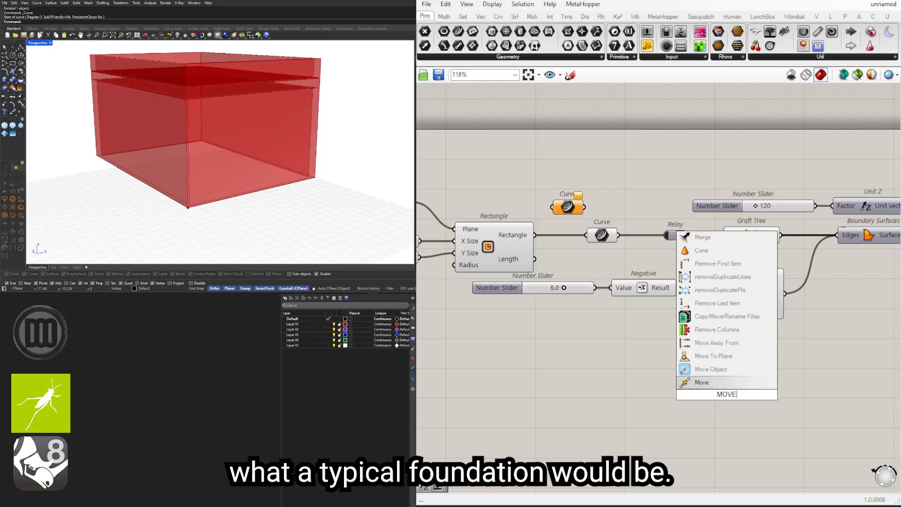
{"action": "left_click", "coordinate": [701, 385]}
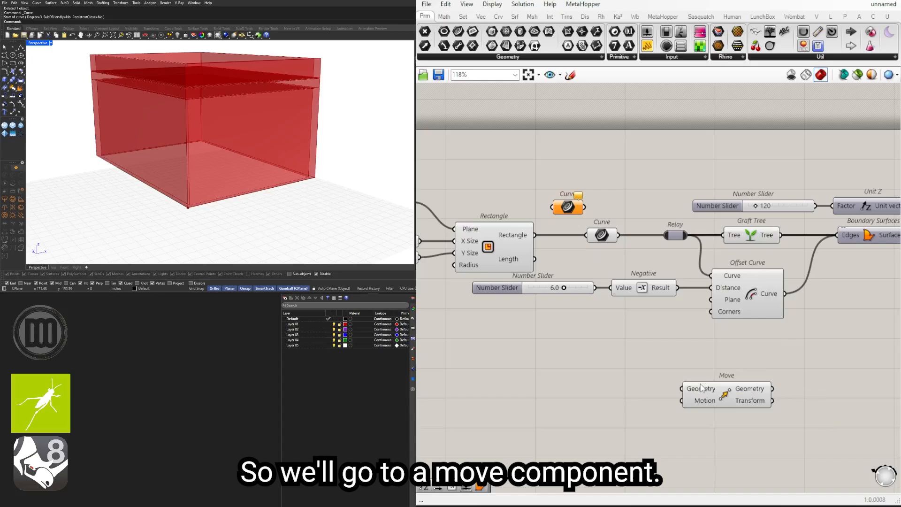
{"action": "left_click", "coordinate": [602, 235]}
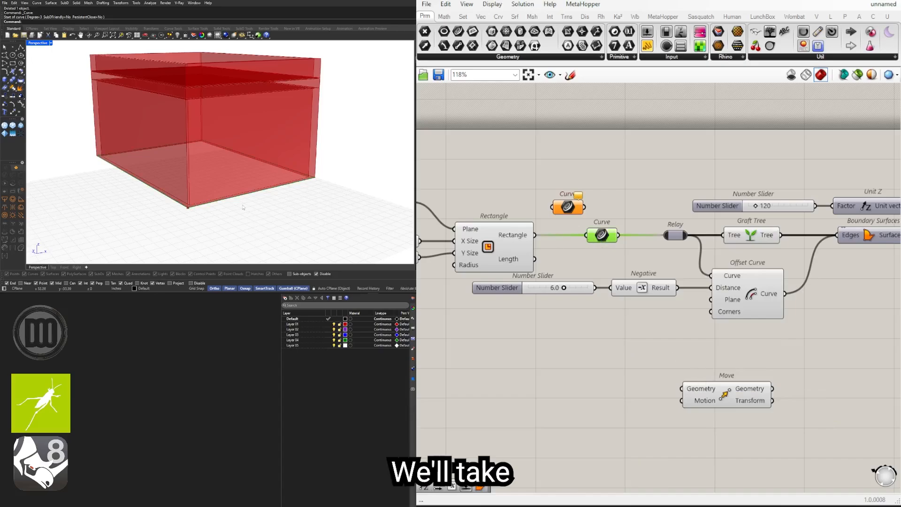
{"action": "left_click_drag", "start_coordinate": [618, 235], "coordinate": [748, 366]}
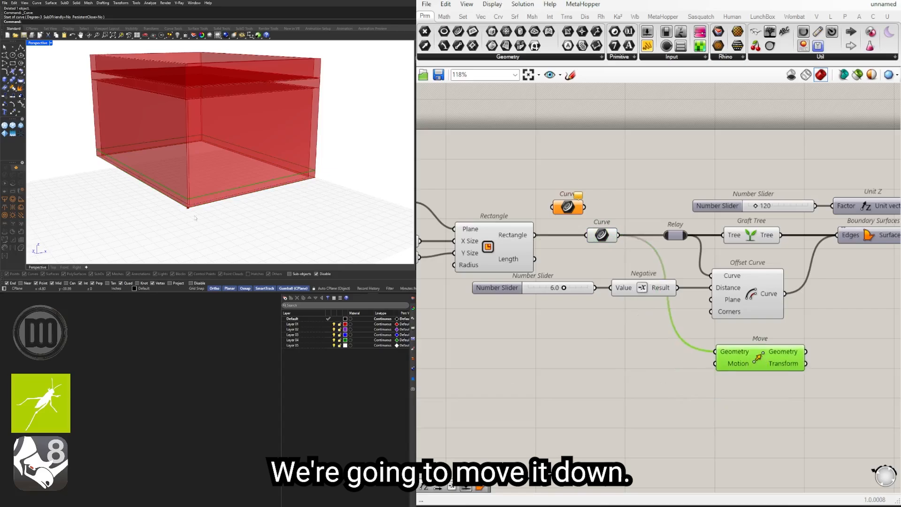
Step: Add a Unit Z vector component beside the new Move component
{"action": "double_click", "coordinate": [604, 382]}
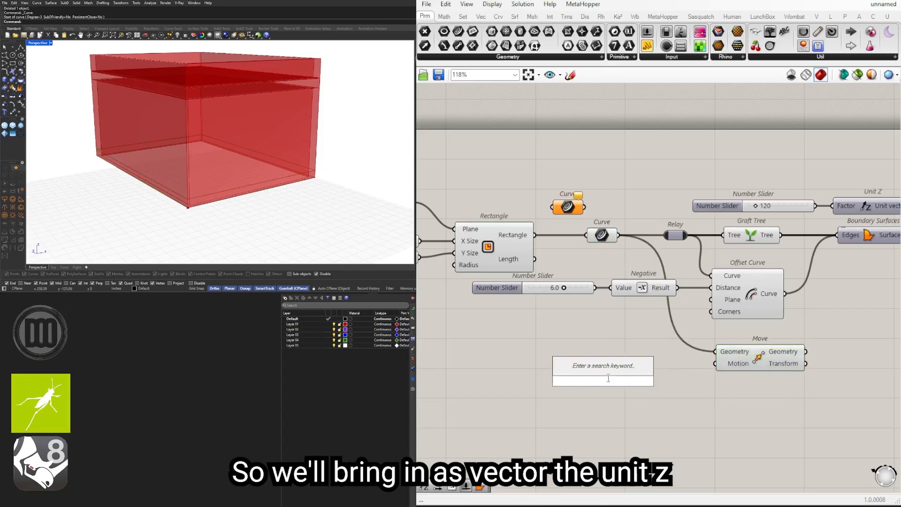
{"action": "type", "text": "z"}
{"action": "left_click", "coordinate": [579, 369]}
{"action": "left_click_drag", "start_coordinate": [608, 377], "coordinate": [588, 363]}
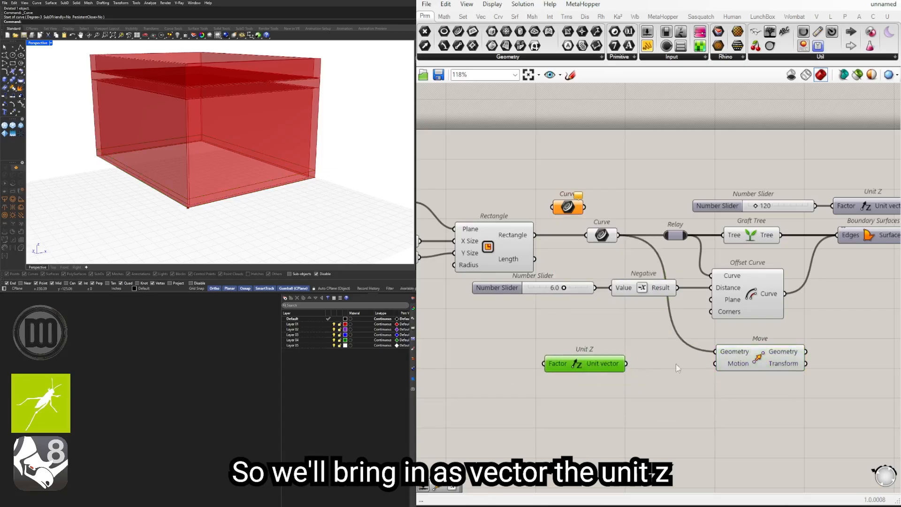
Step: Add a Negative component and chain the Unit Z vector through it into the Move component's Motion input
{"action": "left_click", "coordinate": [666, 371]}
{"action": "double_click", "coordinate": [660, 372]}
{"action": "type", "text": "neg"}
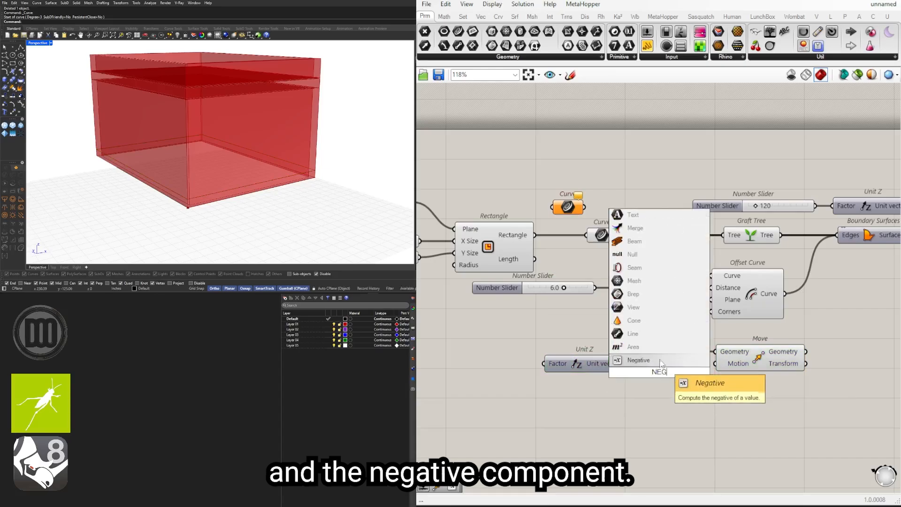
{"action": "left_click", "coordinate": [659, 361]}
{"action": "left_click_drag", "start_coordinate": [646, 376], "coordinate": [759, 359]}
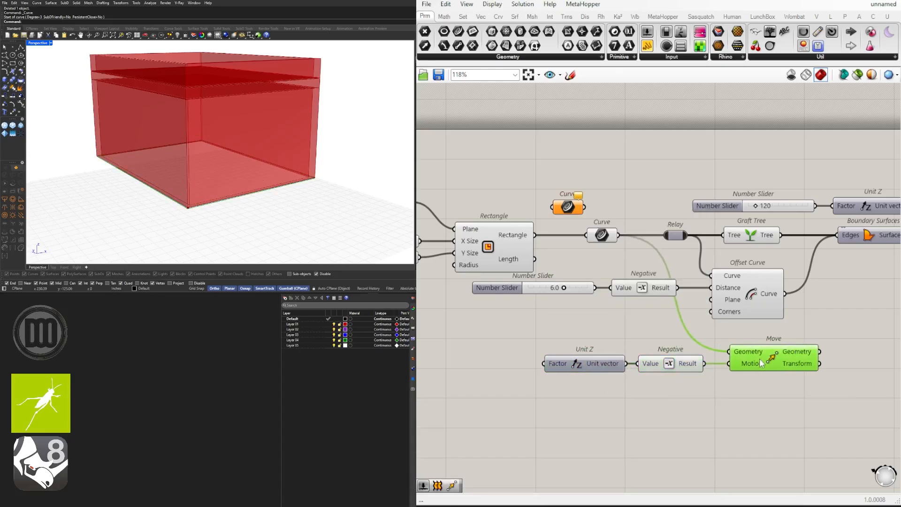
{"action": "left_click_drag", "start_coordinate": [577, 364], "coordinate": [579, 364]}
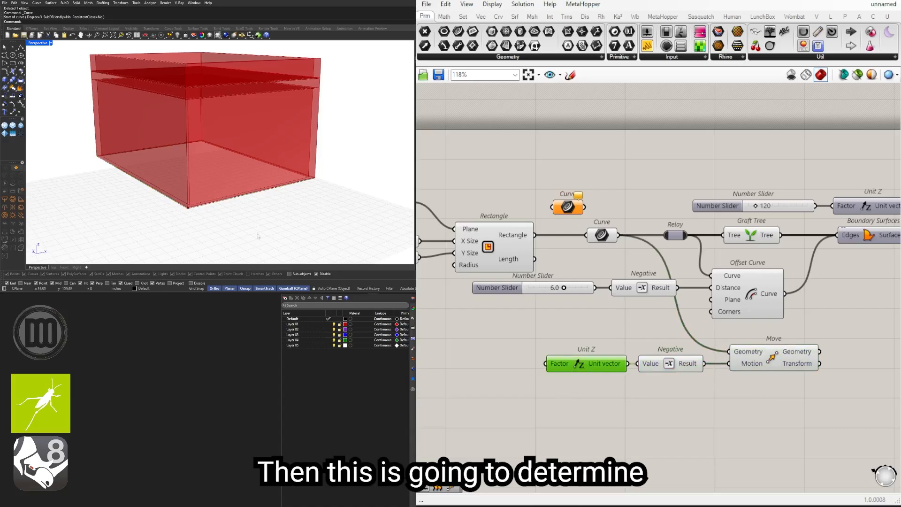
Step: Add a number slider set to 24.000, wire it into the new Unit Z's Factor, and view the lowered outline
{"action": "right_click_drag", "start_coordinate": [557, 383], "coordinate": [653, 378]}
{"action": "double_click", "coordinate": [534, 367]}
{"action": "type", "text": "24"}
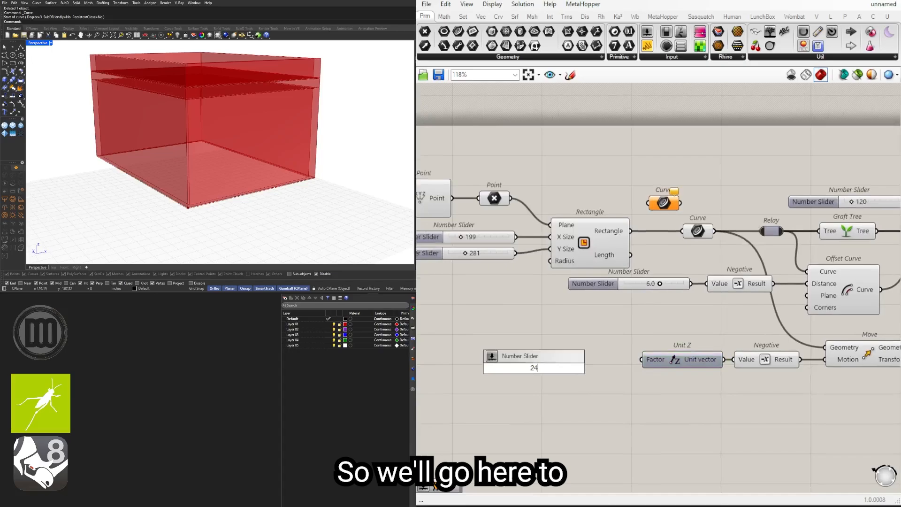
{"action": "type", "text": ".000"}
{"action": "key", "text": "Return"}
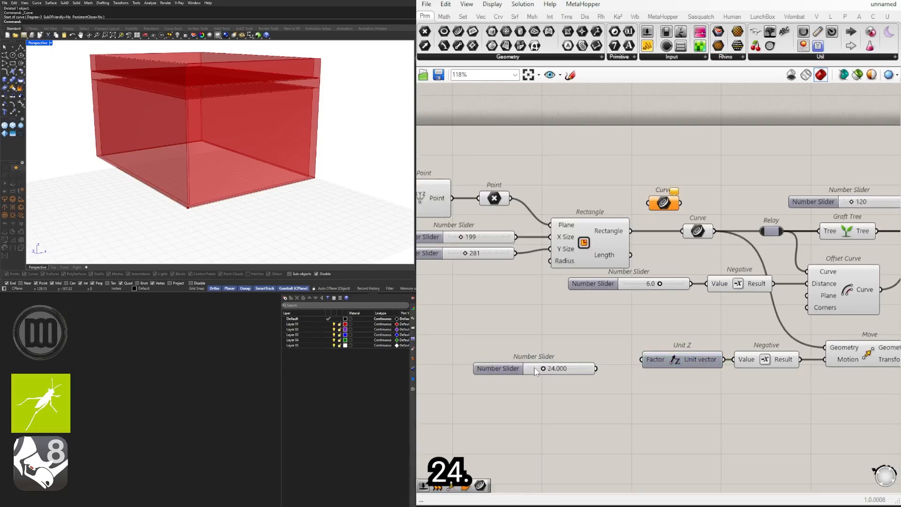
{"action": "scroll", "coordinate": [511, 390], "scroll_direction": "up", "scroll_amount": 3}
{"action": "left_click", "coordinate": [520, 346]}
{"action": "left_click_drag", "start_coordinate": [664, 349], "coordinate": [691, 348]}
{"action": "scroll", "coordinate": [331, 193], "scroll_direction": "up", "scroll_amount": 5}
{"action": "scroll", "coordinate": [331, 193], "scroll_direction": "down", "scroll_amount": 3}
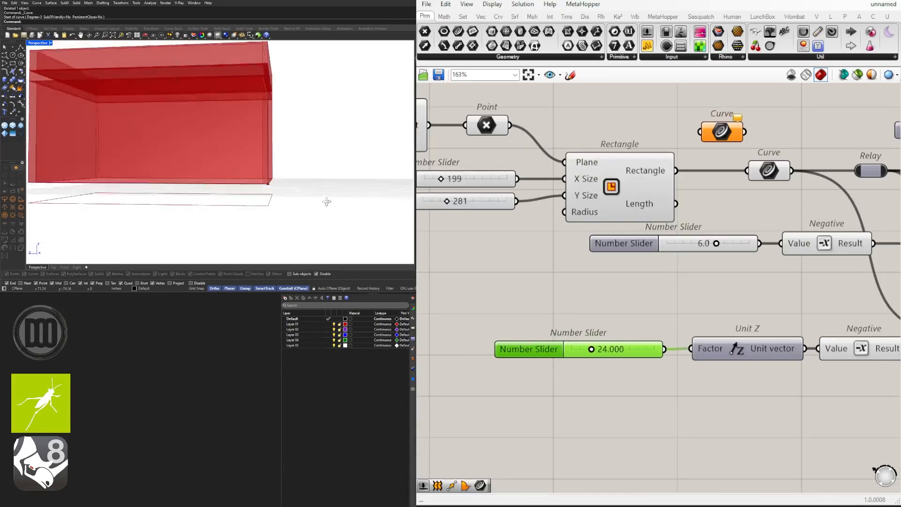
Step: Shift the slider, Unit Z, Negative and Move components lower on the canvas and inspect the lowered base outline
{"action": "scroll", "coordinate": [420, 283], "scroll_direction": "down", "scroll_amount": 4}
{"action": "left_click_drag", "start_coordinate": [761, 361], "coordinate": [466, 302]}
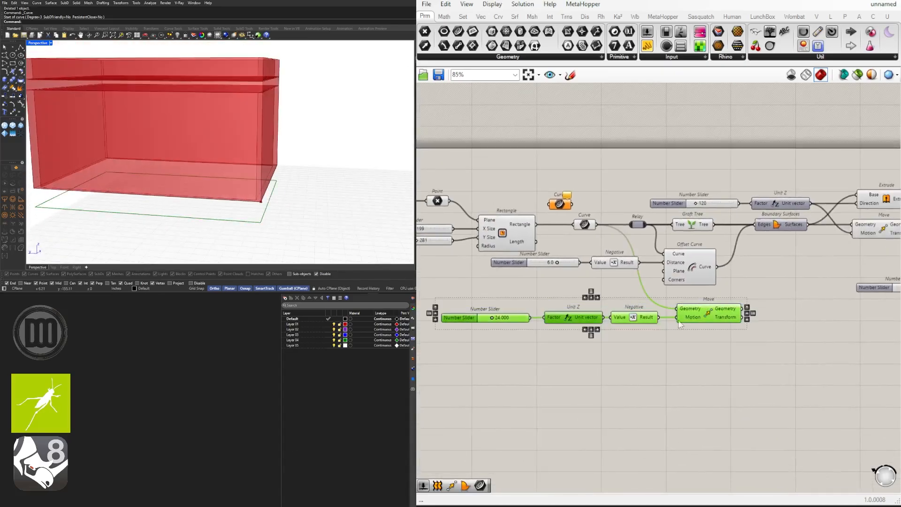
{"action": "left_click_drag", "start_coordinate": [711, 321], "coordinate": [714, 370]}
{"action": "left_click", "coordinate": [722, 328]}
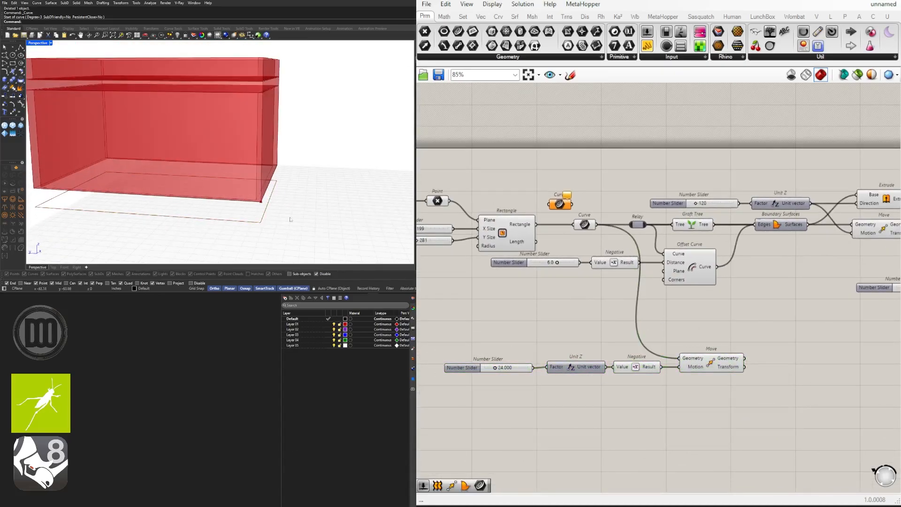
{"action": "scroll", "coordinate": [271, 182], "scroll_direction": "up", "scroll_amount": 6}
{"action": "right_click_drag", "start_coordinate": [272, 182], "coordinate": [274, 218]}
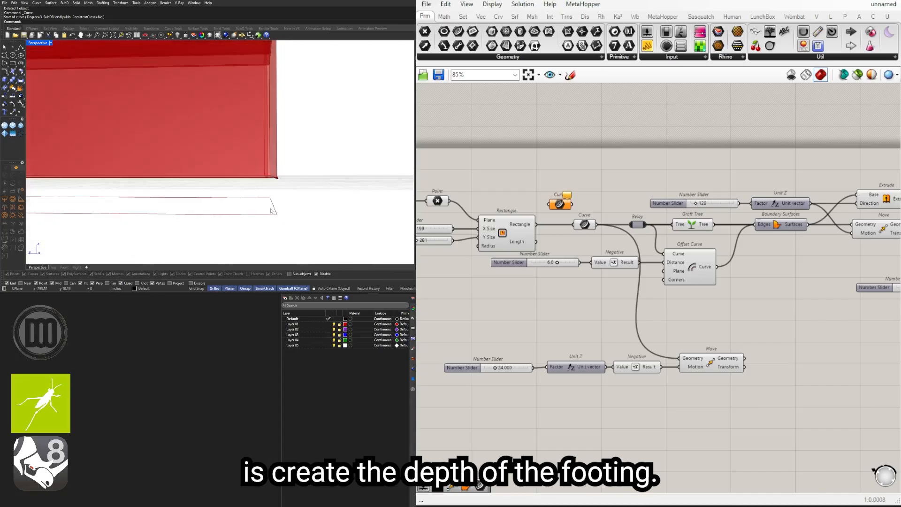
{"action": "right_click_drag", "start_coordinate": [734, 383], "coordinate": [704, 368]}
{"action": "double_click", "coordinate": [704, 368]}
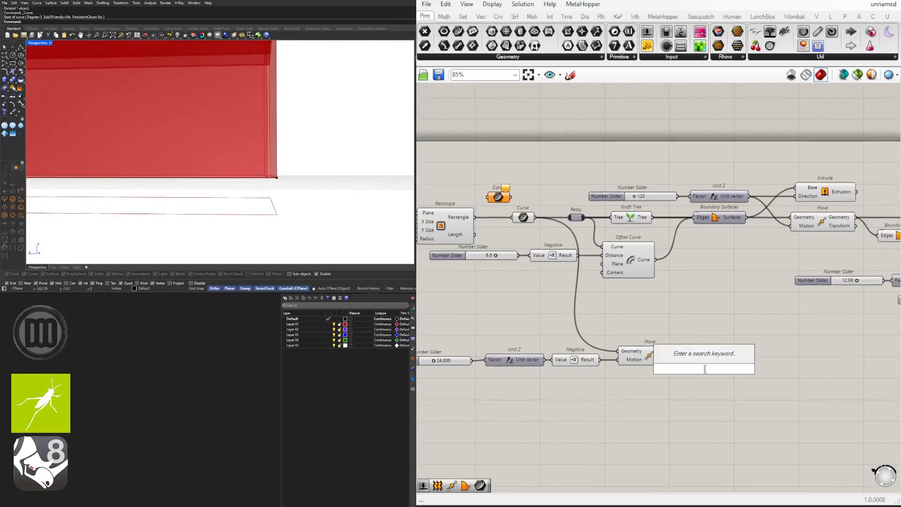
{"action": "type", "text": "OFF"}
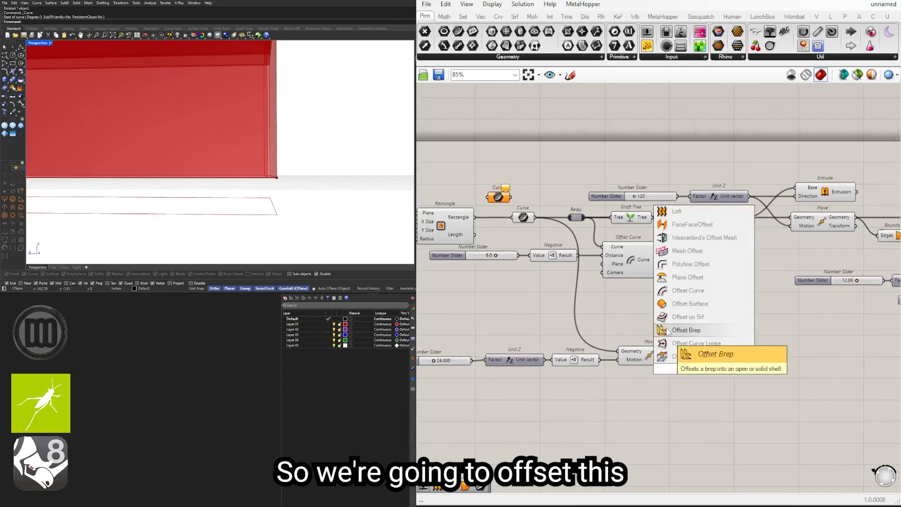
{"action": "left_click", "coordinate": [596, 308]}
Step: Duplicate the 6.0 slider, Negative and Offset Curve next to Move, and wire Move's Geometry output into the copied Offset Curve's Curve input
{"action": "left_click_drag", "start_coordinate": [671, 302], "coordinate": [469, 234]}
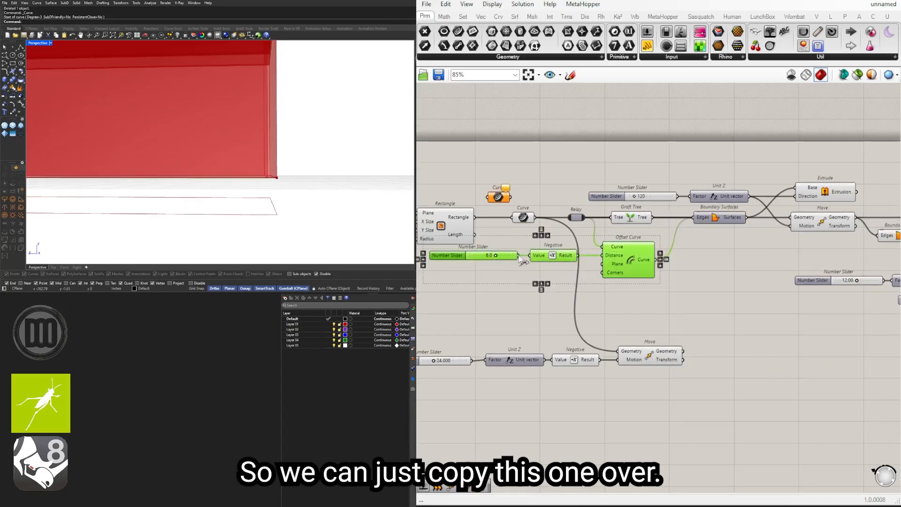
{"action": "left_click_drag", "start_coordinate": [627, 257], "coordinate": [735, 378], "text": "alt"}
{"action": "left_click", "coordinate": [714, 334]}
{"action": "left_click_drag", "start_coordinate": [682, 352], "coordinate": [713, 369]}
{"action": "left_click_drag", "start_coordinate": [729, 378], "coordinate": [734, 364]}
{"action": "left_click", "coordinate": [691, 411]}
Step: Replace the copied 6.0 slider with a copy of the 24.000 slider wired into the copied Negative's Value
{"action": "left_click", "coordinate": [582, 376]}
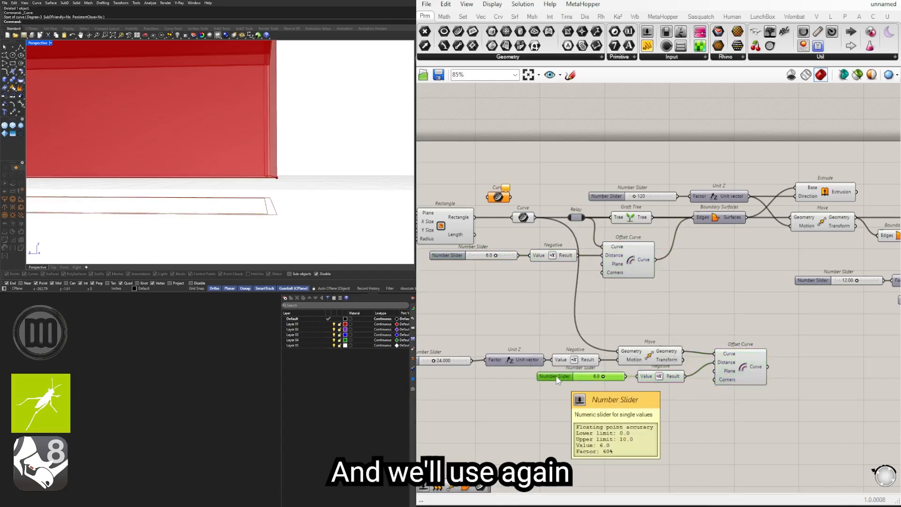
{"action": "key", "text": "Delete"}
{"action": "right_click_drag", "start_coordinate": [450, 367], "coordinate": [478, 367]}
{"action": "left_click_drag", "start_coordinate": [478, 363], "coordinate": [674, 374], "text": "alt"}
Step: Test a footing offset of 15.126 on the copied slider and set it back to 24
{"action": "scroll", "coordinate": [656, 378], "scroll_direction": "up", "scroll_amount": 3}
{"action": "scroll", "coordinate": [576, 378], "scroll_direction": "up", "scroll_amount": 2}
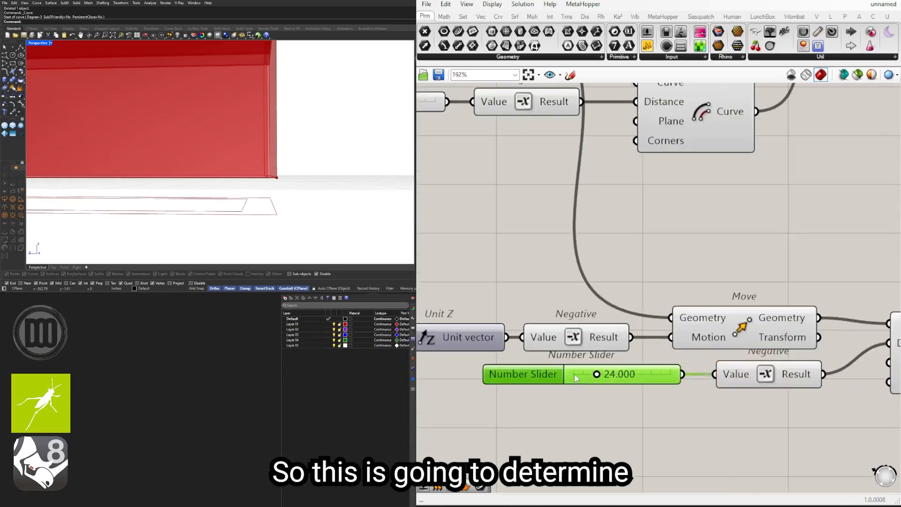
{"action": "mouse_move", "coordinate": [597, 376]}
{"action": "left_mouse_down"}
{"action": "mouse_move", "coordinate": [604, 374]}
{"action": "mouse_move", "coordinate": [588, 375]}
{"action": "left_mouse_up"}
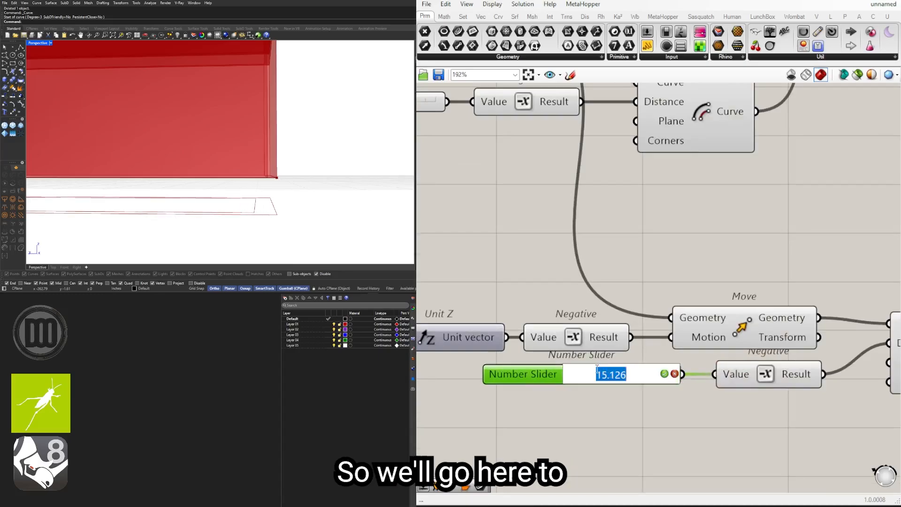
{"action": "type", "text": "2"}
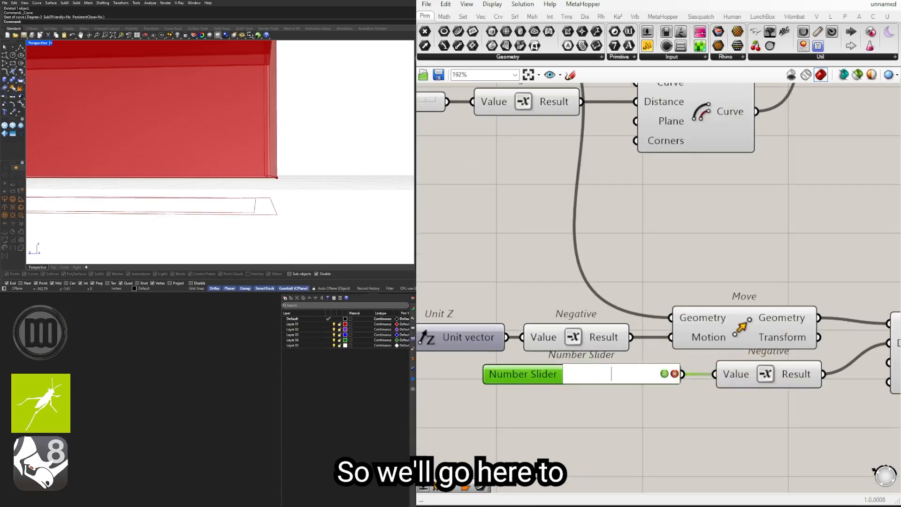
{"action": "type", "text": "4"}
{"action": "key", "text": "Return"}
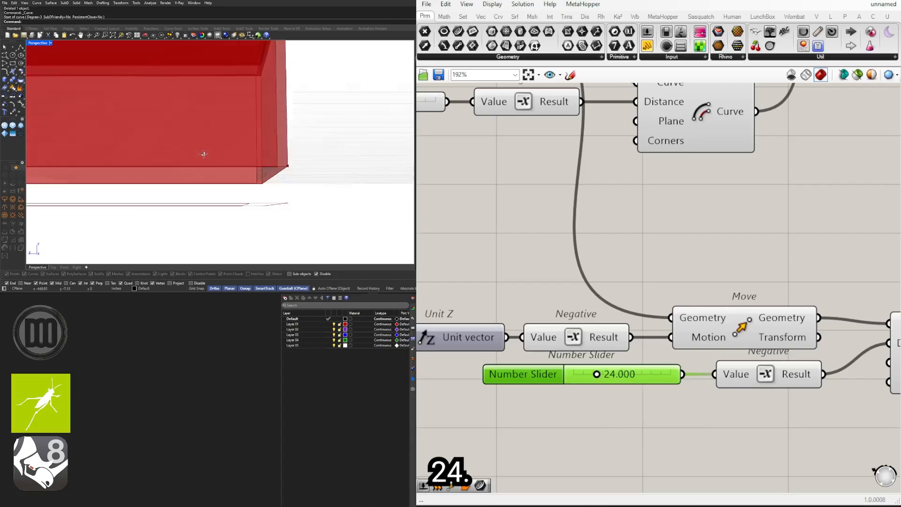
Step: Align the copied Offset Curve component with the Move component and check the foundation component group
{"action": "scroll", "coordinate": [570, 350], "scroll_direction": "down", "scroll_amount": 4}
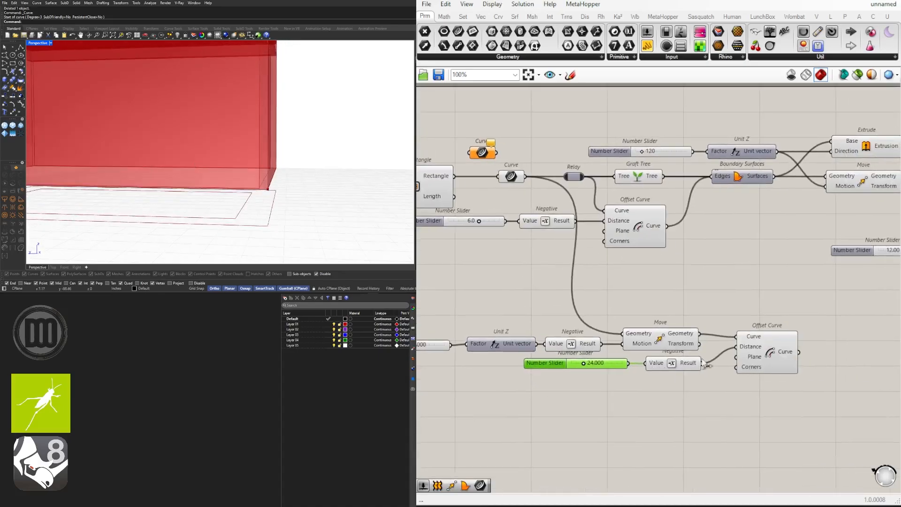
{"action": "left_click", "coordinate": [756, 346]}
{"action": "scroll", "coordinate": [780, 415], "scroll_direction": "down", "scroll_amount": 2}
{"action": "left_click_drag", "start_coordinate": [792, 425], "coordinate": [553, 345]}
{"action": "left_click", "coordinate": [708, 343]}
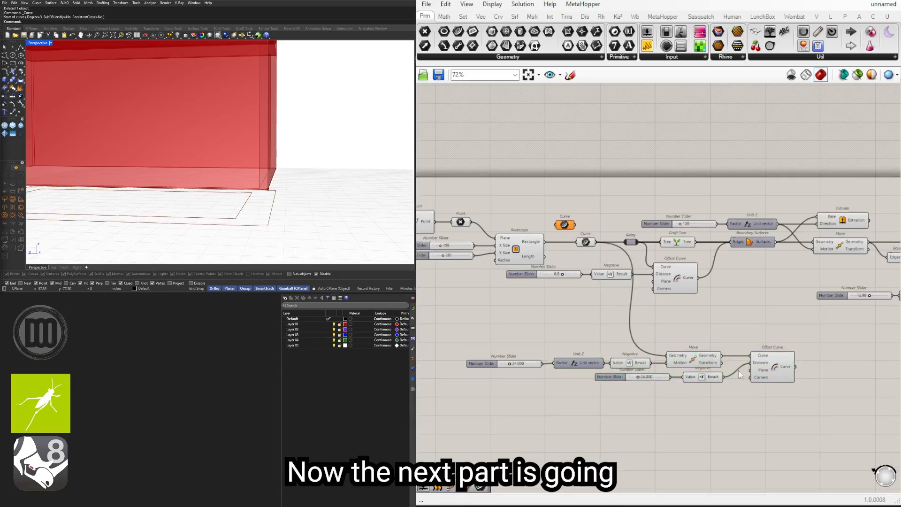
Step: Add a Move component after the foundation's Offset Curve and wire the offset Curve output into its Geometry input
{"action": "left_click", "coordinate": [775, 370]}
{"action": "right_click_drag", "start_coordinate": [776, 370], "coordinate": [664, 369]}
{"action": "double_click", "coordinate": [704, 386]}
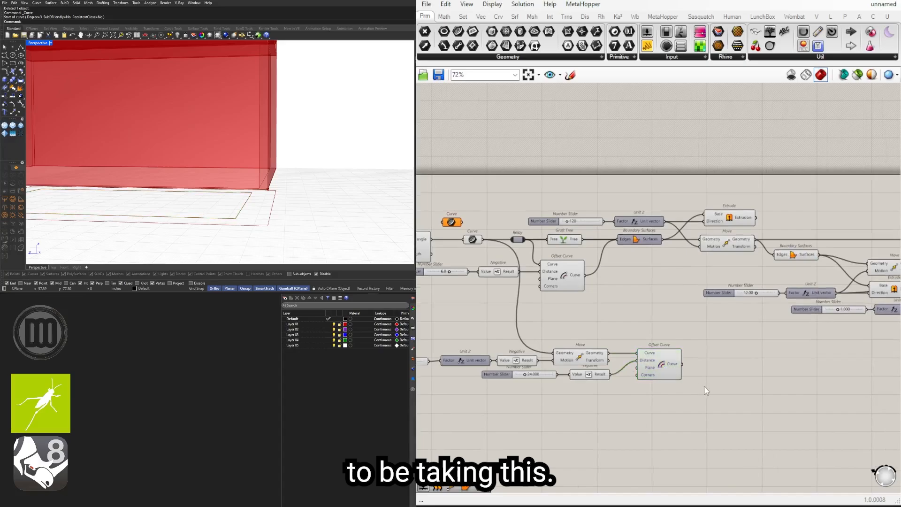
{"action": "type", "text": "MOVE"}
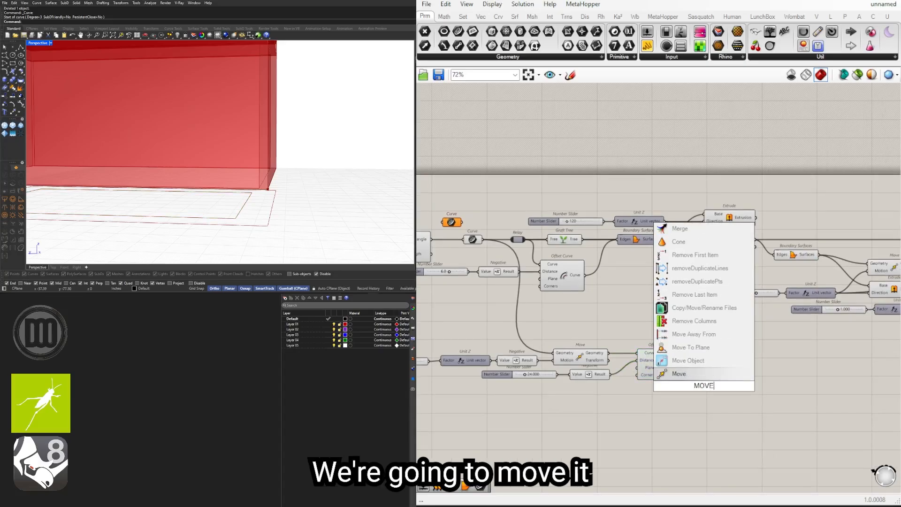
{"action": "key", "text": "Return"}
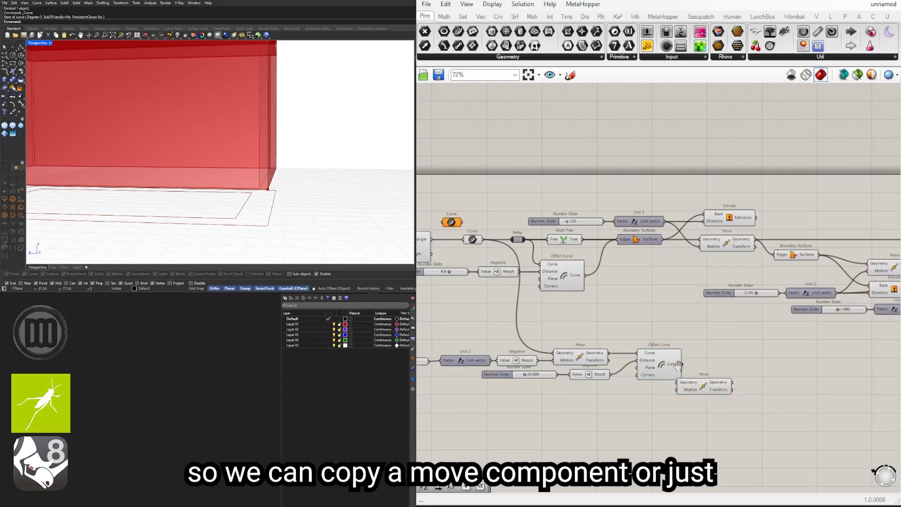
{"action": "right_click_drag", "start_coordinate": [678, 365], "coordinate": [698, 337]}
{"action": "left_click_drag", "start_coordinate": [723, 359], "coordinate": [764, 345]}
{"action": "right_click_drag", "start_coordinate": [500, 298], "coordinate": [546, 274]}
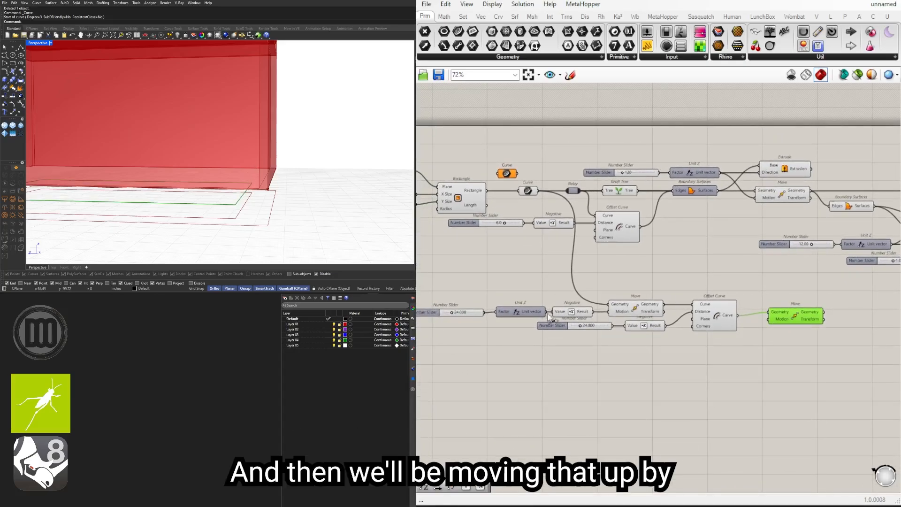
Step: Add a Subtraction component below the foundation's Offset Curve and wire the 24.000 foundation depth slider into its A input
{"action": "left_click", "coordinate": [641, 306]}
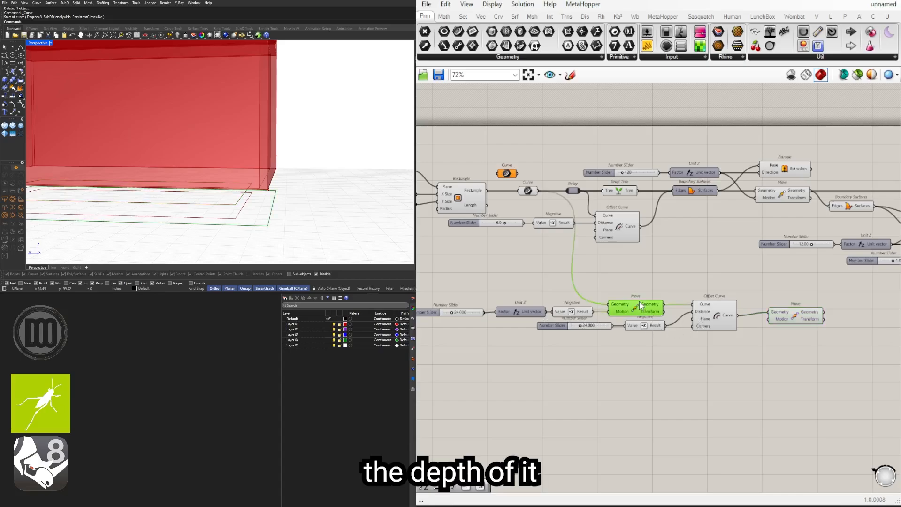
{"action": "left_click", "coordinate": [457, 309]}
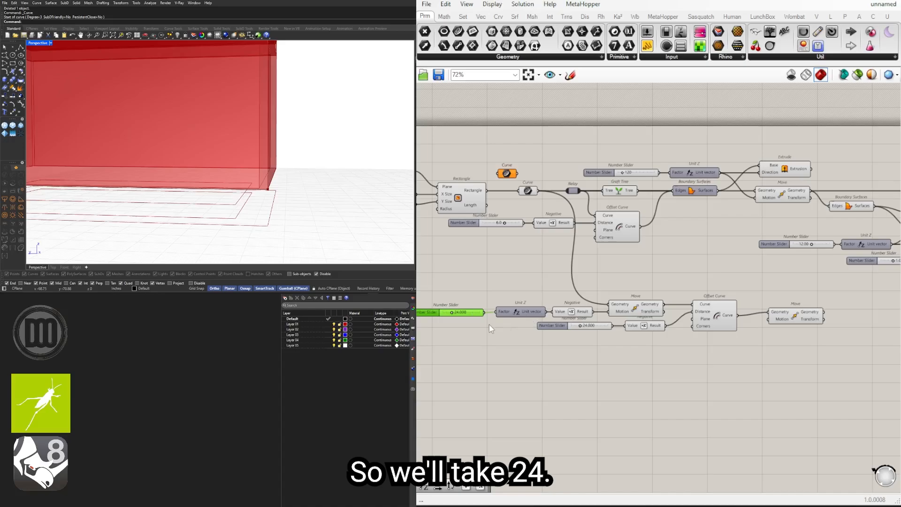
{"action": "left_click_drag", "start_coordinate": [474, 311], "coordinate": [469, 325]}
{"action": "double_click", "coordinate": [532, 348]}
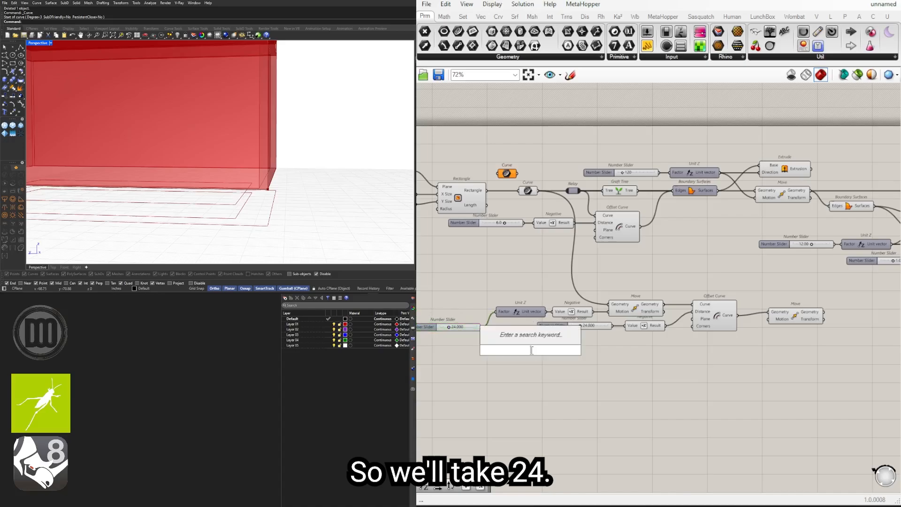
{"action": "type", "text": "-"}
{"action": "left_click", "coordinate": [534, 336]}
{"action": "scroll", "coordinate": [482, 327], "scroll_direction": "up", "scroll_amount": 3}
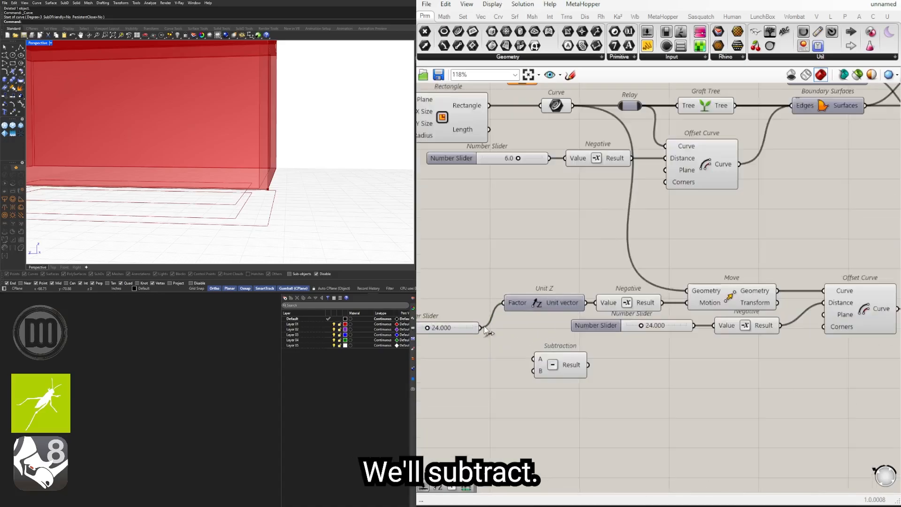
{"action": "left_click_drag", "start_coordinate": [510, 343], "coordinate": [836, 356]}
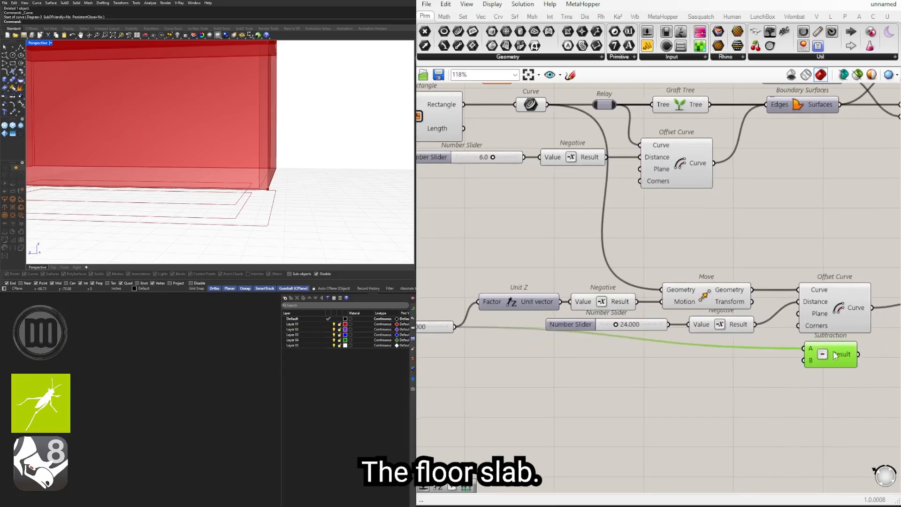
Step: Create a 6.000 number slider for the floor slab thickness and wire it into Subtraction's B input
{"action": "double_click", "coordinate": [717, 376]}
{"action": "type", "text": "6"}
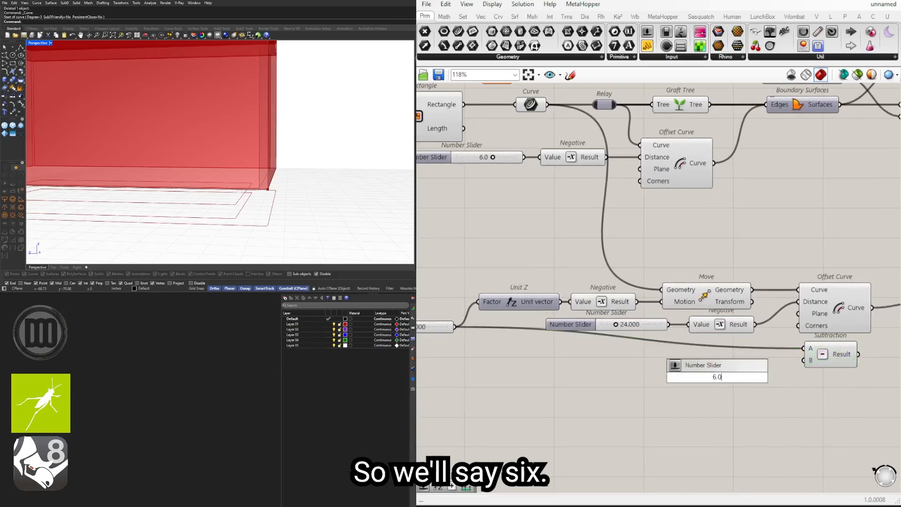
{"action": "key", "text": "Return"}
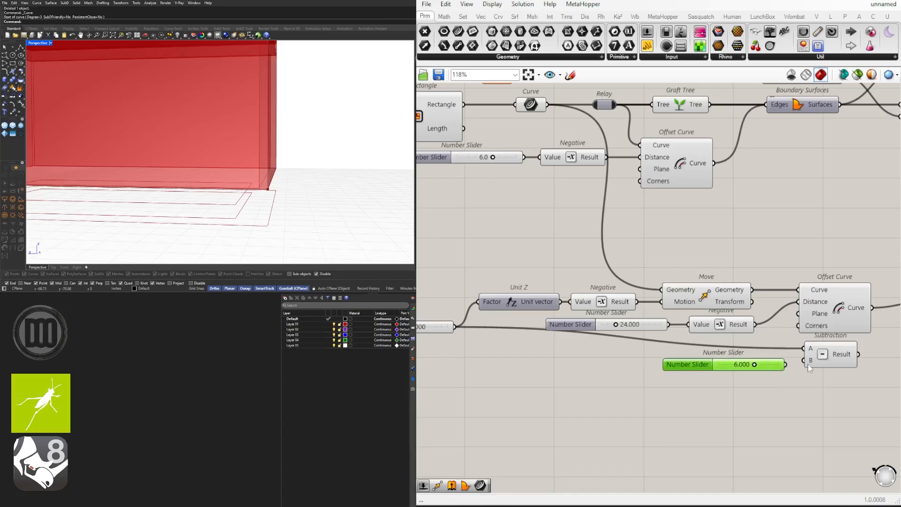
{"action": "left_click_drag", "start_coordinate": [774, 366], "coordinate": [775, 361]}
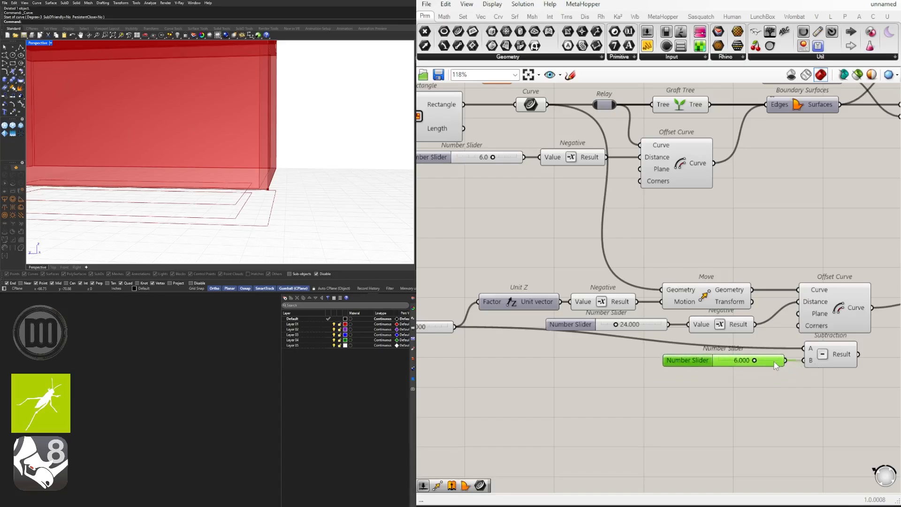
Step: Add a Unit Z component, feed Subtraction's Result into its Factor, and wire its Unit vector into the new Move's Motion
{"action": "right_click_drag", "start_coordinate": [871, 369], "coordinate": [669, 361]}
{"action": "scroll", "coordinate": [671, 359], "scroll_direction": "down", "scroll_amount": 1}
{"action": "left_click_drag", "start_coordinate": [753, 316], "coordinate": [779, 321]}
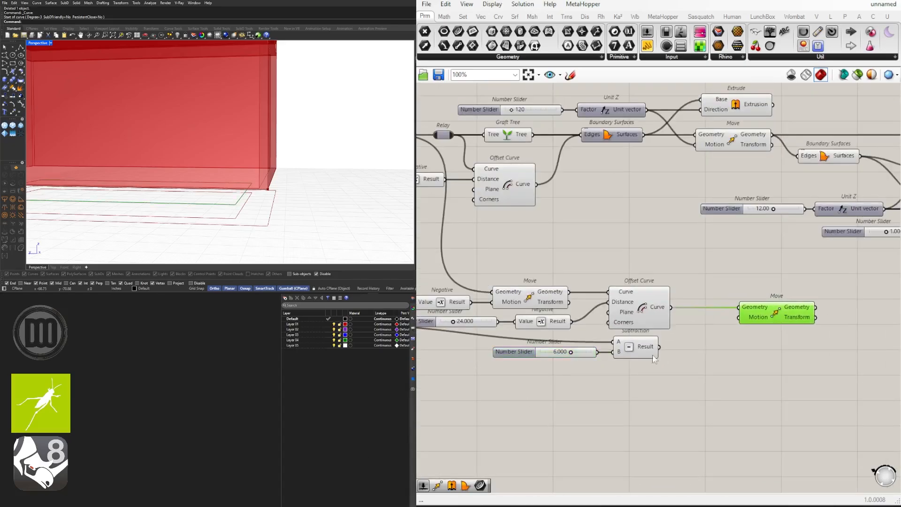
{"action": "right_click_drag", "start_coordinate": [652, 348], "coordinate": [688, 341]}
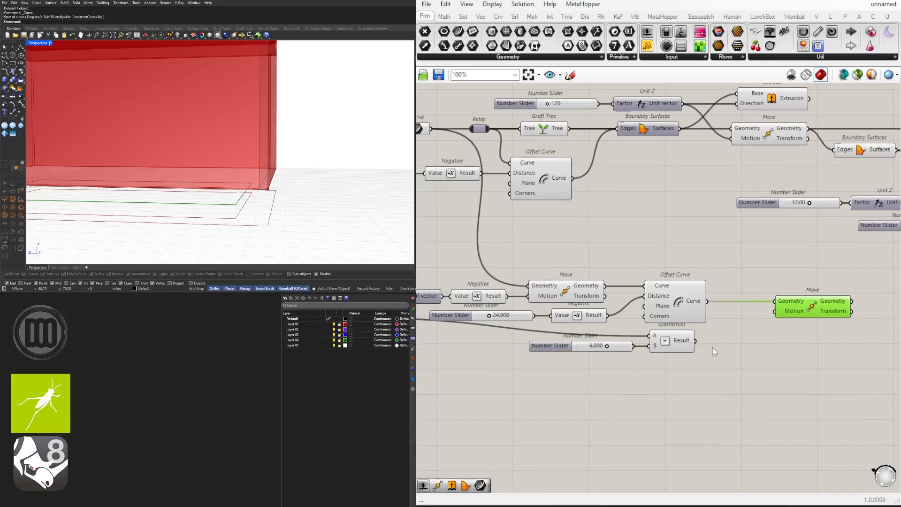
{"action": "double_click", "coordinate": [725, 344]}
{"action": "type", "text": "unit z"}
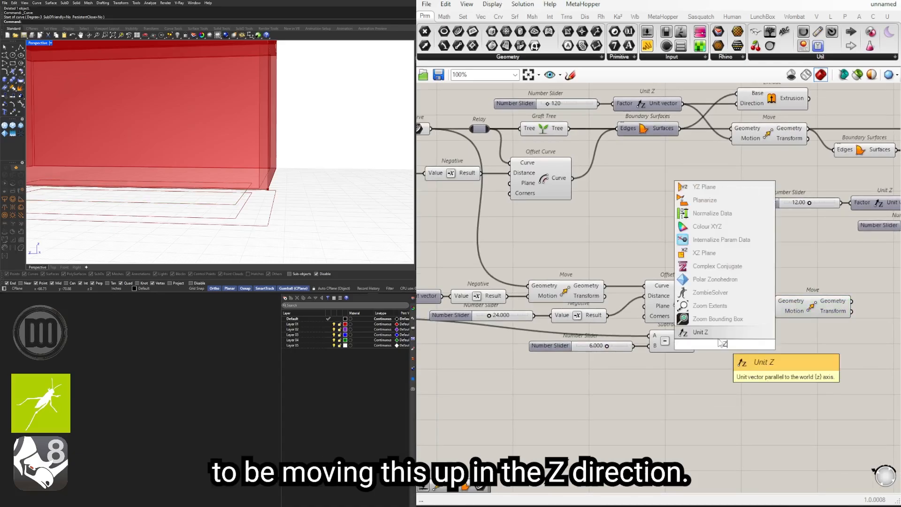
{"action": "key", "text": "Return"}
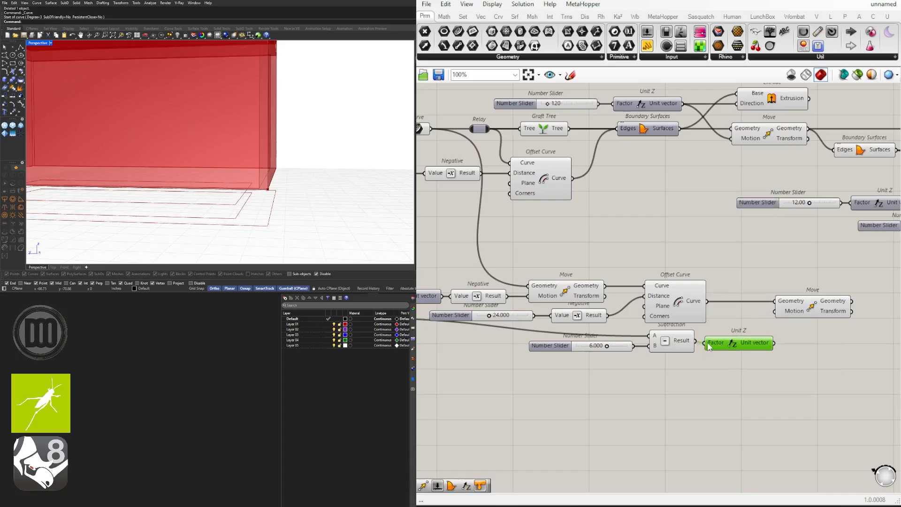
{"action": "left_click_drag", "start_coordinate": [707, 349], "coordinate": [730, 345]}
{"action": "left_click_drag", "start_coordinate": [783, 332], "coordinate": [845, 305]}
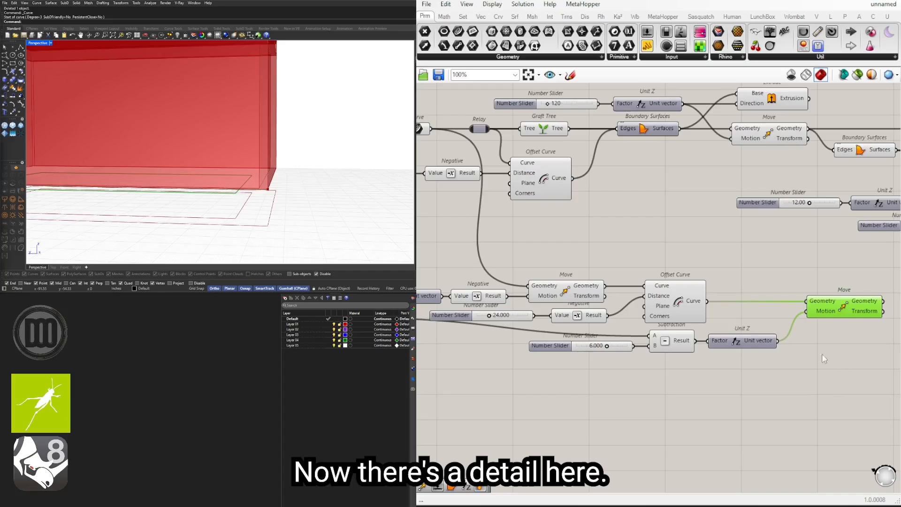
Step: Shift the 6.000 slider, Subtraction and Unit Z slightly sideways and examine the raised foundation curve from a low side view
{"action": "right_click_drag", "start_coordinate": [821, 354], "coordinate": [737, 350]}
{"action": "left_click_drag", "start_coordinate": [677, 369], "coordinate": [503, 329]}
{"action": "left_click_drag", "start_coordinate": [597, 344], "coordinate": [607, 343]}
{"action": "left_click", "coordinate": [611, 375]}
{"action": "right_click_drag", "start_coordinate": [315, 222], "coordinate": [308, 183]}
{"action": "right_click_drag", "start_coordinate": [219, 186], "coordinate": [245, 186]}
{"action": "right_click_drag", "start_coordinate": [752, 326], "coordinate": [697, 301]}
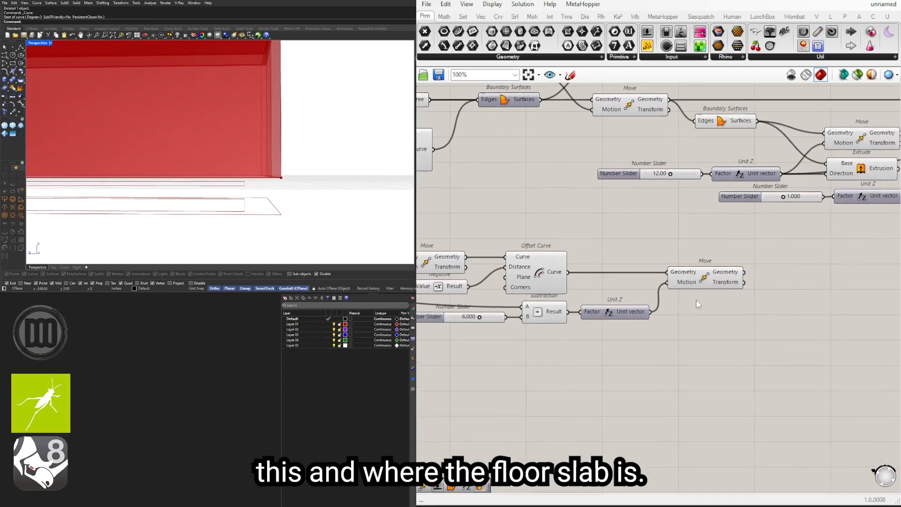
Step: Place the 6.000 slider, Subtraction and Unit Z lower beneath the Offset Curve, with the new Move kept clear of them
{"action": "left_click", "coordinate": [690, 283]}
{"action": "left_click_drag", "start_coordinate": [739, 339], "coordinate": [455, 303]}
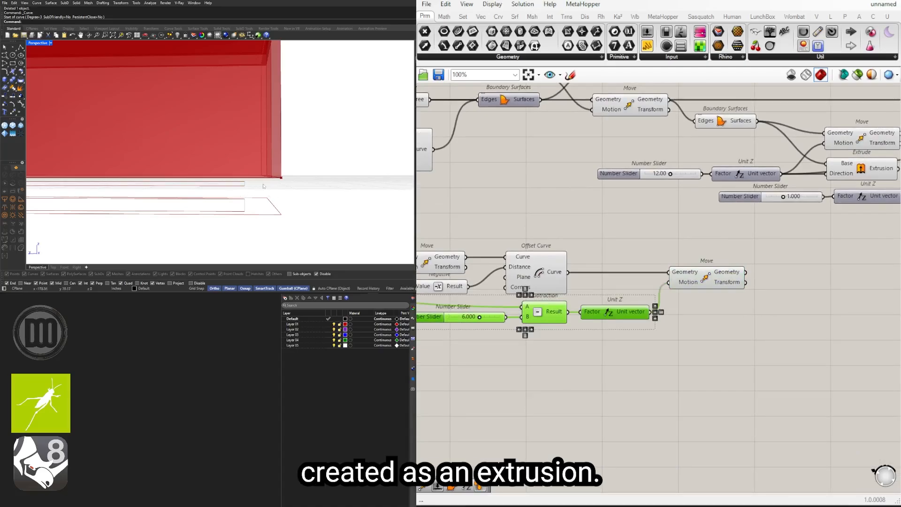
{"action": "left_click_drag", "start_coordinate": [674, 376], "coordinate": [467, 307]}
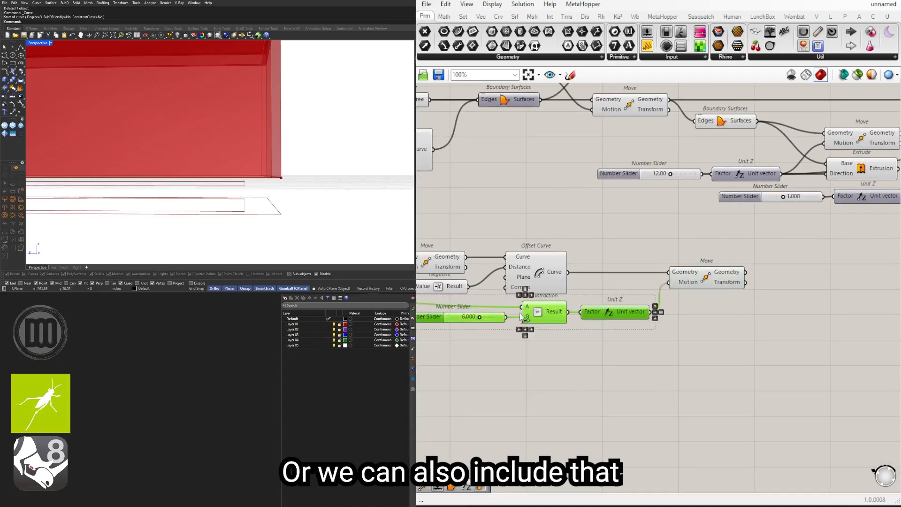
{"action": "left_click_drag", "start_coordinate": [535, 318], "coordinate": [525, 332]}
{"action": "left_click", "coordinate": [678, 308]}
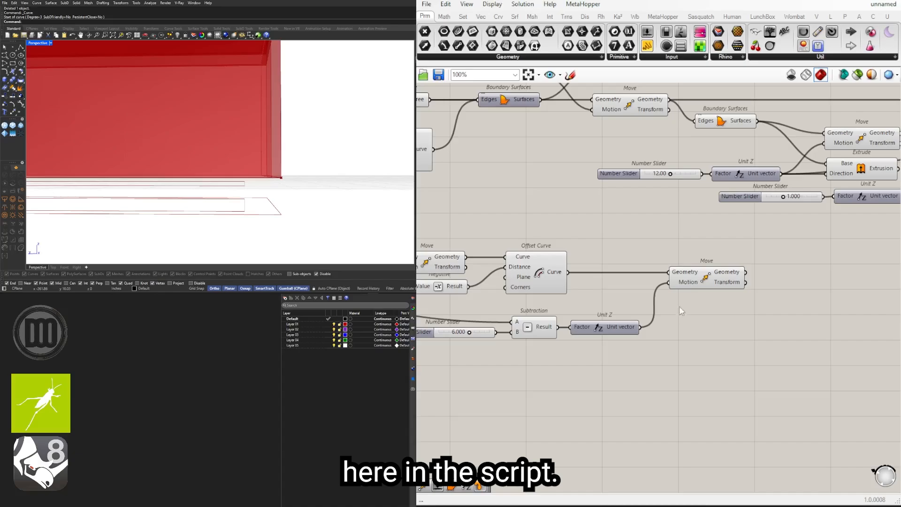
{"action": "left_click_drag", "start_coordinate": [693, 281], "coordinate": [707, 281]}
{"action": "right_click_drag", "start_coordinate": [694, 281], "coordinate": [616, 274]}
{"action": "left_click", "coordinate": [708, 287]}
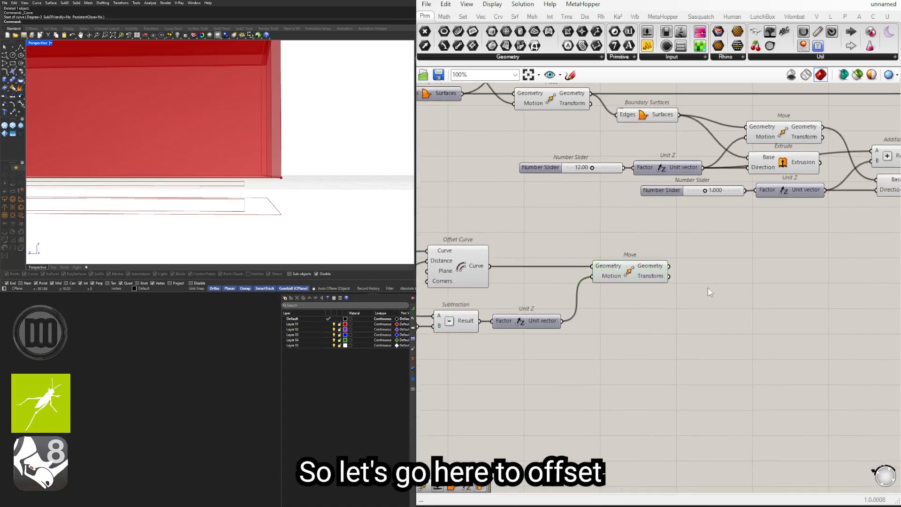
Step: Duplicate the 24.000 slider, Negative and Offset Curve beside the second Move and wire its Geometry output into the copied Offset Curve's Curve
{"action": "right_click_drag", "start_coordinate": [536, 294], "coordinate": [753, 290]}
{"action": "scroll", "coordinate": [754, 290], "scroll_direction": "down", "scroll_amount": 1}
{"action": "left_click_drag", "start_coordinate": [755, 291], "coordinate": [551, 279]}
{"action": "right_click_drag", "start_coordinate": [726, 280], "coordinate": [654, 280]}
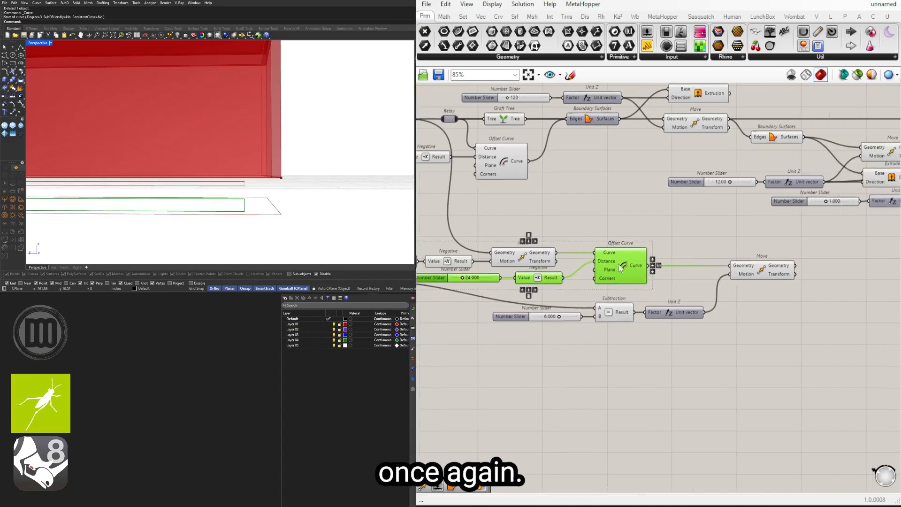
{"action": "mouse_move", "coordinate": [839, 303]}
{"action": "left_mouse_down", "text": "alt"}
{"action": "mouse_move", "coordinate": [869, 293]}
{"action": "mouse_move", "coordinate": [857, 313]}
{"action": "mouse_move", "coordinate": [844, 310]}
{"action": "left_mouse_up", "text": "alt"}
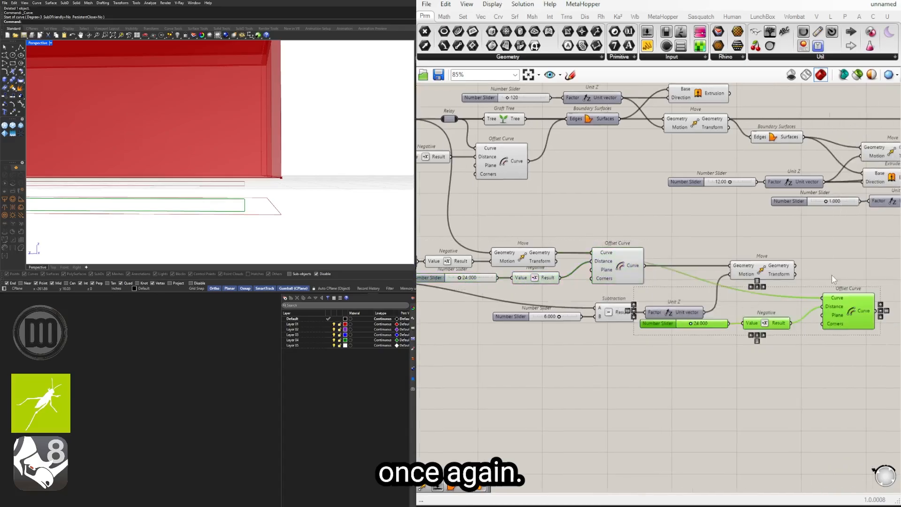
{"action": "left_click", "coordinate": [808, 274]}
{"action": "left_click_drag", "start_coordinate": [796, 265], "coordinate": [789, 310]}
Step: Line up the copied 24.000 slider with its Negative and bring the copied offset group up beside the second Move
{"action": "left_click_drag", "start_coordinate": [710, 324], "coordinate": [741, 307]}
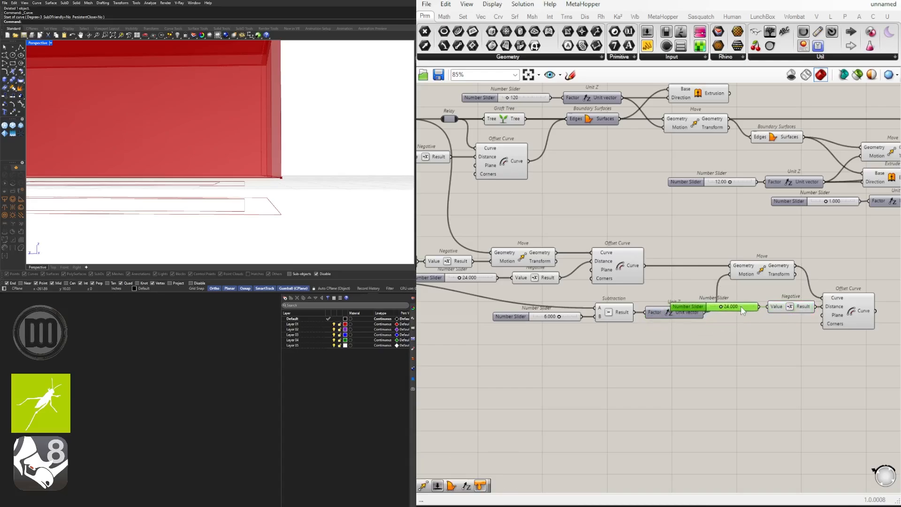
{"action": "right_click_drag", "start_coordinate": [898, 351], "coordinate": [840, 342]}
{"action": "left_click_drag", "start_coordinate": [840, 343], "coordinate": [661, 294]}
{"action": "left_click_drag", "start_coordinate": [739, 298], "coordinate": [805, 285]}
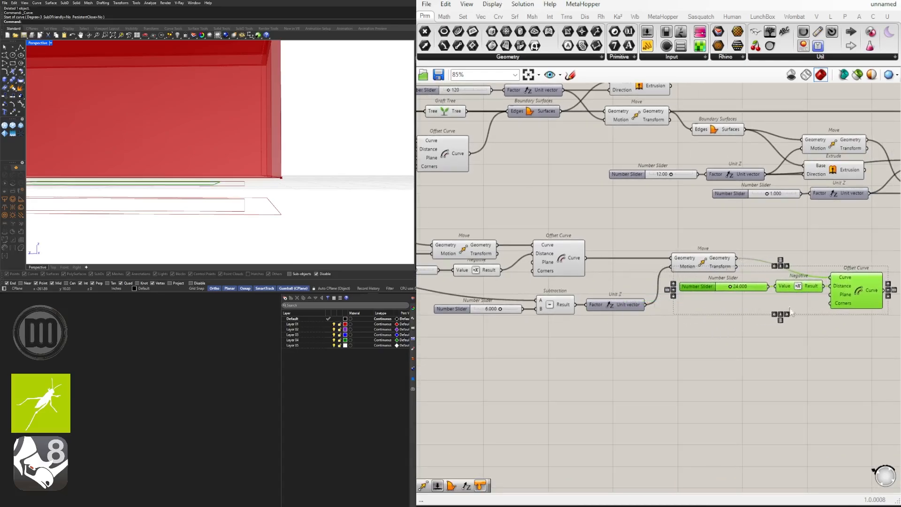
{"action": "left_click", "coordinate": [755, 316]}
Step: Delete the copied 24.000 slider and put a new 4.000 number slider in front of the copied Negative
{"action": "left_click", "coordinate": [705, 287]}
{"action": "key", "text": "Delete"}
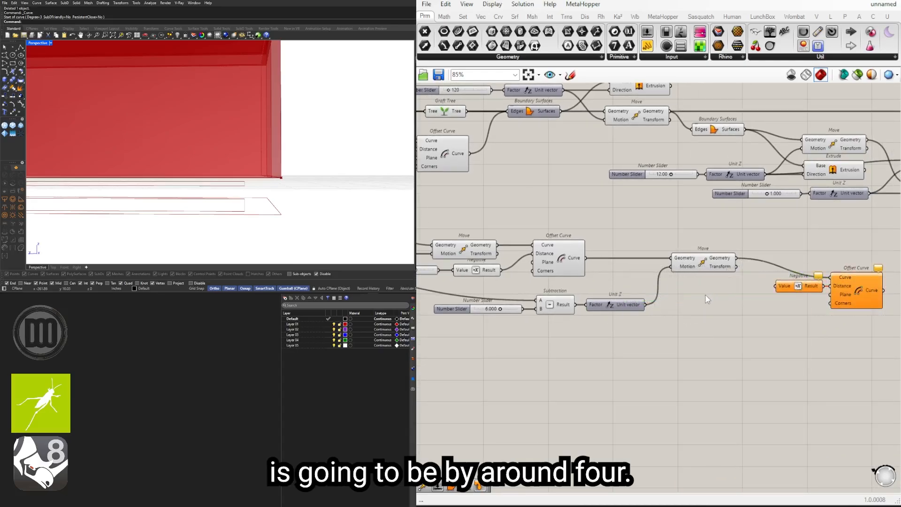
{"action": "double_click", "coordinate": [715, 292]}
{"action": "type", "text": "4"}
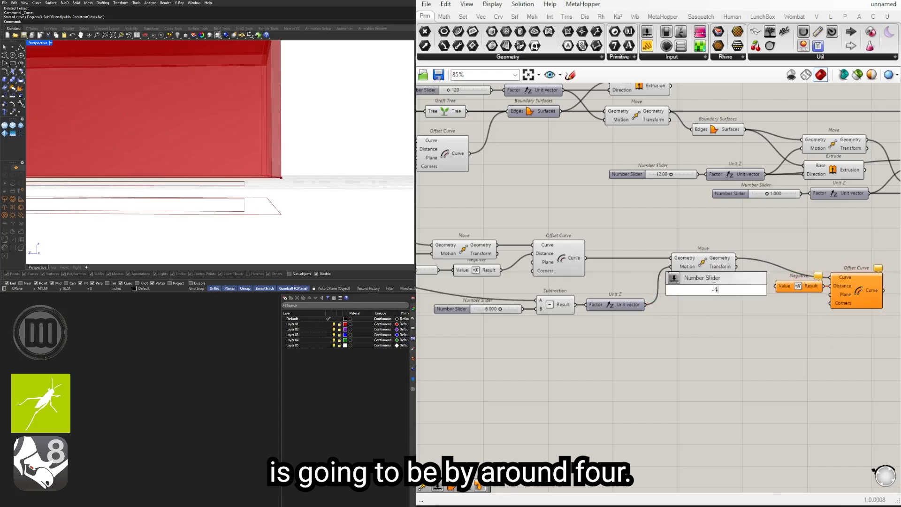
{"action": "type", "text": ".0"}
{"action": "key", "text": "Return"}
{"action": "scroll", "coordinate": [757, 286], "scroll_direction": "up", "scroll_amount": 3}
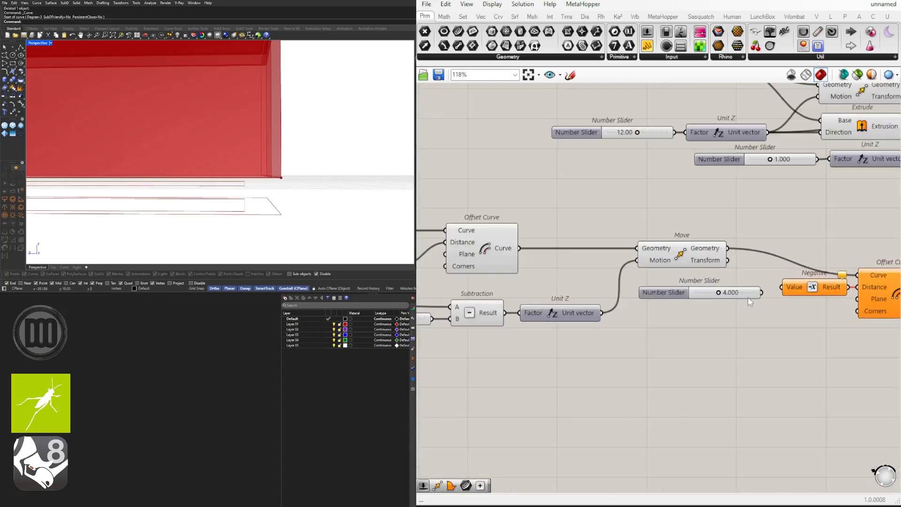
{"action": "left_click_drag", "start_coordinate": [756, 290], "coordinate": [755, 289]}
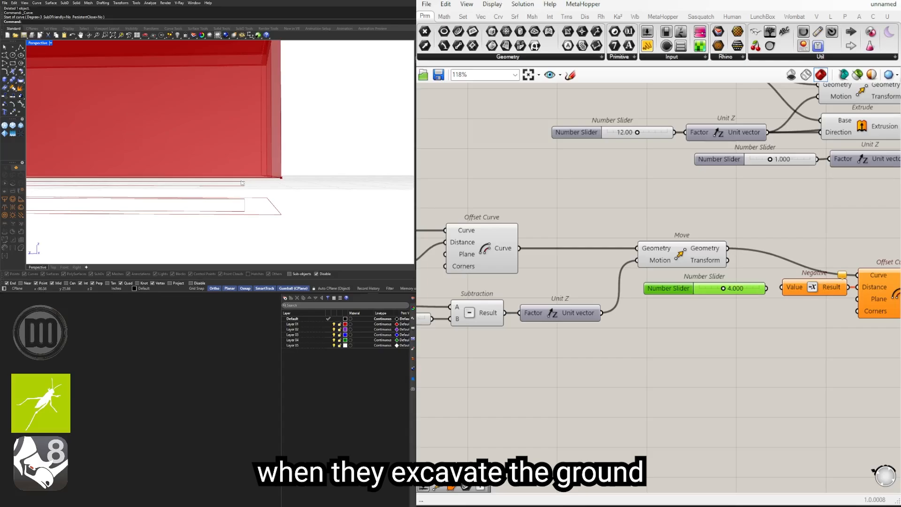
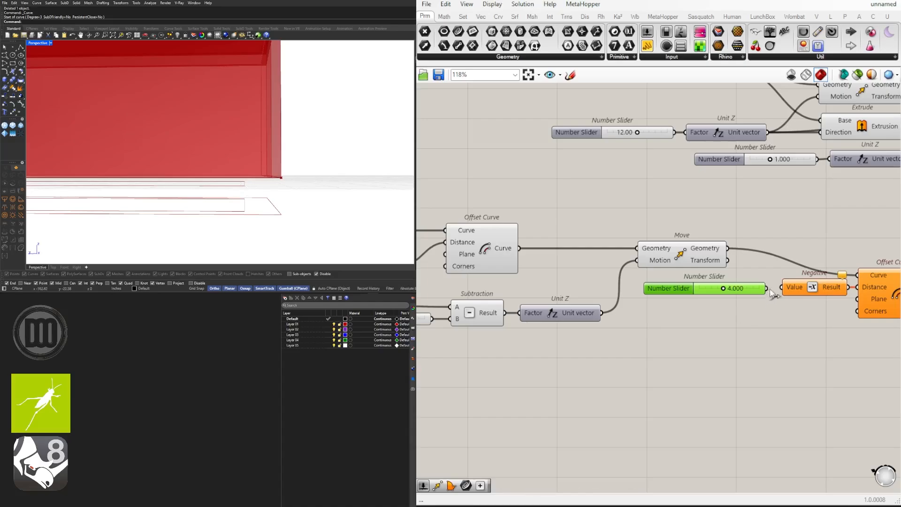
Step: Wire the 4.000 slider into the Value of the copied Negative that drives the second offset distance
{"action": "left_click_drag", "start_coordinate": [768, 289], "coordinate": [783, 288]}
{"action": "right_click_drag", "start_coordinate": [879, 289], "coordinate": [803, 290]}
{"action": "left_click", "coordinate": [807, 288]}
{"action": "right_click_drag", "start_coordinate": [231, 183], "coordinate": [254, 176]}
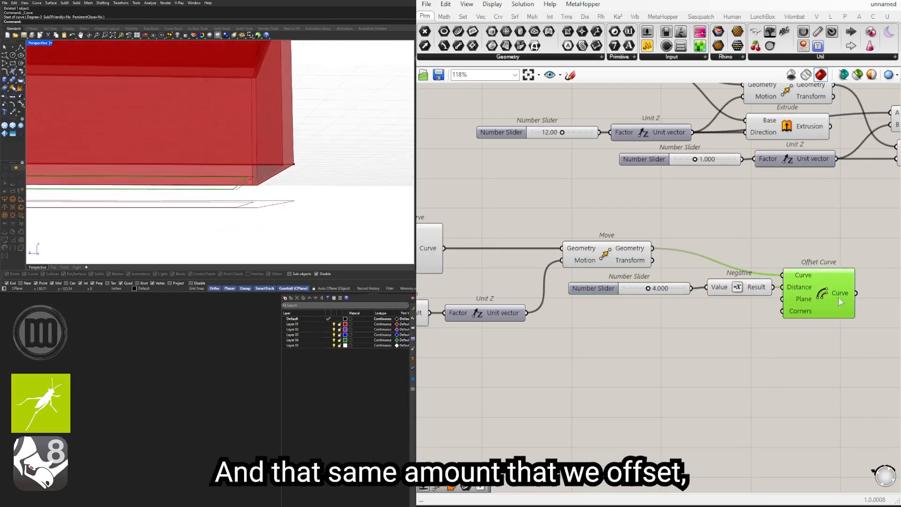
Step: Place the copied Offset Curve farther along from the second Move and level with it, leaving room beyond the Negative
{"action": "left_click_drag", "start_coordinate": [839, 297], "coordinate": [871, 300]}
{"action": "left_click", "coordinate": [727, 287]}
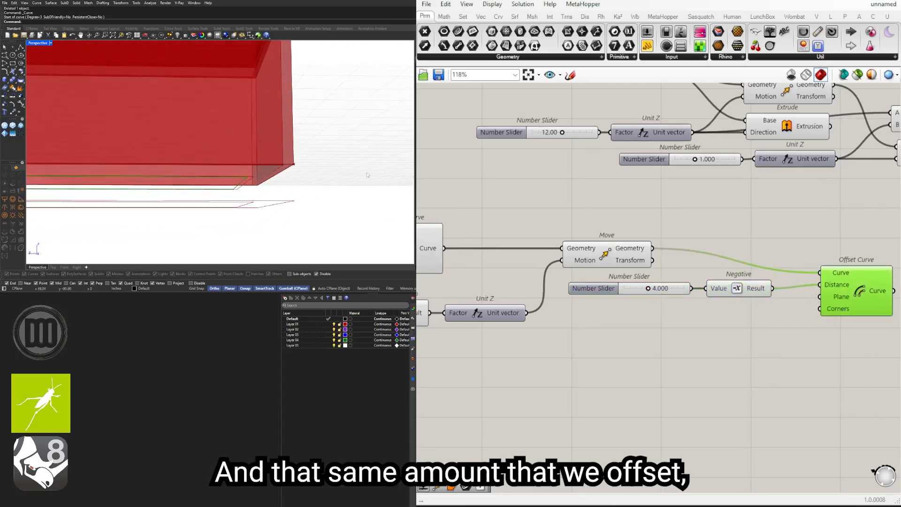
{"action": "right_click_drag", "start_coordinate": [300, 181], "coordinate": [303, 187]}
{"action": "left_click", "coordinate": [612, 254]}
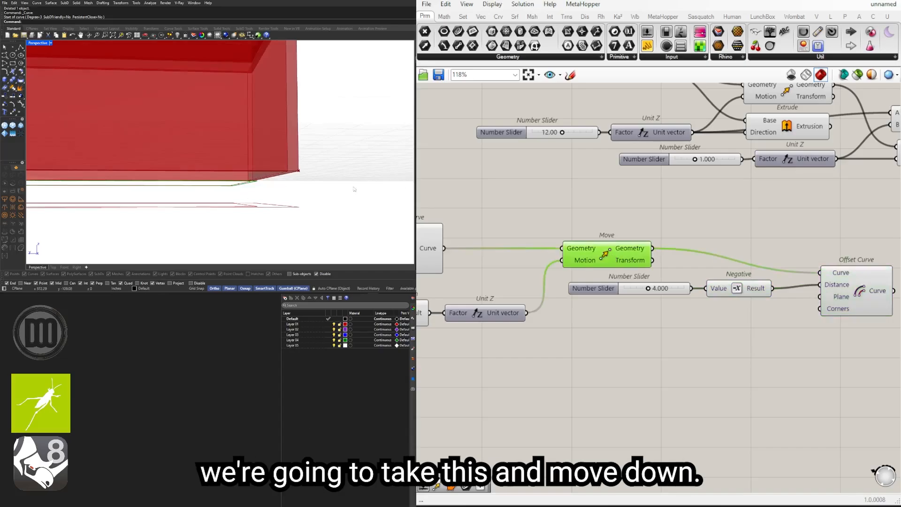
{"action": "right_click_drag", "start_coordinate": [817, 221], "coordinate": [684, 225]}
{"action": "left_click_drag", "start_coordinate": [739, 297], "coordinate": [794, 273]}
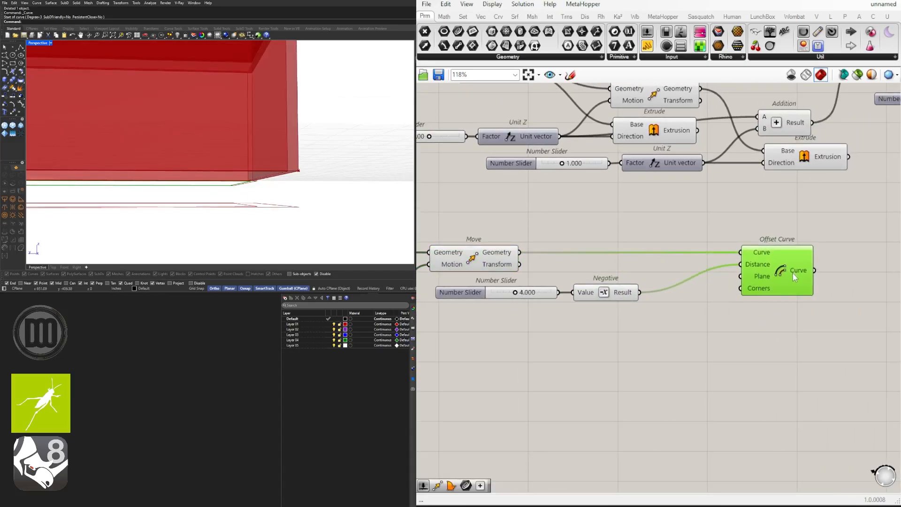
{"action": "left_click", "coordinate": [761, 318]}
Step: Add a new Move component beneath the second Offset Curve
{"action": "scroll", "coordinate": [597, 287], "scroll_direction": "down", "scroll_amount": 1}
{"action": "right_click_drag", "start_coordinate": [490, 260], "coordinate": [555, 258]}
{"action": "left_click", "coordinate": [577, 259]}
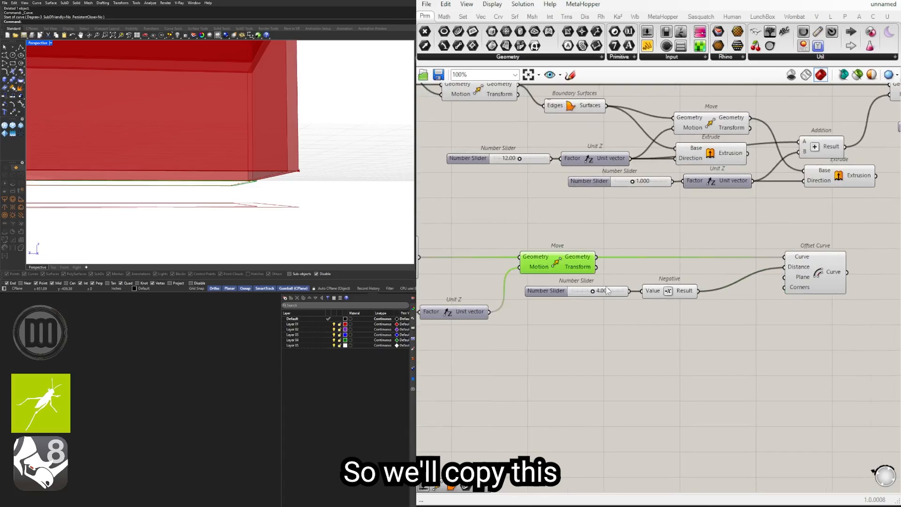
{"action": "left_click", "coordinate": [772, 309]}
{"action": "double_click", "coordinate": [749, 321]}
{"action": "type", "text": "M"}
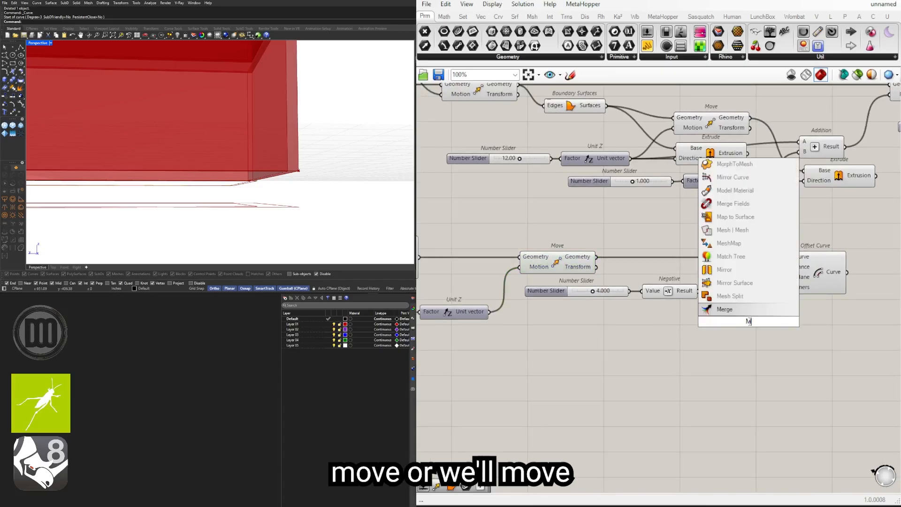
{"action": "type", "text": "OVE"}
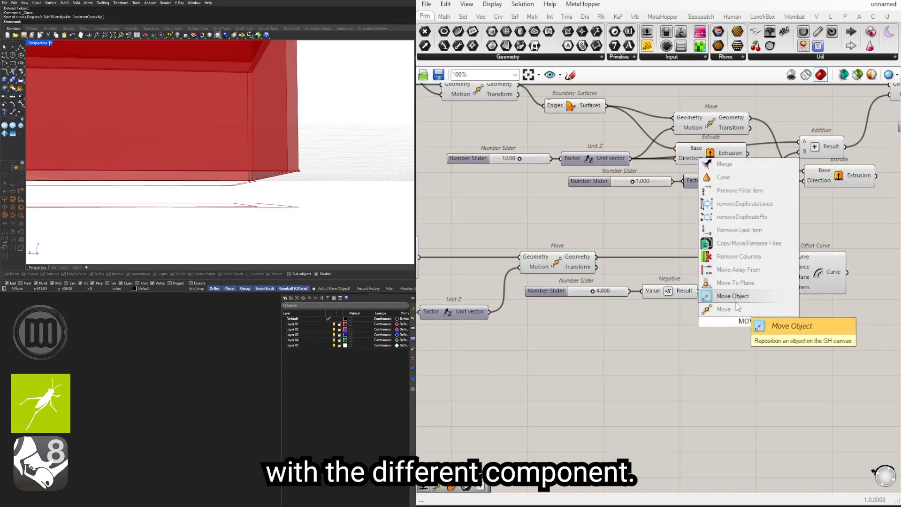
{"action": "left_click", "coordinate": [736, 305]}
Step: Lower the 4.000 slider with its Negative and wire the second Move's Geometry output into the new Move's Geometry
{"action": "left_click_drag", "start_coordinate": [686, 315], "coordinate": [585, 287]}
{"action": "left_click_drag", "start_coordinate": [657, 292], "coordinate": [510, 338]}
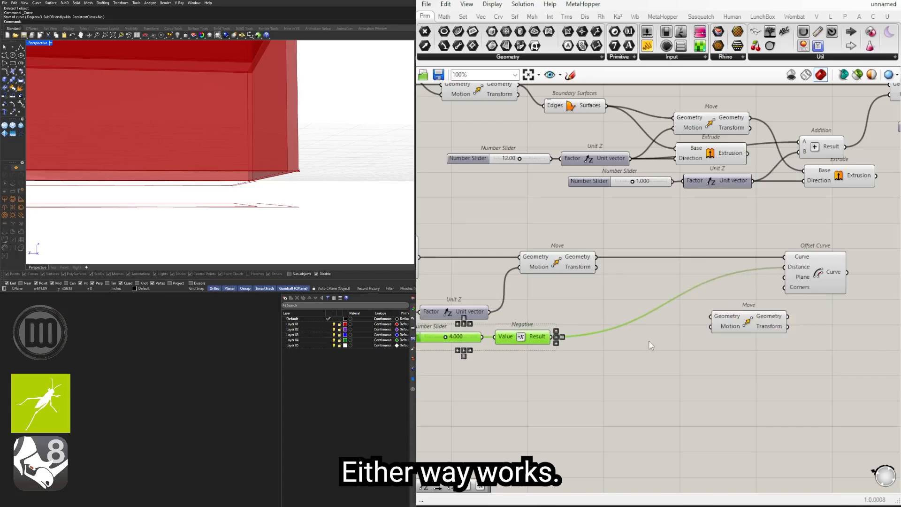
{"action": "left_click", "coordinate": [649, 345]}
{"action": "left_click_drag", "start_coordinate": [596, 256], "coordinate": [817, 326]}
{"action": "left_click_drag", "start_coordinate": [521, 336], "coordinate": [646, 304]}
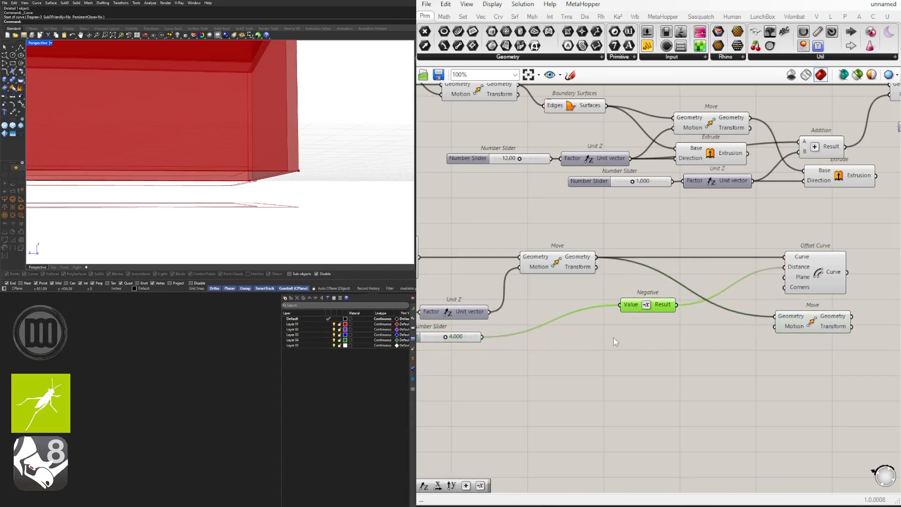
Step: Add a Unit Z driven by the Negative of the 4.000 slider and wire its vector into the new Move's Motion
{"action": "double_click", "coordinate": [632, 338]}
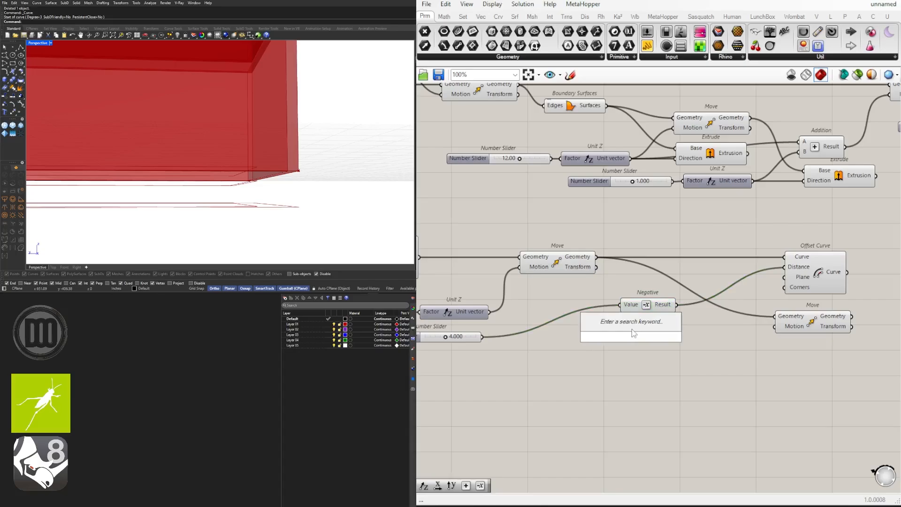
{"action": "type", "text": "z"}
{"action": "left_click", "coordinate": [624, 326]}
{"action": "left_click_drag", "start_coordinate": [637, 304], "coordinate": [515, 338]}
{"action": "left_click_drag", "start_coordinate": [643, 341], "coordinate": [720, 331]}
{"action": "left_click_drag", "start_coordinate": [777, 328], "coordinate": [778, 327]}
{"action": "left_click", "coordinate": [812, 323]}
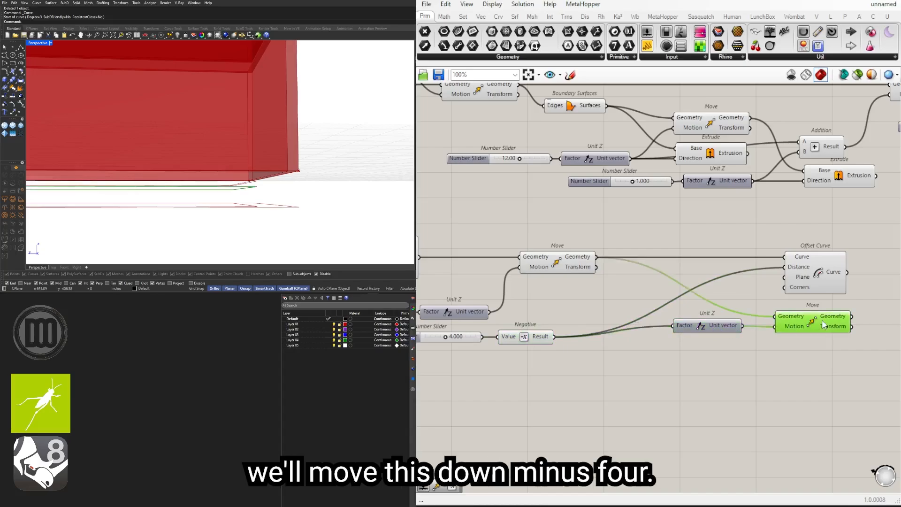
Step: Turn off the preview of the second Move that feeds the new Move and the second Offset Curve
{"action": "left_click", "coordinate": [549, 261]}
{"action": "middle_click", "coordinate": [539, 264]}
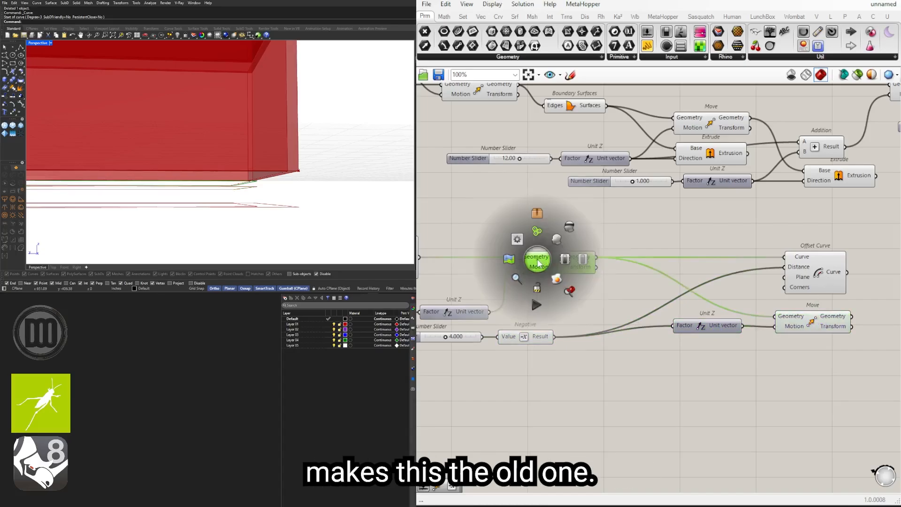
{"action": "left_click", "coordinate": [570, 227]}
{"action": "right_click_drag", "start_coordinate": [275, 133], "coordinate": [286, 191]}
{"action": "scroll", "coordinate": [680, 285], "scroll_direction": "down", "scroll_amount": 3}
{"action": "right_click_drag", "start_coordinate": [848, 259], "coordinate": [810, 288]}
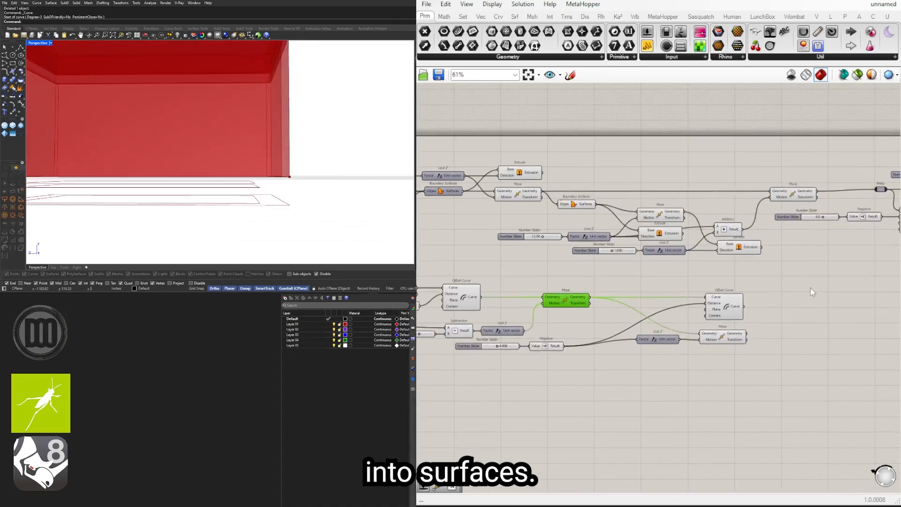
Step: Turn off the preview of the wall Extrude driven by the 120 slider
{"action": "left_click", "coordinate": [810, 288]}
{"action": "left_click", "coordinate": [747, 247]}
{"action": "right_click_drag", "start_coordinate": [896, 247], "coordinate": [697, 264]}
{"action": "left_click", "coordinate": [699, 269]}
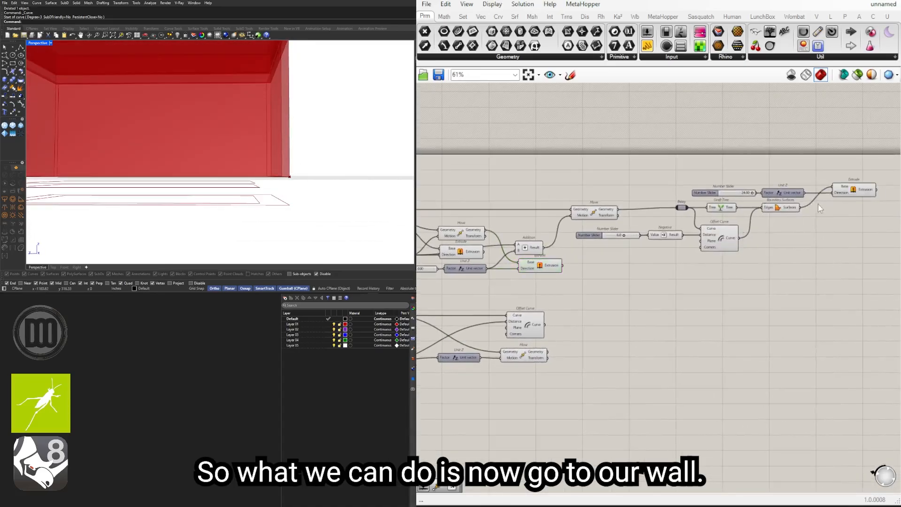
{"action": "left_click", "coordinate": [529, 266]}
{"action": "right_click_drag", "start_coordinate": [436, 243], "coordinate": [677, 243]}
{"action": "left_click", "coordinate": [698, 252]}
{"action": "right_click_drag", "start_coordinate": [544, 216], "coordinate": [685, 220]}
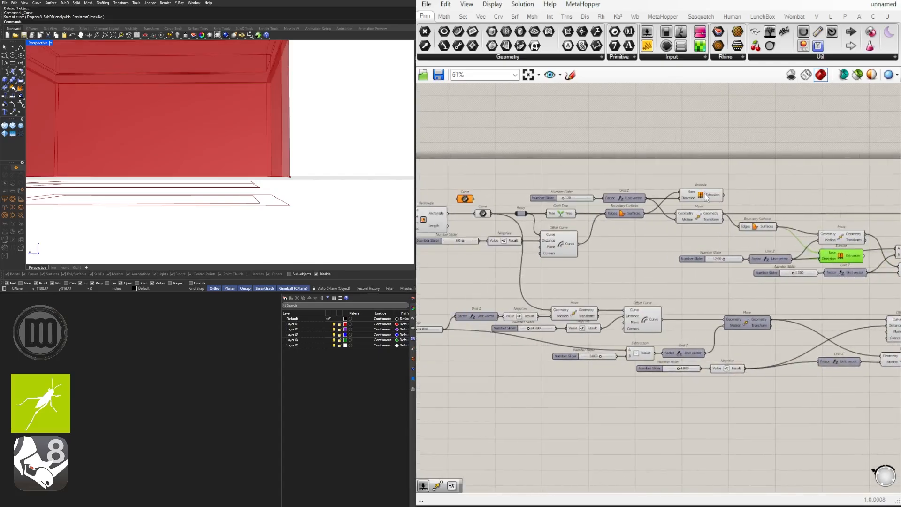
{"action": "left_click", "coordinate": [700, 196]}
{"action": "middle_click", "coordinate": [700, 197]}
{"action": "left_click", "coordinate": [727, 168]}
{"action": "right_click_drag", "start_coordinate": [334, 126], "coordinate": [291, 168]}
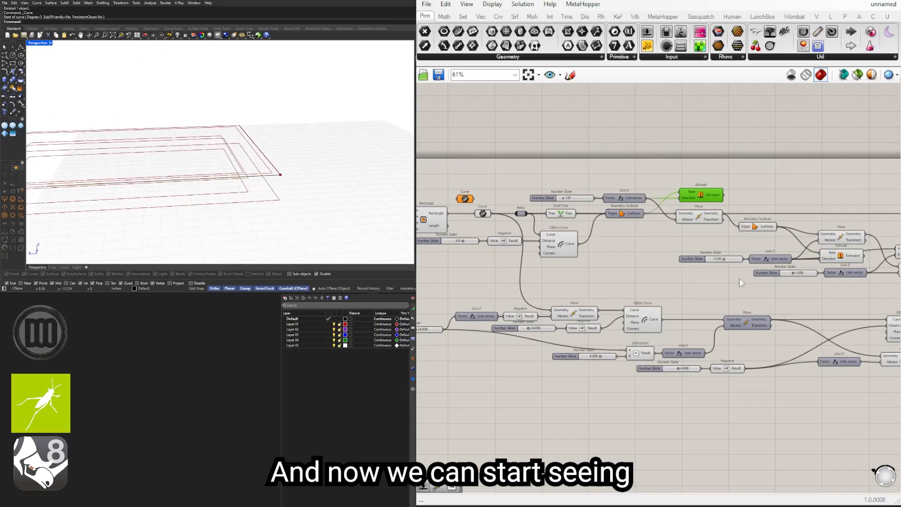
Step: Turn off the preview of the wall's Offset Curve group, including its 6.0 slider and Negative
{"action": "scroll", "coordinate": [746, 290], "scroll_direction": "down", "scroll_amount": 3}
{"action": "scroll", "coordinate": [628, 230], "scroll_direction": "up", "scroll_amount": 3}
{"action": "left_click", "coordinate": [574, 285]}
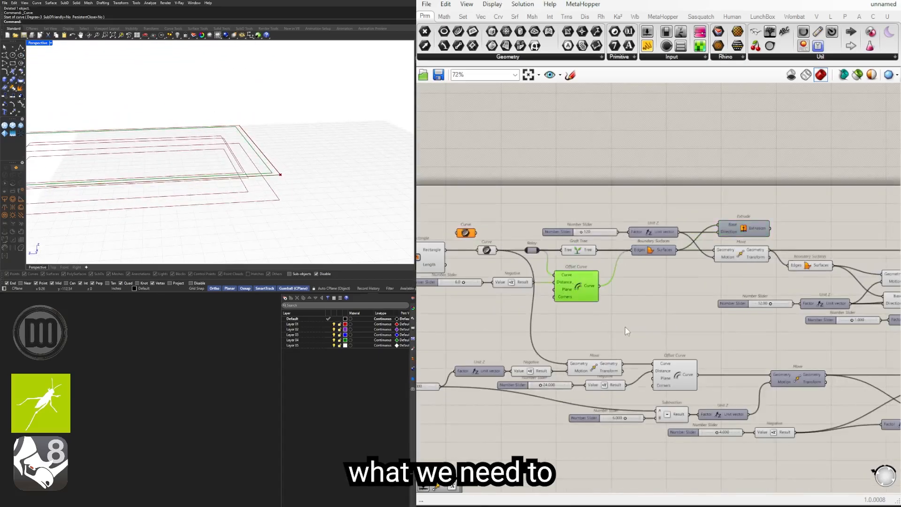
{"action": "right_click_drag", "start_coordinate": [627, 331], "coordinate": [759, 303]}
{"action": "left_click", "coordinate": [790, 301]}
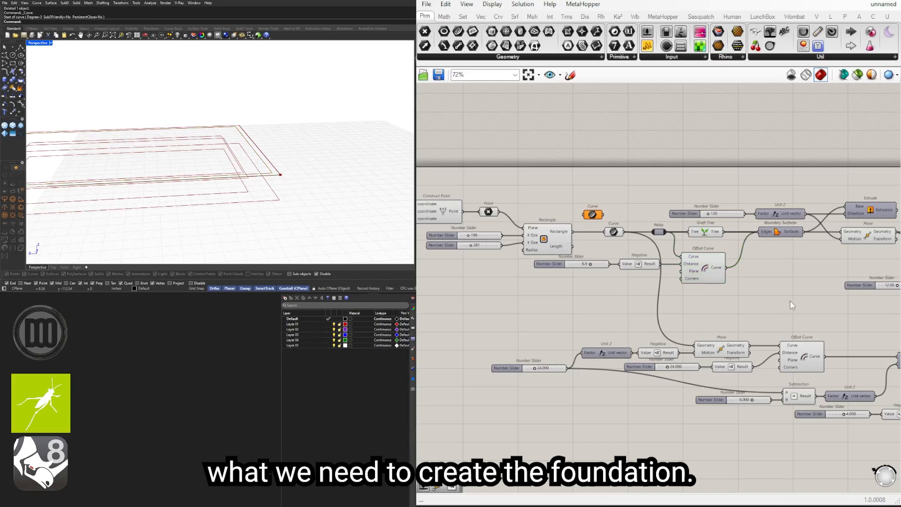
{"action": "left_click_drag", "start_coordinate": [790, 302], "coordinate": [589, 246]}
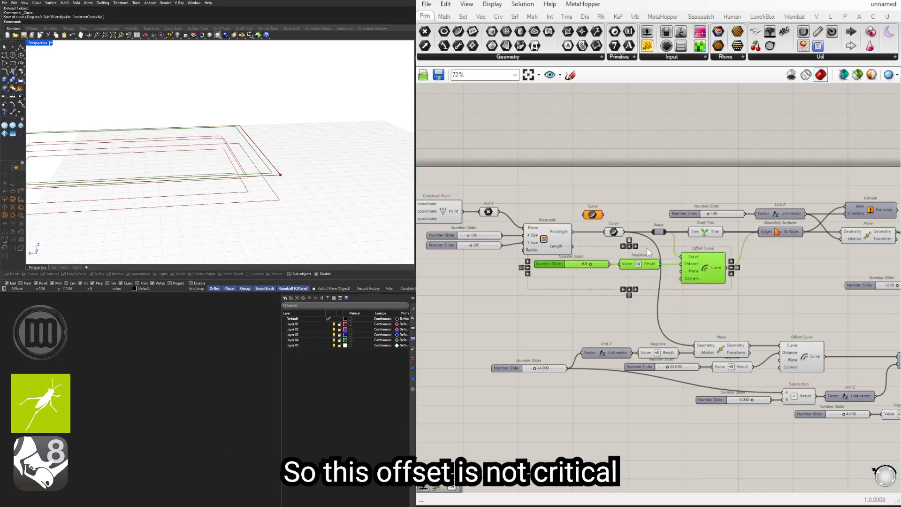
{"action": "scroll", "coordinate": [647, 248], "scroll_direction": "up", "scroll_amount": 1}
{"action": "middle_click", "coordinate": [647, 248]}
{"action": "left_click", "coordinate": [681, 220]}
{"action": "mouse_move", "coordinate": [349, 136]}
{"action": "right_mouse_down"}
{"action": "mouse_move", "coordinate": [320, 154]}
{"action": "mouse_move", "coordinate": [334, 135]}
{"action": "right_mouse_up"}
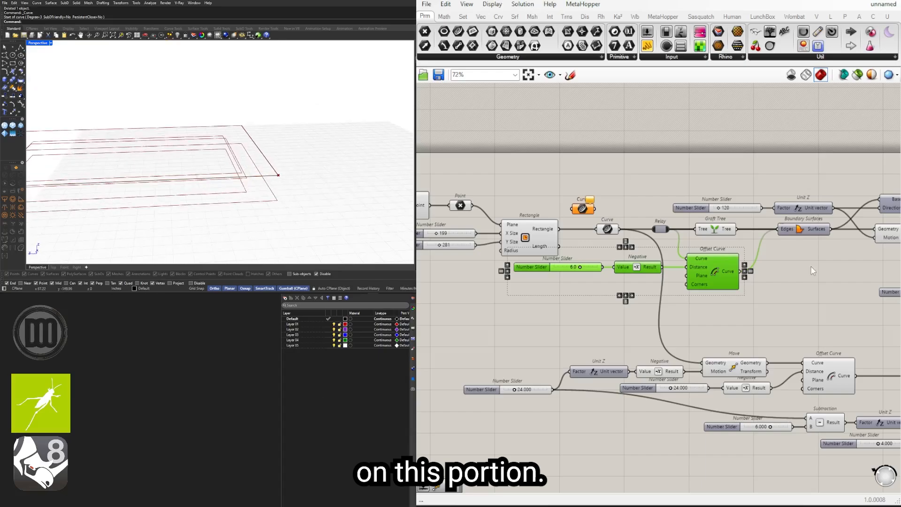
Step: Examine the second Offset Curve, the first lowered Move and the original Curve to identify which outlines bound the foundation's outer face
{"action": "scroll", "coordinate": [811, 267], "scroll_direction": "down", "scroll_amount": 2}
{"action": "right_click_drag", "start_coordinate": [812, 267], "coordinate": [486, 243]}
{"action": "scroll", "coordinate": [716, 321], "scroll_direction": "up", "scroll_amount": 3}
{"action": "left_click", "coordinate": [701, 319]}
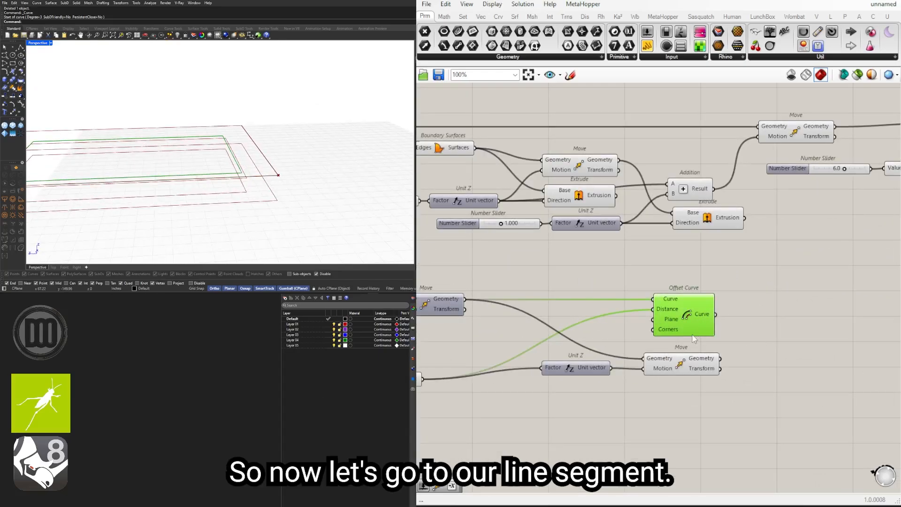
{"action": "scroll", "coordinate": [694, 339], "scroll_direction": "down", "scroll_amount": 2}
{"action": "right_click_drag", "start_coordinate": [436, 337], "coordinate": [662, 336]}
{"action": "scroll", "coordinate": [659, 335], "scroll_direction": "down", "scroll_amount": 2}
{"action": "scroll", "coordinate": [526, 310], "scroll_direction": "up", "scroll_amount": 3}
{"action": "left_click", "coordinate": [584, 317]}
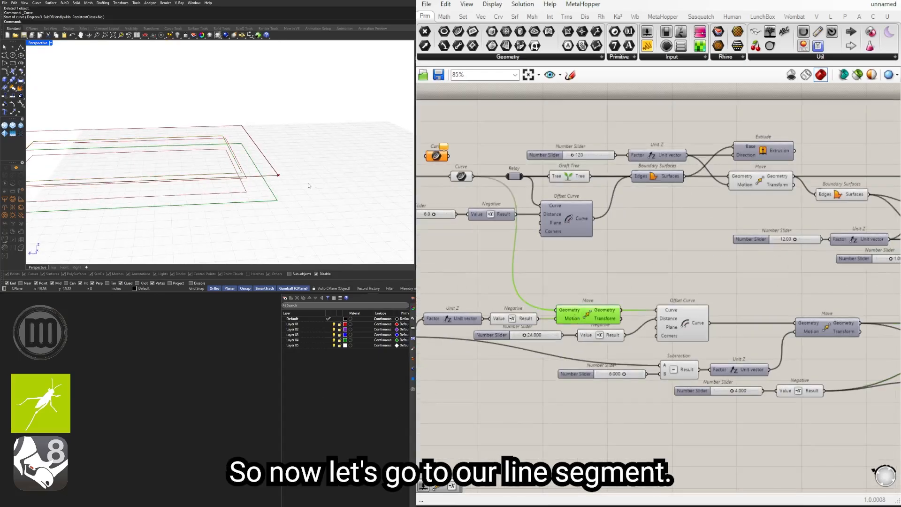
{"action": "right_click_drag", "start_coordinate": [530, 320], "coordinate": [635, 330]}
{"action": "left_click", "coordinate": [565, 186], "text": "shift"}
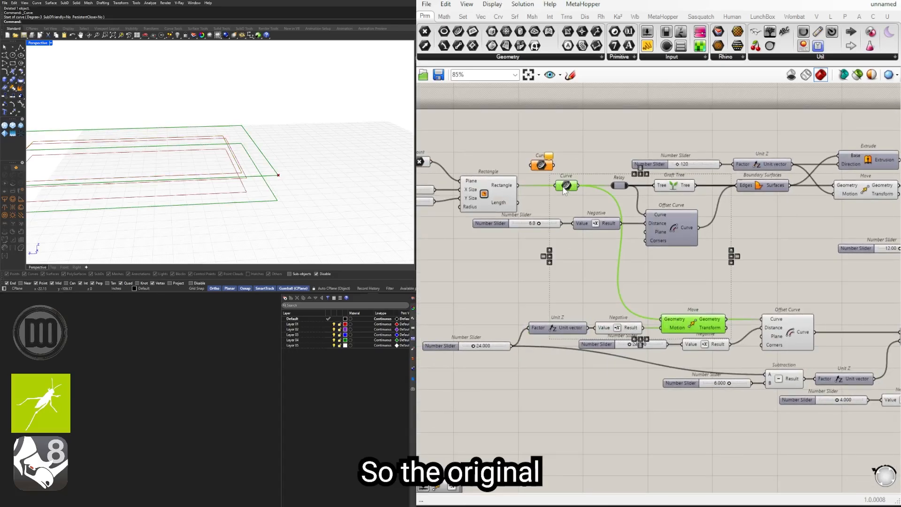
Step: Add a Loft and wire both the original Curve and the first Move's Geometry into its Curves
{"action": "double_click", "coordinate": [712, 297]}
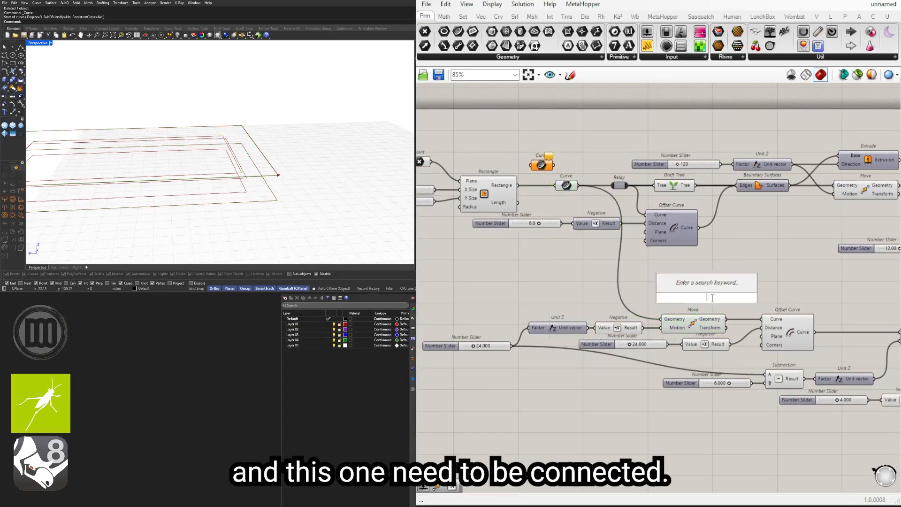
{"action": "type", "text": "LOFT"}
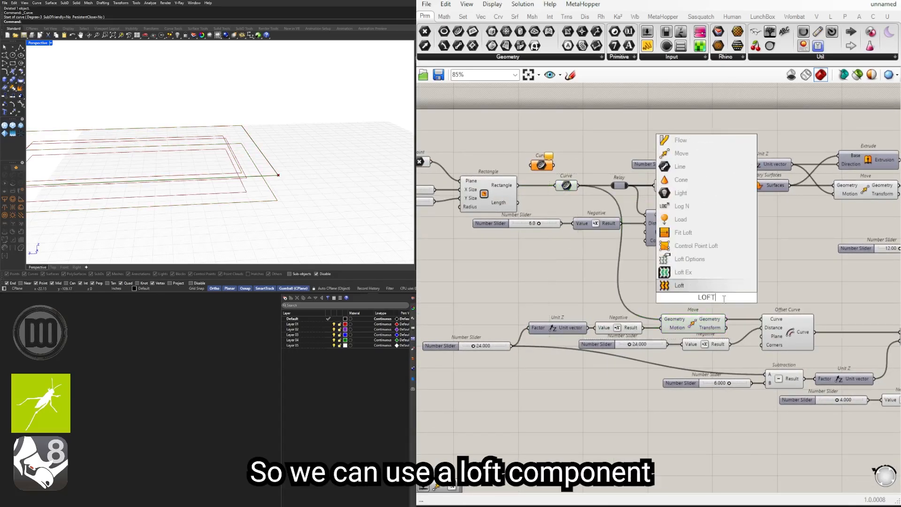
{"action": "left_click", "coordinate": [702, 285]}
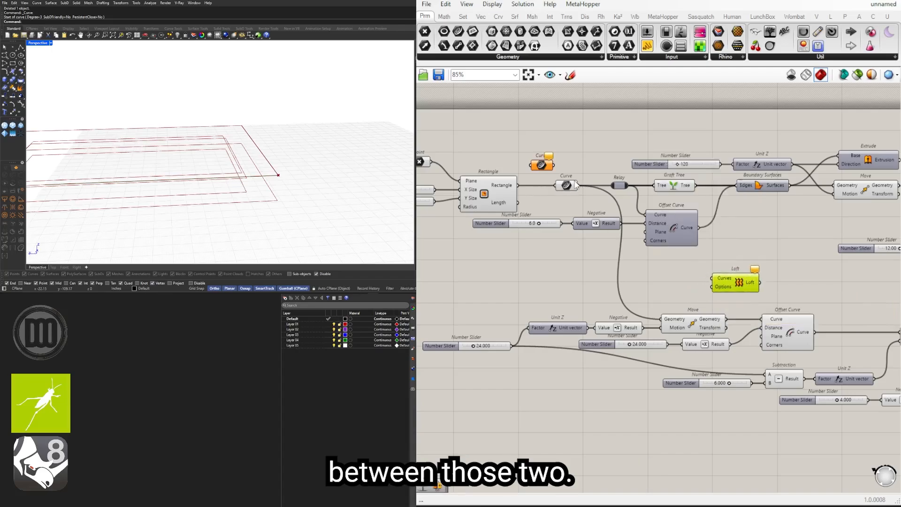
{"action": "left_click_drag", "start_coordinate": [578, 185], "coordinate": [794, 281]}
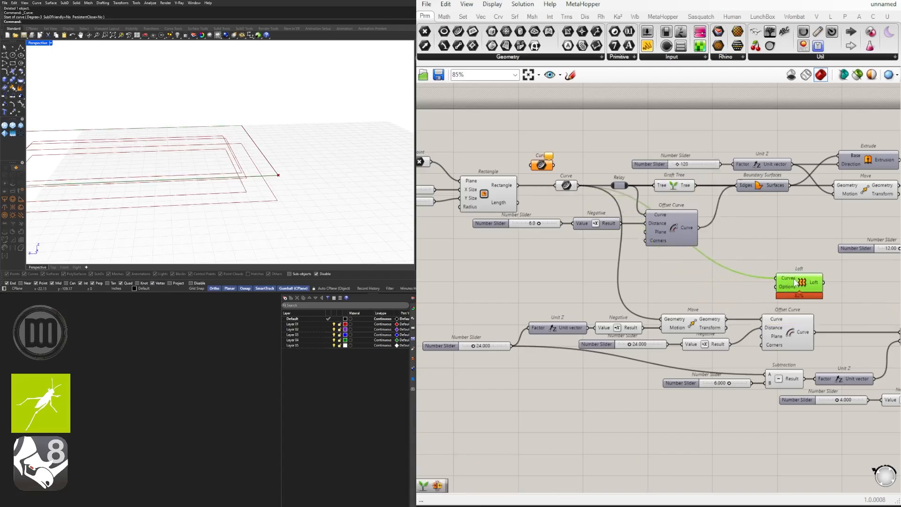
{"action": "left_click_drag", "start_coordinate": [720, 318], "coordinate": [795, 282]}
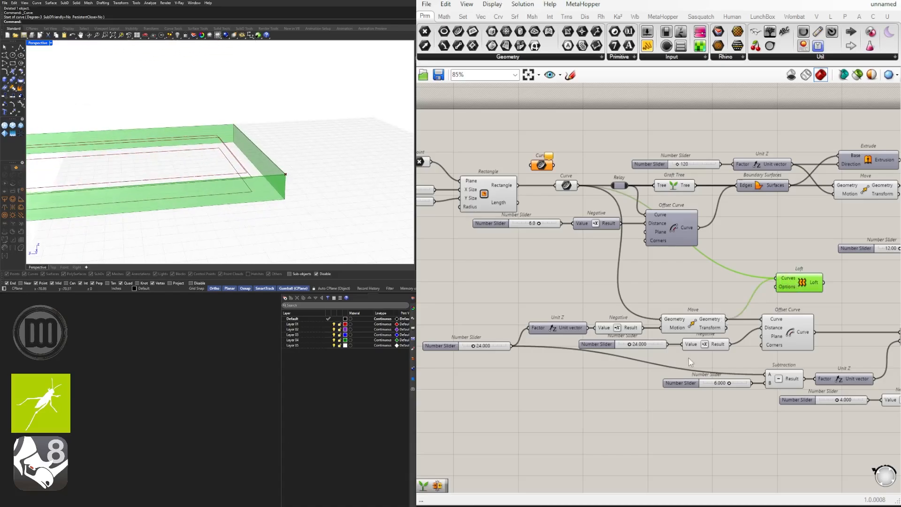
Step: Place the Loft above the first foundation Offset Curve and check the outlines of that Offset Curve and the first Move
{"action": "right_click_drag", "start_coordinate": [765, 294], "coordinate": [649, 283]}
{"action": "left_click_drag", "start_coordinate": [691, 283], "coordinate": [680, 280]}
{"action": "left_click", "coordinate": [676, 329]}
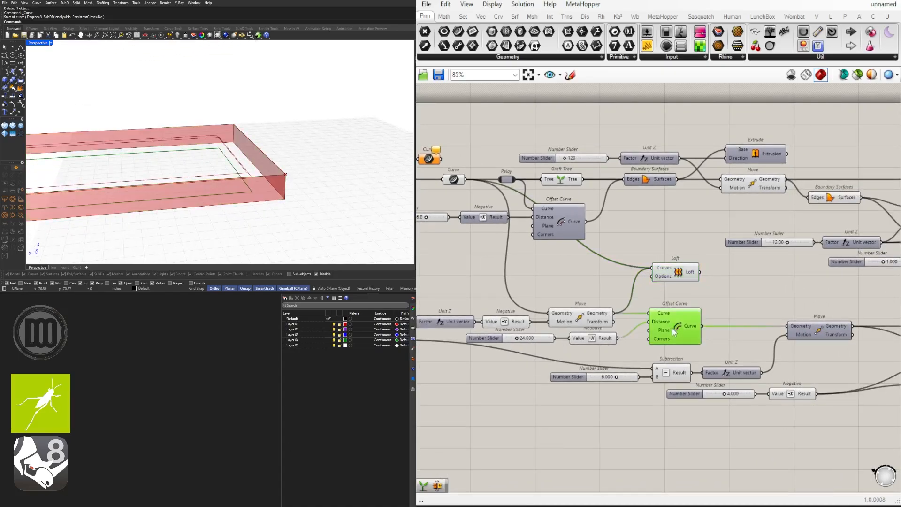
{"action": "left_click", "coordinate": [591, 314]}
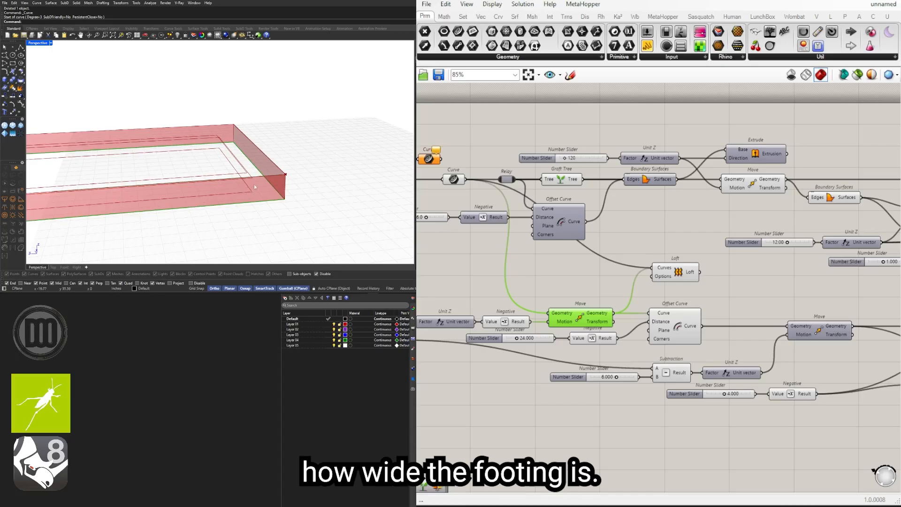
{"action": "right_click_drag", "start_coordinate": [549, 296], "coordinate": [518, 293]}
Step: Duplicate the Loft and rewire the copy's Curves to take the first Move's Geometry and the first foundation Offset Curve
{"action": "left_click_drag", "start_coordinate": [647, 278], "coordinate": [711, 299], "text": "alt"}
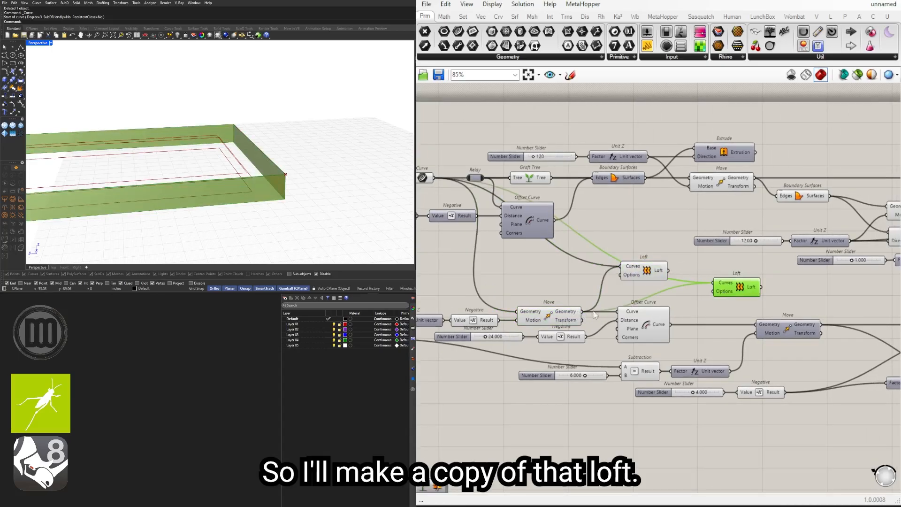
{"action": "left_click_drag", "start_coordinate": [729, 290], "coordinate": [719, 295]}
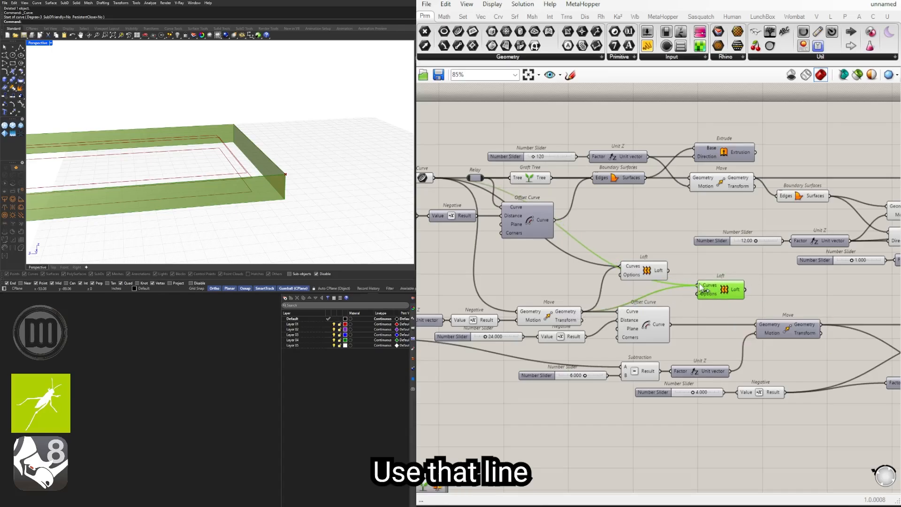
{"action": "left_click_drag", "start_coordinate": [699, 284], "coordinate": [745, 290]}
{"action": "right_click_drag", "start_coordinate": [303, 158], "coordinate": [302, 170]}
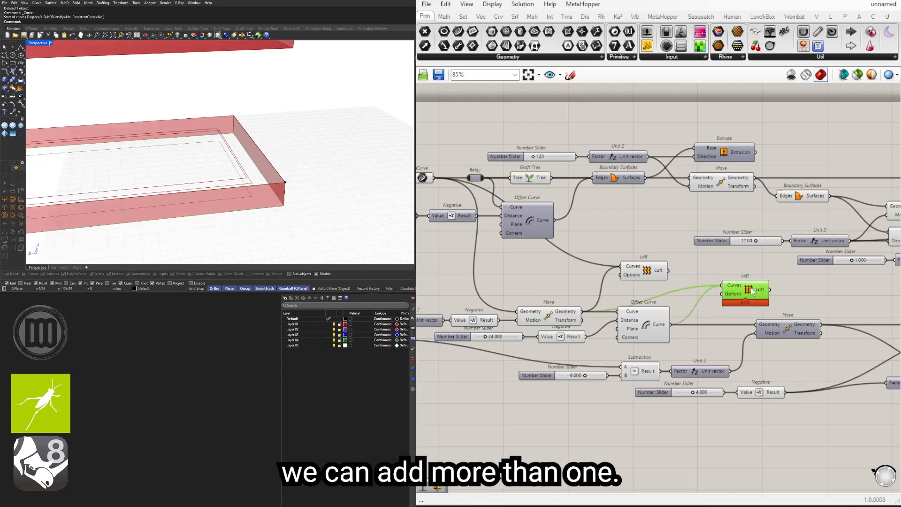
{"action": "left_click_drag", "start_coordinate": [751, 291], "coordinate": [787, 298]}
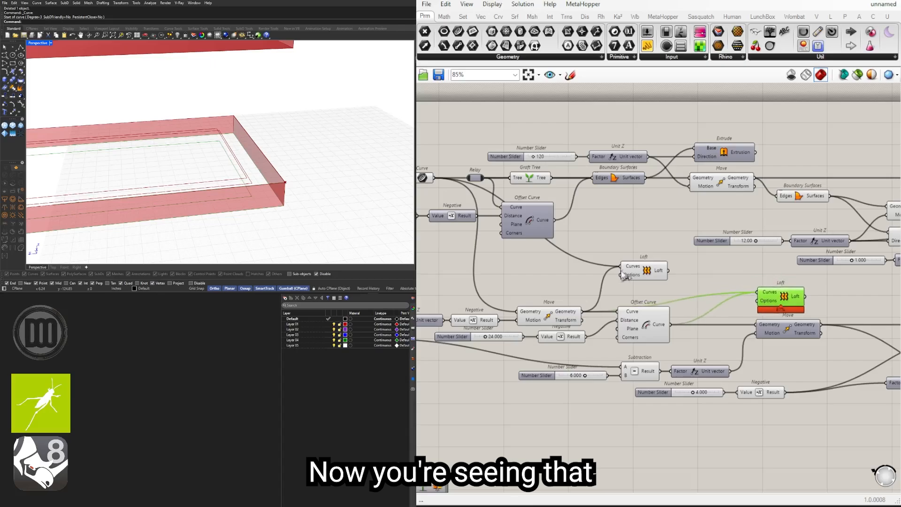
Step: Add a Graft Tree and route the first Move's Geometry through it into the second Loft's Curves
{"action": "left_click_drag", "start_coordinate": [648, 272], "coordinate": [656, 269]}
{"action": "double_click", "coordinate": [717, 284]}
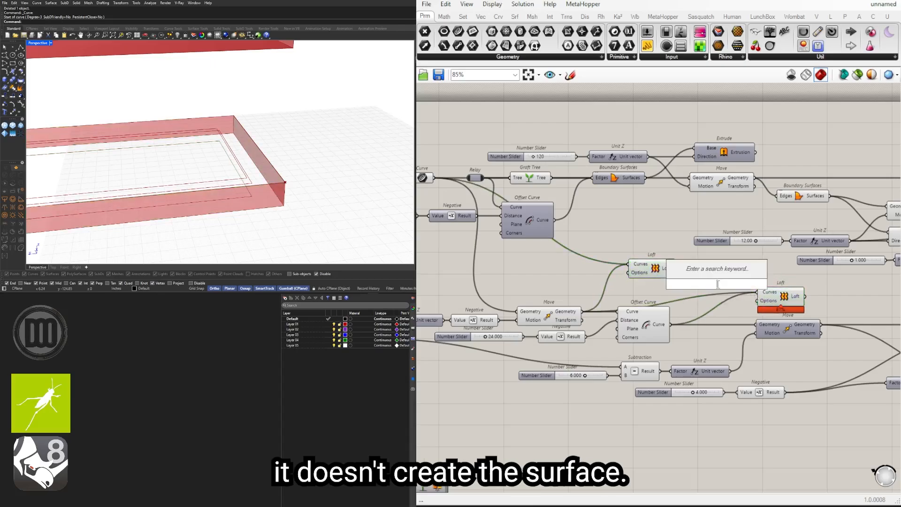
{"action": "type", "text": "GRAFT"}
{"action": "left_click", "coordinate": [712, 270]}
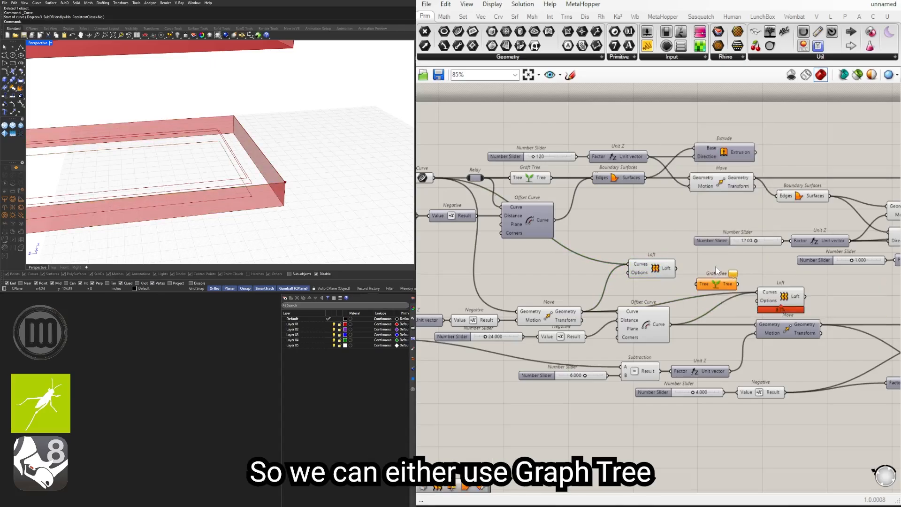
{"action": "left_click_drag", "start_coordinate": [657, 308], "coordinate": [758, 292]}
{"action": "left_click_drag", "start_coordinate": [671, 325], "coordinate": [697, 319], "text": "shift"}
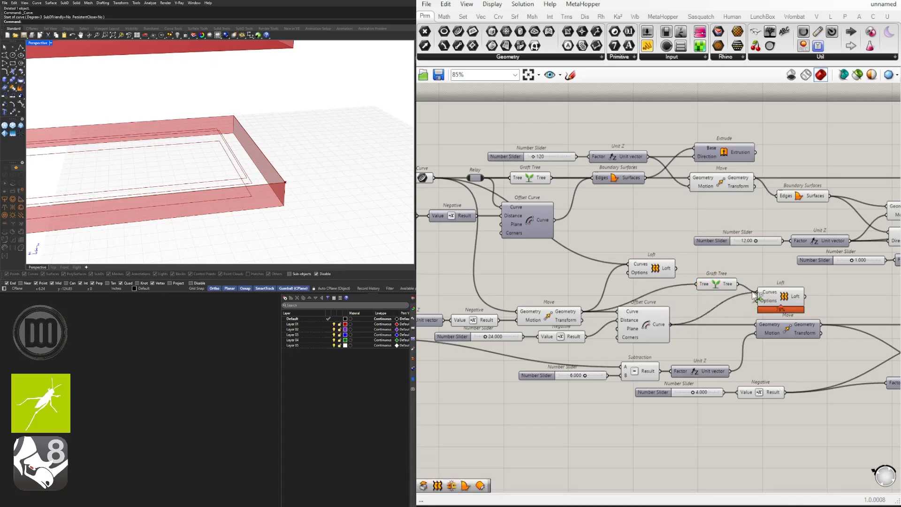
{"action": "left_click_drag", "start_coordinate": [713, 285], "coordinate": [695, 290]}
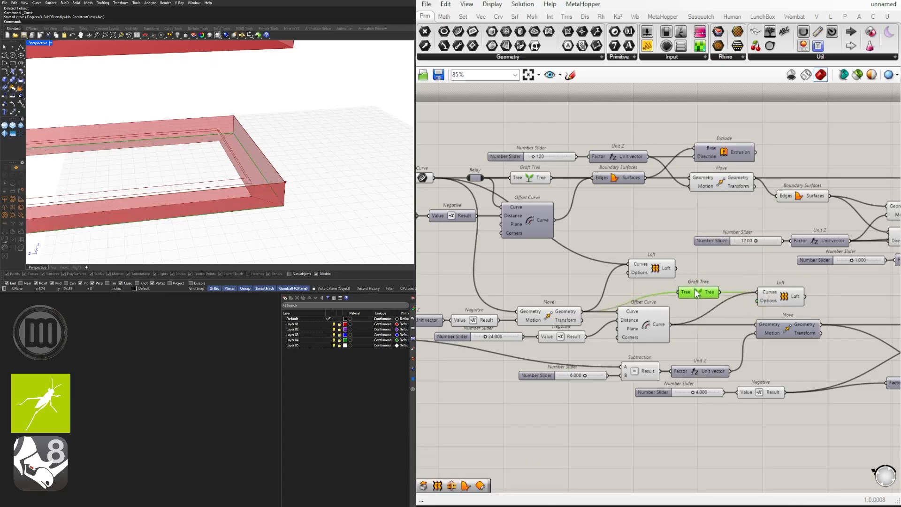
{"action": "left_click_drag", "start_coordinate": [785, 294], "coordinate": [774, 293]}
{"action": "left_click", "coordinate": [751, 274]}
{"action": "right_click_drag", "start_coordinate": [334, 164], "coordinate": [291, 166]}
Step: Replace the second Loft with Boundary Surfaces whose Edges take the Graft Tree and the first foundation Offset Curve
{"action": "left_click", "coordinate": [775, 302]}
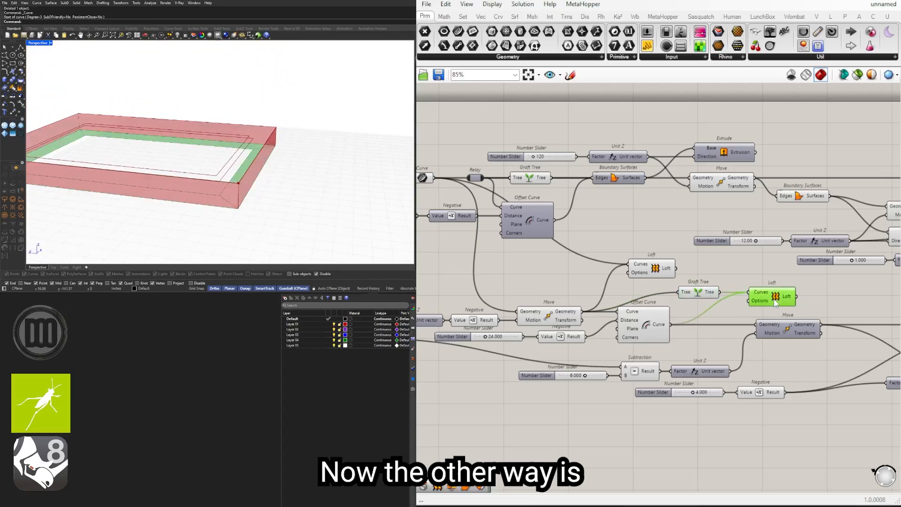
{"action": "key", "text": "Delete"}
{"action": "double_click", "coordinate": [768, 299]}
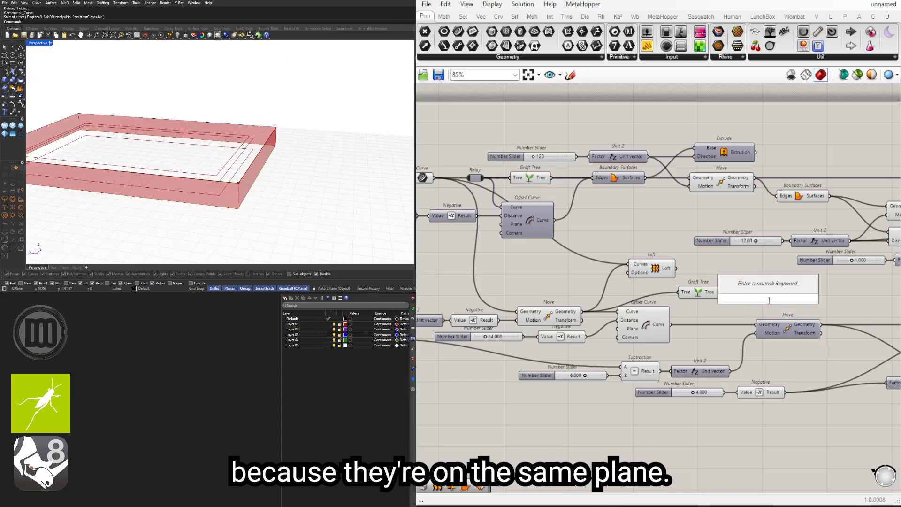
{"action": "type", "text": "BOUN"}
{"action": "left_click", "coordinate": [751, 288]}
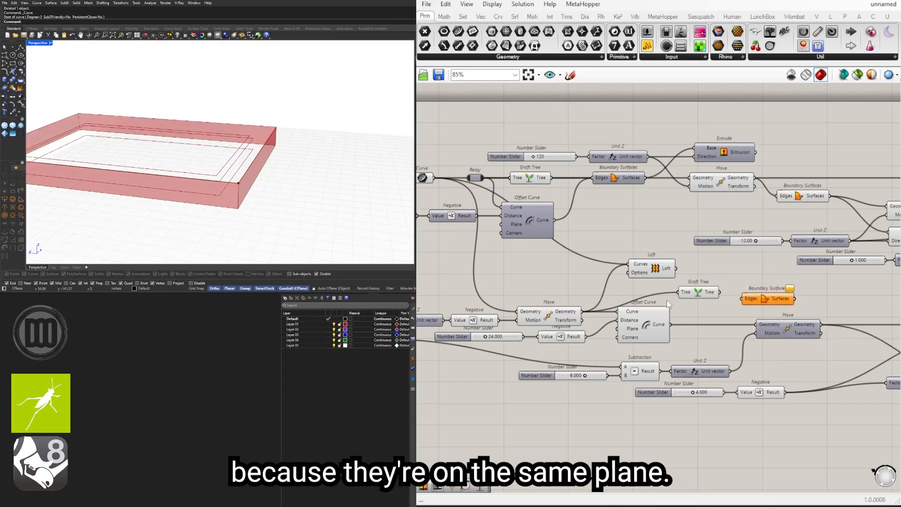
{"action": "left_click_drag", "start_coordinate": [697, 293], "coordinate": [659, 291]}
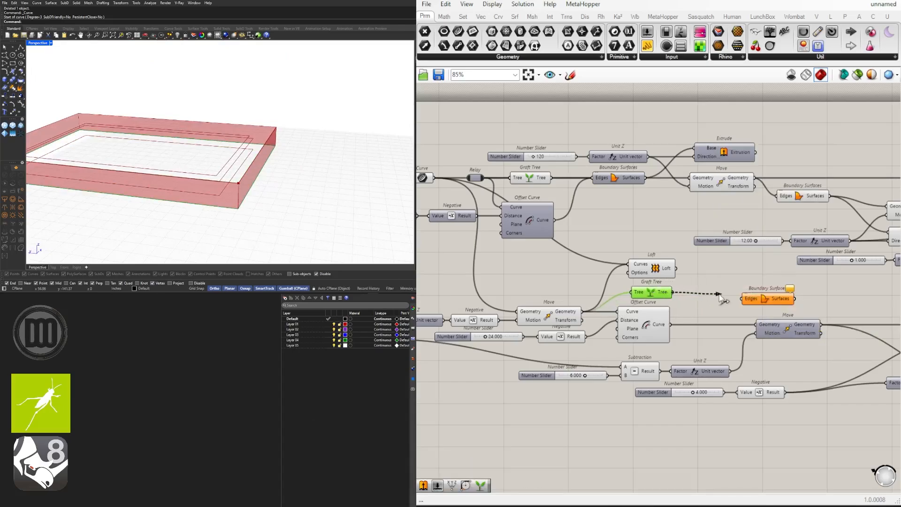
{"action": "mouse_move", "coordinate": [721, 297]}
{"action": "left_mouse_down"}
{"action": "mouse_move", "coordinate": [743, 298]}
{"action": "mouse_move", "coordinate": [725, 293]}
{"action": "left_mouse_up"}
{"action": "left_click", "coordinate": [713, 271]}
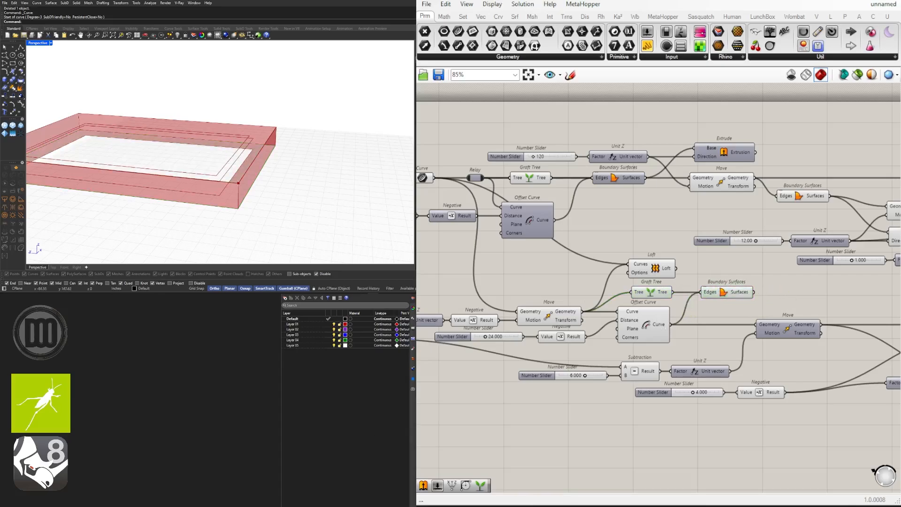
Step: Examine the second foundation Offset Curve, the last lowered Move and the first foundation Offset Curve to identify the outlines of the inner footing face
{"action": "right_click_drag", "start_coordinate": [715, 313], "coordinate": [632, 303]}
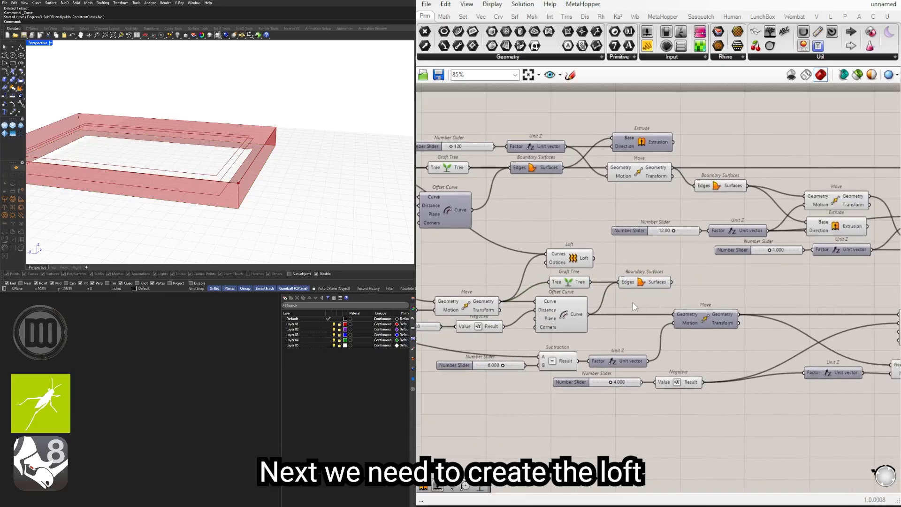
{"action": "right_click_drag", "start_coordinate": [280, 169], "coordinate": [294, 177]}
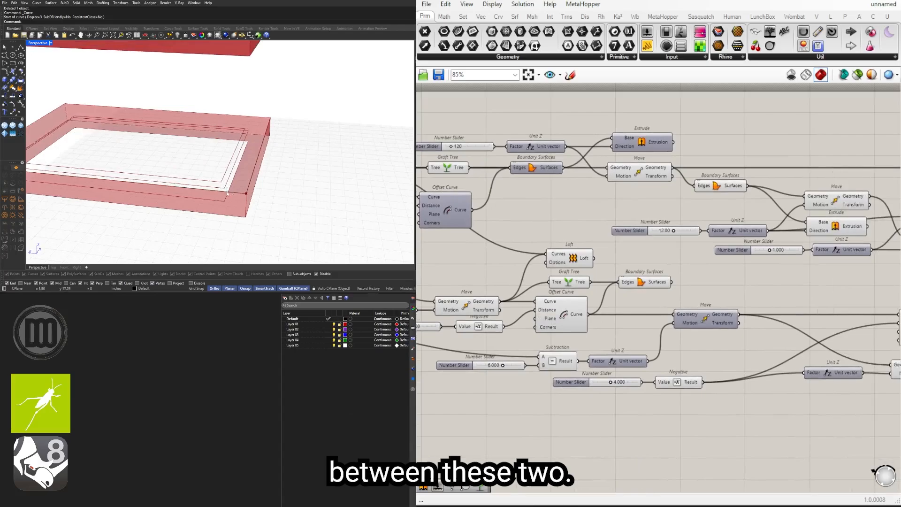
{"action": "right_click_drag", "start_coordinate": [879, 312], "coordinate": [737, 301]}
{"action": "left_click", "coordinate": [780, 317]}
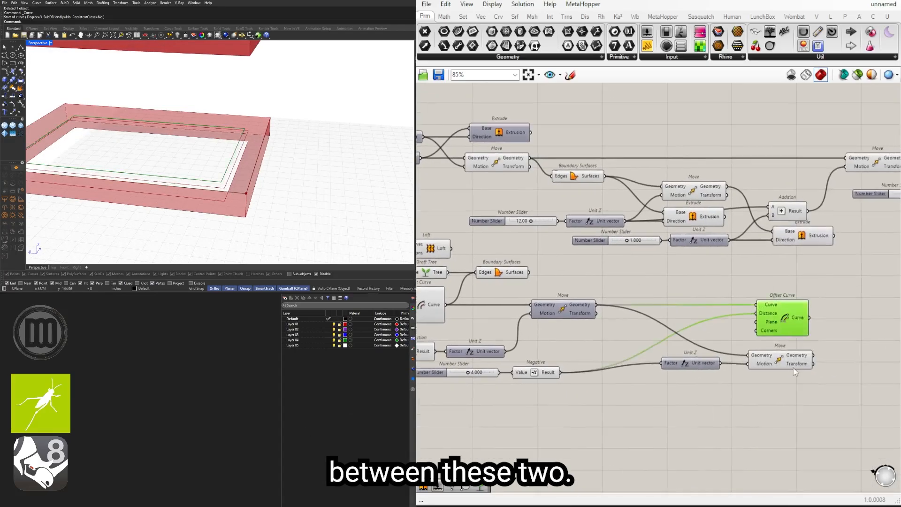
{"action": "left_click", "coordinate": [794, 366]}
{"action": "right_click_drag", "start_coordinate": [553, 348], "coordinate": [652, 350]}
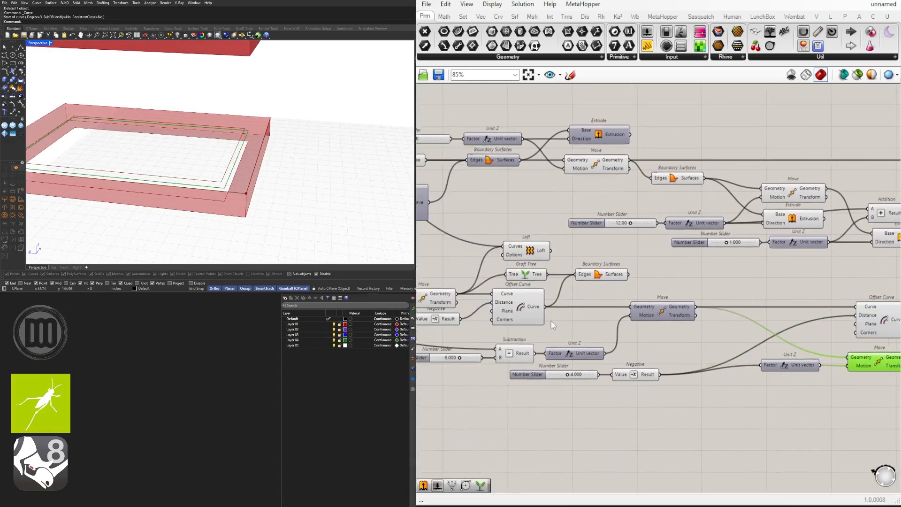
{"action": "left_click", "coordinate": [514, 309], "text": "shift"}
{"action": "left_click", "coordinate": [682, 287]}
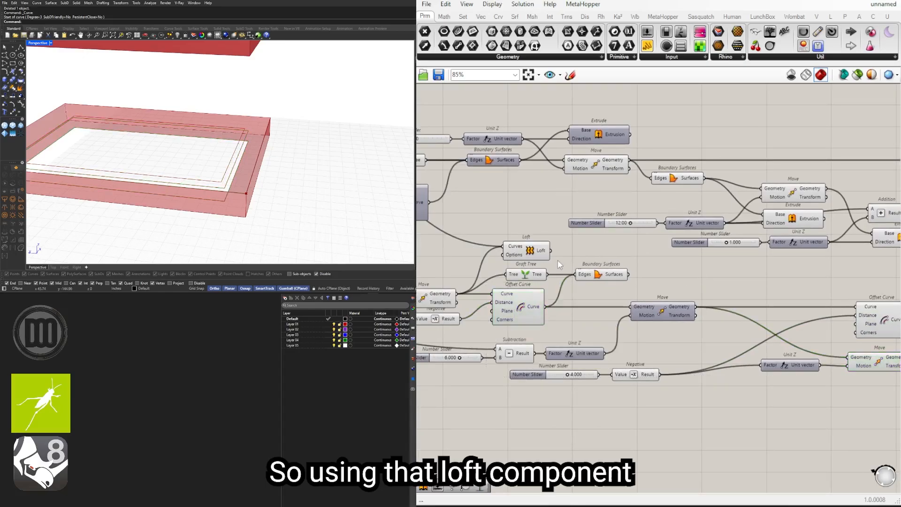
Step: Duplicate the Loft beside the last Move and wire the first foundation Offset Curve and that Move's Geometry into the copy's Curves
{"action": "left_click_drag", "start_coordinate": [539, 252], "coordinate": [724, 322], "text": "alt"}
{"action": "right_click_drag", "start_coordinate": [739, 329], "coordinate": [585, 318]}
{"action": "left_click_drag", "start_coordinate": [586, 319], "coordinate": [800, 343]}
{"action": "scroll", "coordinate": [782, 346], "scroll_direction": "up", "scroll_amount": 4}
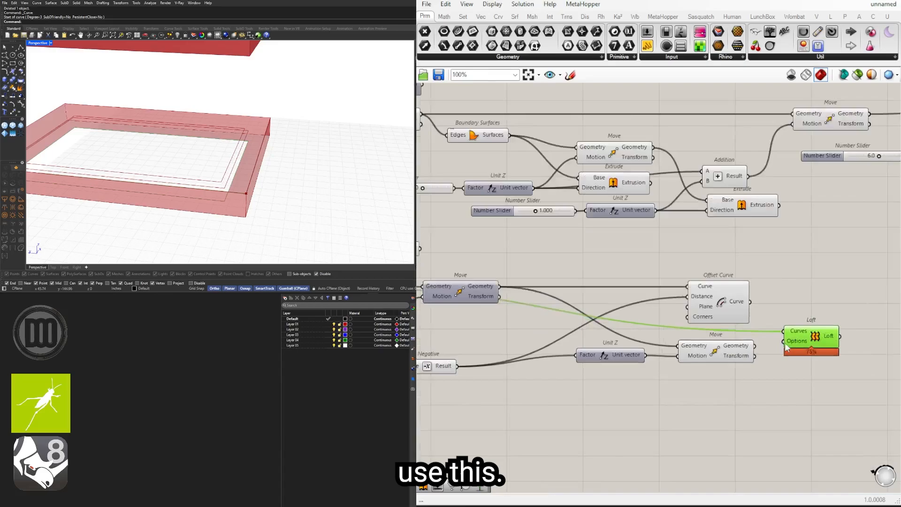
{"action": "left_click_drag", "start_coordinate": [745, 347], "coordinate": [807, 331], "text": "shift"}
{"action": "left_click", "coordinate": [796, 300]}
{"action": "right_click_drag", "start_coordinate": [194, 199], "coordinate": [193, 185]}
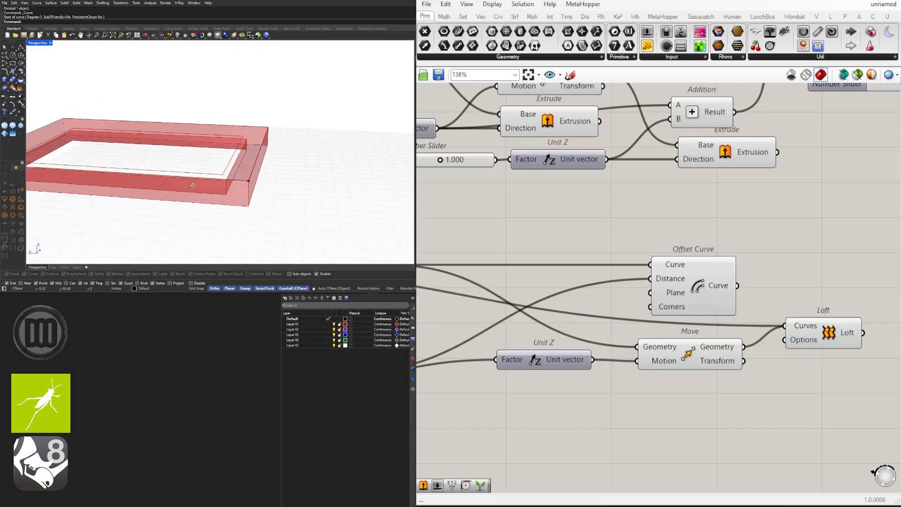
Step: Duplicate that Loft above itself and rewire the copy's Curves to the second foundation Offset Curve and the last Move's Geometry
{"action": "left_click", "coordinate": [702, 304]}
{"action": "left_click", "coordinate": [713, 356], "text": "shift"}
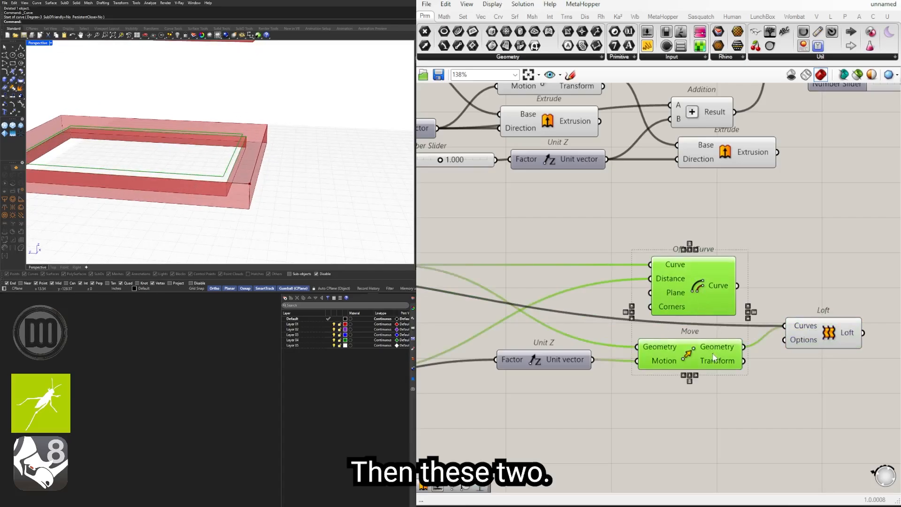
{"action": "right_click_drag", "start_coordinate": [853, 356], "coordinate": [750, 374]}
{"action": "left_click_drag", "start_coordinate": [735, 350], "coordinate": [774, 304]}
{"action": "left_click", "coordinate": [780, 374]}
{"action": "left_click_drag", "start_coordinate": [781, 364], "coordinate": [800, 368]}
{"action": "left_click_drag", "start_coordinate": [796, 312], "coordinate": [830, 294]}
Step: Add a Graft Tree and route the last Move's Geometry through it into the upper Loft's Curves alongside the second foundation Offset Curve
{"action": "left_click", "coordinate": [666, 269]}
{"action": "double_click", "coordinate": [665, 269]}
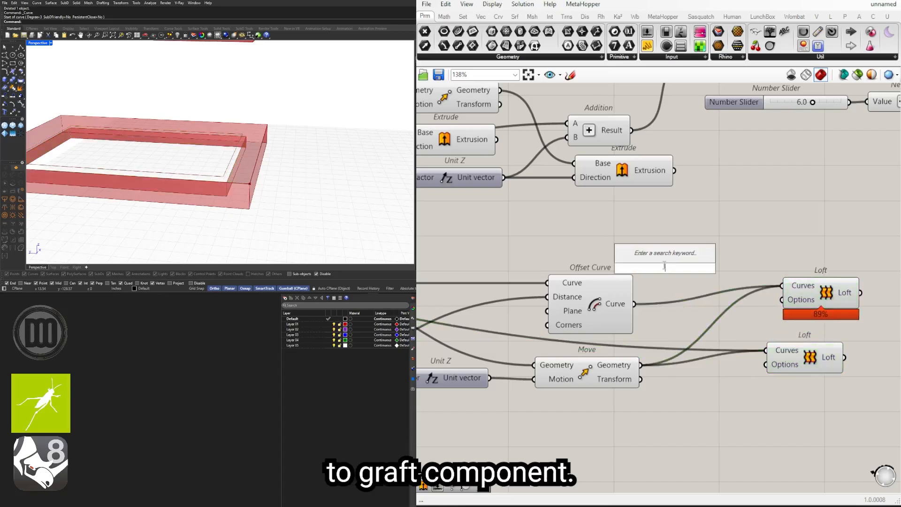
{"action": "type", "text": "FRA"}
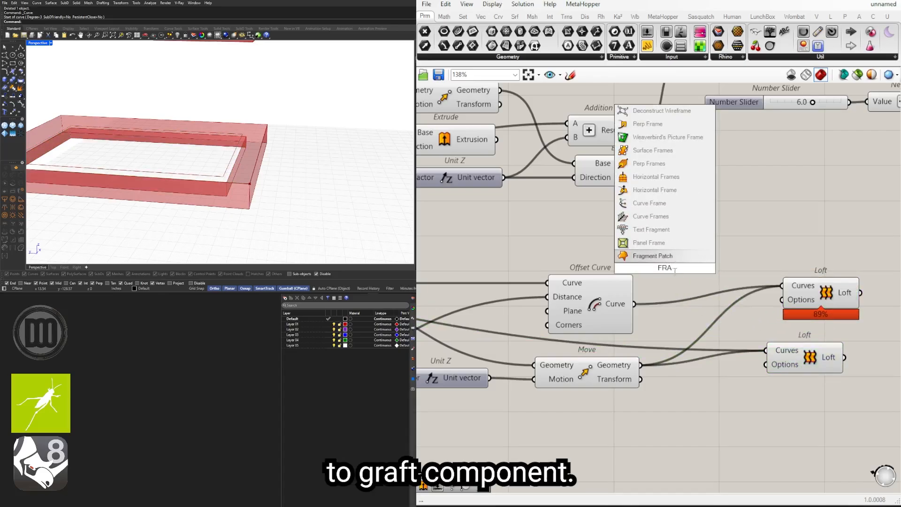
{"action": "left_click_drag", "start_coordinate": [675, 268], "coordinate": [628, 267]}
{"action": "type", "text": "RAGRAFT"}
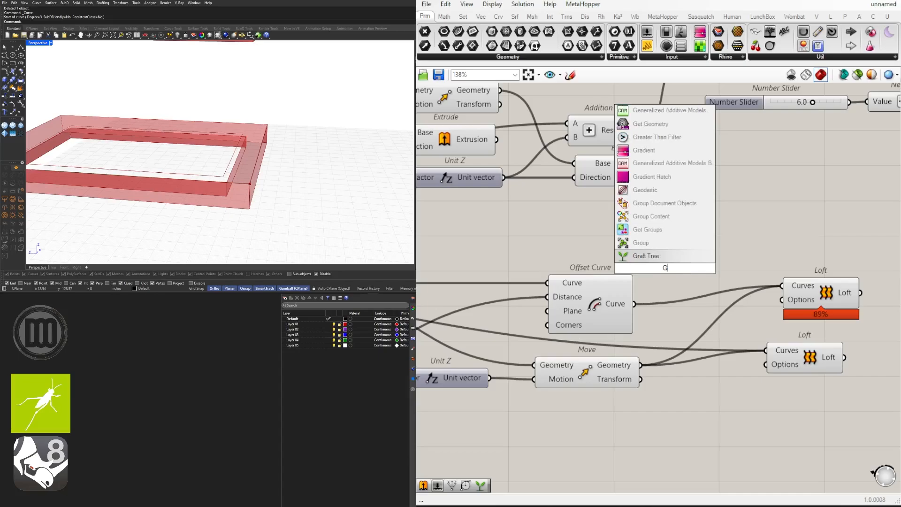
{"action": "key", "text": "Return"}
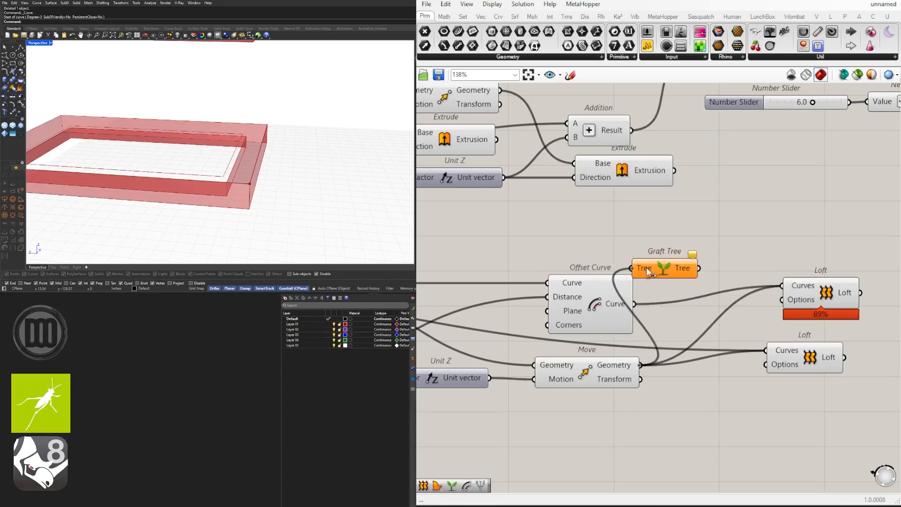
{"action": "left_click_drag", "start_coordinate": [647, 271], "coordinate": [676, 325]}
{"action": "left_click_drag", "start_coordinate": [771, 296], "coordinate": [781, 285]}
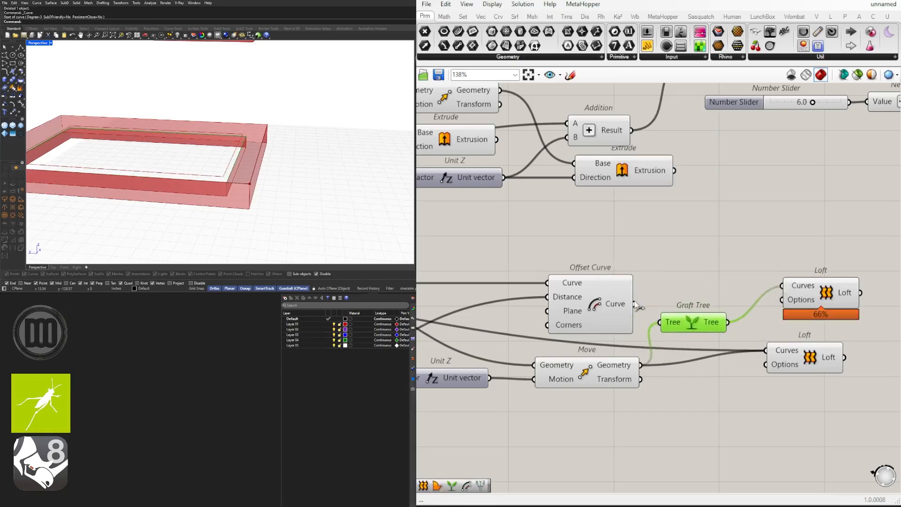
{"action": "left_click_drag", "start_coordinate": [635, 303], "coordinate": [811, 302], "text": "shift"}
{"action": "left_click_drag", "start_coordinate": [692, 327], "coordinate": [696, 328]}
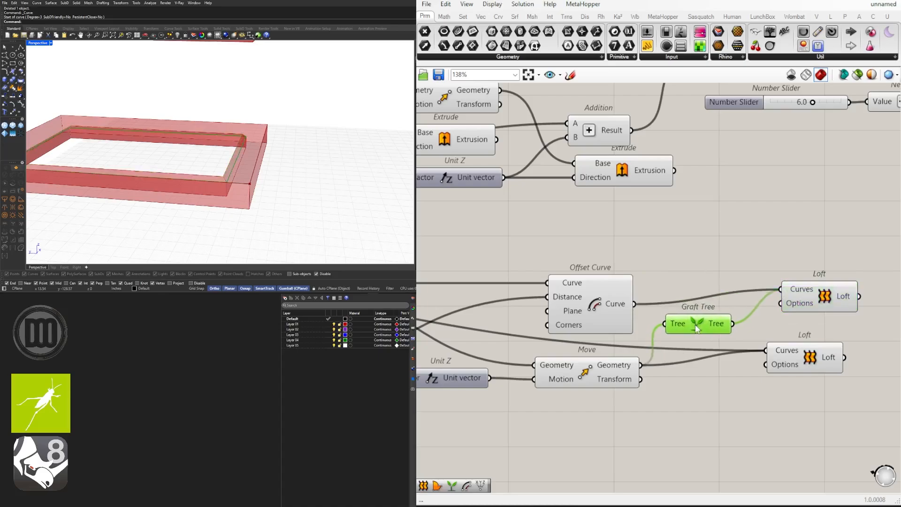
{"action": "left_click_drag", "start_coordinate": [806, 310], "coordinate": [791, 320]}
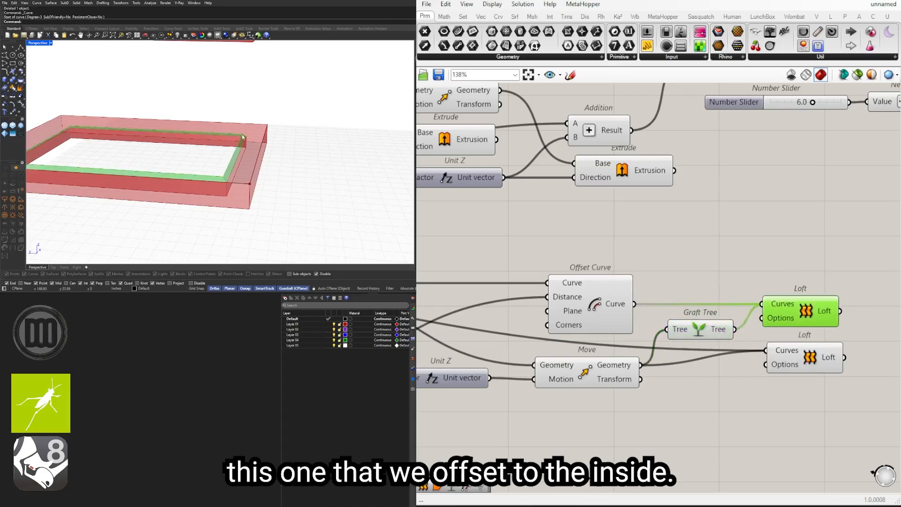
Step: Add Boundary Surfaces above the two Lofts and wire the second foundation Offset Curve into its Edges
{"action": "left_click", "coordinate": [563, 310]}
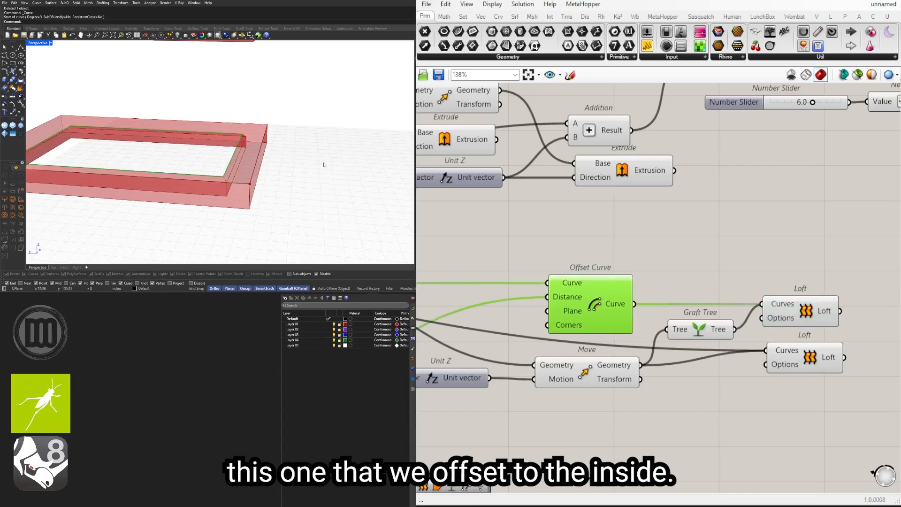
{"action": "left_click", "coordinate": [744, 263]}
{"action": "double_click", "coordinate": [746, 264]}
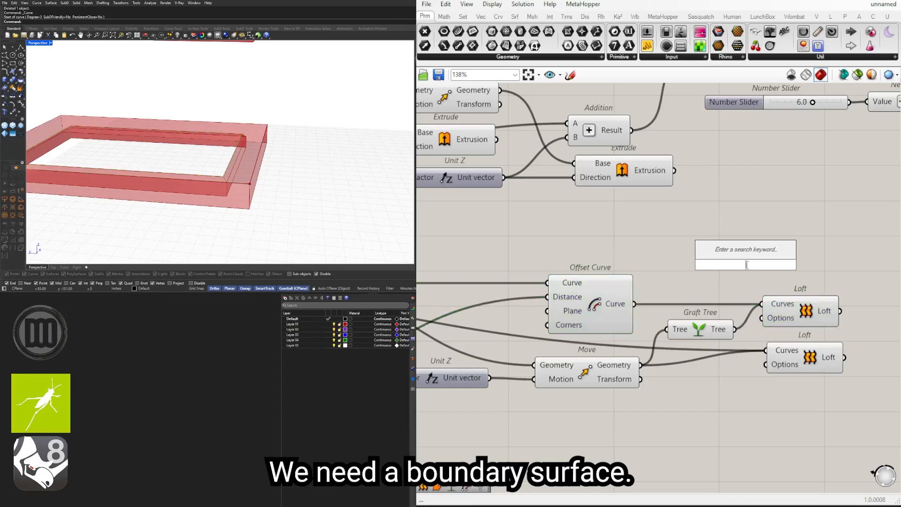
{"action": "type", "text": "boundary"}
{"action": "key", "text": "Return"}
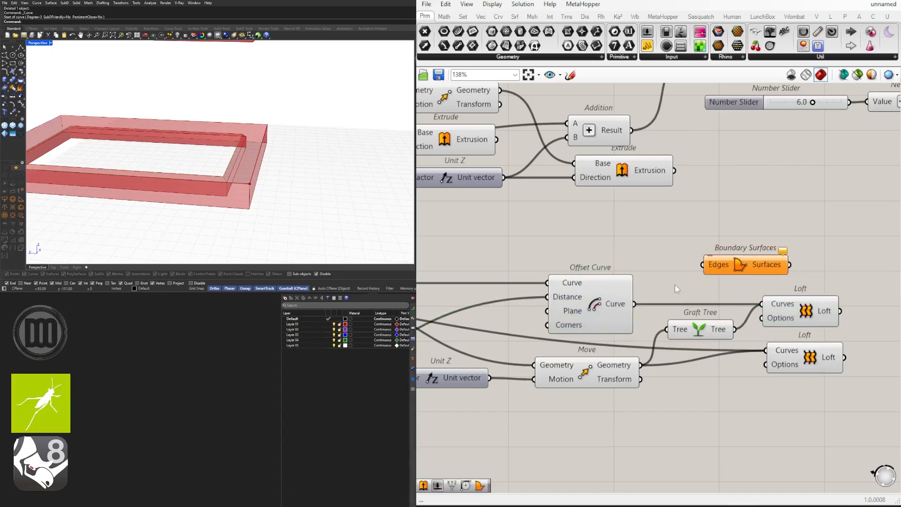
{"action": "left_click_drag", "start_coordinate": [698, 277], "coordinate": [787, 276]}
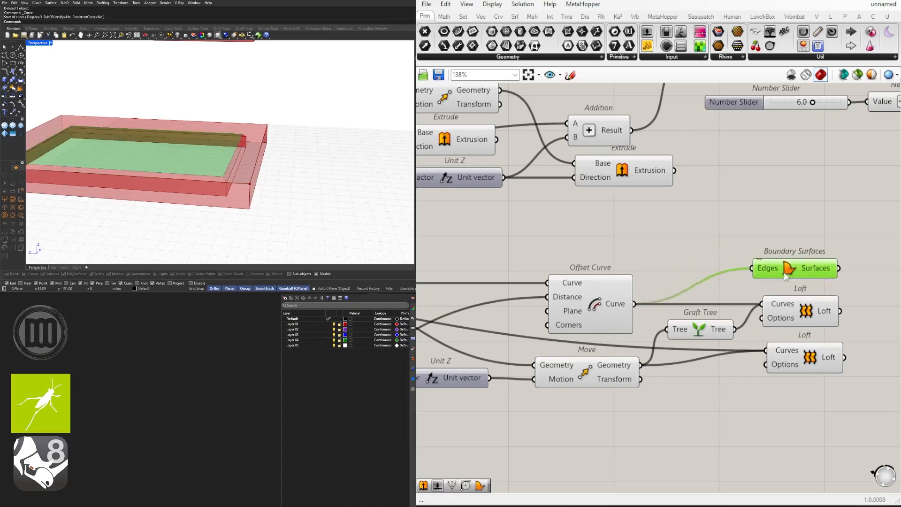
{"action": "left_click", "coordinate": [750, 240]}
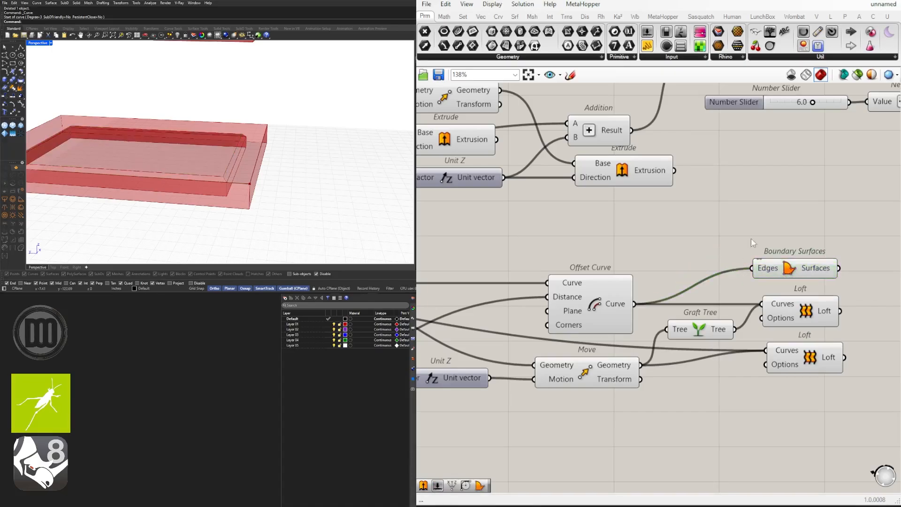
Step: Check the new slab underside surface and the original Curve's outline to identify the boundary of the slab's top face
{"action": "left_click", "coordinate": [787, 271]}
{"action": "right_click_drag", "start_coordinate": [611, 272], "coordinate": [798, 268]}
{"action": "scroll", "coordinate": [798, 268], "scroll_direction": "down", "scroll_amount": 3}
{"action": "right_click_drag", "start_coordinate": [523, 219], "coordinate": [748, 232]}
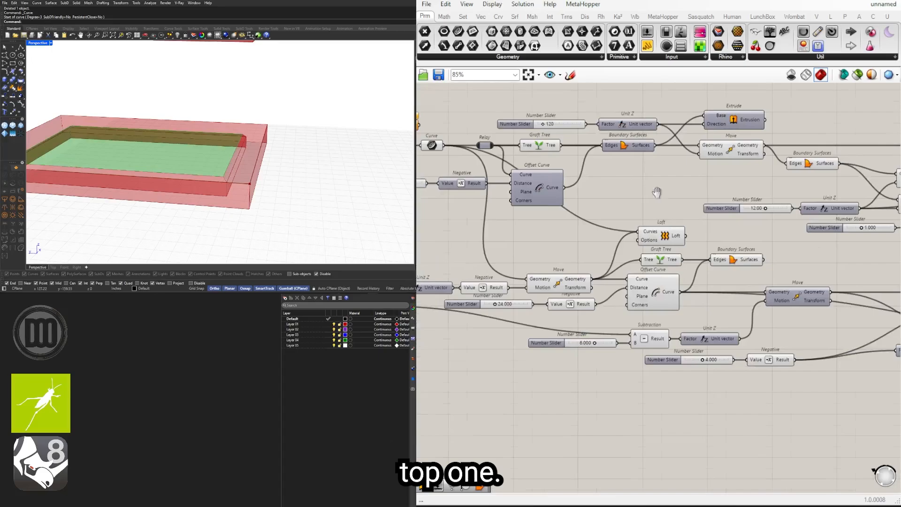
{"action": "right_click_drag", "start_coordinate": [658, 193], "coordinate": [724, 213]}
{"action": "right_click_drag", "start_coordinate": [482, 173], "coordinate": [539, 176]}
{"action": "left_click", "coordinate": [556, 168]}
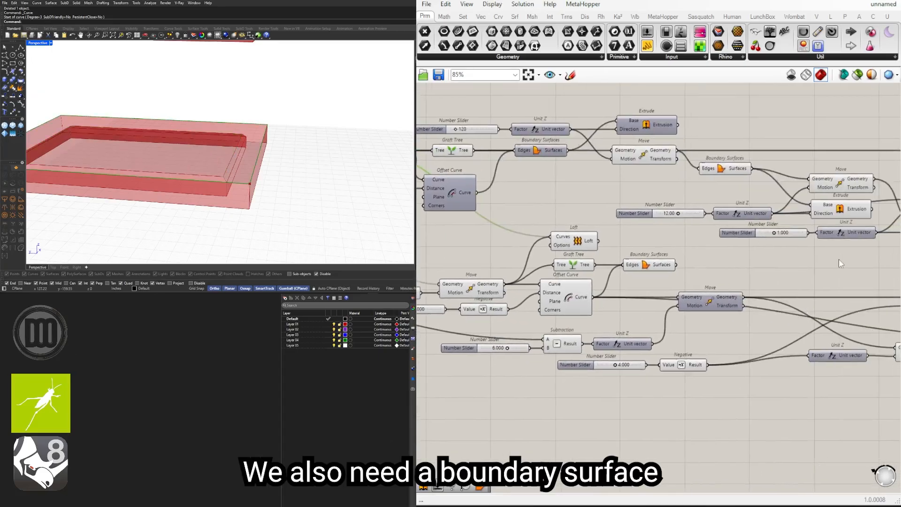
{"action": "right_click_drag", "start_coordinate": [838, 258], "coordinate": [799, 252]}
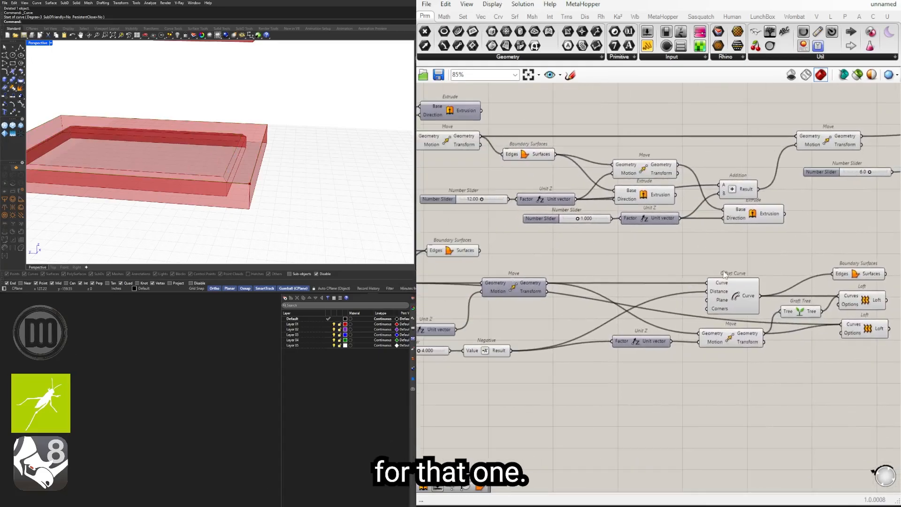
{"action": "scroll", "coordinate": [817, 275], "scroll_direction": "down", "scroll_amount": 3}
{"action": "scroll", "coordinate": [559, 249], "scroll_direction": "up", "scroll_amount": 4}
Step: Duplicate the Boundary Surfaces for the footing underside above itself and rewire the copy's Edges to the original Curve to close the slab top
{"action": "left_click", "coordinate": [646, 271]}
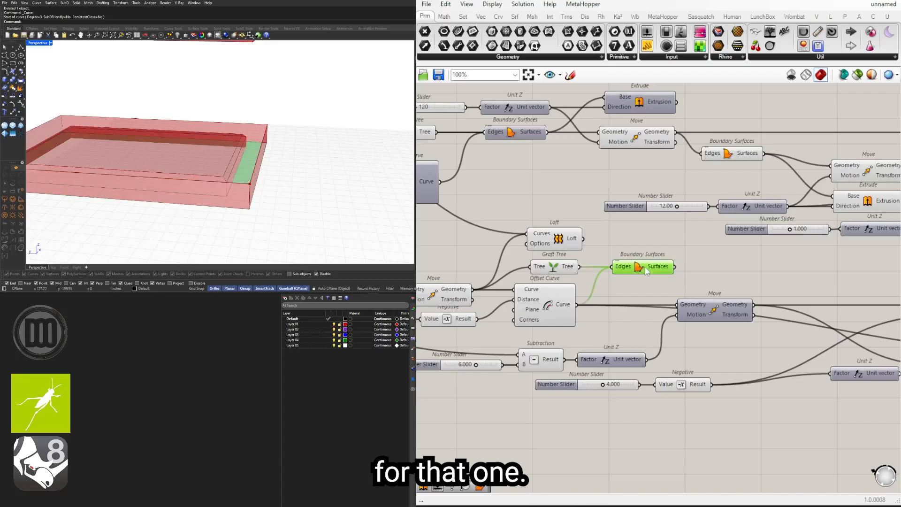
{"action": "left_click_drag", "start_coordinate": [633, 268], "coordinate": [634, 242], "text": "alt"}
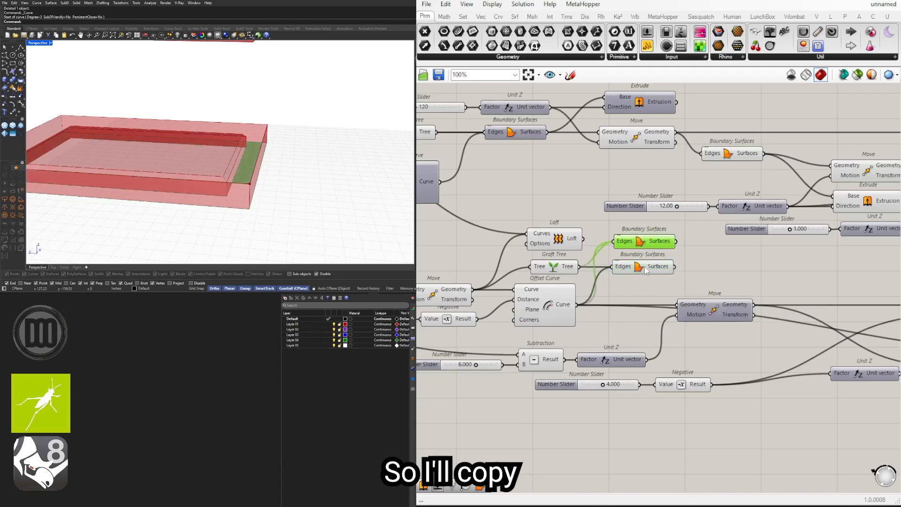
{"action": "scroll", "coordinate": [565, 205], "scroll_direction": "down", "scroll_amount": 1}
{"action": "right_click_drag", "start_coordinate": [566, 204], "coordinate": [653, 214]}
{"action": "right_click_drag", "start_coordinate": [468, 157], "coordinate": [542, 155]}
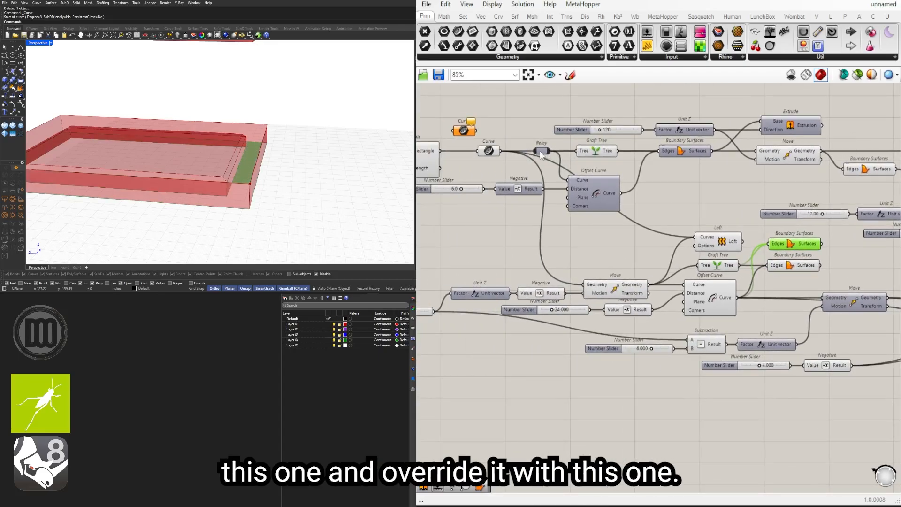
{"action": "left_click_drag", "start_coordinate": [501, 151], "coordinate": [771, 237]}
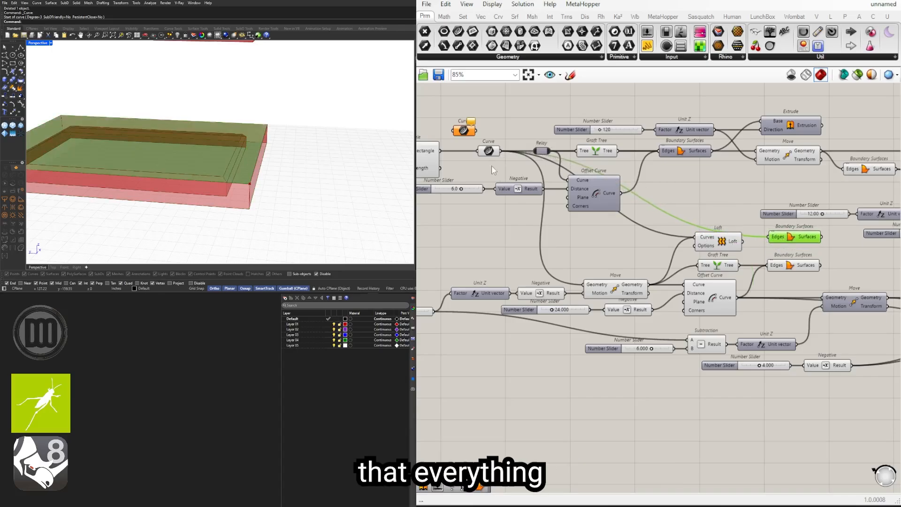
{"action": "left_click", "coordinate": [488, 152]}
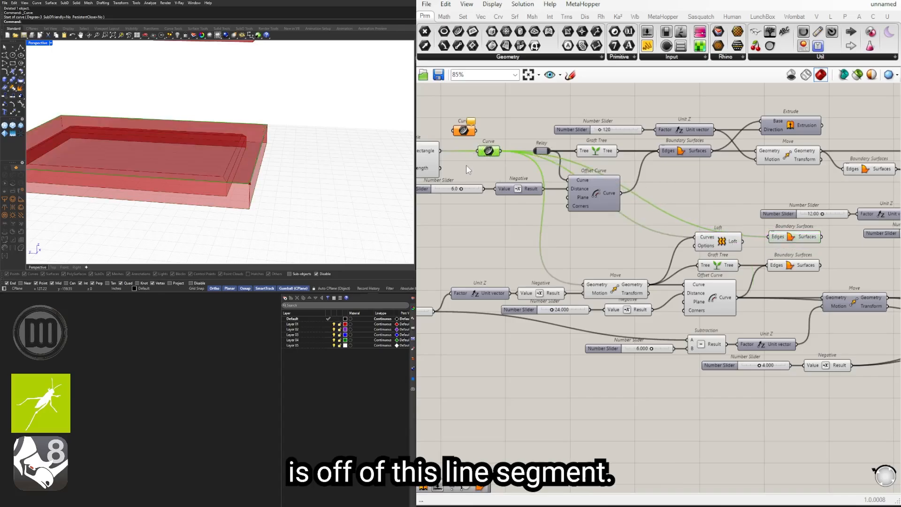
Step: Review the Lofts and Boundary Surfaces across the foundation part of the definition to identify every surface of the solid
{"action": "scroll", "coordinate": [707, 219], "scroll_direction": "down", "scroll_amount": 3}
{"action": "right_click_drag", "start_coordinate": [706, 218], "coordinate": [533, 222]}
{"action": "left_click", "coordinate": [570, 265]}
{"action": "scroll", "coordinate": [572, 265], "scroll_direction": "up", "scroll_amount": 4}
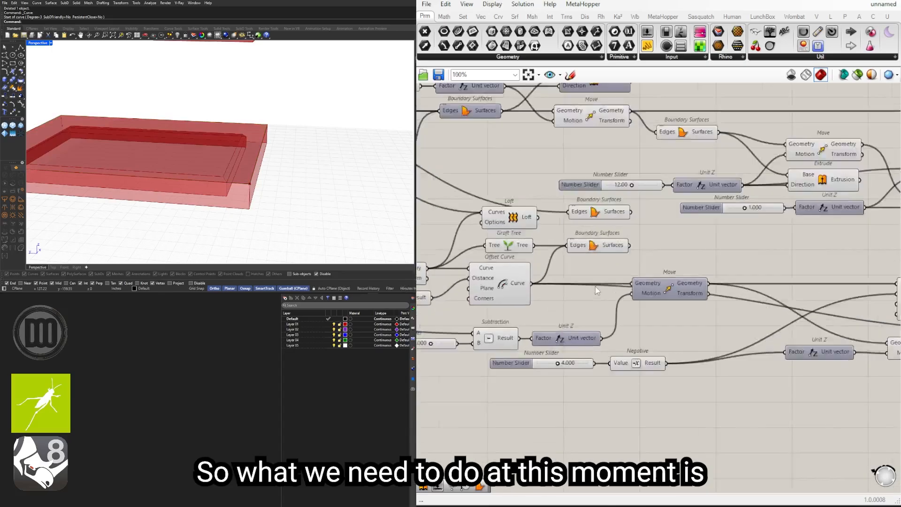
{"action": "scroll", "coordinate": [596, 286], "scroll_direction": "down", "scroll_amount": 4}
{"action": "scroll", "coordinate": [739, 360], "scroll_direction": "down", "scroll_amount": 2}
{"action": "left_click_drag", "start_coordinate": [812, 336], "coordinate": [449, 232]}
{"action": "left_click", "coordinate": [854, 355]}
{"action": "left_click_drag", "start_coordinate": [885, 352], "coordinate": [657, 260]}
{"action": "right_click_drag", "start_coordinate": [695, 327], "coordinate": [817, 326]}
{"action": "left_click_drag", "start_coordinate": [772, 333], "coordinate": [519, 230], "text": "shift"}
{"action": "left_click", "coordinate": [838, 259]}
{"action": "scroll", "coordinate": [781, 265], "scroll_direction": "up", "scroll_amount": 4}
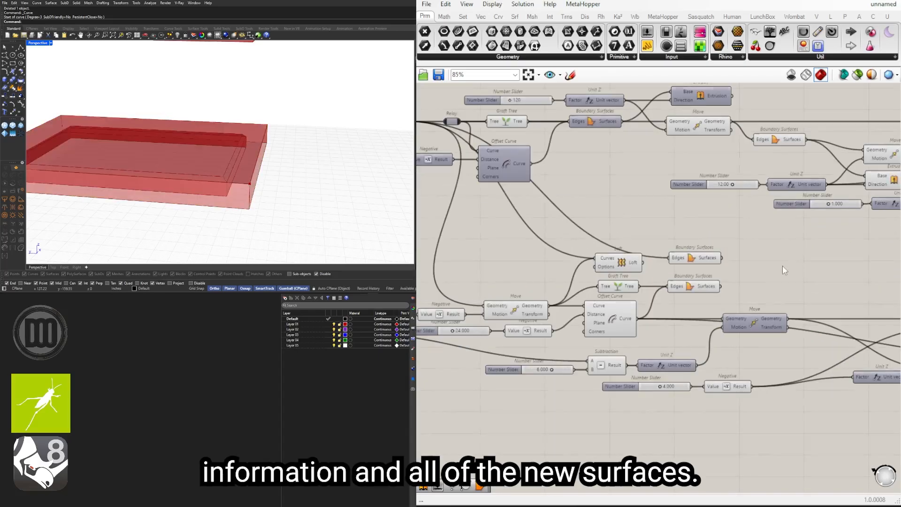
Step: Add a Brep Join and wire the outer foundation Loft and the two Boundary Surfaces beside it into its Breps input
{"action": "double_click", "coordinate": [782, 265]}
{"action": "type", "text": "join"}
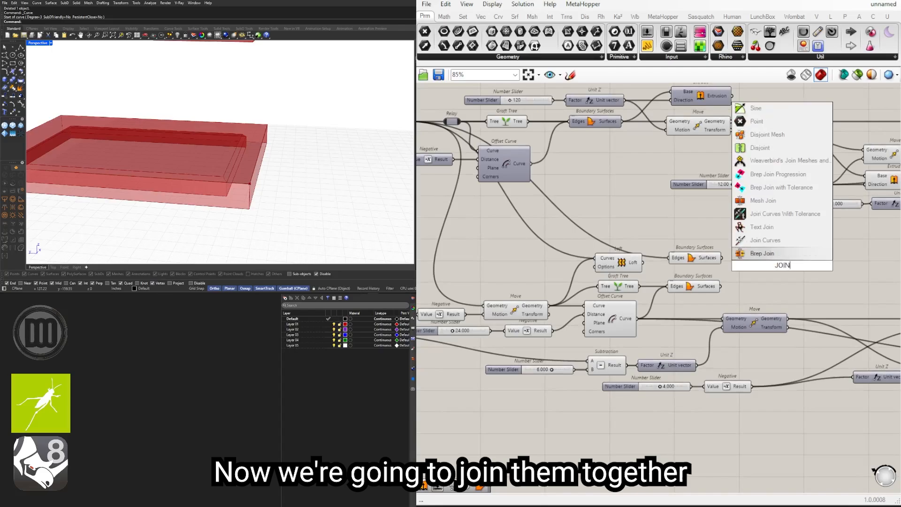
{"action": "left_click", "coordinate": [751, 253]}
{"action": "scroll", "coordinate": [694, 253], "scroll_direction": "down", "scroll_amount": 1}
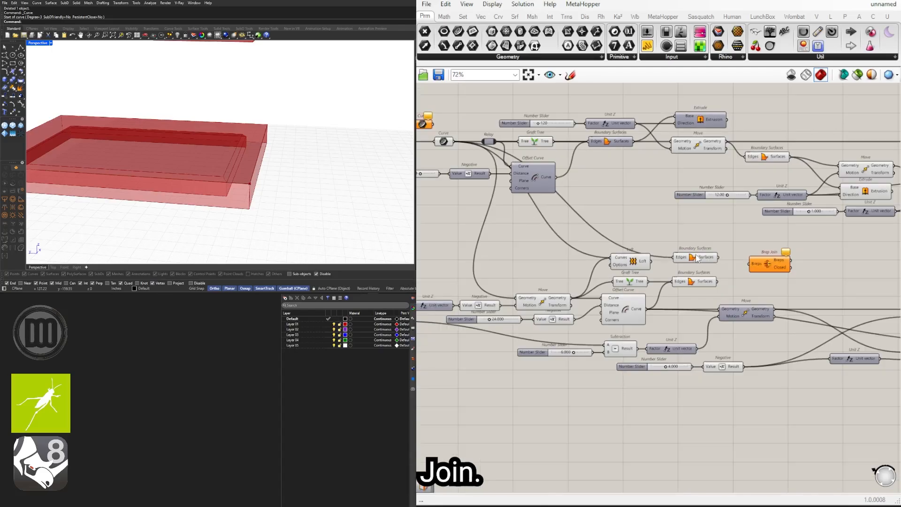
{"action": "left_click", "coordinate": [641, 262]}
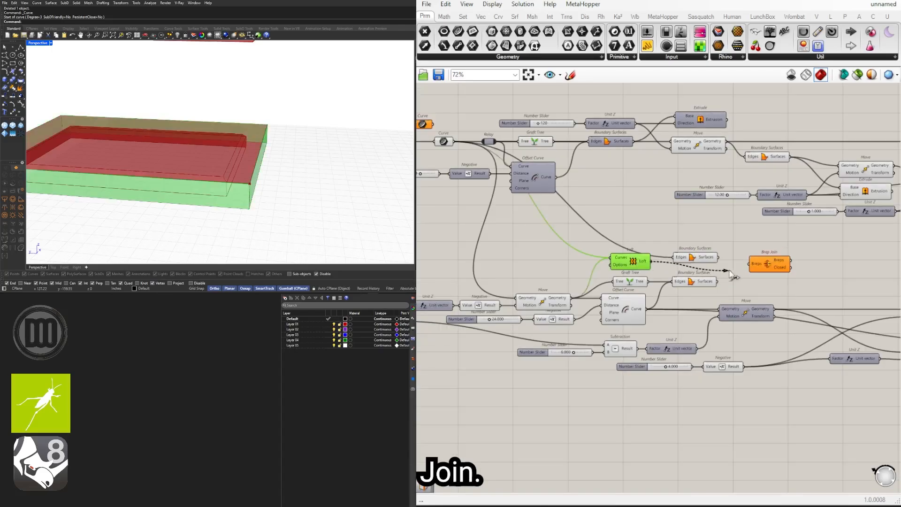
{"action": "left_click_drag", "start_coordinate": [730, 273], "coordinate": [750, 264]}
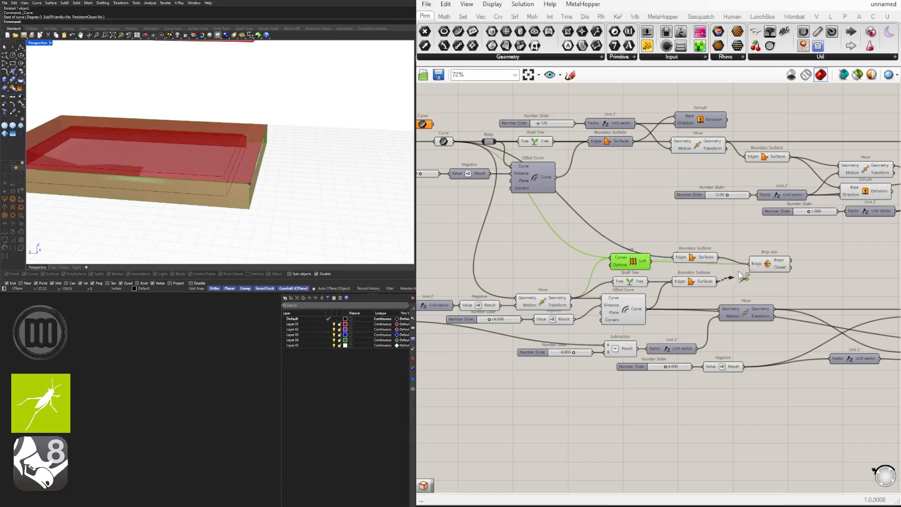
Step: Move the Brep Join to the end of the foundation chain and add the slab underside Boundary Surfaces and the last two Lofts to its Breps
{"action": "left_click", "coordinate": [768, 264]}
{"action": "right_click_drag", "start_coordinate": [768, 264], "coordinate": [616, 263]}
{"action": "scroll", "coordinate": [615, 263], "scroll_direction": "down", "scroll_amount": 3}
{"action": "left_click_drag", "start_coordinate": [615, 263], "coordinate": [856, 279]}
{"action": "scroll", "coordinate": [810, 284], "scroll_direction": "up", "scroll_amount": 6}
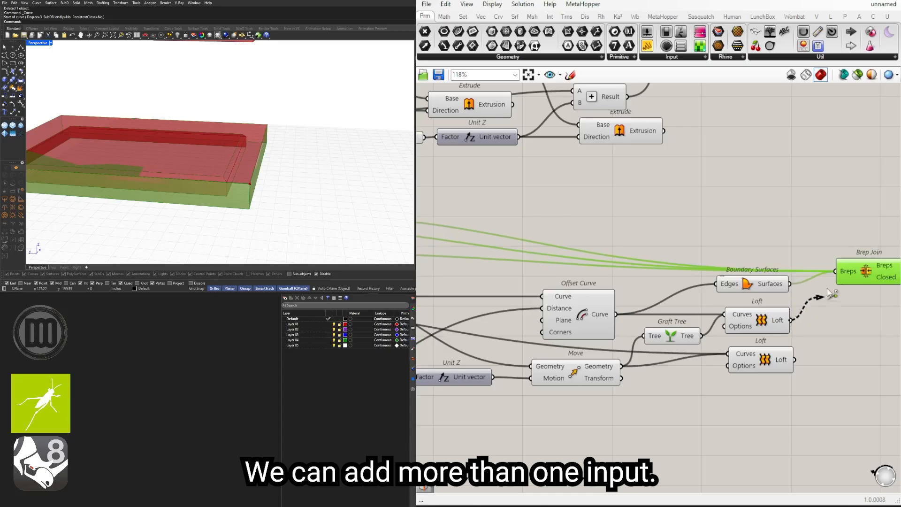
{"action": "left_click_drag", "start_coordinate": [809, 347], "coordinate": [836, 271], "text": "shift"}
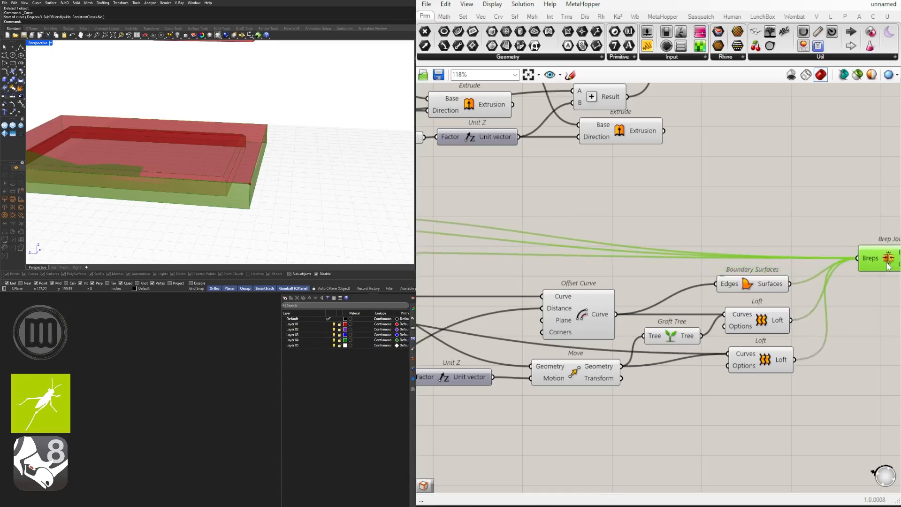
{"action": "scroll", "coordinate": [815, 304], "scroll_direction": "down", "scroll_amount": 4}
{"action": "scroll", "coordinate": [653, 267], "scroll_direction": "up", "scroll_amount": 2}
{"action": "right_click_drag", "start_coordinate": [638, 268], "coordinate": [400, 283]}
Step: Flatten the Brep Join's Breps input and place the component beside the last two Lofts
{"action": "scroll", "coordinate": [828, 266], "scroll_direction": "down", "scroll_amount": 3}
{"action": "scroll", "coordinate": [801, 262], "scroll_direction": "up", "scroll_amount": 3}
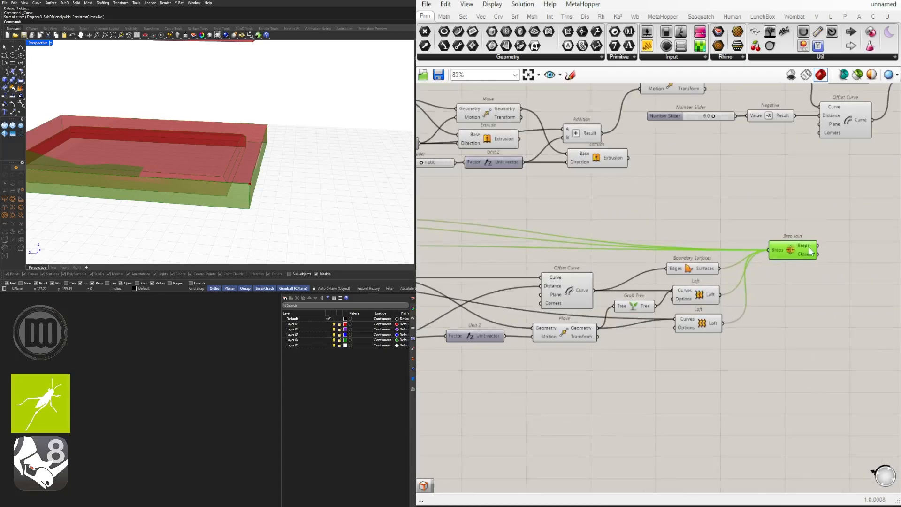
{"action": "mouse_move", "coordinate": [805, 250]}
{"action": "scroll", "coordinate": [805, 250], "scroll_direction": "up", "scroll_amount": 8}
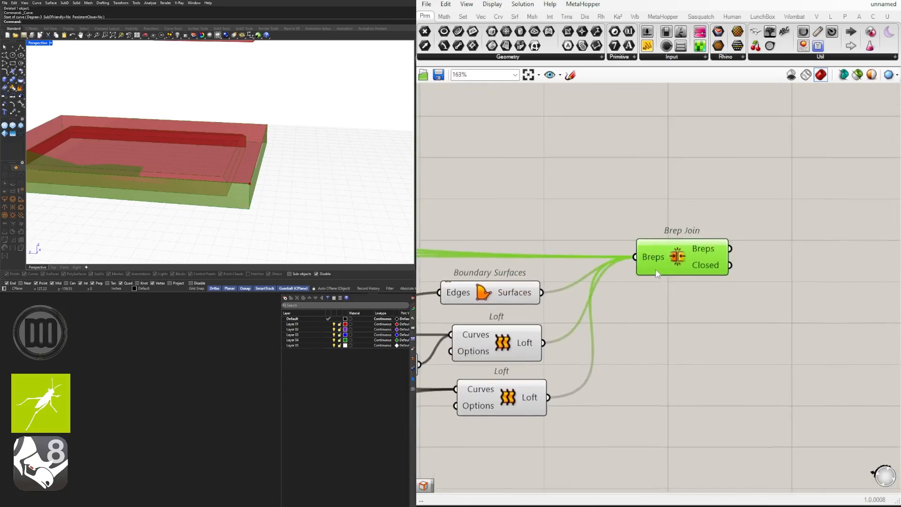
{"action": "right_click", "coordinate": [654, 247]}
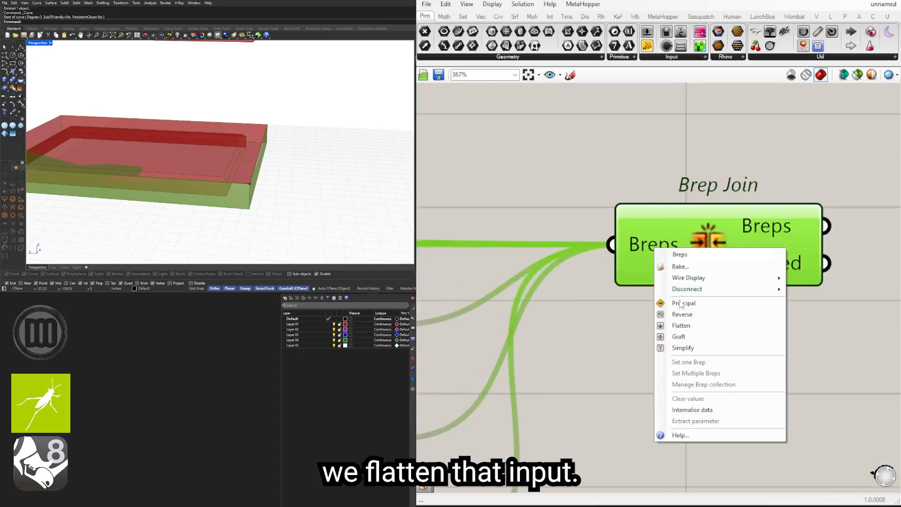
{"action": "left_click", "coordinate": [692, 325]}
{"action": "left_click_drag", "start_coordinate": [767, 234], "coordinate": [788, 236]}
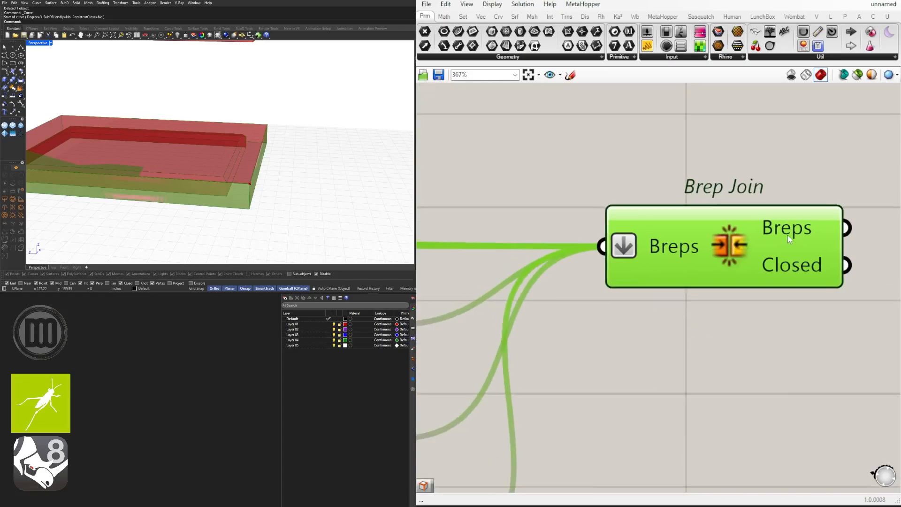
{"action": "mouse_move", "coordinate": [788, 235]}
{"action": "scroll", "coordinate": [787, 234], "scroll_direction": "down", "scroll_amount": 8}
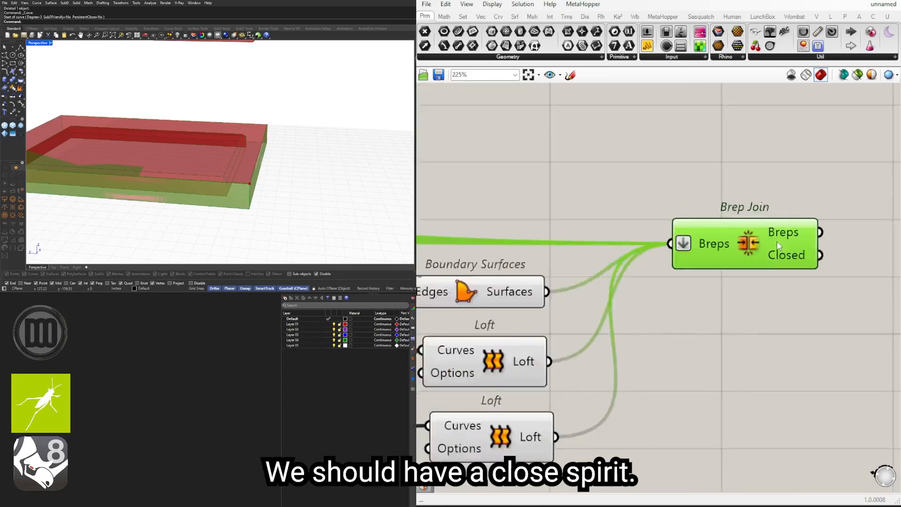
{"action": "left_click_drag", "start_coordinate": [665, 280], "coordinate": [646, 325]}
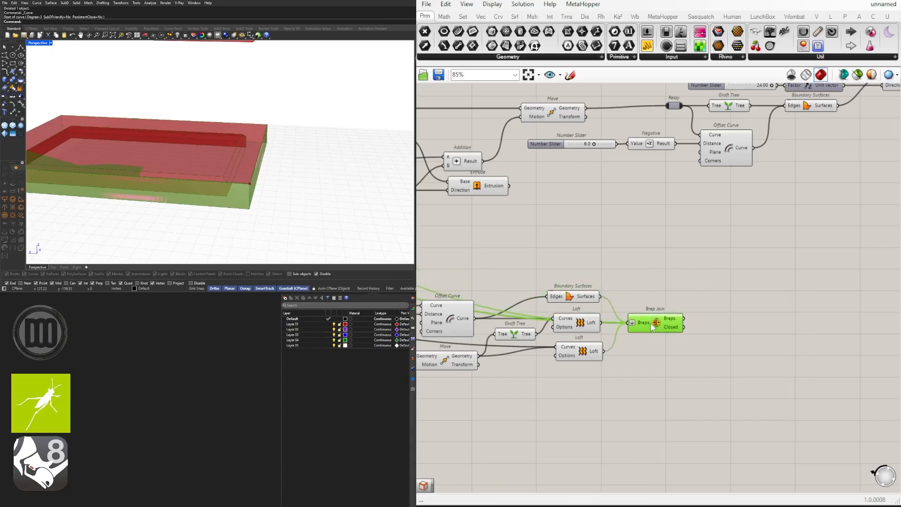
{"action": "left_click", "coordinate": [654, 370]}
Step: Disable the preview of all foundation components feeding the Brep Join, leaving only the Brep Join displayed
{"action": "right_click_drag", "start_coordinate": [527, 367], "coordinate": [824, 314]}
{"action": "scroll", "coordinate": [826, 318], "scroll_direction": "down", "scroll_amount": 5}
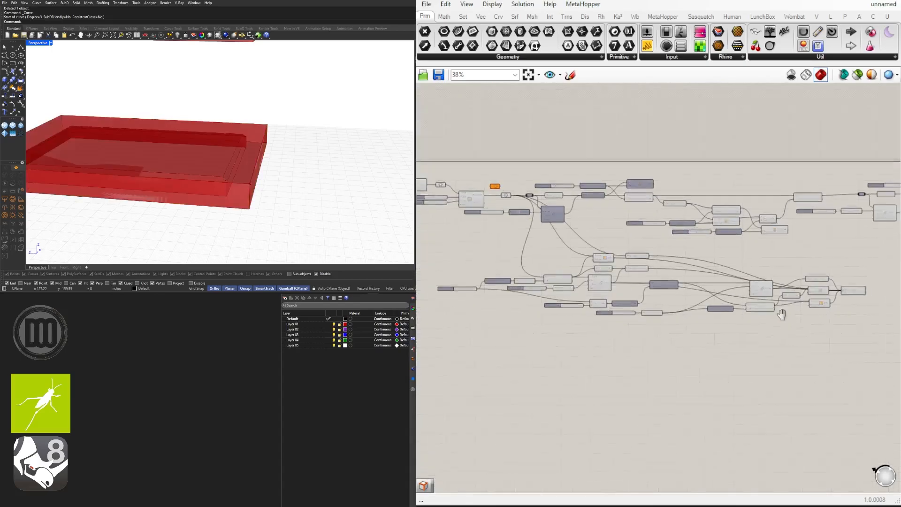
{"action": "left_click_drag", "start_coordinate": [808, 345], "coordinate": [449, 247]}
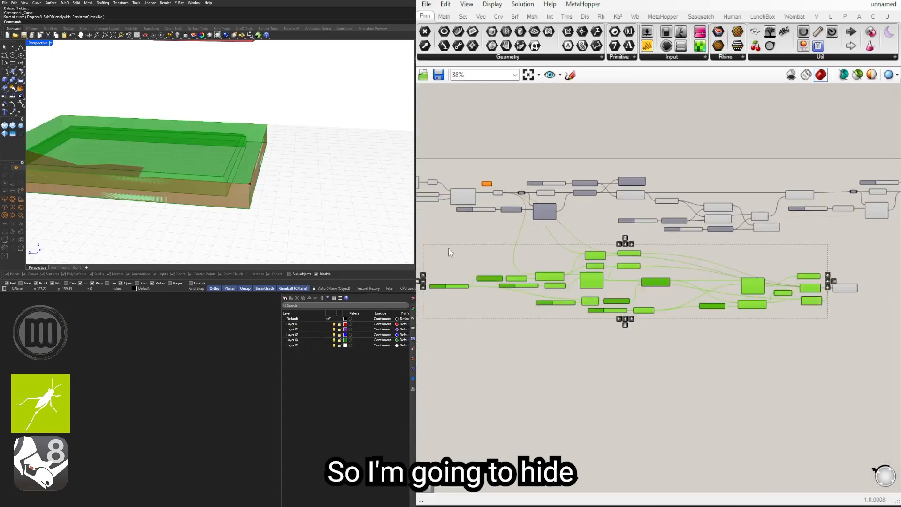
{"action": "middle_click", "coordinate": [511, 237]}
{"action": "left_click", "coordinate": [547, 208]}
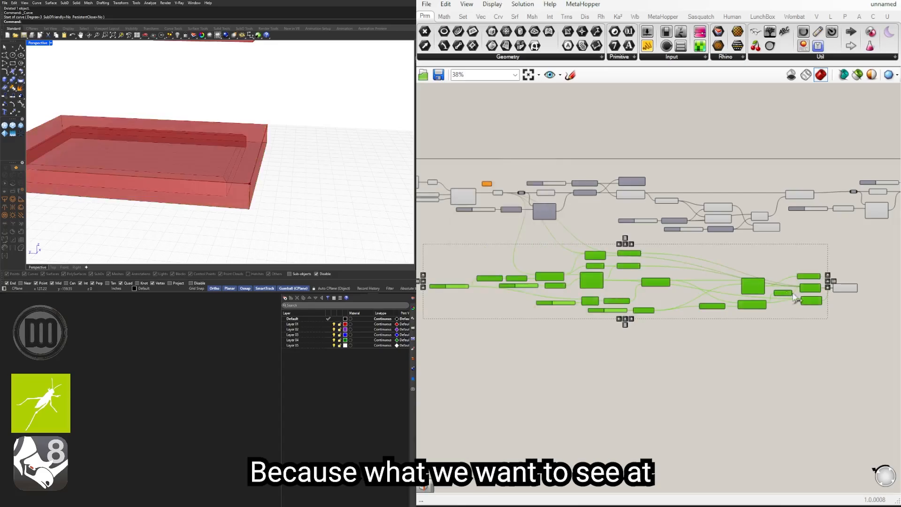
{"action": "left_click", "coordinate": [845, 288]}
{"action": "left_click", "coordinate": [860, 293]}
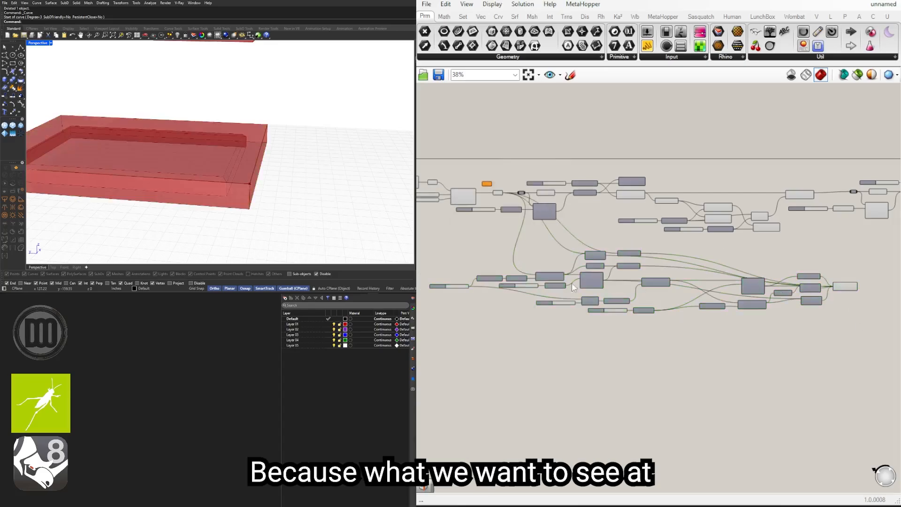
{"action": "left_click", "coordinate": [848, 287]}
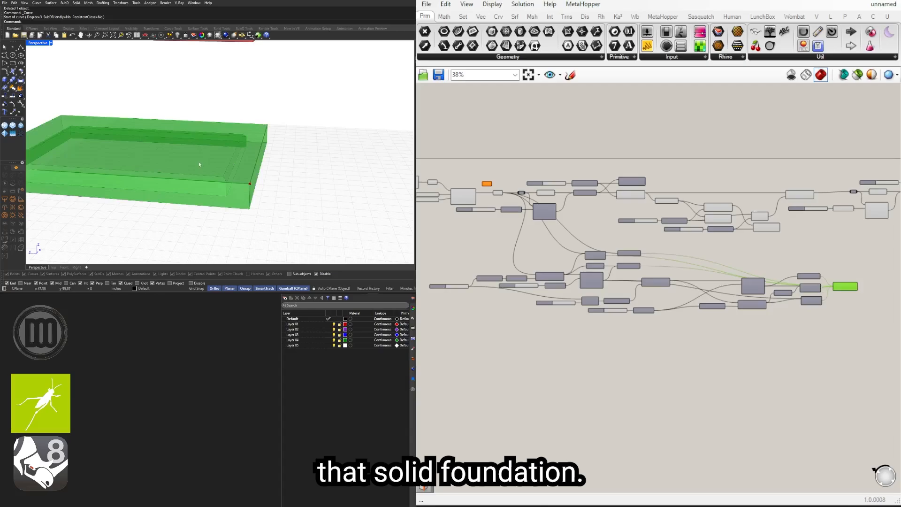
Step: Increase the foundation depth slider that feeds the first Unit Z and the Subtraction, and inspect the joined solid
{"action": "scroll", "coordinate": [561, 336], "scroll_direction": "up", "scroll_amount": 5}
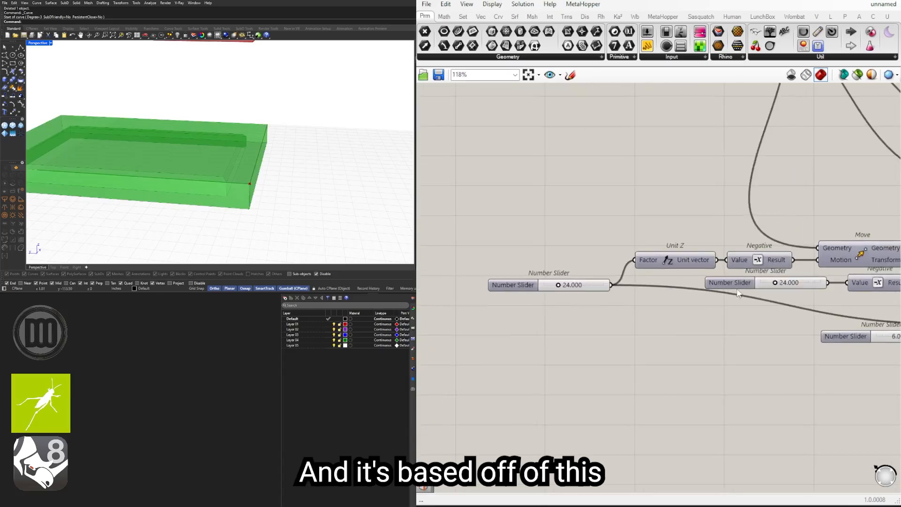
{"action": "scroll", "coordinate": [583, 282], "scroll_direction": "up", "scroll_amount": 5}
{"action": "scroll", "coordinate": [584, 283], "scroll_direction": "down", "scroll_amount": 3}
{"action": "scroll", "coordinate": [583, 283], "scroll_direction": "up", "scroll_amount": 4}
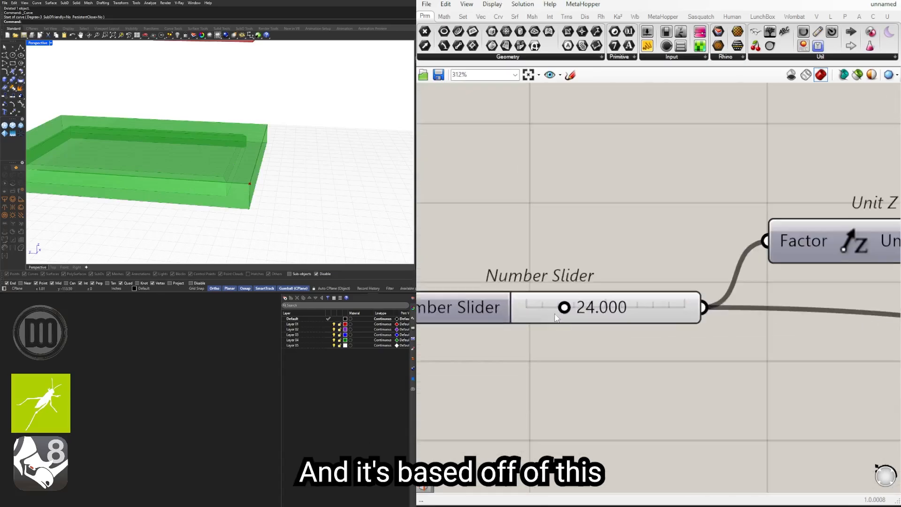
{"action": "left_click_drag", "start_coordinate": [558, 285], "coordinate": [587, 311]}
{"action": "right_click_drag", "start_coordinate": [254, 178], "coordinate": [315, 187]}
Step: Test the slab thickness slider feeding the Subtraction's B with a slightly different value and restore it to 6
{"action": "scroll", "coordinate": [610, 323], "scroll_direction": "down", "scroll_amount": 3}
{"action": "right_click_drag", "start_coordinate": [891, 358], "coordinate": [633, 339]}
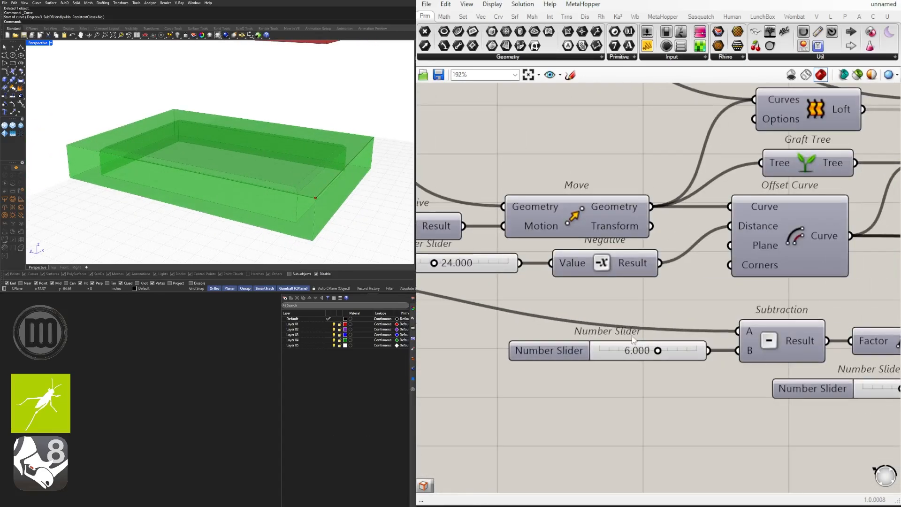
{"action": "scroll", "coordinate": [652, 345], "scroll_direction": "up", "scroll_amount": 3}
{"action": "mouse_move", "coordinate": [661, 357]}
{"action": "left_mouse_down"}
{"action": "mouse_move", "coordinate": [639, 356]}
{"action": "mouse_move", "coordinate": [663, 357]}
{"action": "left_mouse_up"}
{"action": "right_click_drag", "start_coordinate": [228, 186], "coordinate": [115, 148]}
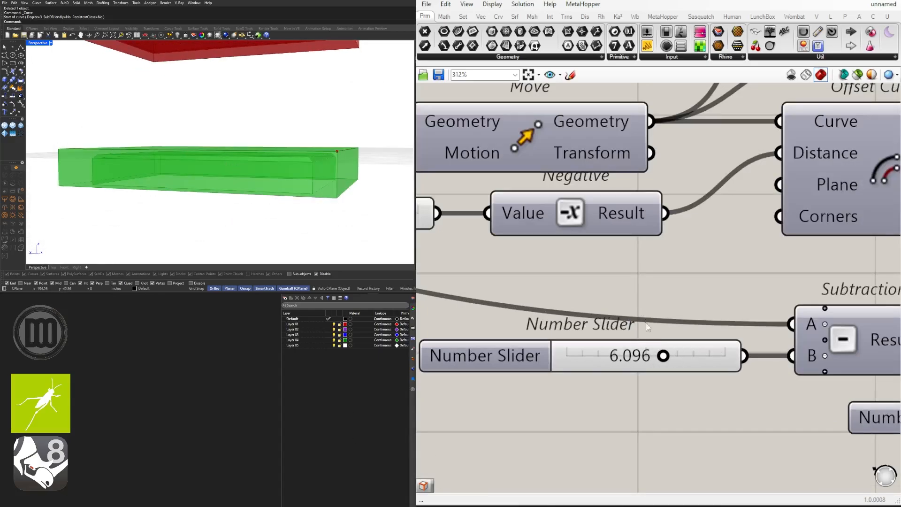
{"action": "mouse_move", "coordinate": [664, 356]}
{"action": "left_mouse_down"}
{"action": "mouse_move", "coordinate": [649, 357]}
{"action": "mouse_move", "coordinate": [663, 356]}
{"action": "left_mouse_up"}
{"action": "double_click", "coordinate": [685, 356]}
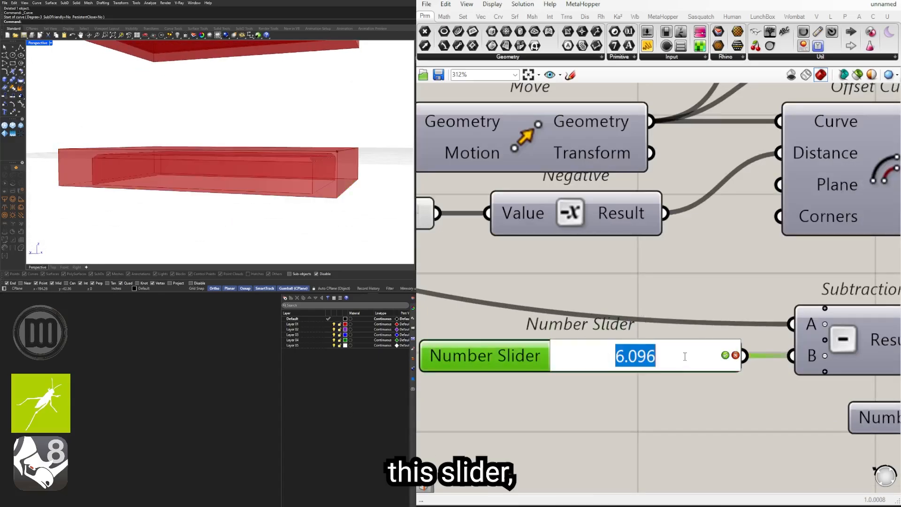
{"action": "type", "text": "6"}
{"action": "key", "text": "Return"}
Step: Test larger values on the chamfer slider feeding the last Negative and restore it to 4
{"action": "scroll", "coordinate": [661, 357], "scroll_direction": "down", "scroll_amount": 4}
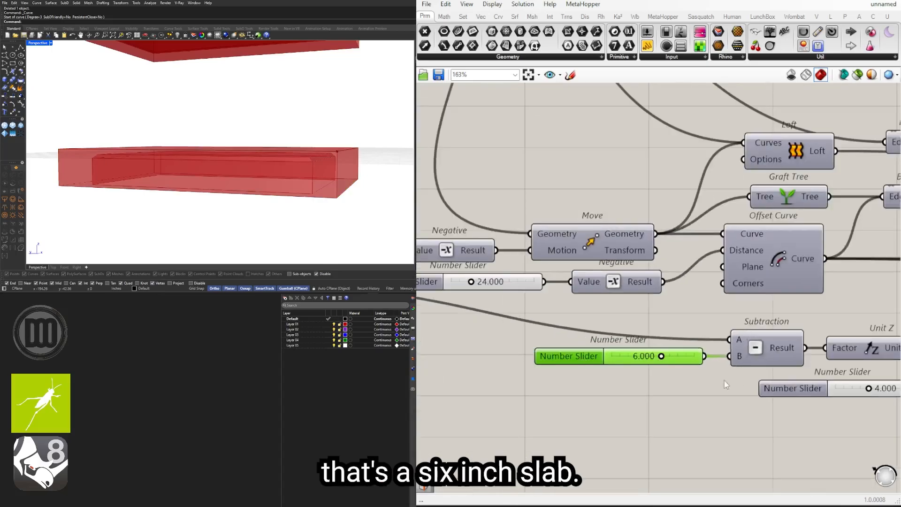
{"action": "scroll", "coordinate": [724, 381], "scroll_direction": "down", "scroll_amount": 2}
{"action": "right_click_drag", "start_coordinate": [849, 388], "coordinate": [672, 373]}
{"action": "scroll", "coordinate": [672, 373], "scroll_direction": "up", "scroll_amount": 5}
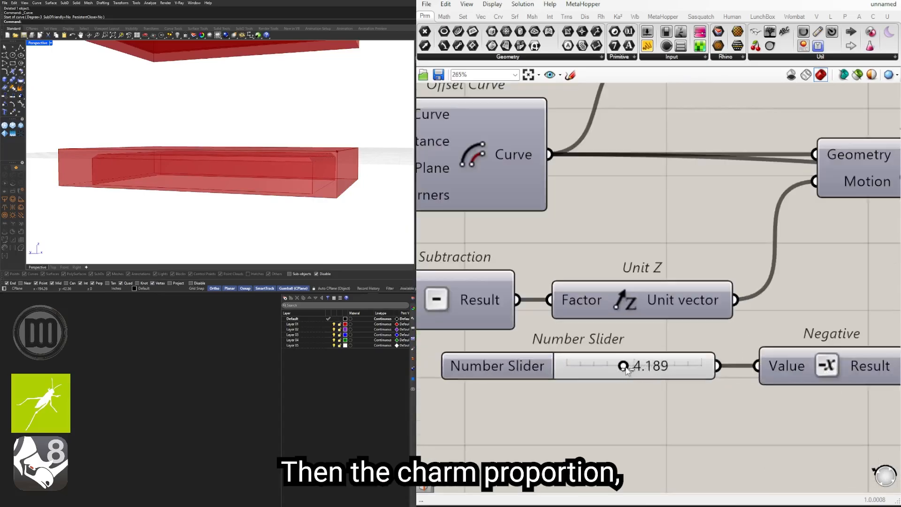
{"action": "left_click_drag", "start_coordinate": [625, 369], "coordinate": [642, 367]}
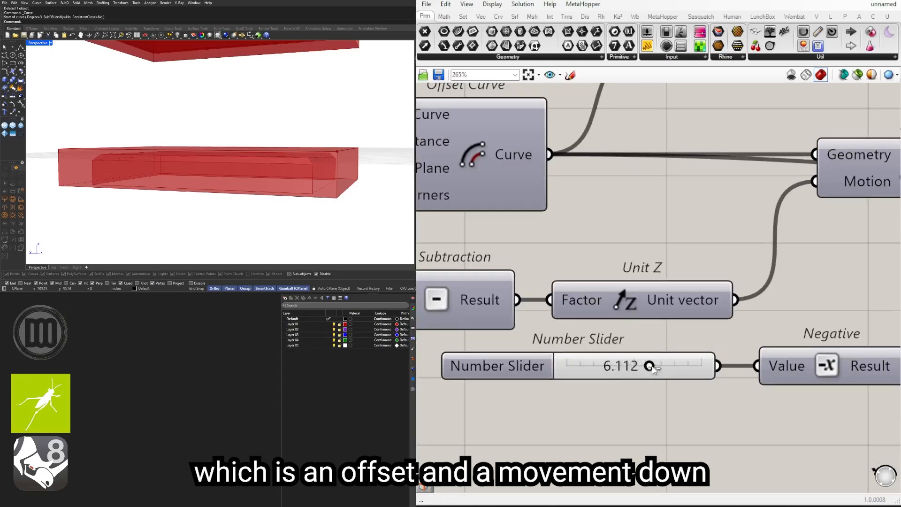
{"action": "left_click_drag", "start_coordinate": [651, 367], "coordinate": [674, 367]}
{"action": "double_click", "coordinate": [674, 366]}
{"action": "type", "text": "4"}
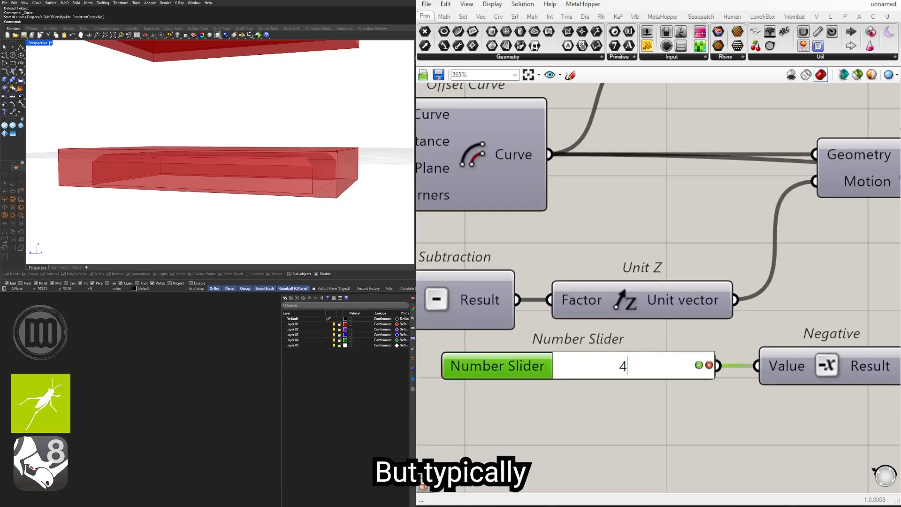
{"action": "key", "text": "Return"}
{"action": "scroll", "coordinate": [750, 334], "scroll_direction": "down", "scroll_amount": 5}
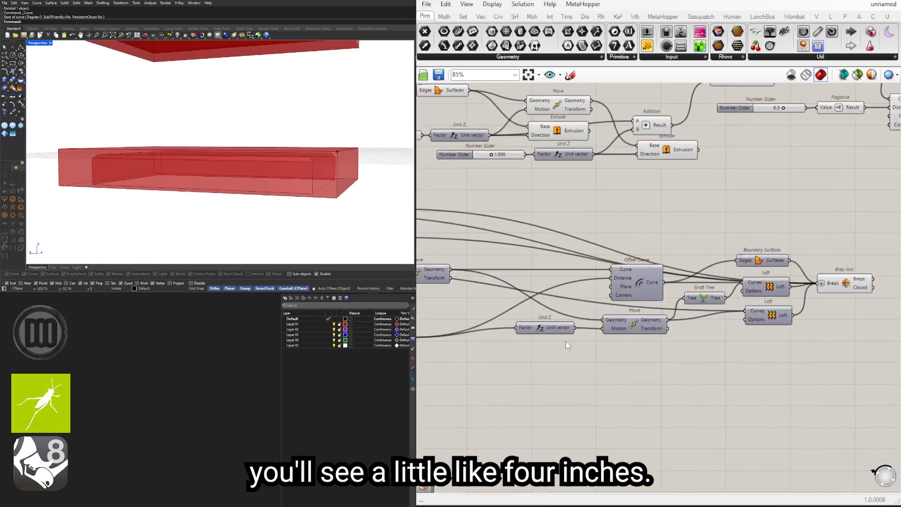
{"action": "scroll", "coordinate": [704, 315], "scroll_direction": "down", "scroll_amount": 2}
{"action": "right_click_drag", "start_coordinate": [528, 307], "coordinate": [825, 321]}
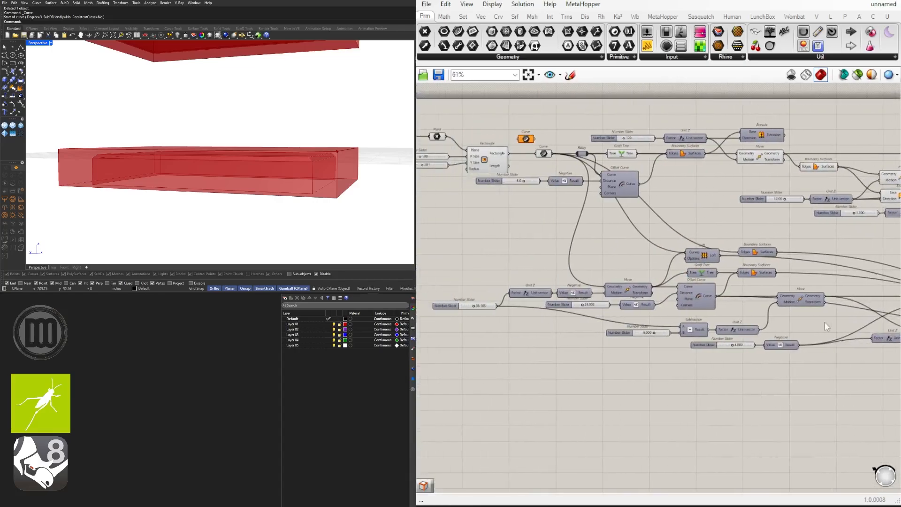
Step: Try footing widths of 12 and 15 on the slider feeding the Negative of the foundation's first Offset Curve
{"action": "scroll", "coordinate": [680, 331], "scroll_direction": "up", "scroll_amount": 6}
{"action": "right_click_drag", "start_coordinate": [471, 314], "coordinate": [831, 347]}
{"action": "scroll", "coordinate": [783, 296], "scroll_direction": "up", "scroll_amount": 4}
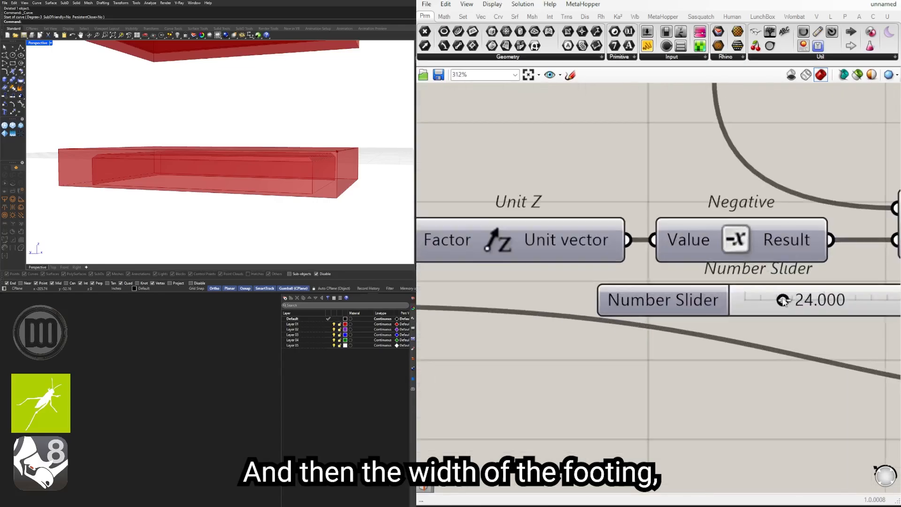
{"action": "mouse_move", "coordinate": [783, 300]}
{"action": "left_mouse_down"}
{"action": "mouse_move", "coordinate": [801, 301]}
{"action": "mouse_move", "coordinate": [770, 300]}
{"action": "left_mouse_up"}
{"action": "double_click", "coordinate": [818, 301]}
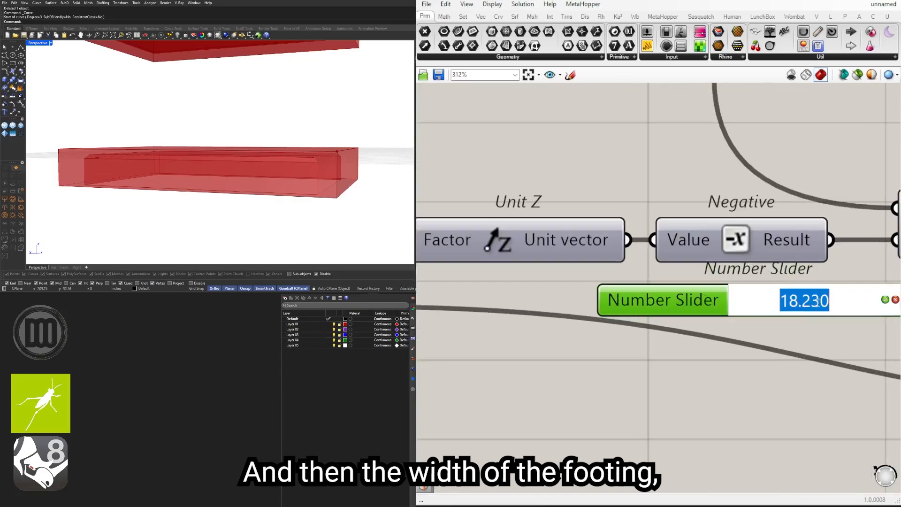
{"action": "type", "text": "12"}
{"action": "key", "text": "Return"}
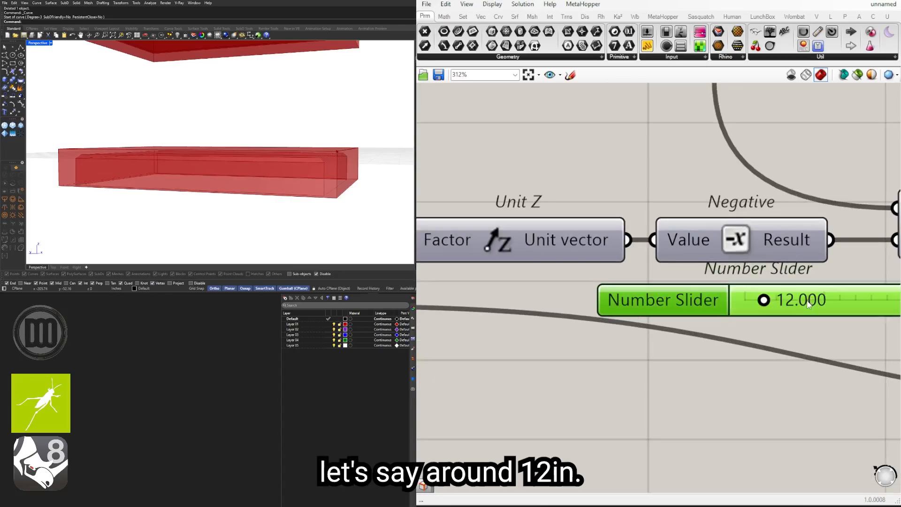
{"action": "right_click_drag", "start_coordinate": [809, 304], "coordinate": [633, 306]}
{"action": "double_click", "coordinate": [632, 302]}
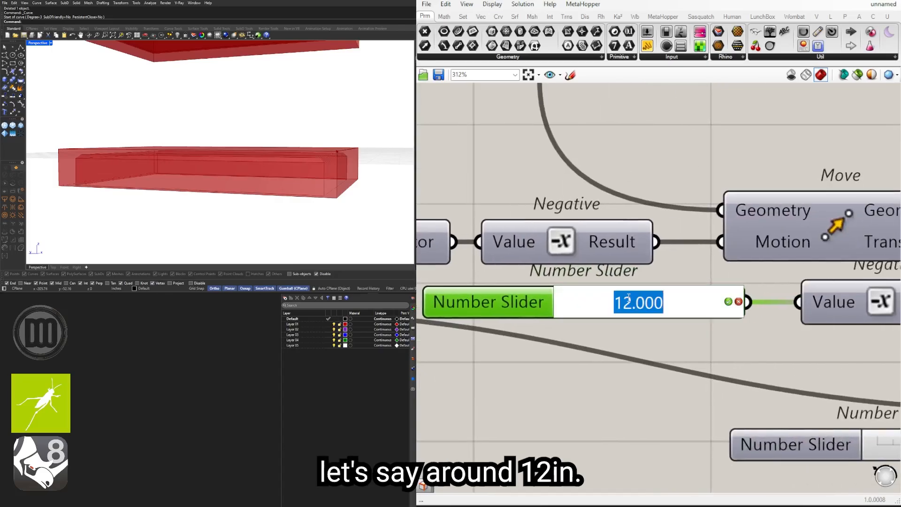
{"action": "type", "text": "15"}
{"action": "left_click", "coordinate": [732, 307]}
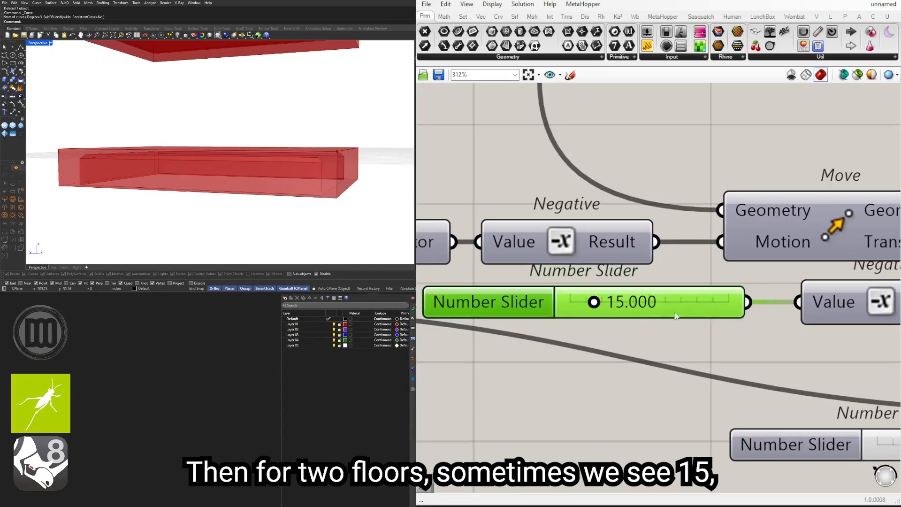
Step: Set the footing width slider feeding the foundation's first Offset Curve to 20
{"action": "double_click", "coordinate": [634, 305]}
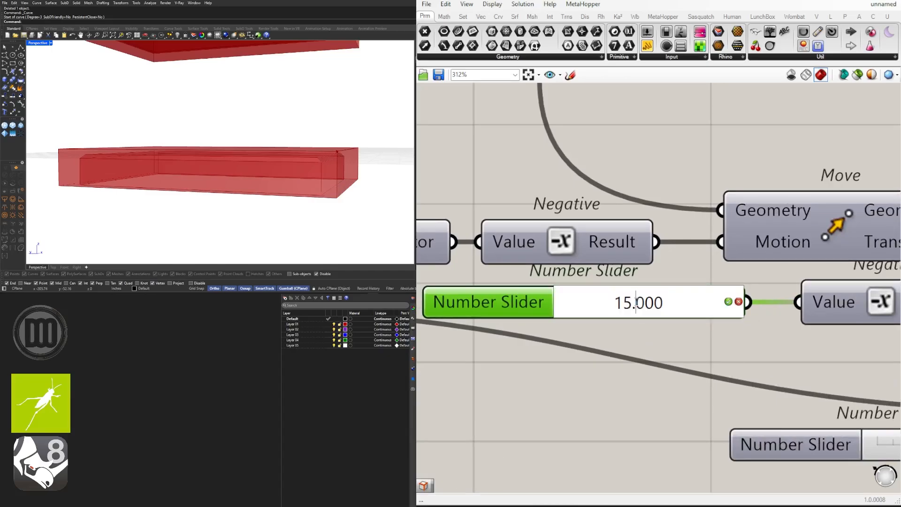
{"action": "type", "text": "2"}
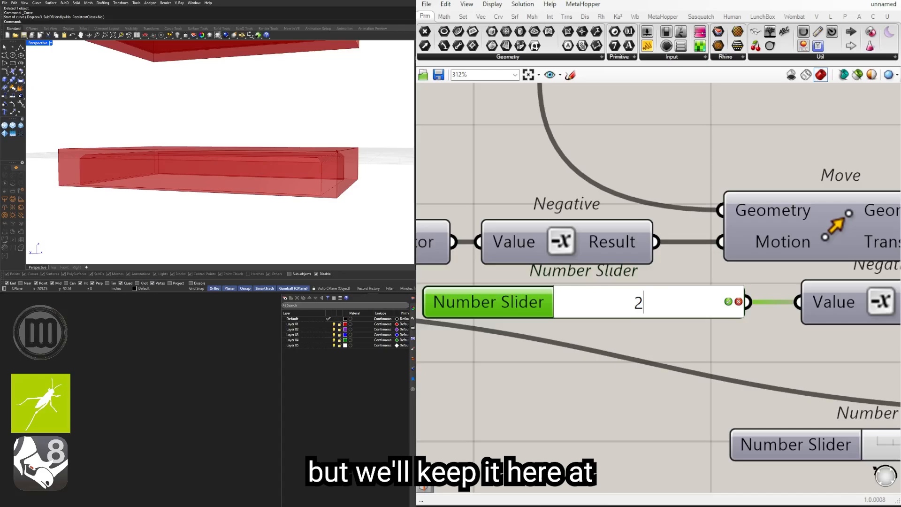
{"action": "type", "text": "0"}
{"action": "key", "text": "Return"}
Step: Turn the preview of the wall Extrude component back on and view the whole building
{"action": "right_click_drag", "start_coordinate": [307, 149], "coordinate": [225, 171]}
{"action": "scroll", "coordinate": [647, 267], "scroll_direction": "down", "scroll_amount": 10}
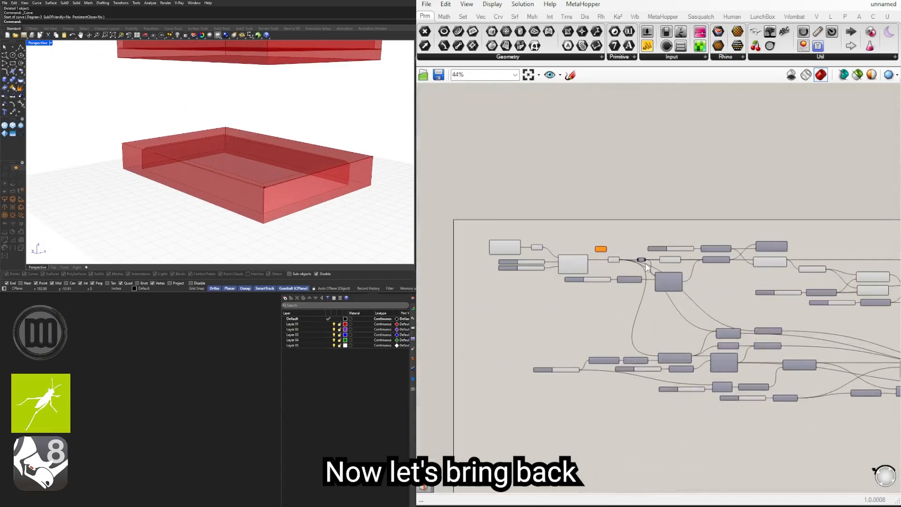
{"action": "scroll", "coordinate": [647, 266], "scroll_direction": "up", "scroll_amount": 4}
{"action": "scroll", "coordinate": [824, 324], "scroll_direction": "up", "scroll_amount": 1}
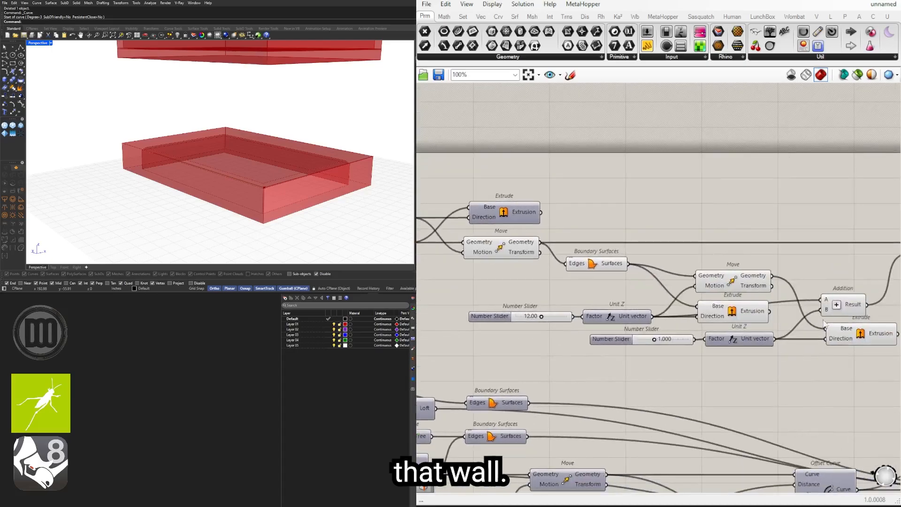
{"action": "right_click_drag", "start_coordinate": [825, 323], "coordinate": [710, 306]}
{"action": "scroll", "coordinate": [799, 338], "scroll_direction": "down", "scroll_amount": 4}
{"action": "right_click_drag", "start_coordinate": [509, 334], "coordinate": [704, 340]}
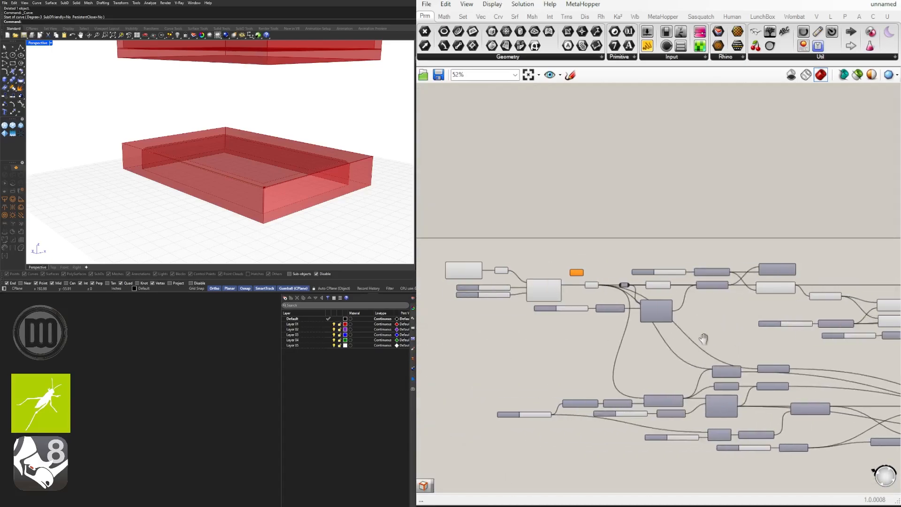
{"action": "scroll", "coordinate": [734, 322], "scroll_direction": "up", "scroll_amount": 2}
{"action": "middle_click", "coordinate": [804, 227]}
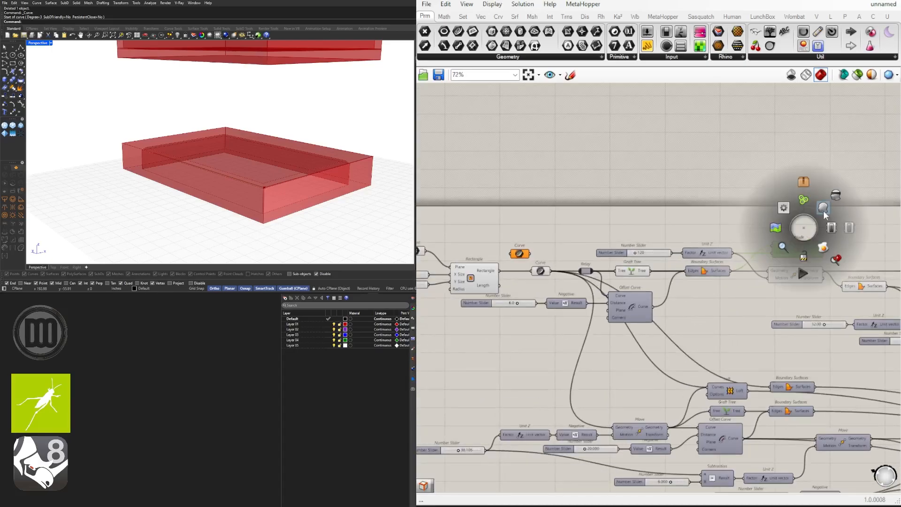
{"action": "left_click", "coordinate": [842, 206]}
{"action": "right_click_drag", "start_coordinate": [861, 206], "coordinate": [745, 219]}
{"action": "left_click", "coordinate": [746, 219]}
{"action": "scroll", "coordinate": [193, 186], "scroll_direction": "down", "scroll_amount": 4}
{"action": "right_click_drag", "start_coordinate": [194, 187], "coordinate": [324, 414]}
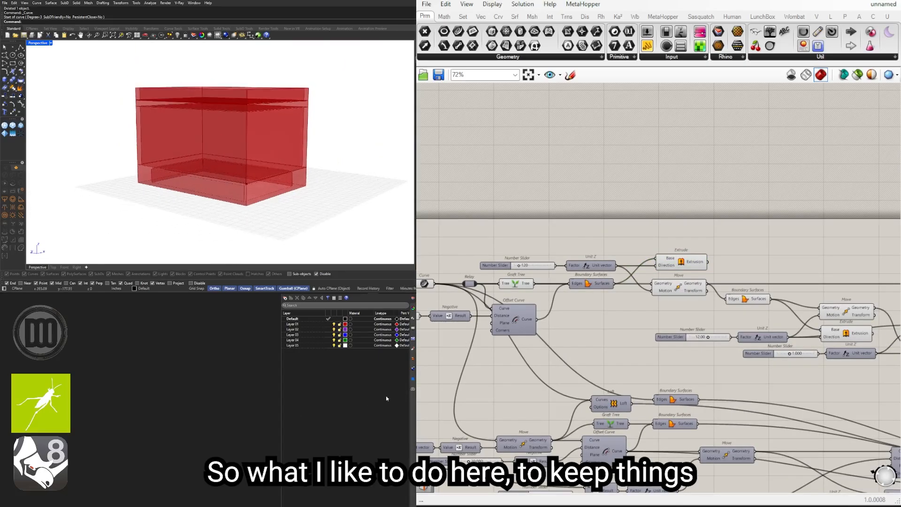
Step: Add a Geometry container beside the wall Extrude and connect the Extrusion output to it
{"action": "right_click_drag", "start_coordinate": [689, 255], "coordinate": [674, 261]}
{"action": "left_click", "coordinate": [665, 267]}
{"action": "scroll", "coordinate": [665, 266], "scroll_direction": "up", "scroll_amount": 5}
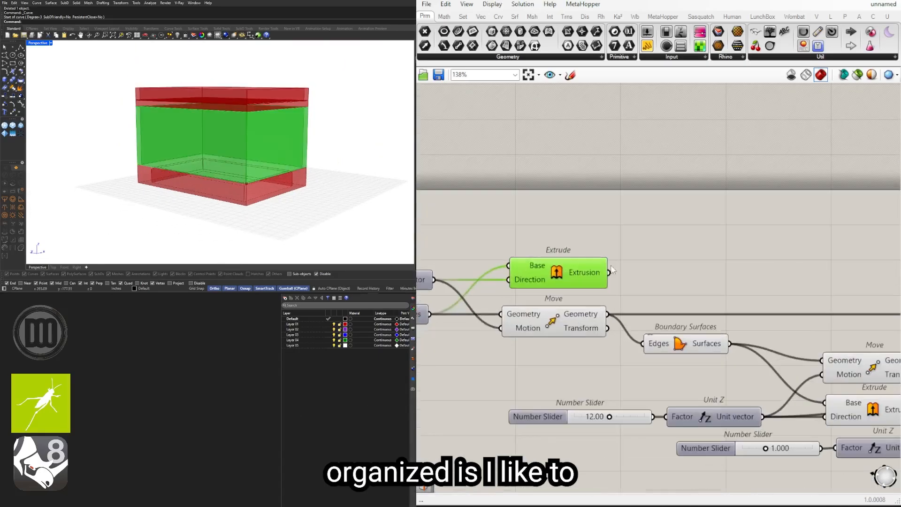
{"action": "left_click", "coordinate": [649, 263]}
{"action": "double_click", "coordinate": [650, 264]}
{"action": "left_click", "coordinate": [582, 275]}
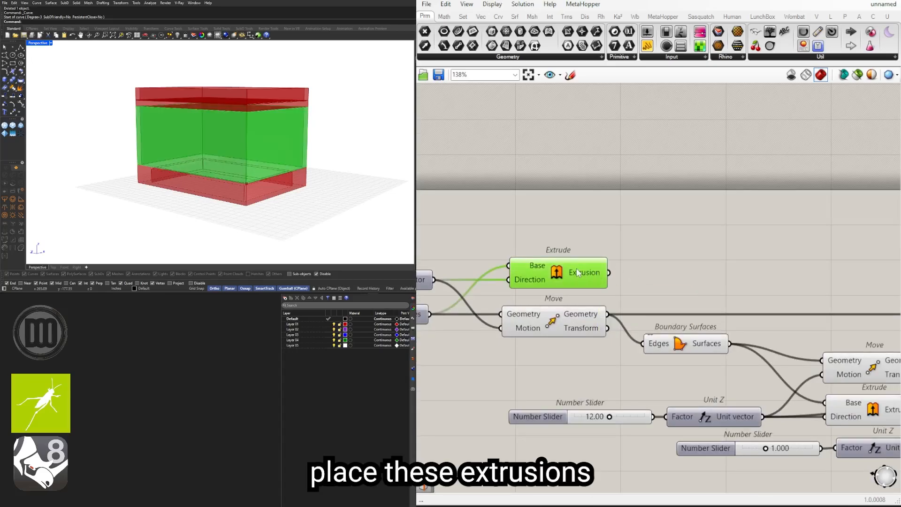
{"action": "double_click", "coordinate": [656, 275]}
{"action": "left_click", "coordinate": [569, 270]}
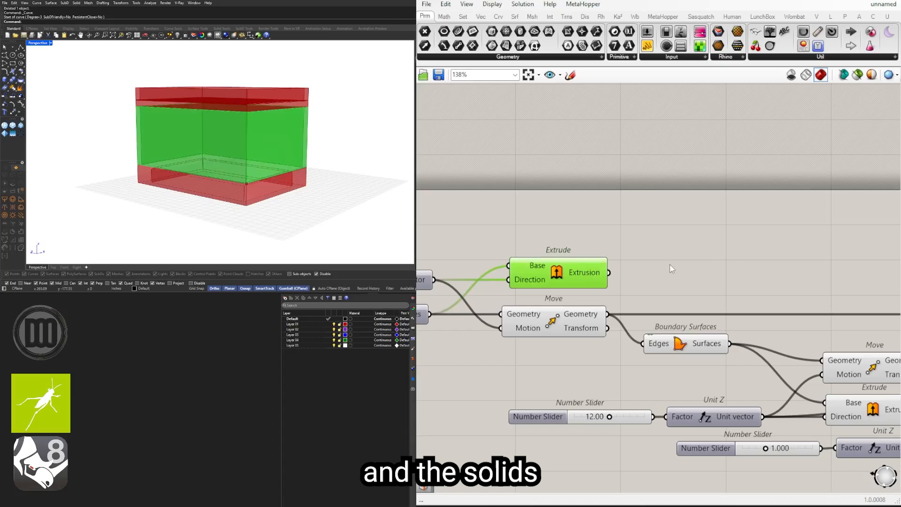
{"action": "double_click", "coordinate": [685, 275]}
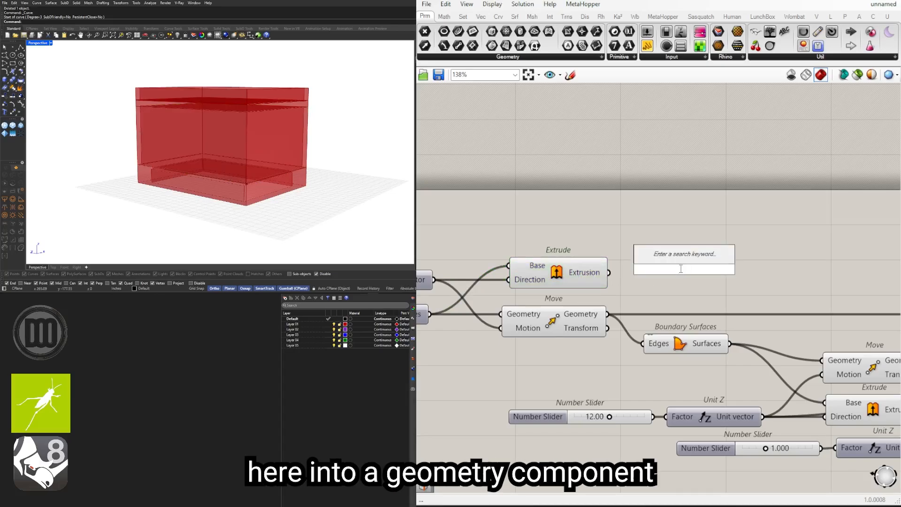
{"action": "type", "text": "GEO"}
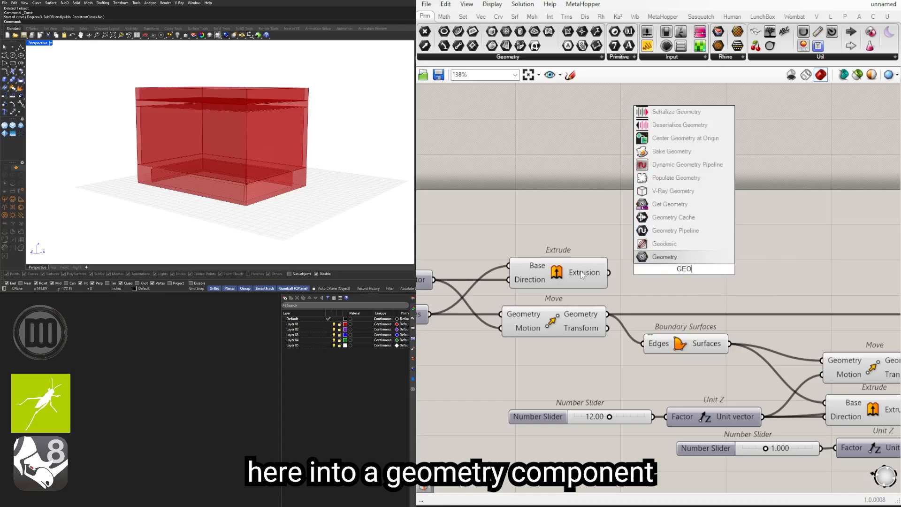
{"action": "key", "text": "Return"}
{"action": "left_click_drag", "start_coordinate": [685, 270], "coordinate": [659, 271]}
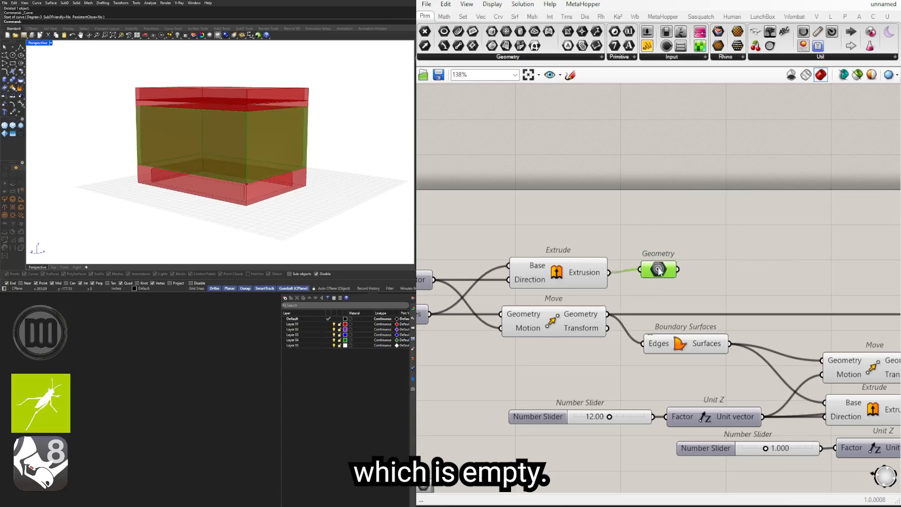
Step: Add a Geometry container fed by the upper roof layer's Extrude, the one driven by the 1.000 slider
{"action": "scroll", "coordinate": [656, 273], "scroll_direction": "down", "scroll_amount": 6}
{"action": "scroll", "coordinate": [836, 286], "scroll_direction": "up", "scroll_amount": 5}
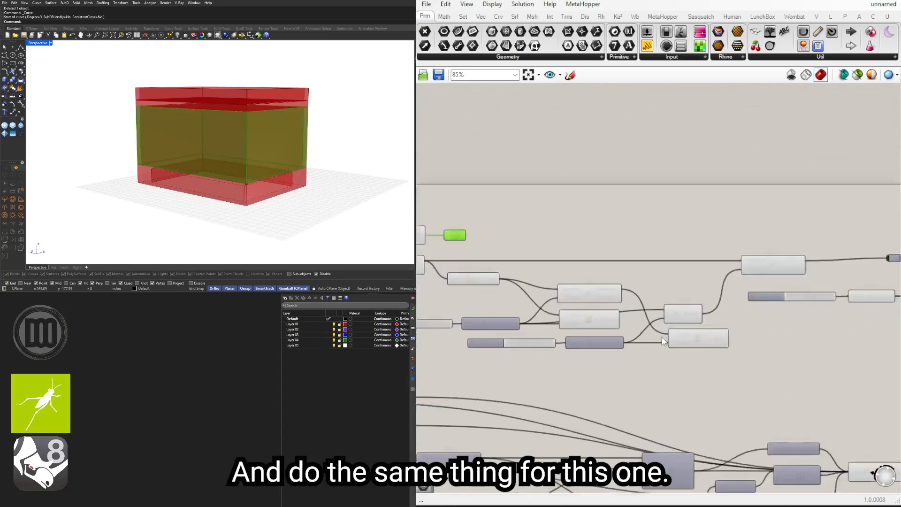
{"action": "right_click_drag", "start_coordinate": [502, 287], "coordinate": [623, 285]}
{"action": "scroll", "coordinate": [520, 236], "scroll_direction": "down", "scroll_amount": 1}
{"action": "left_click_drag", "start_coordinate": [528, 218], "coordinate": [817, 324], "text": "alt"}
{"action": "left_click", "coordinate": [771, 323]}
{"action": "scroll", "coordinate": [772, 322], "scroll_direction": "up", "scroll_amount": 5}
{"action": "right_click_drag", "start_coordinate": [772, 323], "coordinate": [676, 332]}
{"action": "scroll", "coordinate": [690, 334], "scroll_direction": "up", "scroll_amount": 3}
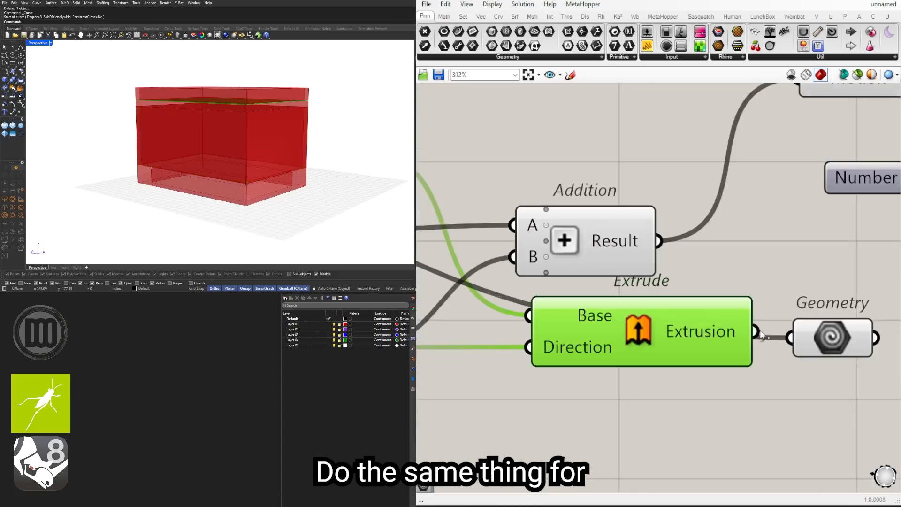
{"action": "left_click", "coordinate": [829, 337]}
{"action": "scroll", "coordinate": [699, 354], "scroll_direction": "down", "scroll_amount": 7}
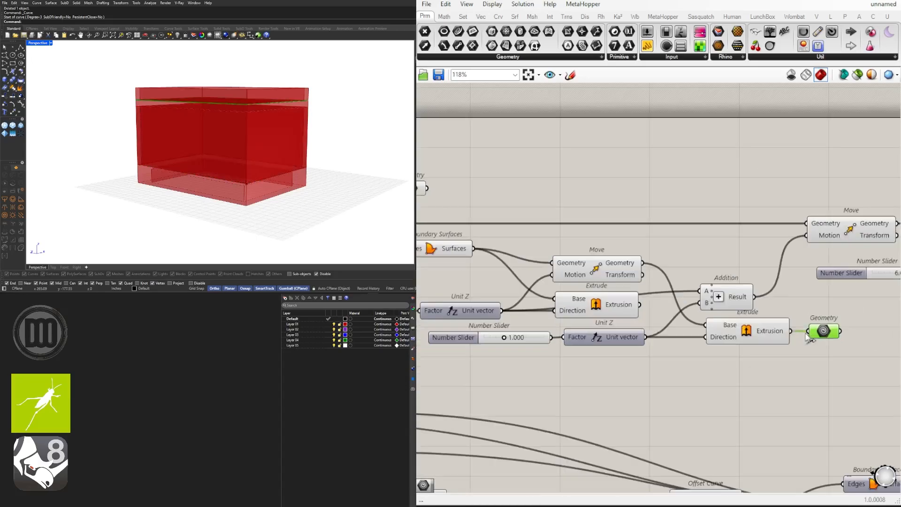
Step: Connect the Extrude driven by the 12.00 slider to another Geometry container, aligned above the upper roof layer's container
{"action": "left_click_drag", "start_coordinate": [751, 384], "coordinate": [486, 339]}
{"action": "left_click_drag", "start_coordinate": [695, 349], "coordinate": [695, 365]}
{"action": "mouse_move", "coordinate": [671, 324]}
{"action": "left_mouse_down"}
{"action": "mouse_move", "coordinate": [681, 329]}
{"action": "mouse_move", "coordinate": [691, 315]}
{"action": "mouse_move", "coordinate": [674, 316]}
{"action": "left_mouse_up"}
{"action": "left_click", "coordinate": [746, 347]}
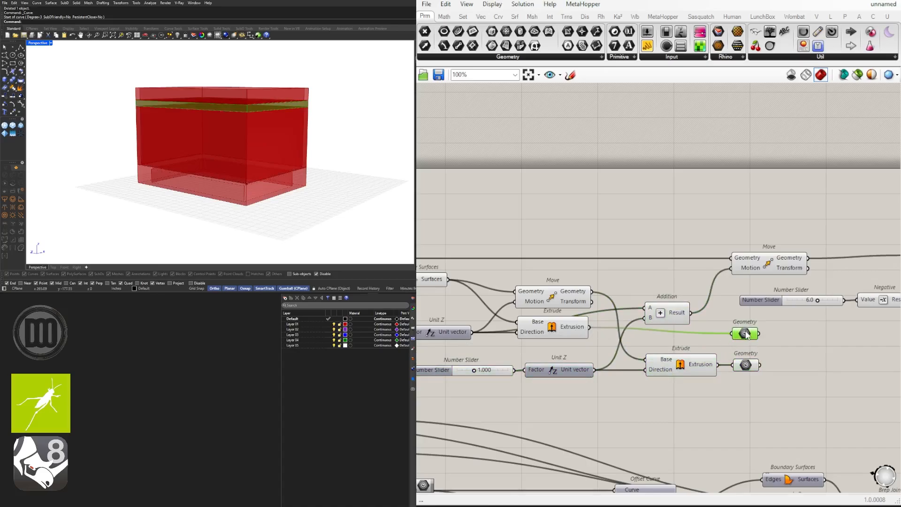
{"action": "left_click_drag", "start_coordinate": [747, 330], "coordinate": [742, 330]}
{"action": "left_click", "coordinate": [800, 388]}
{"action": "left_click_drag", "start_coordinate": [800, 398], "coordinate": [434, 366]}
{"action": "left_click_drag", "start_coordinate": [553, 370], "coordinate": [545, 360]}
{"action": "left_click_drag", "start_coordinate": [683, 405], "coordinate": [707, 401]}
{"action": "right_click_drag", "start_coordinate": [751, 375], "coordinate": [562, 369]}
{"action": "left_click_drag", "start_coordinate": [555, 324], "coordinate": [551, 323]}
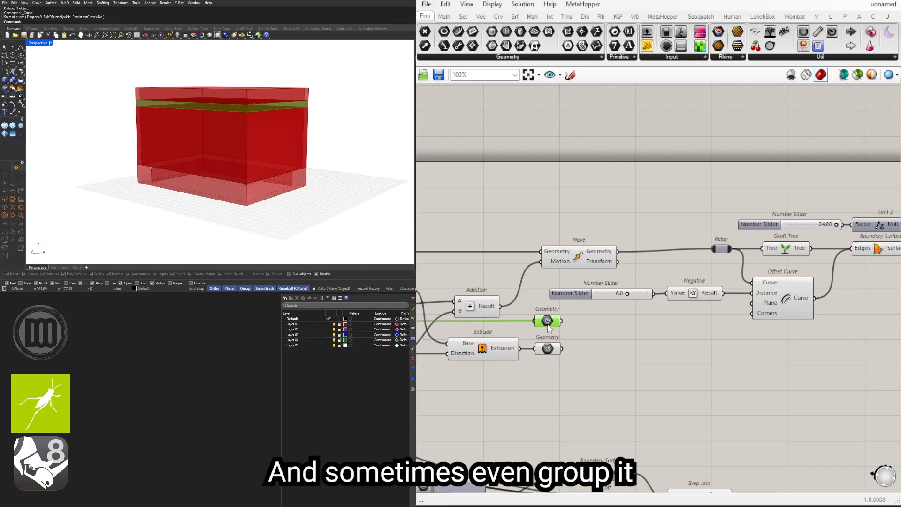
Step: Put each of the two roof Geometry containers in its own group and check the group's outline options
{"action": "scroll", "coordinate": [552, 325], "scroll_direction": "up", "scroll_amount": 1}
{"action": "left_click", "coordinate": [546, 354]}
{"action": "key", "text": "ctrl+g"}
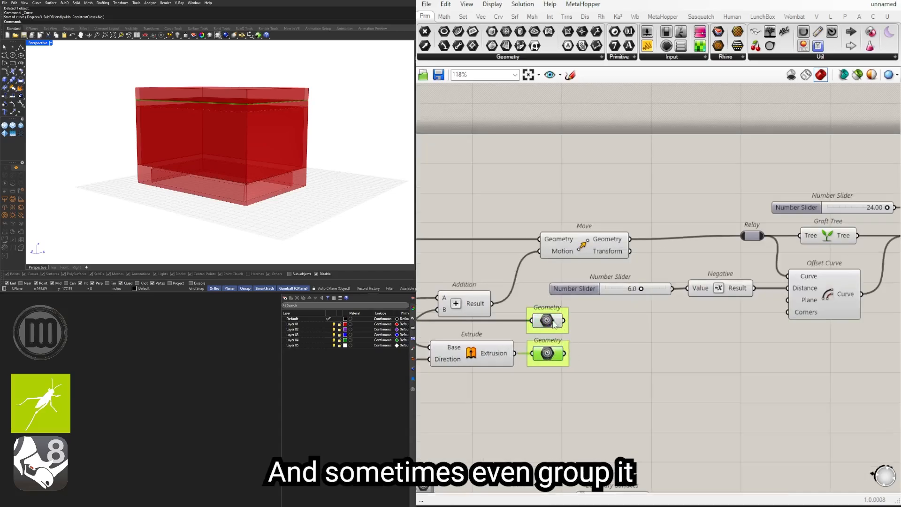
{"action": "right_click", "coordinate": [546, 364]}
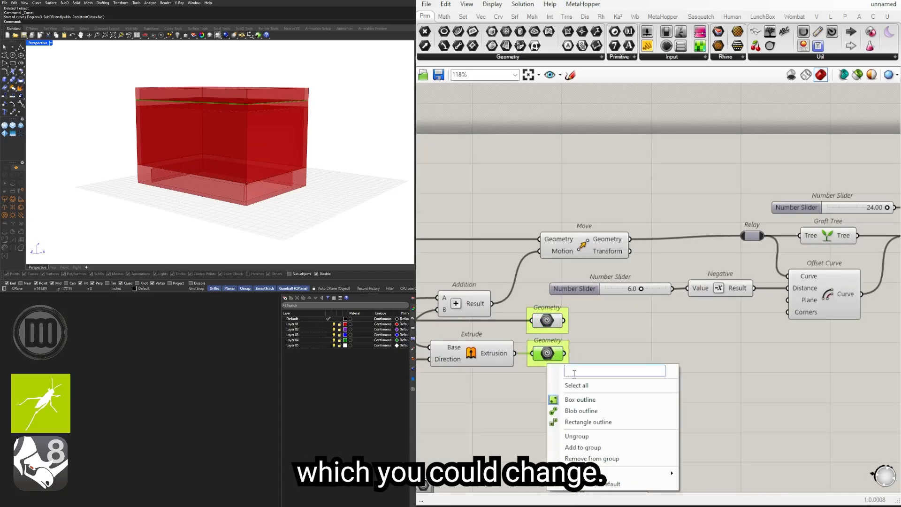
{"action": "mouse_move", "coordinate": [606, 473]}
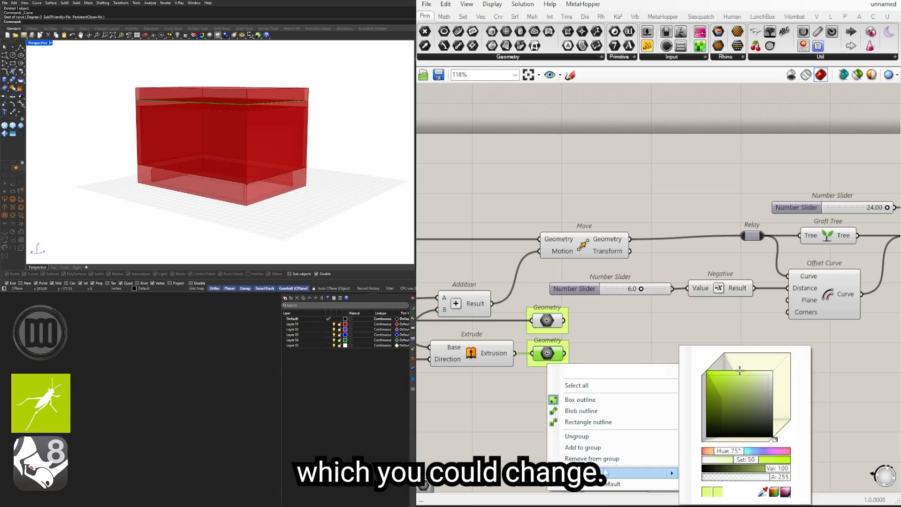
{"action": "left_click", "coordinate": [628, 362]}
{"action": "scroll", "coordinate": [562, 324], "scroll_direction": "down", "scroll_amount": 7}
{"action": "scroll", "coordinate": [747, 299], "scroll_direction": "up", "scroll_amount": 4}
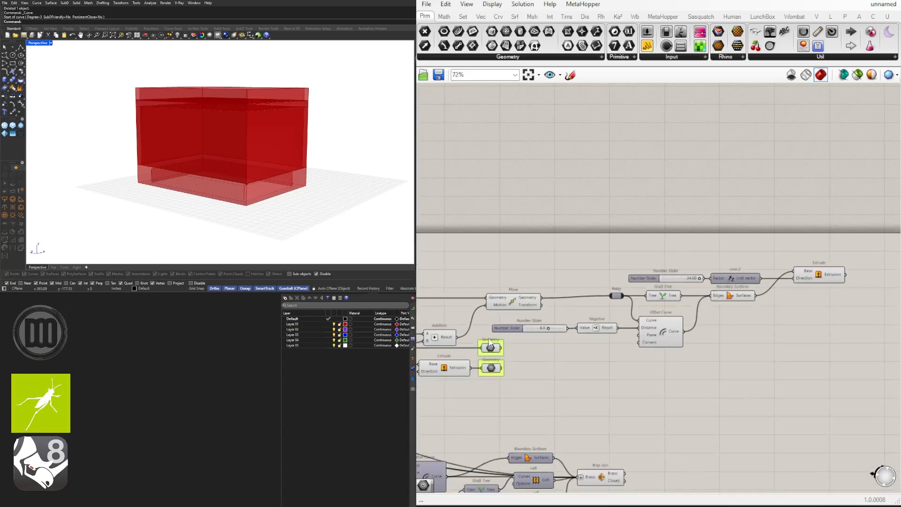
Step: Connect the parapet Extrude to a new Geometry container and group that container
{"action": "left_click", "coordinate": [491, 345]}
{"action": "scroll", "coordinate": [834, 279], "scroll_direction": "up", "scroll_amount": 2}
{"action": "left_click_drag", "start_coordinate": [863, 279], "coordinate": [884, 273], "text": "alt"}
{"action": "right_click_drag", "start_coordinate": [864, 275], "coordinate": [748, 293]}
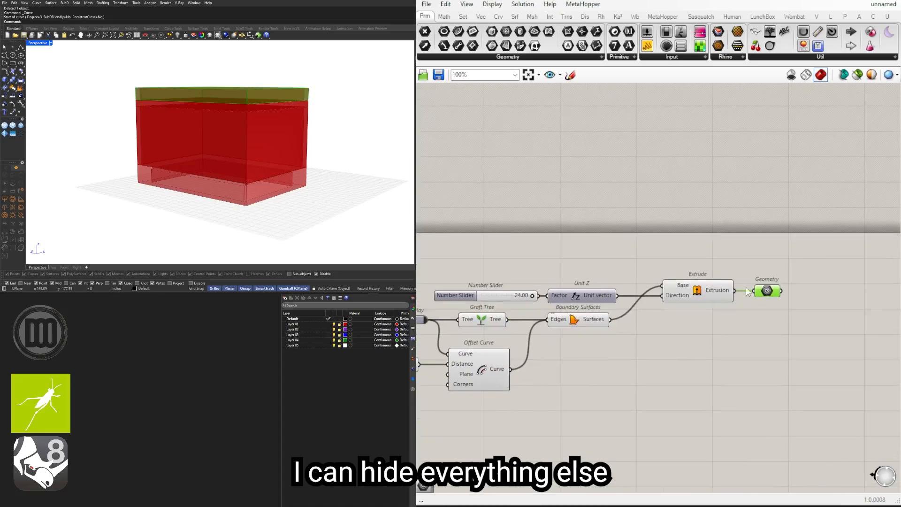
{"action": "key", "text": "ctrl+g"}
{"action": "left_click", "coordinate": [783, 256]}
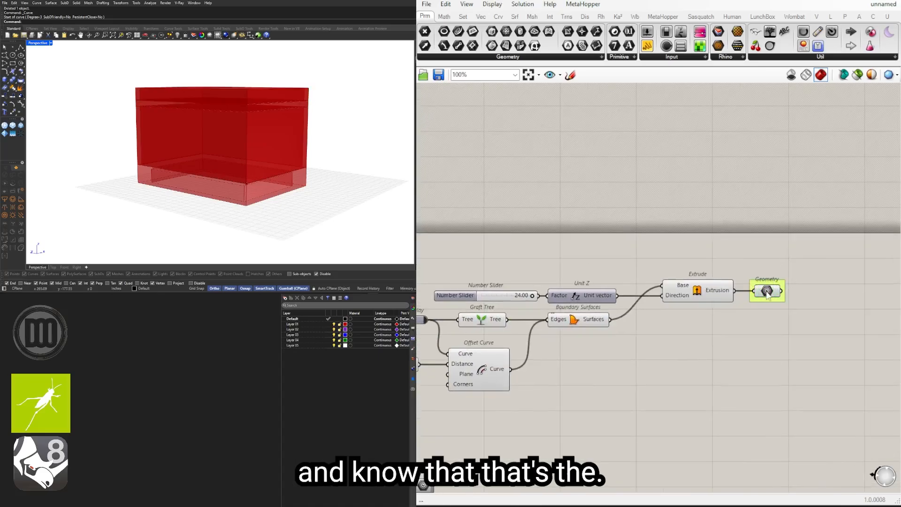
{"action": "left_click", "coordinate": [767, 291]}
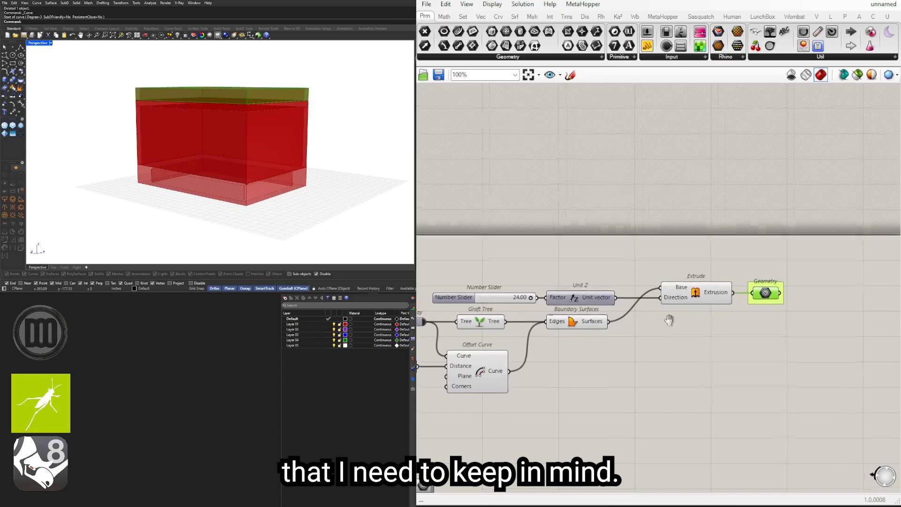
Step: Group the Geometry container fed by the wall Extrude
{"action": "scroll", "coordinate": [545, 310], "scroll_direction": "down", "scroll_amount": 3}
{"action": "scroll", "coordinate": [657, 282], "scroll_direction": "up", "scroll_amount": 3}
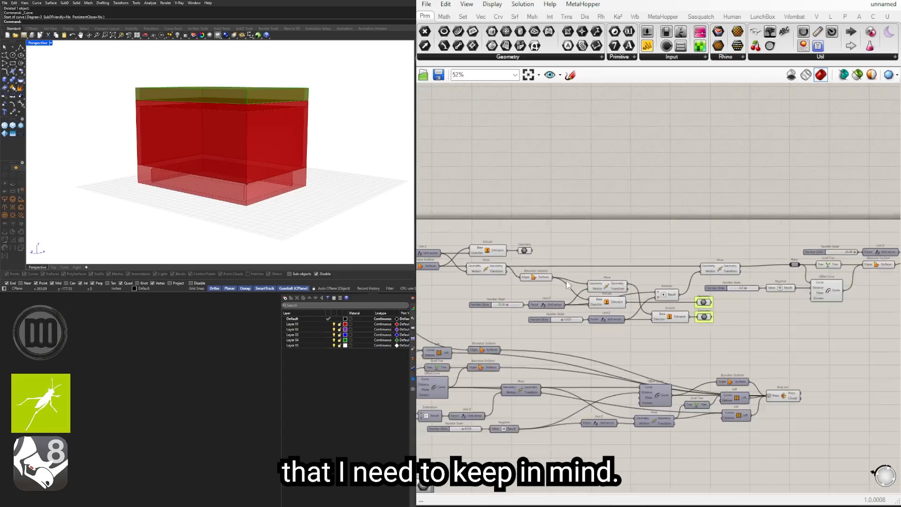
{"action": "left_click", "coordinate": [619, 255]}
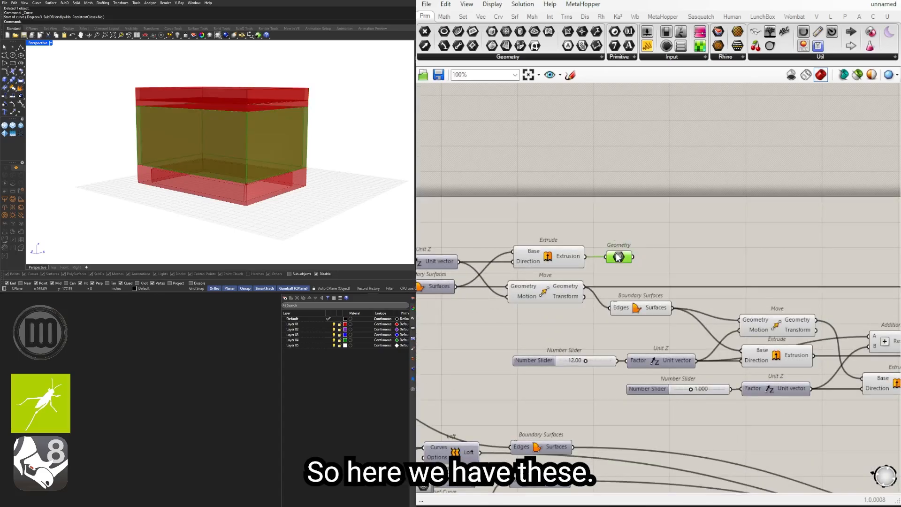
{"action": "key", "text": "ctrl+g"}
Step: Add a Geometry container beside the foundation's Brep Join and connect the Breps output to it
{"action": "scroll", "coordinate": [618, 274], "scroll_direction": "down", "scroll_amount": 5}
{"action": "right_click_drag", "start_coordinate": [623, 328], "coordinate": [572, 332]}
{"action": "right_click_drag", "start_coordinate": [806, 332], "coordinate": [737, 332]}
{"action": "scroll", "coordinate": [836, 338], "scroll_direction": "up", "scroll_amount": 3}
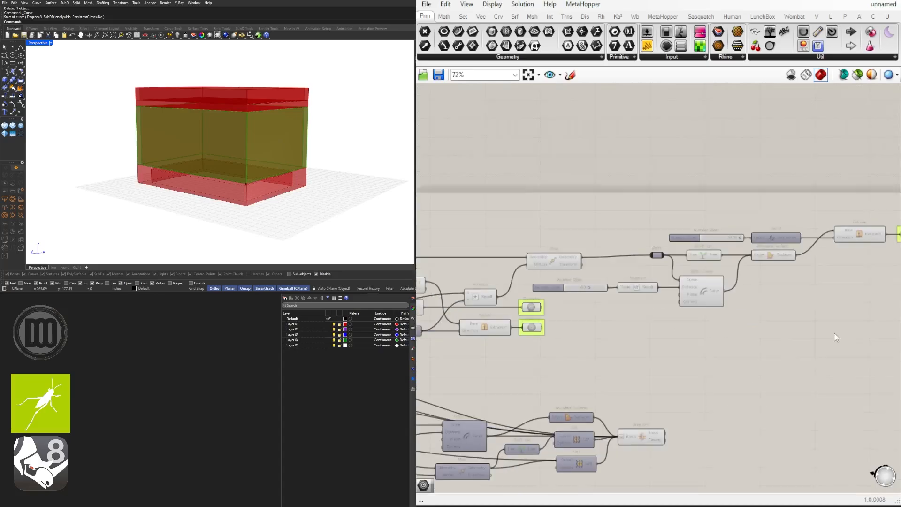
{"action": "right_click_drag", "start_coordinate": [834, 333], "coordinate": [717, 336]}
{"action": "left_click_drag", "start_coordinate": [813, 259], "coordinate": [792, 228]}
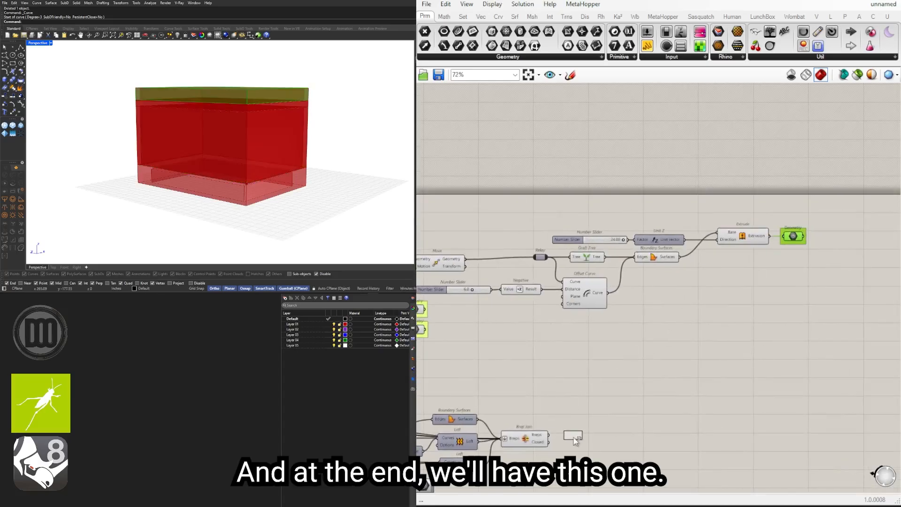
{"action": "scroll", "coordinate": [555, 438], "scroll_direction": "up", "scroll_amount": 3}
{"action": "left_click_drag", "start_coordinate": [576, 441], "coordinate": [581, 437]}
{"action": "left_click_drag", "start_coordinate": [594, 440], "coordinate": [590, 437]}
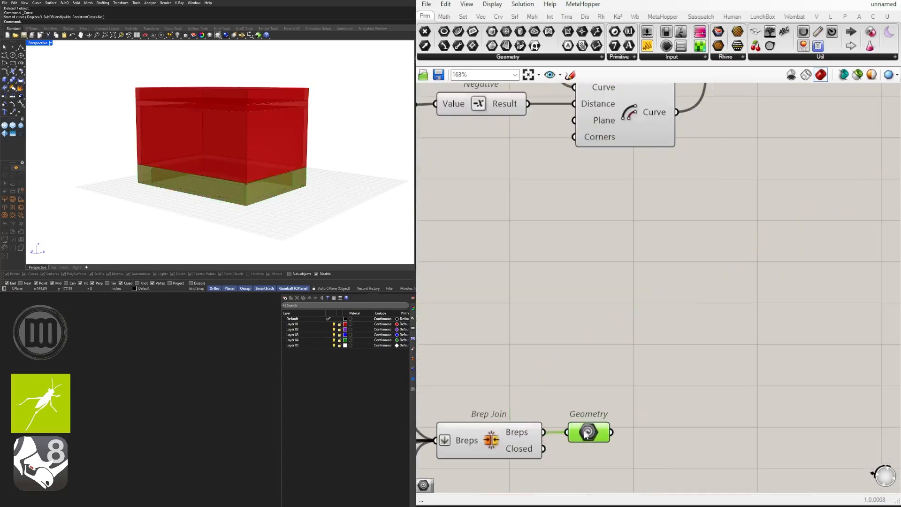
Step: Select all the foundation components and reposition them together as a block below the roof components
{"action": "scroll", "coordinate": [587, 405], "scroll_direction": "down", "scroll_amount": 5}
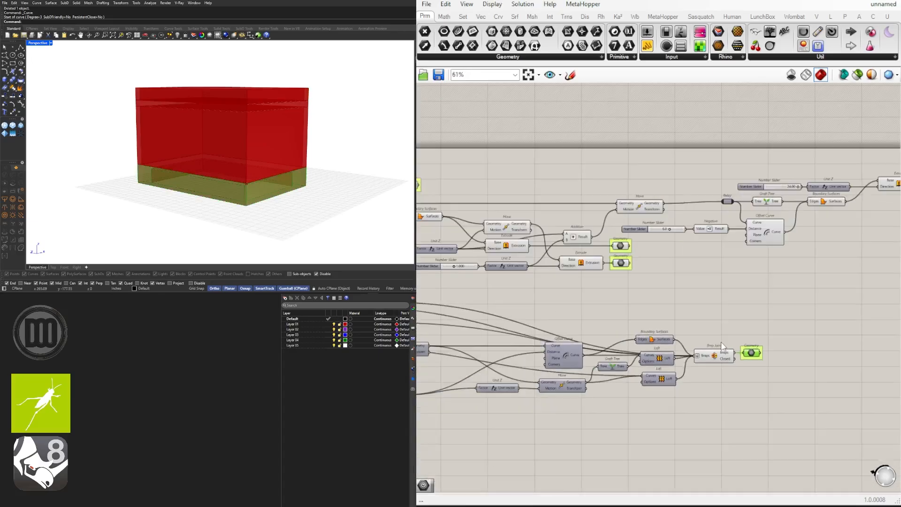
{"action": "right_click_drag", "start_coordinate": [640, 348], "coordinate": [735, 331]}
{"action": "right_click_drag", "start_coordinate": [515, 353], "coordinate": [638, 361]}
{"action": "scroll", "coordinate": [816, 368], "scroll_direction": "down", "scroll_amount": 2}
{"action": "left_click_drag", "start_coordinate": [819, 364], "coordinate": [425, 291]}
{"action": "left_click_drag", "start_coordinate": [649, 372], "coordinate": [644, 361]}
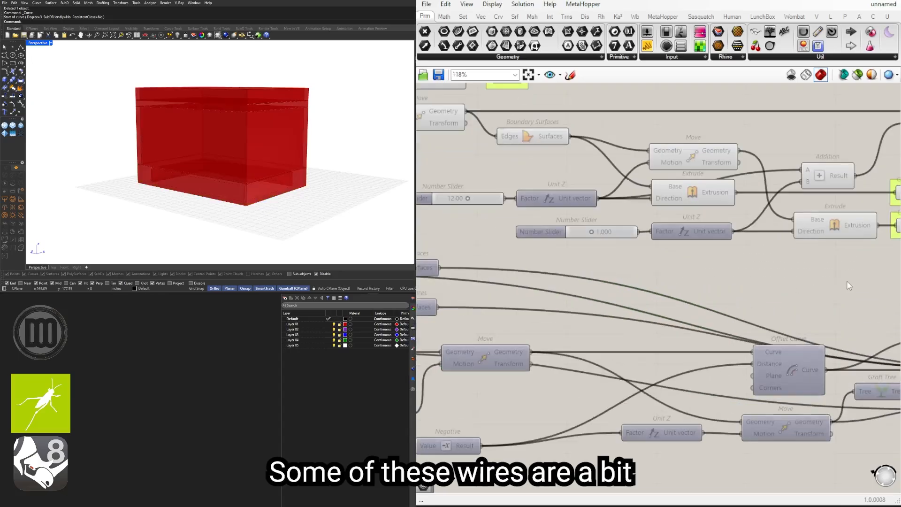
Step: Set the wire display of the foundation Brep Join's Breps input to Hidden
{"action": "right_click_drag", "start_coordinate": [833, 306], "coordinate": [619, 315]}
{"action": "scroll", "coordinate": [769, 387], "scroll_direction": "up", "scroll_amount": 2}
{"action": "right_click_drag", "start_coordinate": [804, 375], "coordinate": [566, 371]}
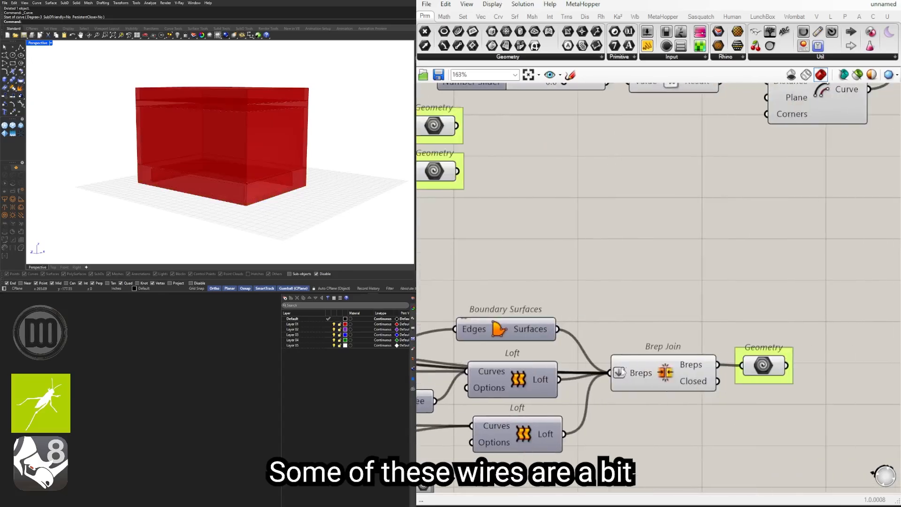
{"action": "scroll", "coordinate": [649, 370], "scroll_direction": "down", "scroll_amount": 3}
{"action": "scroll", "coordinate": [648, 378], "scroll_direction": "up", "scroll_amount": 3}
{"action": "right_click", "coordinate": [645, 372]}
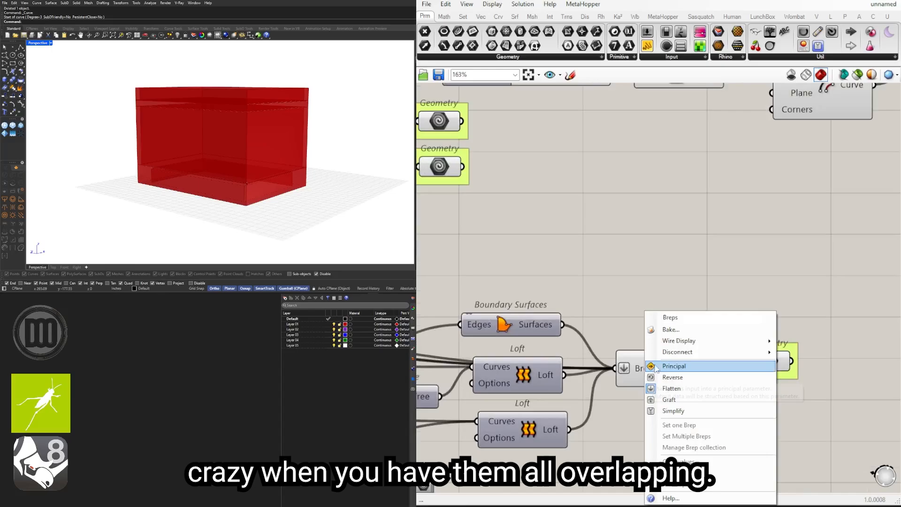
{"action": "left_click", "coordinate": [626, 322]}
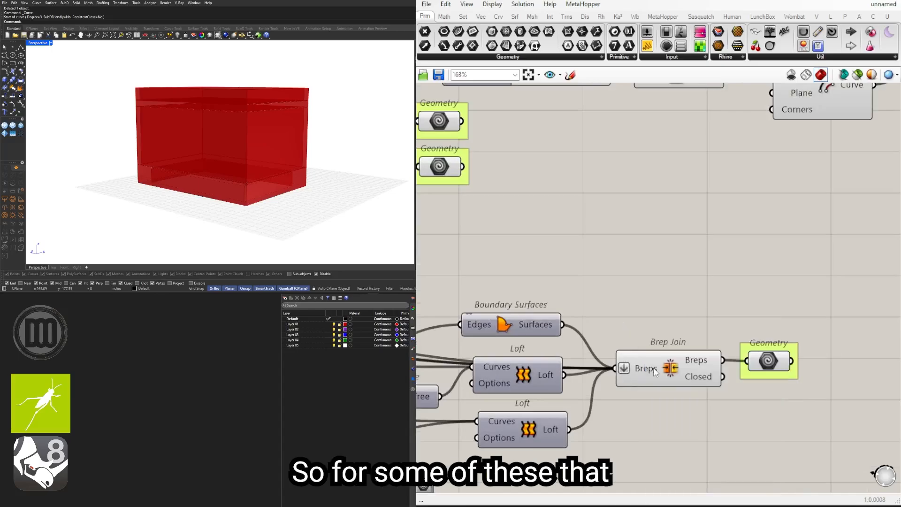
{"action": "scroll", "coordinate": [650, 368], "scroll_direction": "down", "scroll_amount": 10}
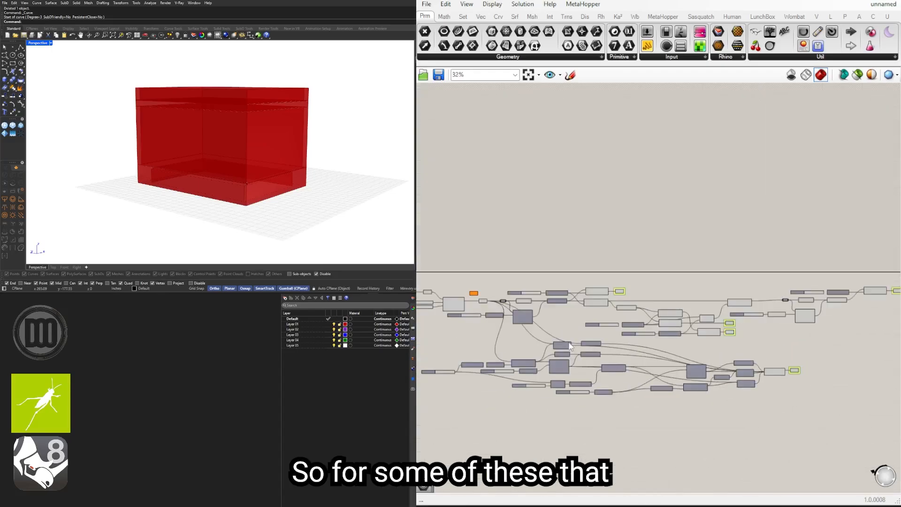
{"action": "scroll", "coordinate": [559, 368], "scroll_direction": "up", "scroll_amount": 10}
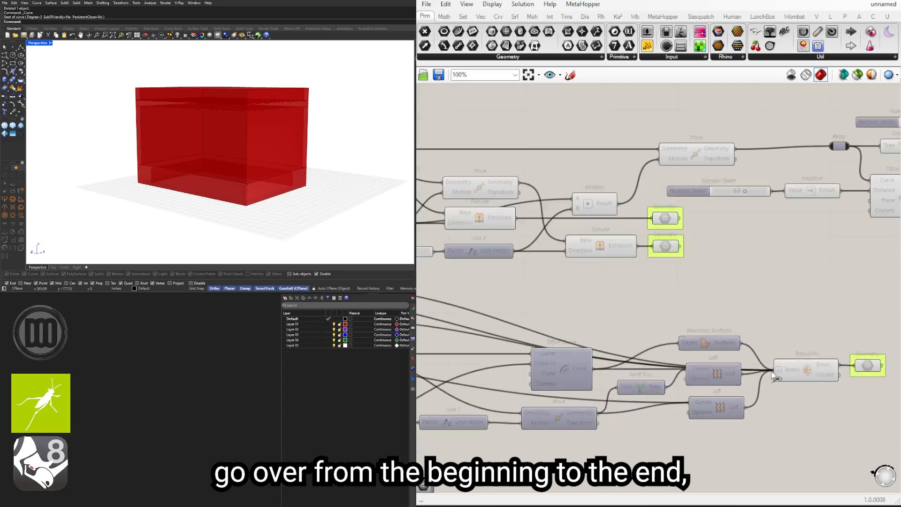
{"action": "right_click", "coordinate": [620, 368]}
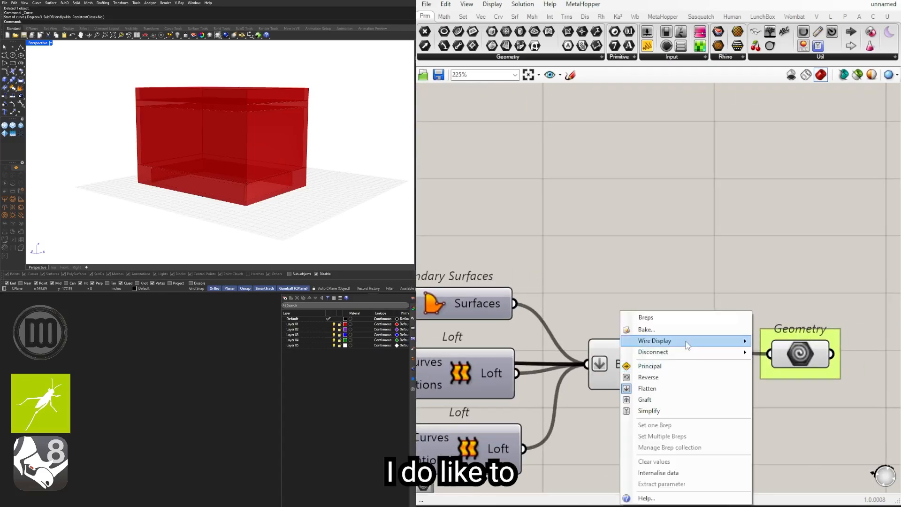
{"action": "mouse_move", "coordinate": [688, 342]}
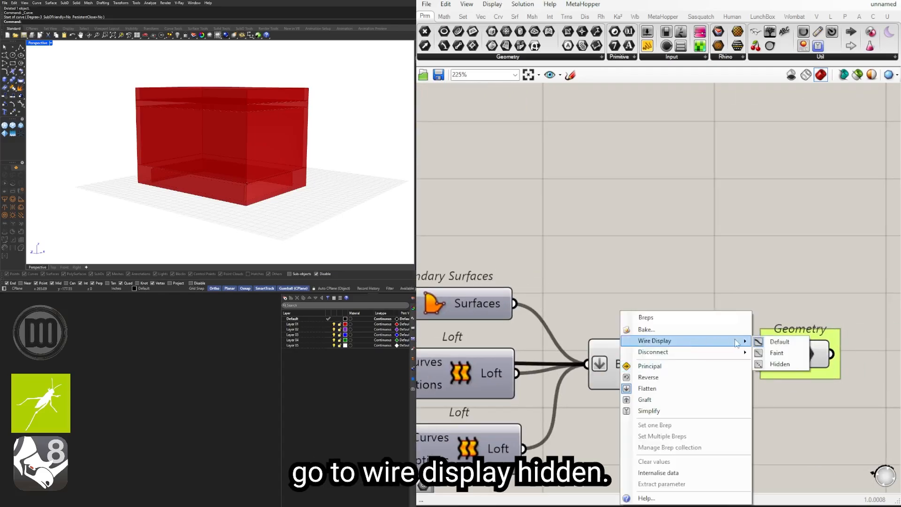
{"action": "left_click", "coordinate": [783, 364]}
Step: Tidy the inner foundation offset chain by moving the 4.000 slider with its Negative and the neighbouring Unit Z and Move
{"action": "scroll", "coordinate": [700, 330], "scroll_direction": "down", "scroll_amount": 5}
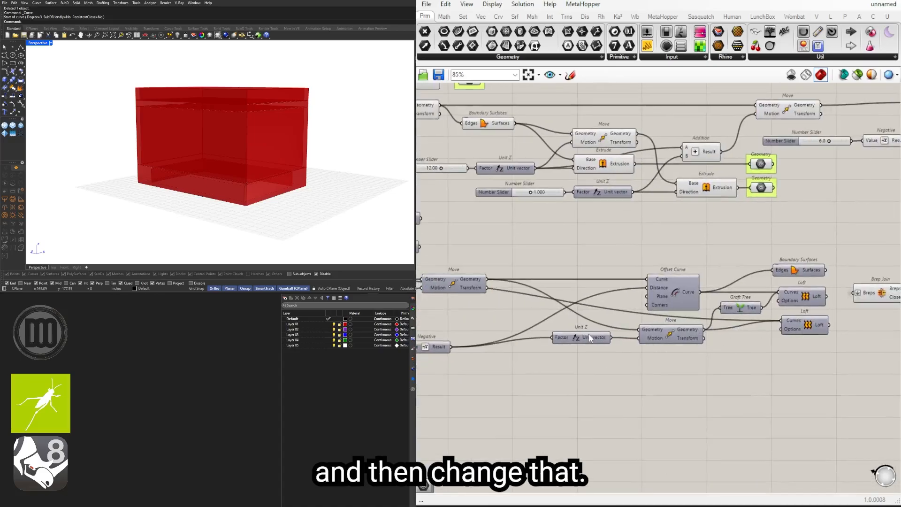
{"action": "right_click_drag", "start_coordinate": [532, 382], "coordinate": [738, 360]}
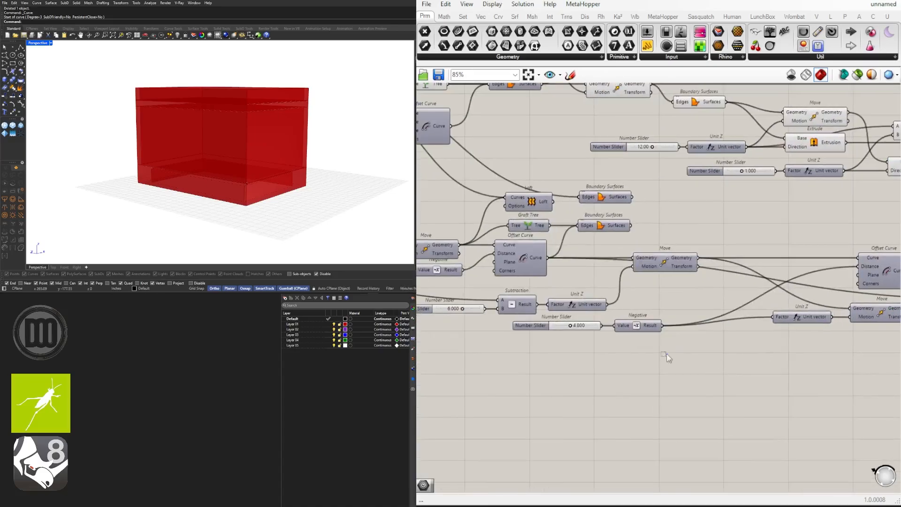
{"action": "left_click_drag", "start_coordinate": [668, 358], "coordinate": [568, 321]}
{"action": "left_click_drag", "start_coordinate": [649, 327], "coordinate": [753, 301]}
{"action": "left_click", "coordinate": [750, 334]}
{"action": "scroll", "coordinate": [746, 334], "scroll_direction": "down", "scroll_amount": 4}
{"action": "scroll", "coordinate": [771, 350], "scroll_direction": "up", "scroll_amount": 5}
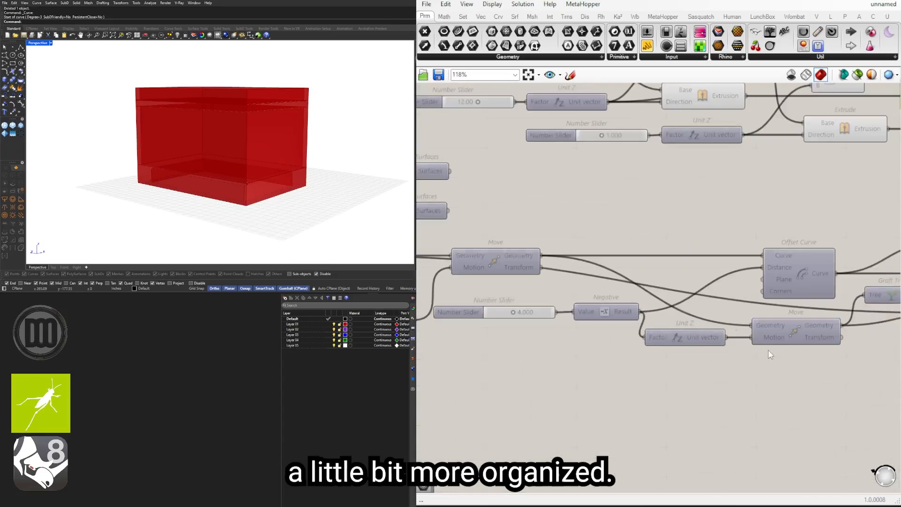
{"action": "mouse_move", "coordinate": [701, 342]}
{"action": "left_mouse_down"}
{"action": "mouse_move", "coordinate": [714, 343]}
{"action": "mouse_move", "coordinate": [683, 338]}
{"action": "left_mouse_up"}
Step: Hide the wires entering the Curves input of the lower Loft beside the Brep Join
{"action": "scroll", "coordinate": [793, 338], "scroll_direction": "down", "scroll_amount": 3}
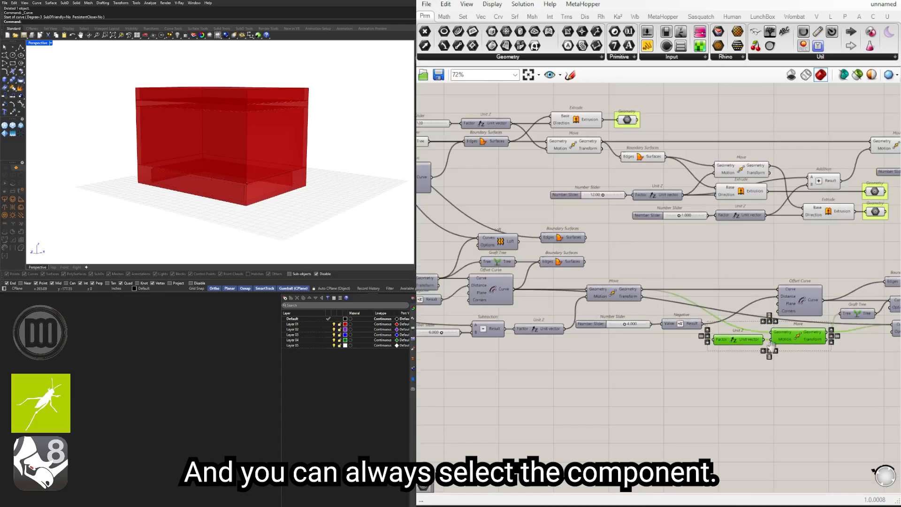
{"action": "right_click_drag", "start_coordinate": [874, 348], "coordinate": [753, 354]}
{"action": "left_click", "coordinate": [753, 354]}
{"action": "right_click", "coordinate": [780, 329]}
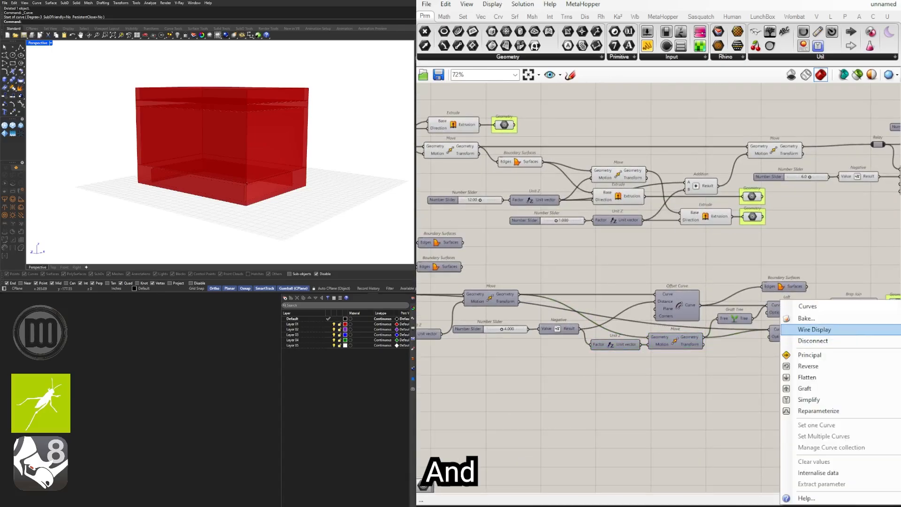
{"action": "left_click", "coordinate": [899, 341]}
Step: Move the foundation's 38.105 number slider lower, clear of the Unit Z component it feeds
{"action": "right_click_drag", "start_coordinate": [464, 322], "coordinate": [710, 333]}
{"action": "left_click_drag", "start_coordinate": [731, 348], "coordinate": [665, 307]}
{"action": "scroll", "coordinate": [640, 333], "scroll_direction": "up", "scroll_amount": 3}
{"action": "left_click", "coordinate": [663, 342]}
{"action": "scroll", "coordinate": [567, 322], "scroll_direction": "down", "scroll_amount": 3}
{"action": "right_click_drag", "start_coordinate": [556, 323], "coordinate": [721, 326]}
{"action": "scroll", "coordinate": [538, 310], "scroll_direction": "up", "scroll_amount": 4}
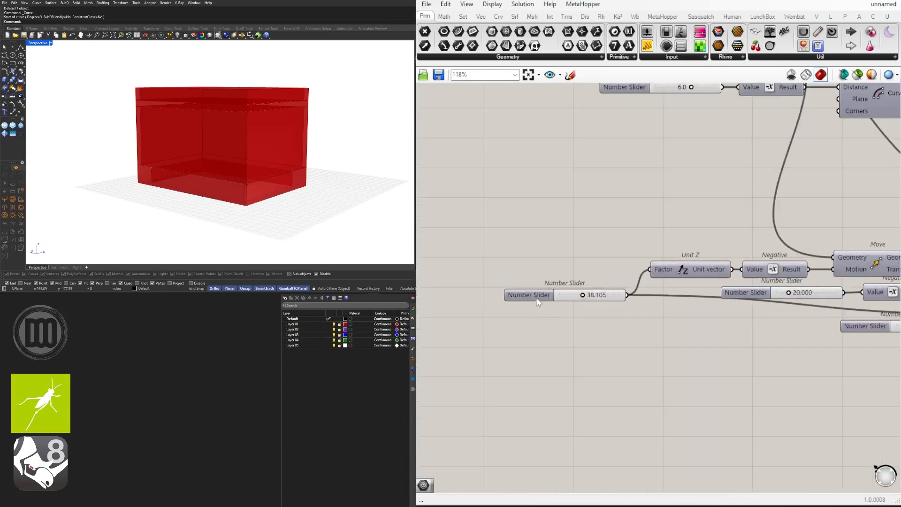
{"action": "left_click_drag", "start_coordinate": [536, 299], "coordinate": [531, 318]}
{"action": "left_click", "coordinate": [644, 362]}
Step: Set the wire display to Hidden on the Curves input of the Loft at the start of the foundation chain
{"action": "scroll", "coordinate": [742, 360], "scroll_direction": "down", "scroll_amount": 4}
{"action": "right_click_drag", "start_coordinate": [760, 357], "coordinate": [551, 358]}
{"action": "scroll", "coordinate": [625, 274], "scroll_direction": "up", "scroll_amount": 4}
{"action": "right_click", "coordinate": [632, 305]}
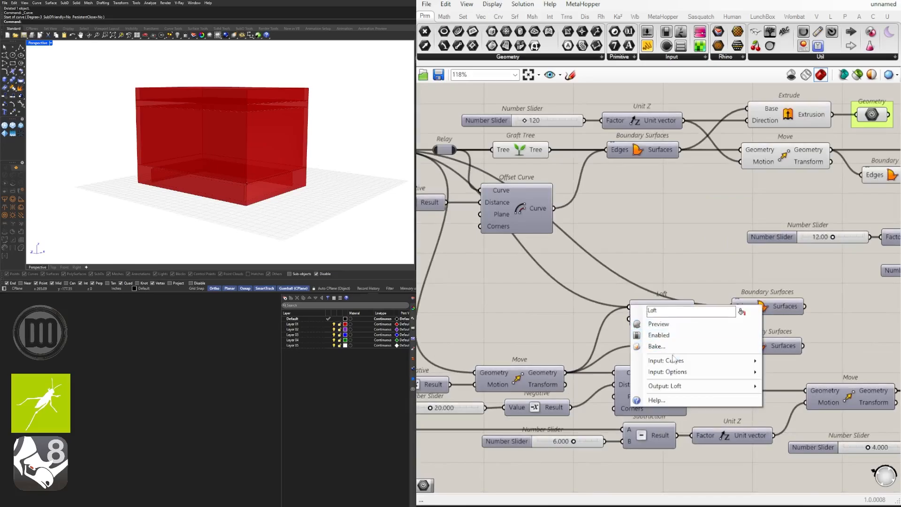
{"action": "left_click", "coordinate": [605, 277]}
{"action": "right_click", "coordinate": [644, 310]}
{"action": "mouse_move", "coordinate": [708, 330]}
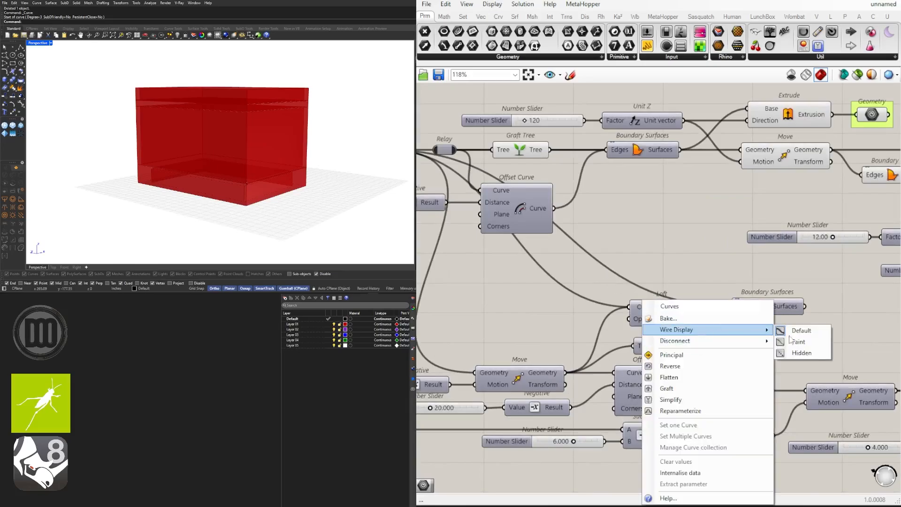
{"action": "left_click", "coordinate": [802, 352]}
Step: Raise the foundation's upper Boundary Surfaces above the Loft and set its Edges input wire display to Hidden
{"action": "left_click_drag", "start_coordinate": [760, 310], "coordinate": [761, 295]}
{"action": "right_click_drag", "start_coordinate": [797, 296], "coordinate": [755, 295]}
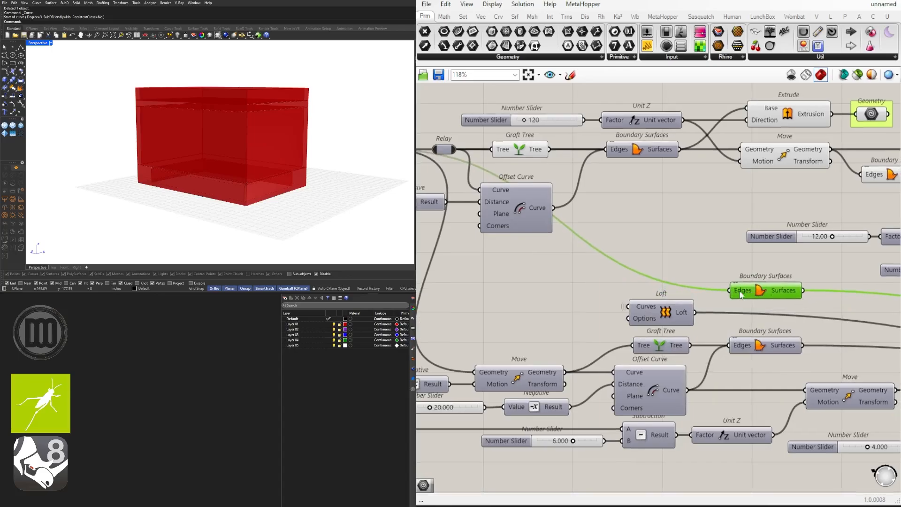
{"action": "right_click", "coordinate": [742, 291]}
{"action": "mouse_move", "coordinate": [798, 321]}
{"action": "left_click", "coordinate": [887, 344]}
{"action": "left_click", "coordinate": [688, 276]}
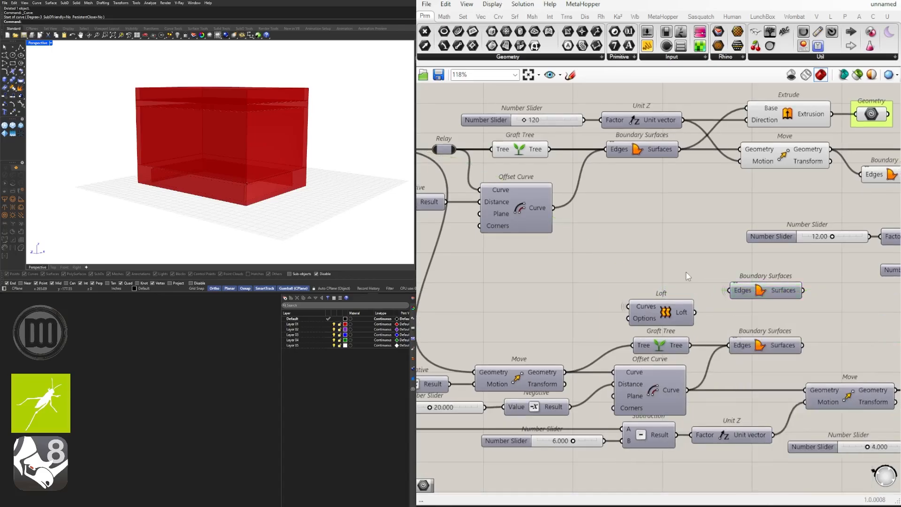
Step: Set the wire display to Hidden on the Geometry input of the foundation's first Move component
{"action": "scroll", "coordinate": [573, 288], "scroll_direction": "down", "scroll_amount": 2}
{"action": "right_click_drag", "start_coordinate": [574, 288], "coordinate": [754, 288]}
{"action": "scroll", "coordinate": [690, 258], "scroll_direction": "up", "scroll_amount": 2}
{"action": "right_click_drag", "start_coordinate": [690, 258], "coordinate": [720, 277]}
{"action": "scroll", "coordinate": [722, 280], "scroll_direction": "down", "scroll_amount": 2}
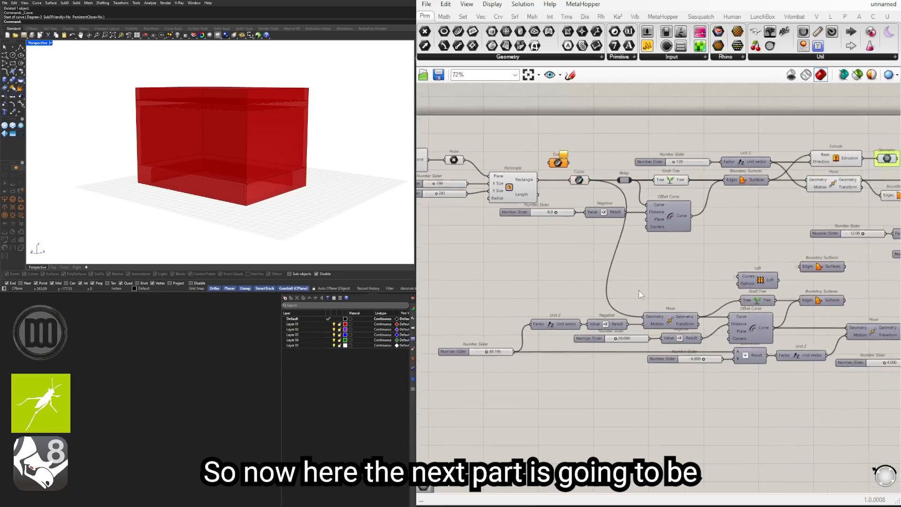
{"action": "scroll", "coordinate": [659, 334], "scroll_direction": "up", "scroll_amount": 3}
{"action": "right_click", "coordinate": [658, 334]}
{"action": "mouse_move", "coordinate": [706, 342]}
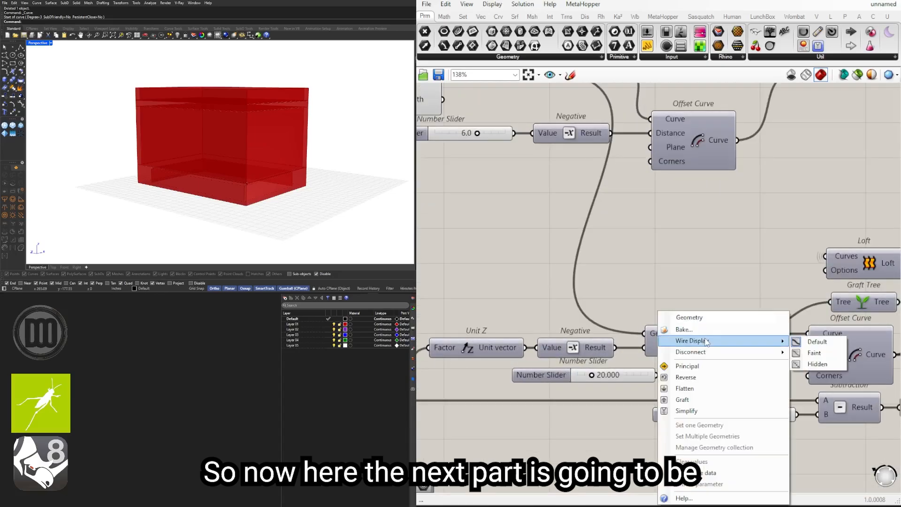
{"action": "left_click", "coordinate": [820, 356]}
{"action": "scroll", "coordinate": [655, 258], "scroll_direction": "down", "scroll_amount": 5}
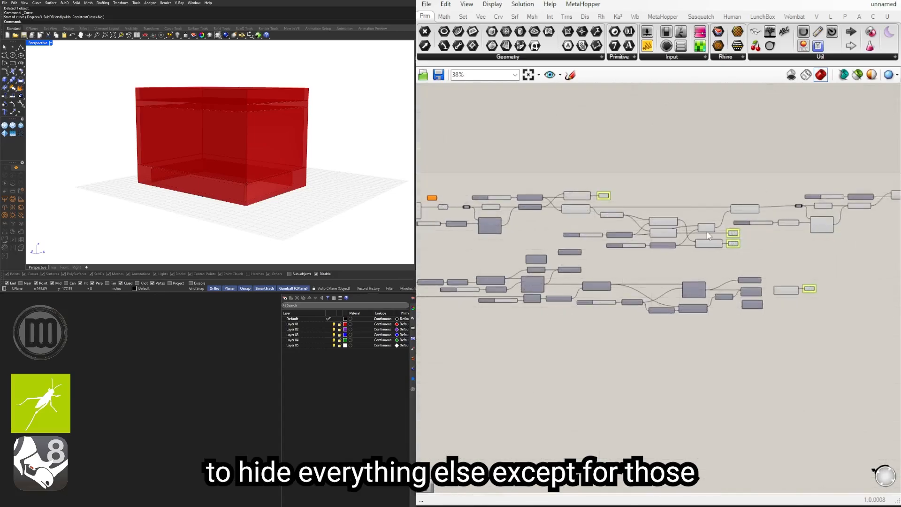
Step: Turn off the preview of the wall, roof and foundation components that feed the grouped Geometry containers
{"action": "right_click_drag", "start_coordinate": [723, 235], "coordinate": [712, 235]}
{"action": "left_click_drag", "start_coordinate": [732, 331], "coordinate": [676, 276]}
{"action": "right_click_drag", "start_coordinate": [652, 260], "coordinate": [688, 283]}
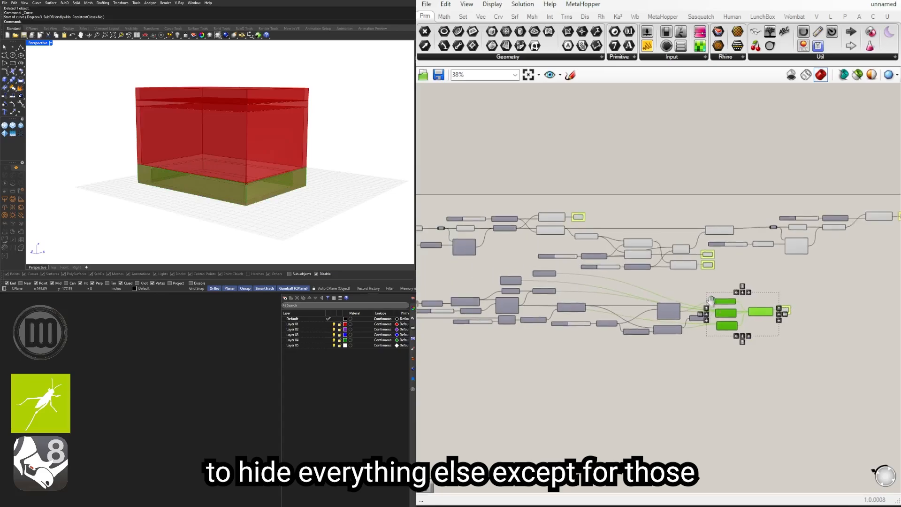
{"action": "scroll", "coordinate": [680, 281], "scroll_direction": "up", "scroll_amount": 1}
{"action": "left_click_drag", "start_coordinate": [706, 291], "coordinate": [539, 230], "text": "shift"}
{"action": "right_click_drag", "start_coordinate": [557, 240], "coordinate": [705, 263]}
{"action": "scroll", "coordinate": [705, 263], "scroll_direction": "up", "scroll_amount": 4}
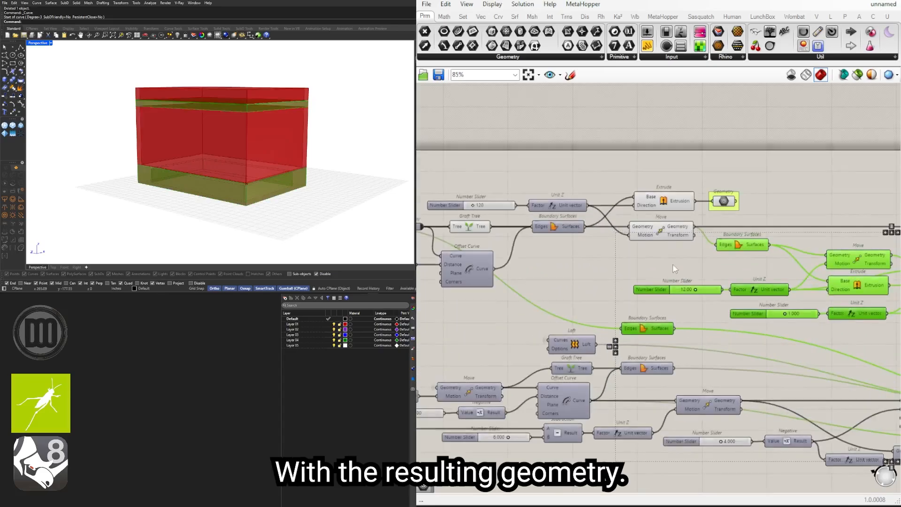
{"action": "left_click_drag", "start_coordinate": [669, 262], "coordinate": [469, 179], "text": "shift"}
{"action": "scroll", "coordinate": [508, 174], "scroll_direction": "up", "scroll_amount": 1}
{"action": "middle_click", "coordinate": [509, 173]}
{"action": "left_click", "coordinate": [539, 142]}
{"action": "scroll", "coordinate": [548, 151], "scroll_direction": "down", "scroll_amount": 3}
Step: Turn off the preview of the parapet components that feed the last grouped Geometry container
{"action": "right_click_drag", "start_coordinate": [798, 265], "coordinate": [561, 278]}
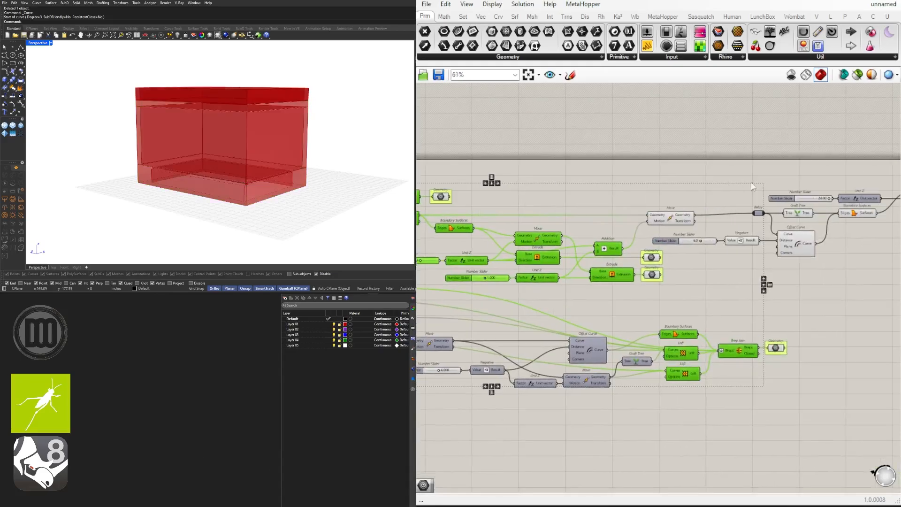
{"action": "right_click_drag", "start_coordinate": [847, 279], "coordinate": [713, 289]}
{"action": "left_click", "coordinate": [712, 287]}
{"action": "left_click_drag", "start_coordinate": [799, 275], "coordinate": [615, 169]}
{"action": "left_click_drag", "start_coordinate": [626, 165], "coordinate": [540, 252], "text": "shift"}
{"action": "middle_click", "coordinate": [569, 182]}
{"action": "left_click", "coordinate": [599, 151]}
Step: Turn on the preview of the wall's Offset Curve and inspect the building from a higher angle in the Rhino viewport
{"action": "scroll", "coordinate": [601, 151], "scroll_direction": "down", "scroll_amount": 3}
{"action": "right_click_drag", "start_coordinate": [554, 224], "coordinate": [750, 246]}
{"action": "left_click", "coordinate": [598, 272]}
{"action": "right_click_drag", "start_coordinate": [462, 230], "coordinate": [676, 230]}
{"action": "scroll", "coordinate": [669, 229], "scroll_direction": "up", "scroll_amount": 6}
{"action": "left_click_drag", "start_coordinate": [704, 221], "coordinate": [645, 205]}
{"action": "left_click", "coordinate": [667, 217]}
{"action": "left_click", "coordinate": [666, 226]}
{"action": "right_click_drag", "start_coordinate": [698, 223], "coordinate": [482, 245]}
{"action": "scroll", "coordinate": [483, 245], "scroll_direction": "down", "scroll_amount": 2}
{"action": "scroll", "coordinate": [551, 259], "scroll_direction": "up", "scroll_amount": 3}
{"action": "middle_click", "coordinate": [543, 269]}
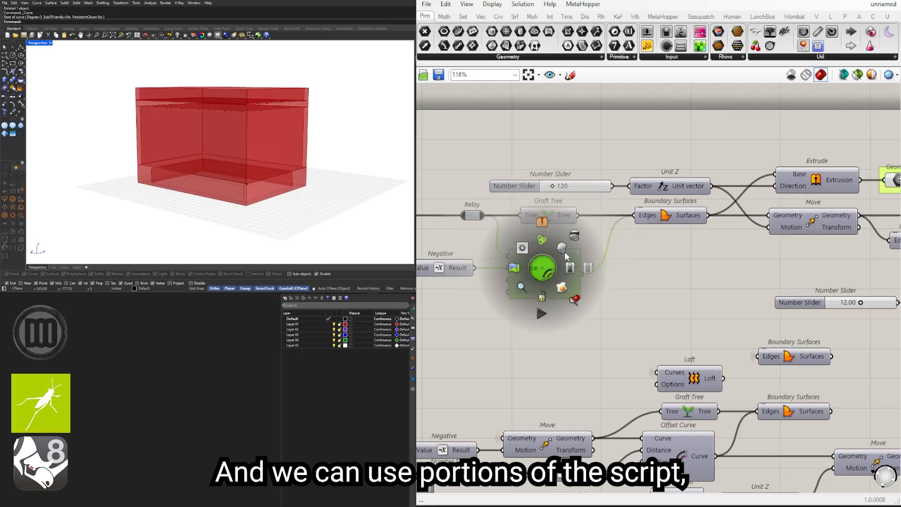
{"action": "left_click", "coordinate": [561, 251]}
{"action": "right_click_drag", "start_coordinate": [315, 155], "coordinate": [279, 184]}
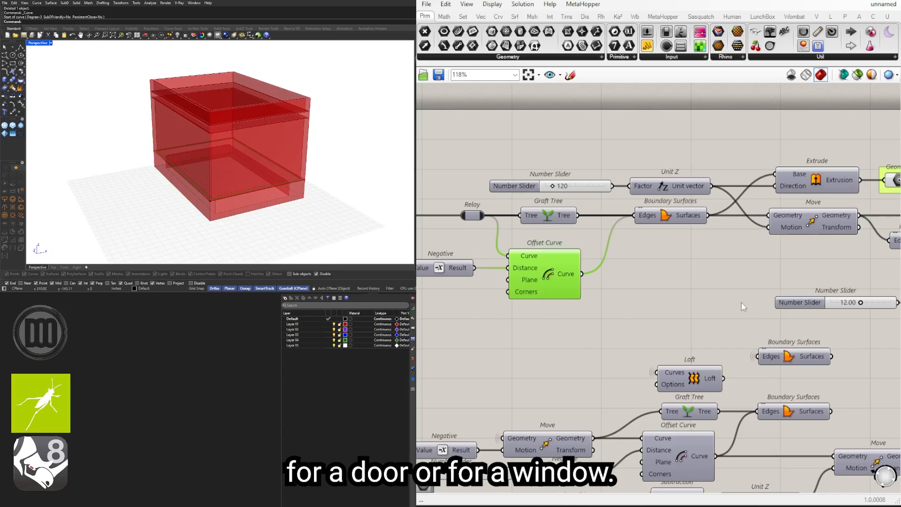
Step: Turn the preview of the wall's Offset Curve off again
{"action": "left_click", "coordinate": [725, 296]}
{"action": "scroll", "coordinate": [588, 288], "scroll_direction": "down", "scroll_amount": 3}
{"action": "left_click_drag", "start_coordinate": [605, 329], "coordinate": [542, 282]}
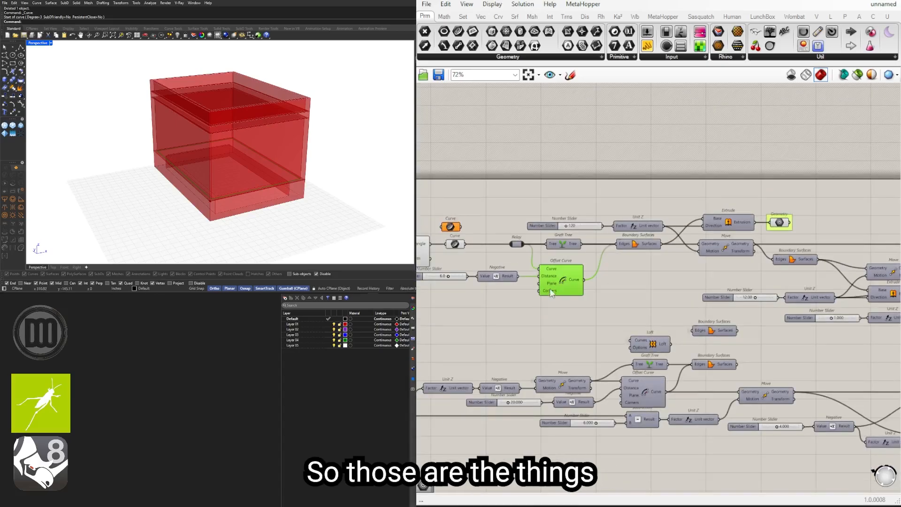
{"action": "middle_click", "coordinate": [554, 282]}
{"action": "scroll", "coordinate": [582, 249], "scroll_direction": "down", "scroll_amount": 1}
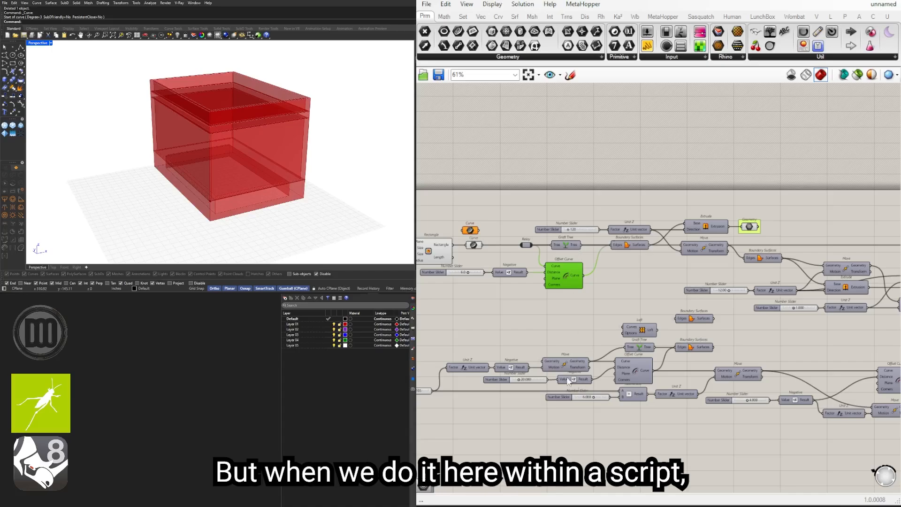
Step: Select every component and shift the whole definition inward from the canvas's corner
{"action": "scroll", "coordinate": [667, 305], "scroll_direction": "down", "scroll_amount": 5}
{"action": "left_click_drag", "start_coordinate": [831, 398], "coordinate": [533, 292]}
{"action": "left_click_drag", "start_coordinate": [863, 365], "coordinate": [458, 235]}
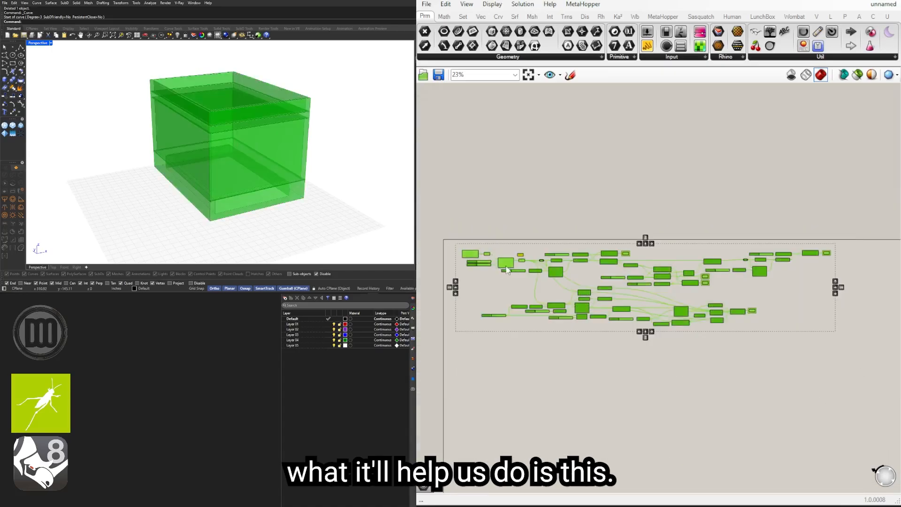
{"action": "left_click", "coordinate": [528, 261]}
Step: Add a Custom Preview component beside the wall's grouped Geometry container
{"action": "scroll", "coordinate": [275, 180], "scroll_direction": "down", "scroll_amount": 3}
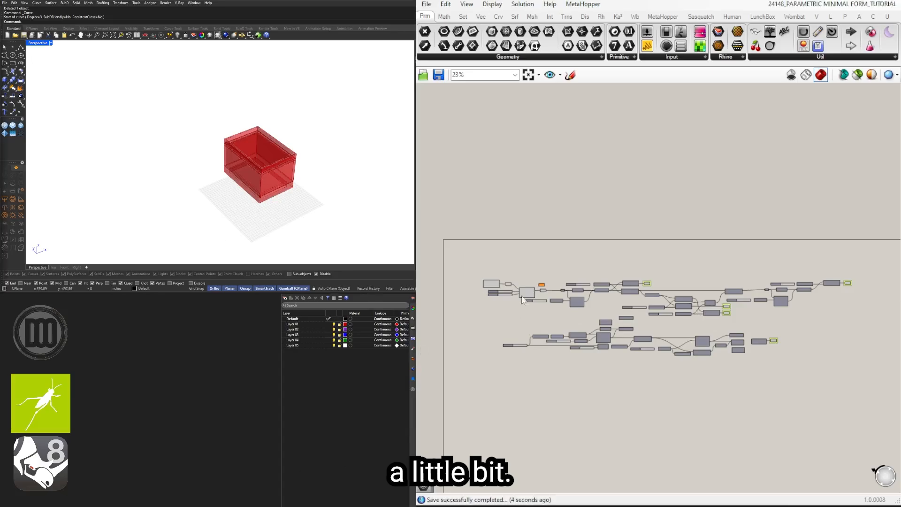
{"action": "right_click_drag", "start_coordinate": [368, 173], "coordinate": [289, 158]}
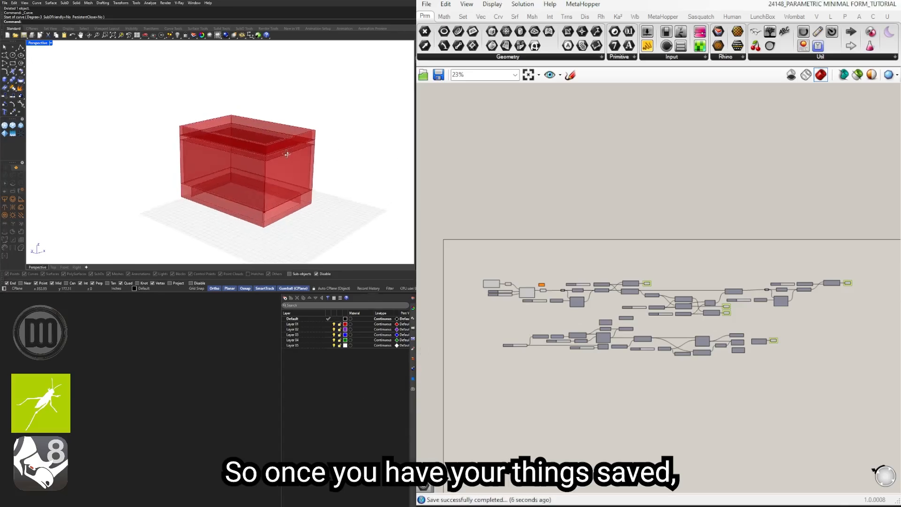
{"action": "scroll", "coordinate": [629, 287], "scroll_direction": "up", "scroll_amount": 5}
{"action": "scroll", "coordinate": [629, 287], "scroll_direction": "up", "scroll_amount": 4}
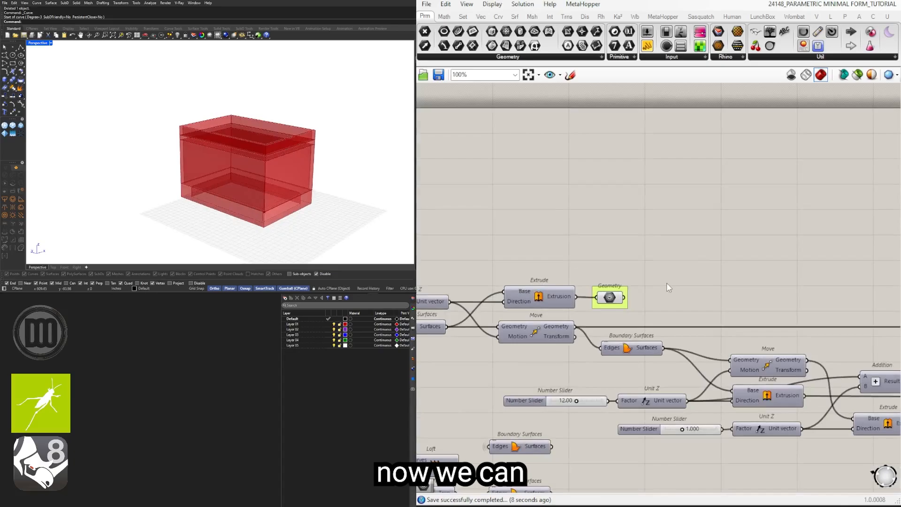
{"action": "double_click", "coordinate": [667, 282]}
{"action": "type", "text": "CUST"}
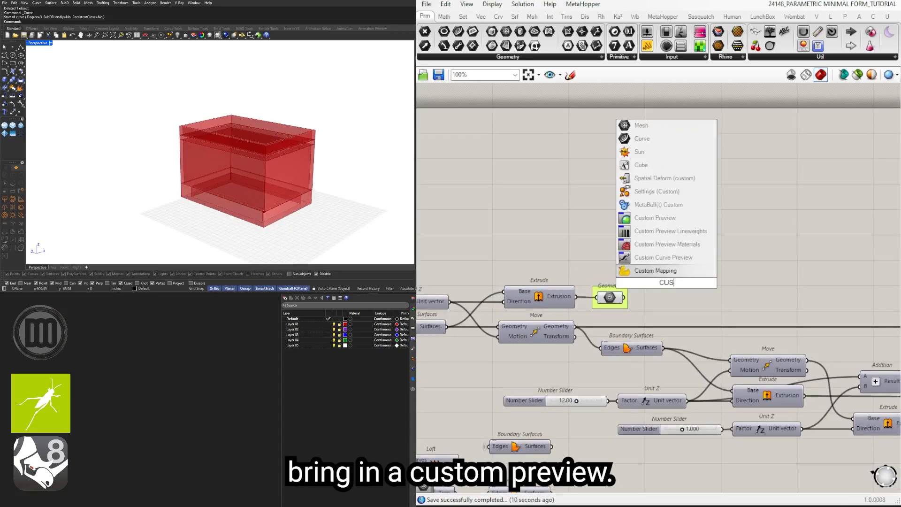
{"action": "left_click", "coordinate": [655, 219]}
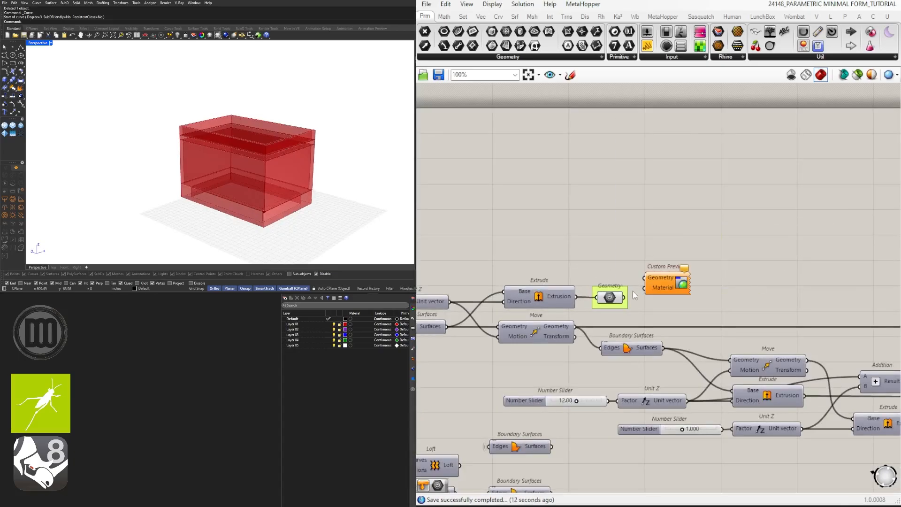
Step: Feed the wall's Geometry container into the Custom Preview and connect a new Colour Swatch to its Material input
{"action": "left_click_drag", "start_coordinate": [635, 286], "coordinate": [717, 243]}
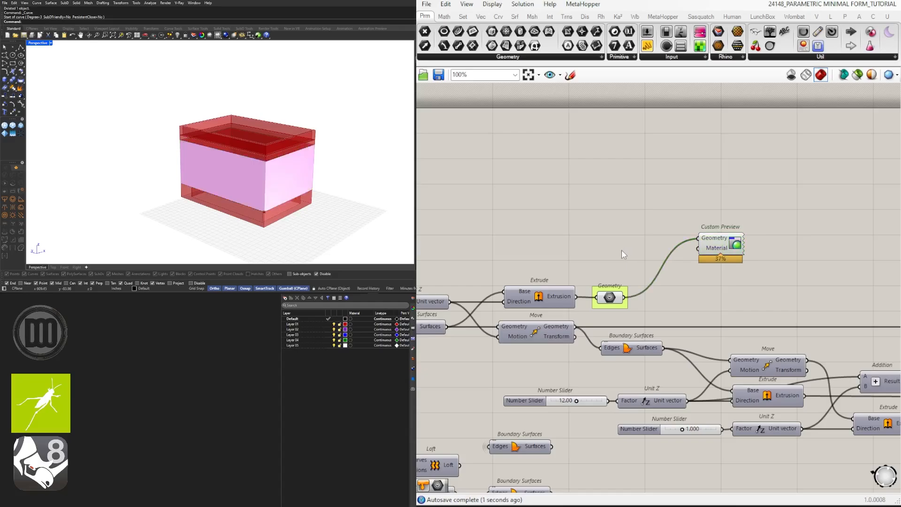
{"action": "double_click", "coordinate": [621, 250]}
{"action": "type", "text": "SWA"}
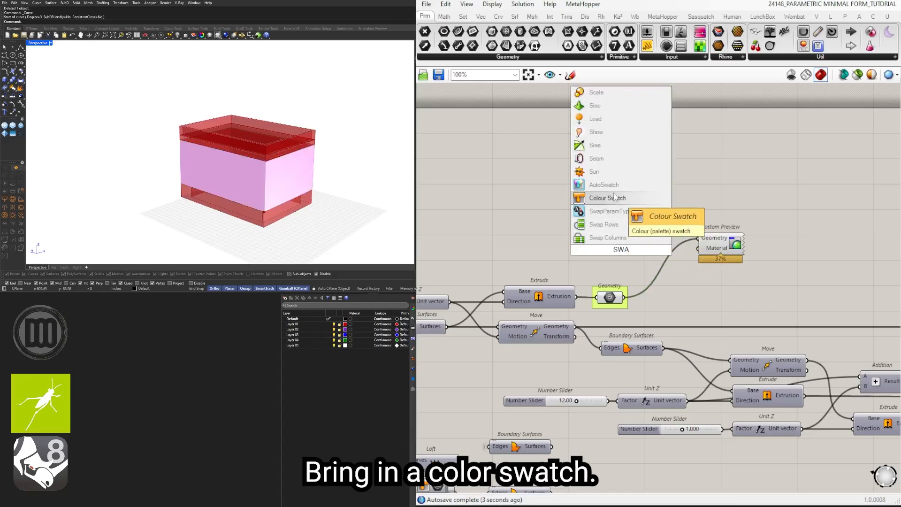
{"action": "left_click", "coordinate": [614, 198]}
{"action": "left_click_drag", "start_coordinate": [693, 258], "coordinate": [698, 248]}
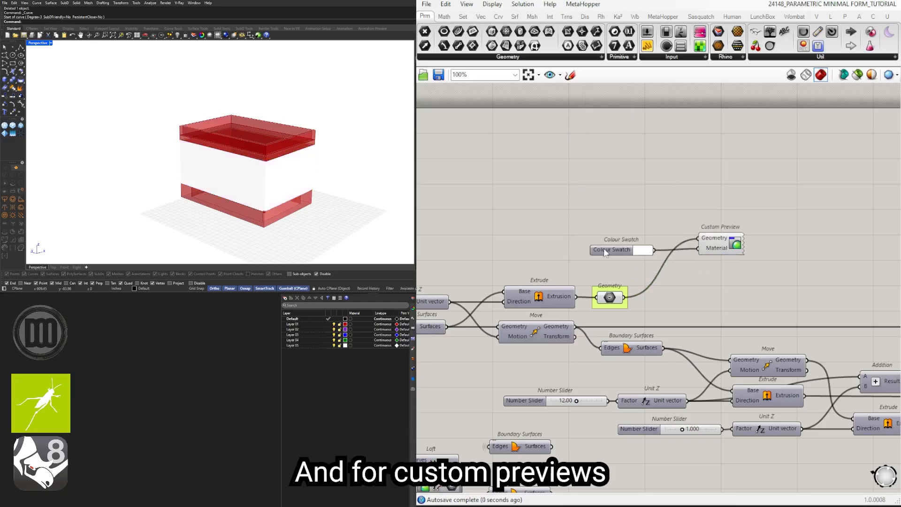
{"action": "left_click_drag", "start_coordinate": [606, 254], "coordinate": [632, 252]}
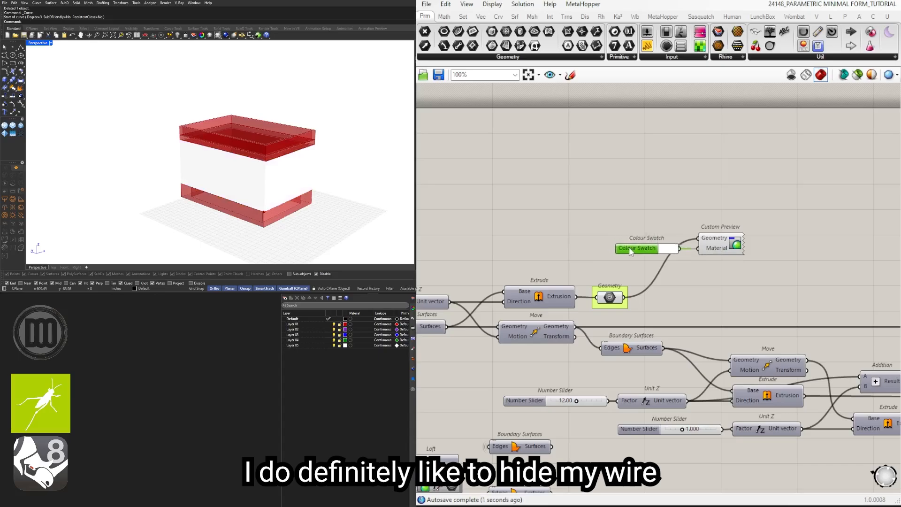
Step: Set the wire display of the wall Custom Preview's Geometry input to Hidden
{"action": "right_click", "coordinate": [701, 237]}
{"action": "mouse_move", "coordinate": [774, 269]}
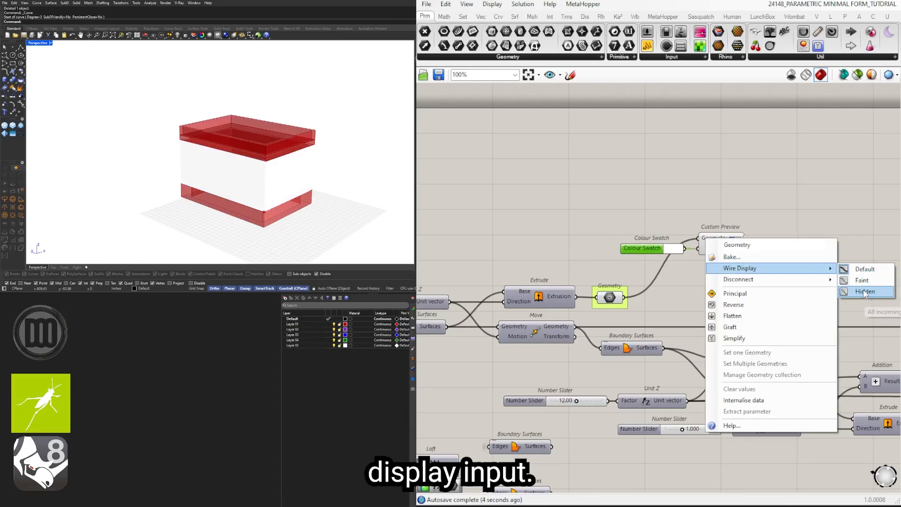
{"action": "left_click", "coordinate": [865, 291]}
{"action": "left_click_drag", "start_coordinate": [656, 219], "coordinate": [814, 281]}
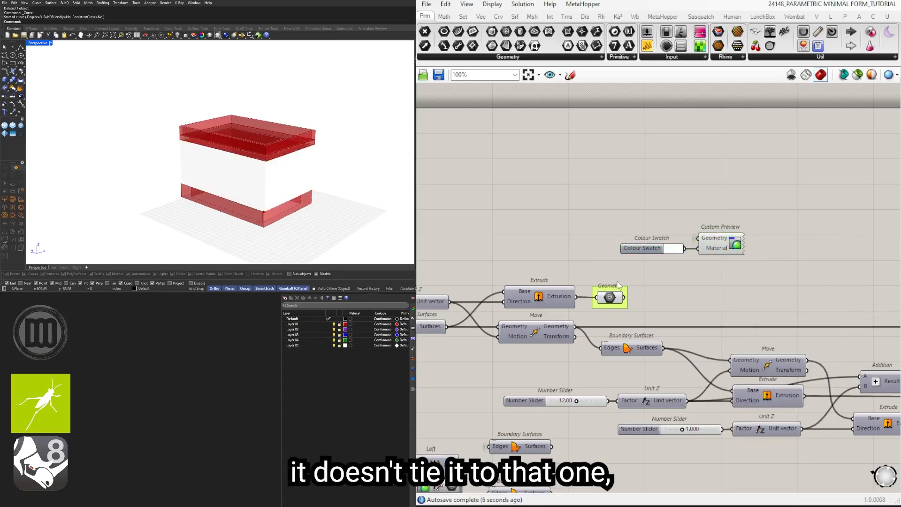
{"action": "left_click_drag", "start_coordinate": [749, 256], "coordinate": [589, 226]}
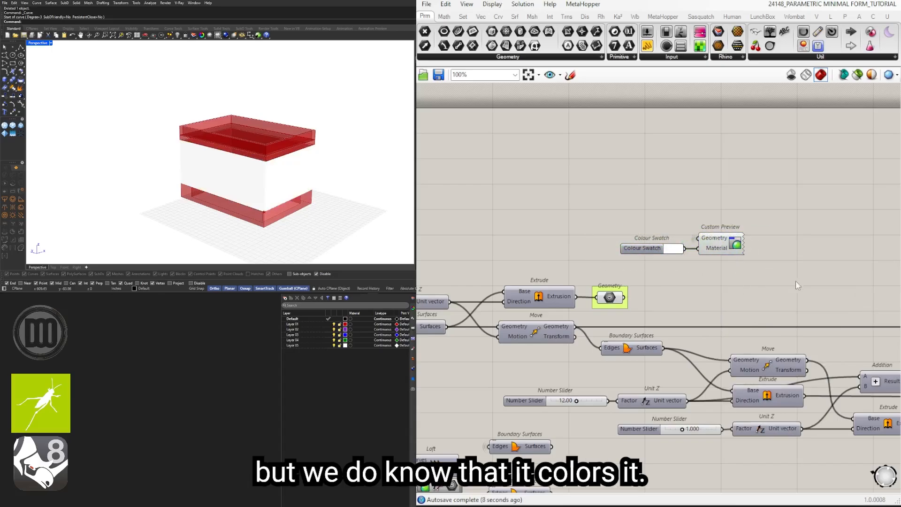
{"action": "left_click", "coordinate": [688, 285]}
Step: Set the wall's Colour Swatch to a neutral gray with a brightness value of 80
{"action": "left_click_drag", "start_coordinate": [639, 249], "coordinate": [648, 250]}
{"action": "scroll", "coordinate": [683, 249], "scroll_direction": "up", "scroll_amount": 2}
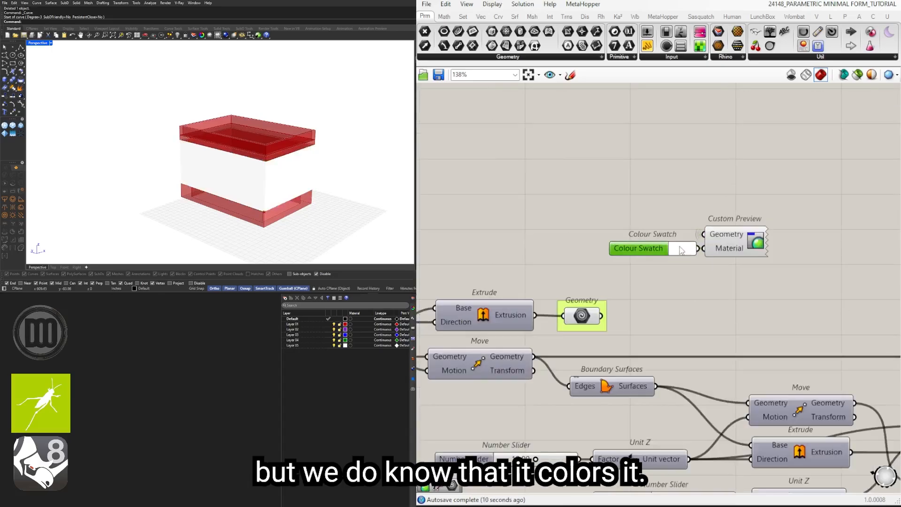
{"action": "left_click", "coordinate": [680, 247]}
{"action": "left_click_drag", "start_coordinate": [767, 370], "coordinate": [745, 376]}
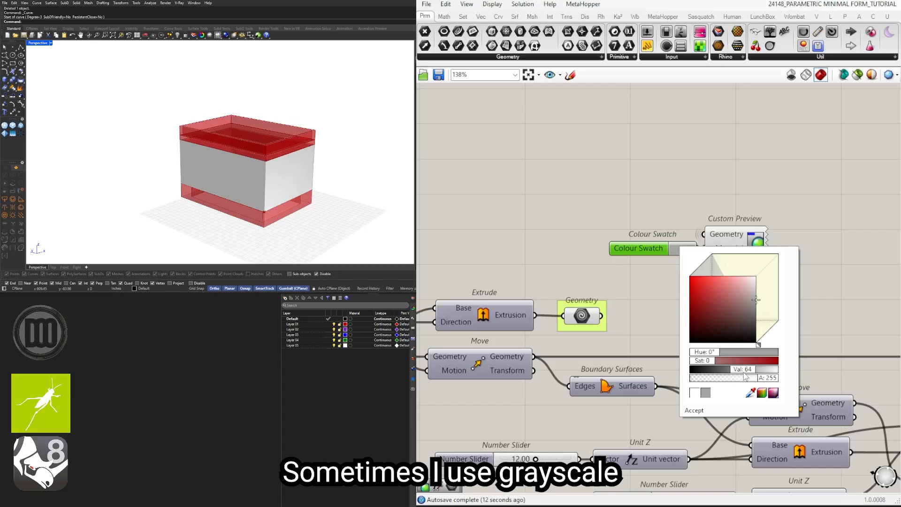
{"action": "double_click", "coordinate": [746, 369]}
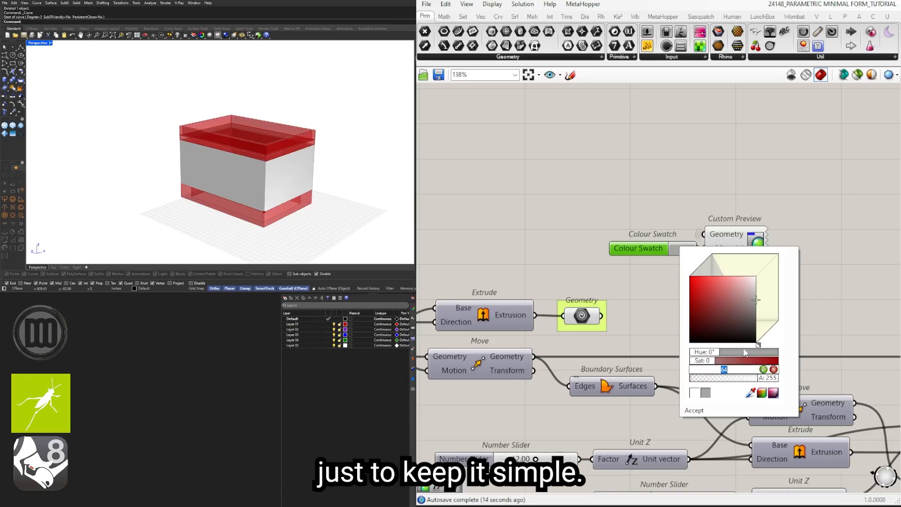
{"action": "type", "text": "8"}
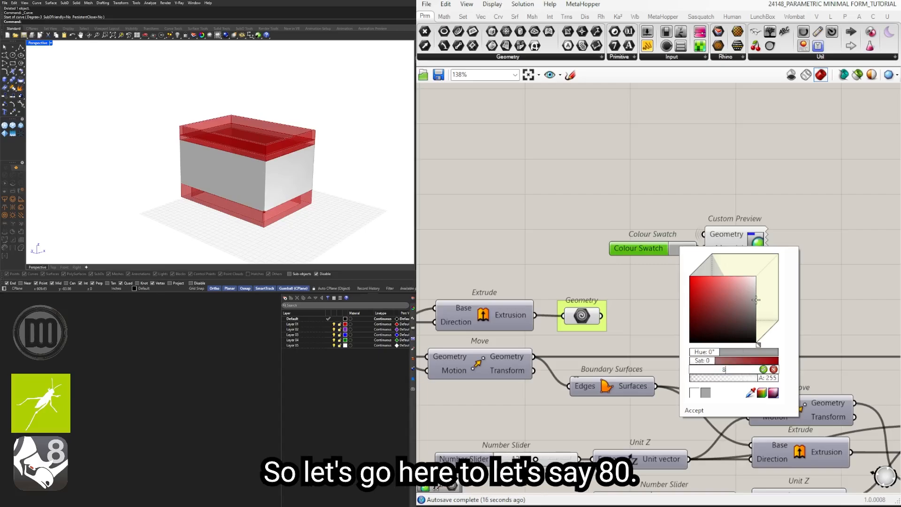
{"action": "type", "text": "0"}
{"action": "key", "text": "Return"}
{"action": "left_click", "coordinate": [633, 208]}
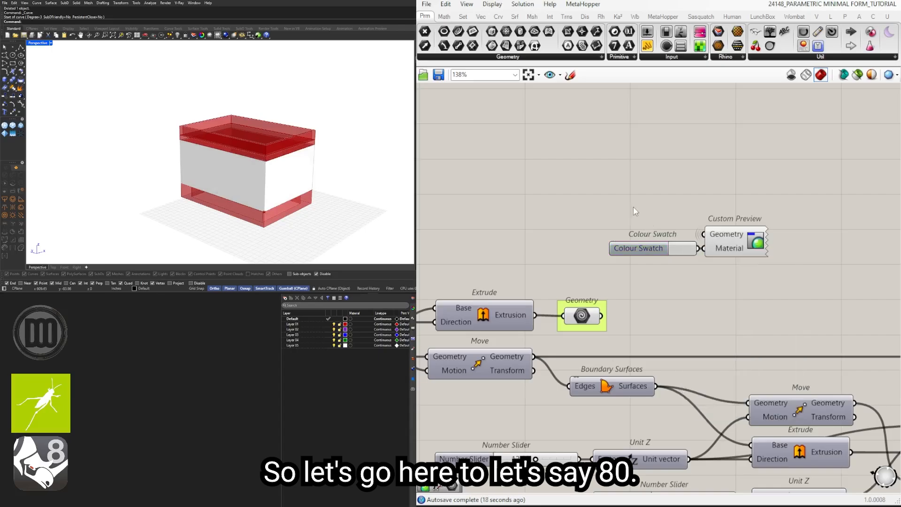
Step: Copy the wall's Colour Swatch and Custom Preview beside the roof's Geometry containers and feed the first container into the copy
{"action": "scroll", "coordinate": [708, 259], "scroll_direction": "down", "scroll_amount": 2}
{"action": "left_click_drag", "start_coordinate": [782, 270], "coordinate": [698, 243]}
{"action": "scroll", "coordinate": [709, 262], "scroll_direction": "down", "scroll_amount": 2}
{"action": "right_click_drag", "start_coordinate": [726, 252], "coordinate": [685, 249]}
{"action": "left_click_drag", "start_coordinate": [684, 248], "coordinate": [711, 273]}
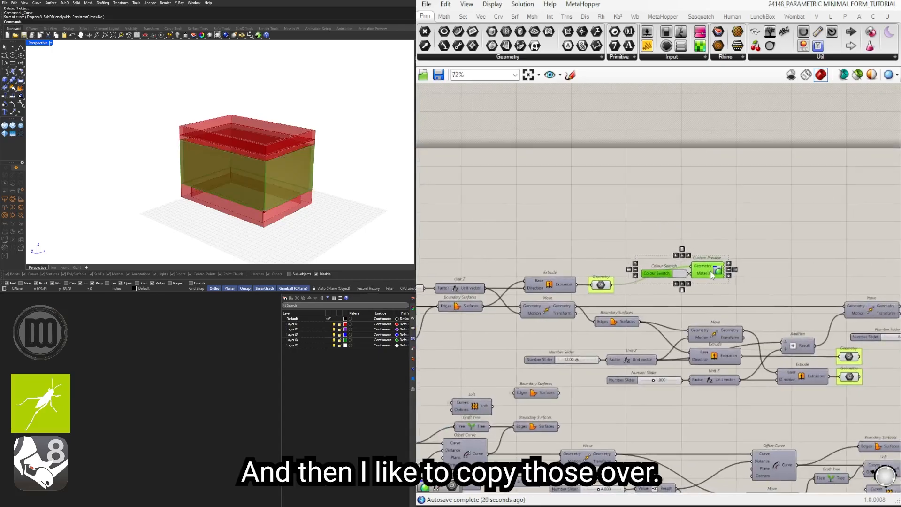
{"action": "right_click_drag", "start_coordinate": [728, 272], "coordinate": [562, 230]}
{"action": "left_click_drag", "start_coordinate": [548, 232], "coordinate": [741, 323]}
{"action": "scroll", "coordinate": [686, 310], "scroll_direction": "up", "scroll_amount": 3}
{"action": "left_click_drag", "start_coordinate": [832, 308], "coordinate": [833, 308]}
{"action": "left_click", "coordinate": [812, 374]}
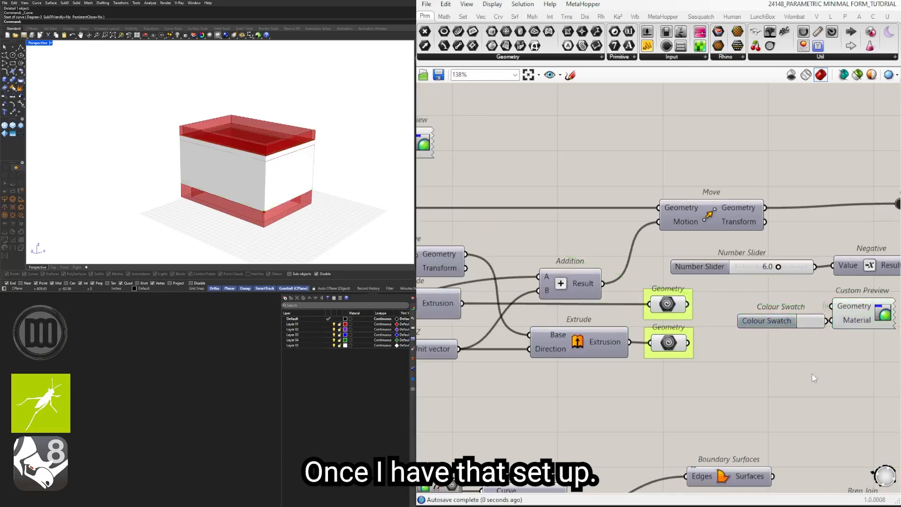
Step: Duplicate the roof's Colour Swatch and Custom Preview to give the second roof Geometry container its own preview
{"action": "right_click_drag", "start_coordinate": [860, 360], "coordinate": [799, 342]}
{"action": "mouse_move", "coordinate": [799, 343]}
{"action": "left_mouse_down"}
{"action": "mouse_move", "coordinate": [747, 297]}
{"action": "mouse_move", "coordinate": [804, 321]}
{"action": "mouse_move", "coordinate": [806, 338]}
{"action": "left_mouse_up"}
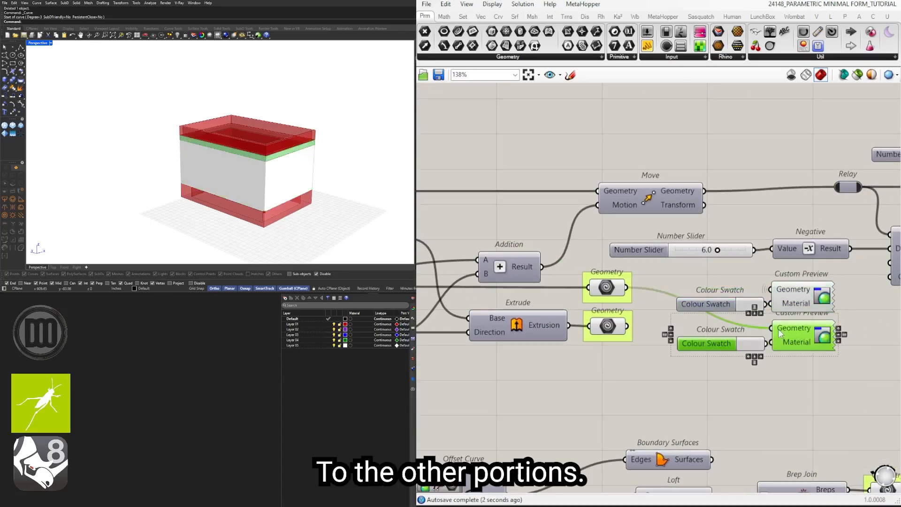
{"action": "left_click", "coordinate": [832, 376]}
{"action": "scroll", "coordinate": [765, 364], "scroll_direction": "down", "scroll_amount": 5}
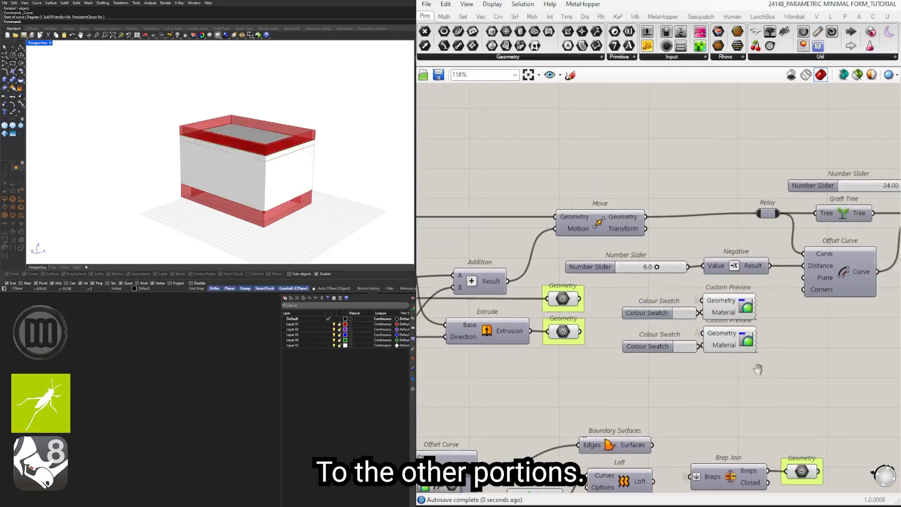
{"action": "scroll", "coordinate": [764, 362], "scroll_direction": "up", "scroll_amount": 5}
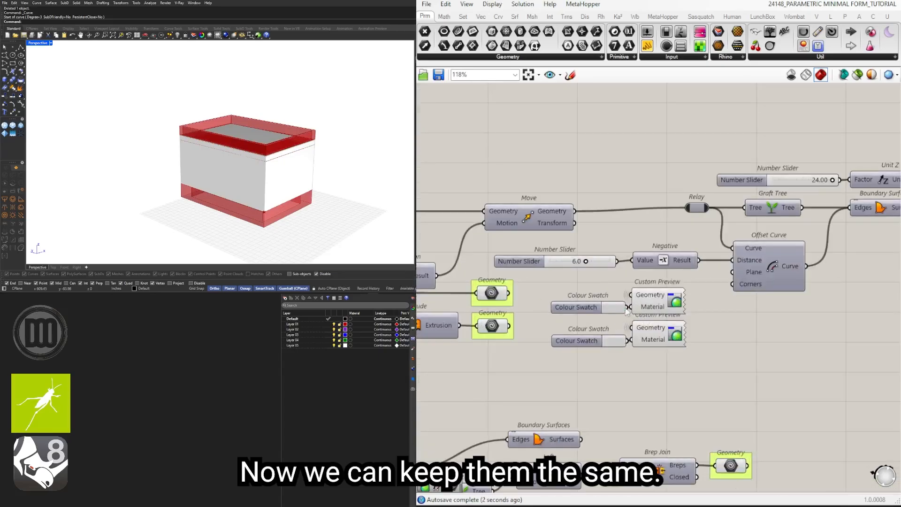
Step: Feed both roof Geometry containers into the first roof Custom Preview and delete the duplicate swatch and preview
{"action": "left_click_drag", "start_coordinate": [513, 296], "coordinate": [627, 299]}
{"action": "left_click_drag", "start_coordinate": [509, 325], "coordinate": [635, 295], "text": "shift"}
{"action": "left_click_drag", "start_coordinate": [701, 368], "coordinate": [606, 325]}
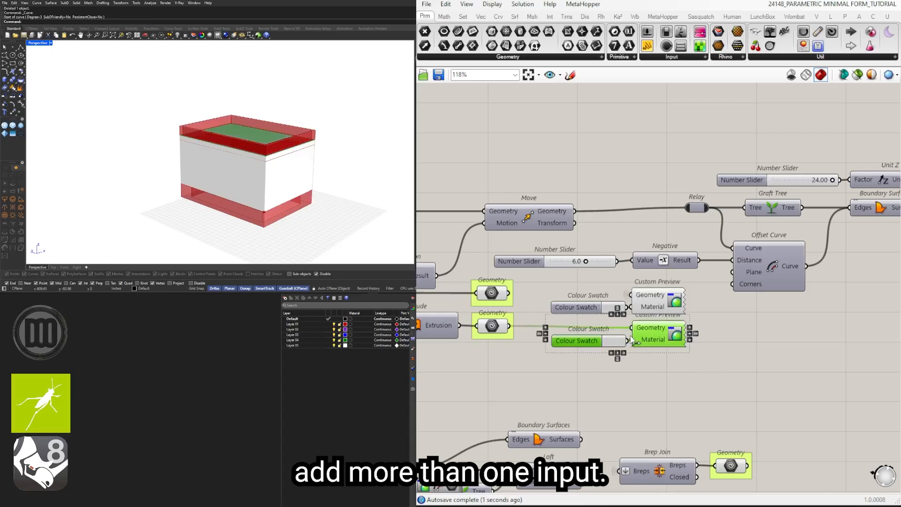
{"action": "key", "text": "Delete"}
Step: Copy the roof's Colour Swatch and Custom Preview beside the parapet's Geometry container and feed that container into the copy
{"action": "left_click_drag", "start_coordinate": [679, 355], "coordinate": [608, 294]}
{"action": "scroll", "coordinate": [645, 265], "scroll_direction": "down", "scroll_amount": 3}
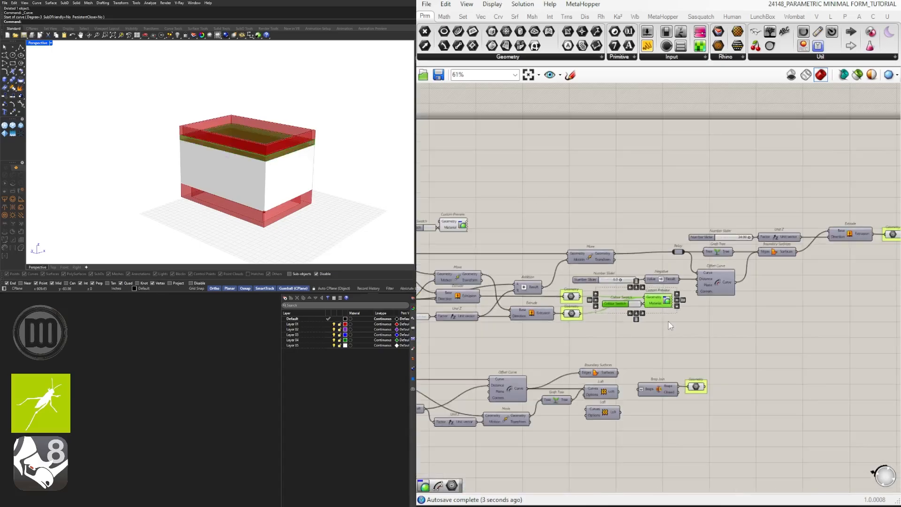
{"action": "left_click", "coordinate": [673, 369]}
{"action": "right_click_drag", "start_coordinate": [700, 300], "coordinate": [633, 299]}
{"action": "left_click_drag", "start_coordinate": [592, 311], "coordinate": [556, 281]}
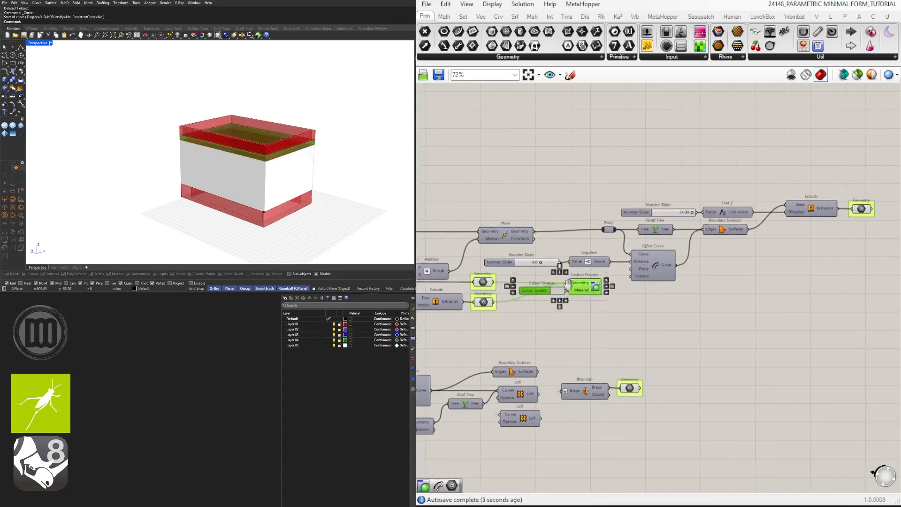
{"action": "right_click_drag", "start_coordinate": [602, 299], "coordinate": [538, 299]}
{"action": "left_click_drag", "start_coordinate": [523, 286], "coordinate": [845, 224], "text": "alt"}
{"action": "scroll", "coordinate": [844, 221], "scroll_direction": "up", "scroll_amount": 3}
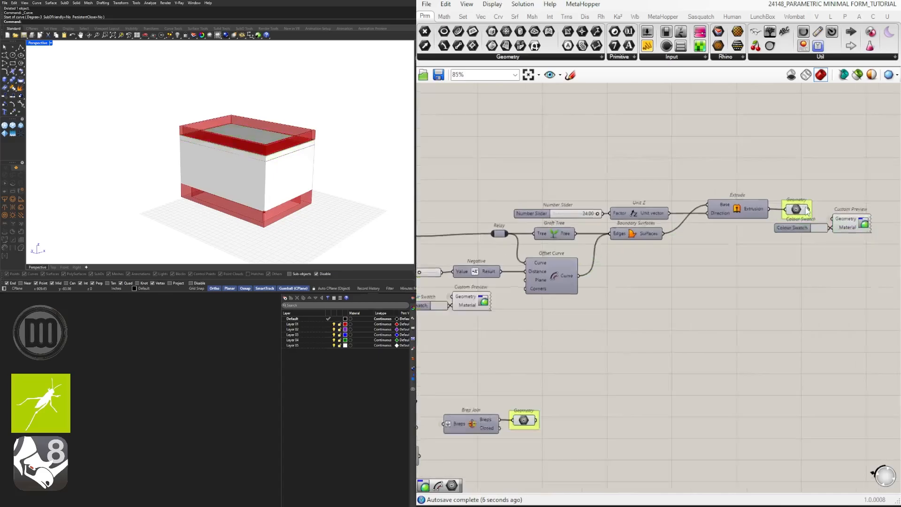
{"action": "right_click_drag", "start_coordinate": [857, 185], "coordinate": [791, 212]}
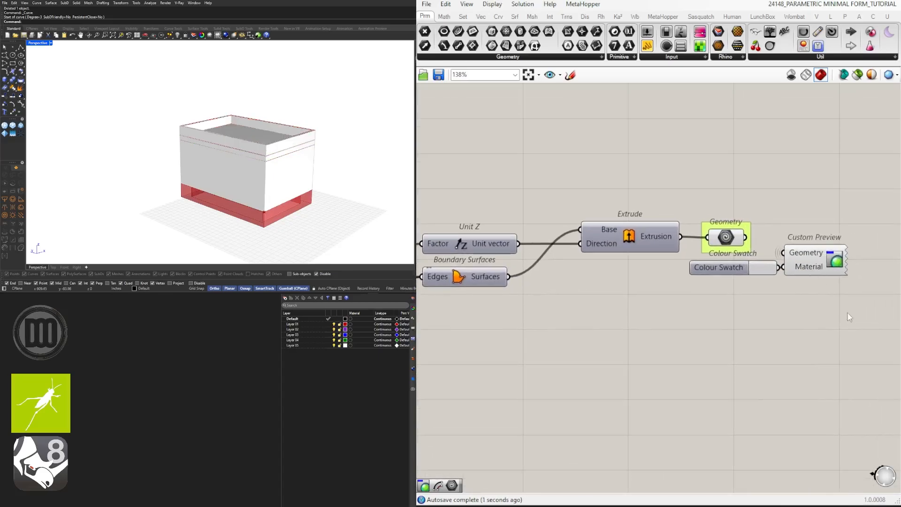
Step: Shift the parapet's Colour Swatch and Custom Preview clear of its Geometry container
{"action": "left_click_drag", "start_coordinate": [865, 326], "coordinate": [760, 266]}
{"action": "left_click_drag", "start_coordinate": [821, 264], "coordinate": [829, 274]}
{"action": "left_click", "coordinate": [756, 312]}
{"action": "right_click_drag", "start_coordinate": [755, 312], "coordinate": [847, 284]}
Step: Turn off the previews of the parapet's Geometry container and the two roof Geometry containers
{"action": "scroll", "coordinate": [844, 281], "scroll_direction": "down", "scroll_amount": 2}
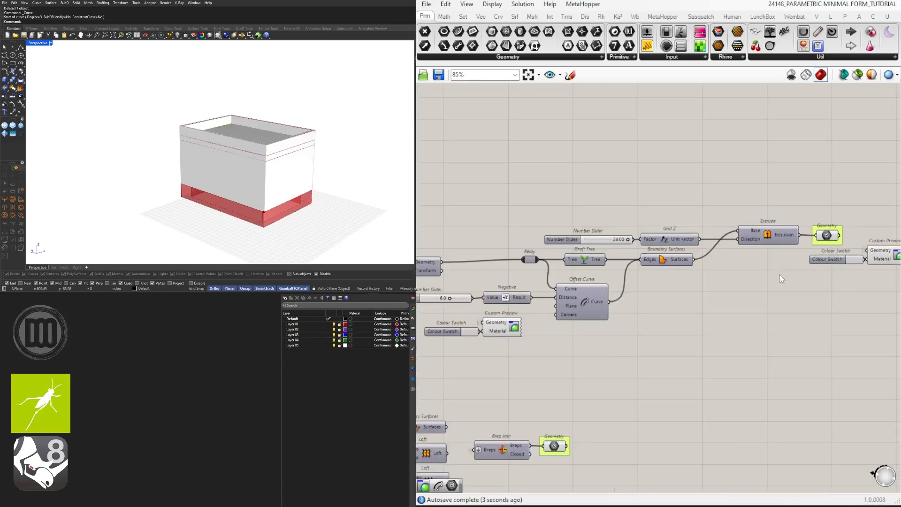
{"action": "scroll", "coordinate": [834, 235], "scroll_direction": "up", "scroll_amount": 2}
{"action": "left_click_drag", "start_coordinate": [834, 199], "coordinate": [812, 252]}
{"action": "right_click_drag", "start_coordinate": [567, 284], "coordinate": [797, 252]}
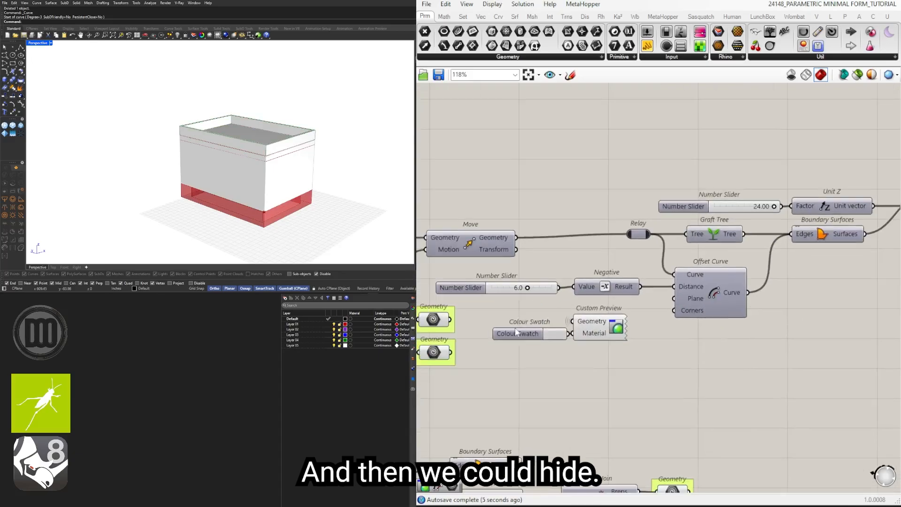
{"action": "right_click_drag", "start_coordinate": [508, 330], "coordinate": [618, 322]}
{"action": "left_click_drag", "start_coordinate": [555, 375], "coordinate": [533, 305], "text": "shift"}
{"action": "middle_click", "coordinate": [544, 300]}
{"action": "left_click", "coordinate": [567, 275]}
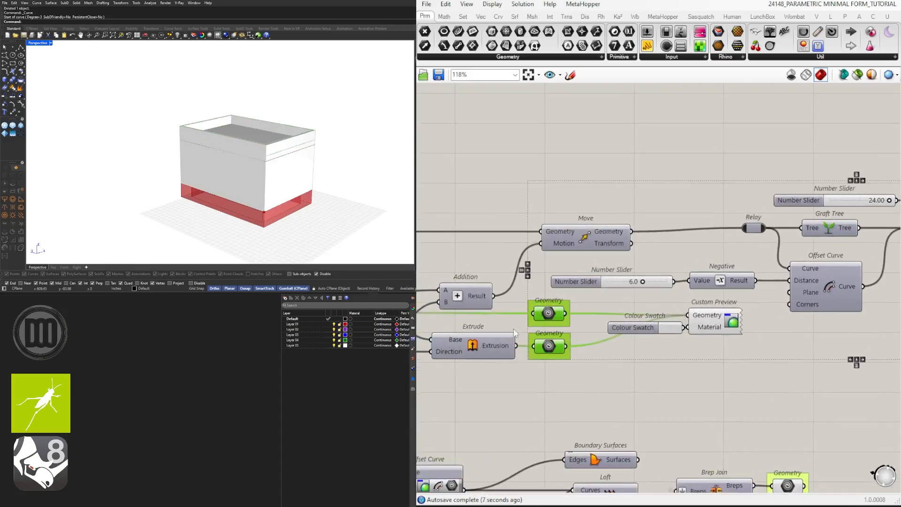
Step: Turn off the preview of the wall's Geometry container
{"action": "right_click_drag", "start_coordinate": [566, 281], "coordinate": [764, 260]}
{"action": "right_click_drag", "start_coordinate": [441, 297], "coordinate": [688, 291]}
{"action": "scroll", "coordinate": [688, 291], "scroll_direction": "down", "scroll_amount": 1}
{"action": "scroll", "coordinate": [687, 290], "scroll_direction": "down", "scroll_amount": 2}
{"action": "scroll", "coordinate": [667, 222], "scroll_direction": "up", "scroll_amount": 3}
{"action": "left_click_drag", "start_coordinate": [667, 225], "coordinate": [634, 180]}
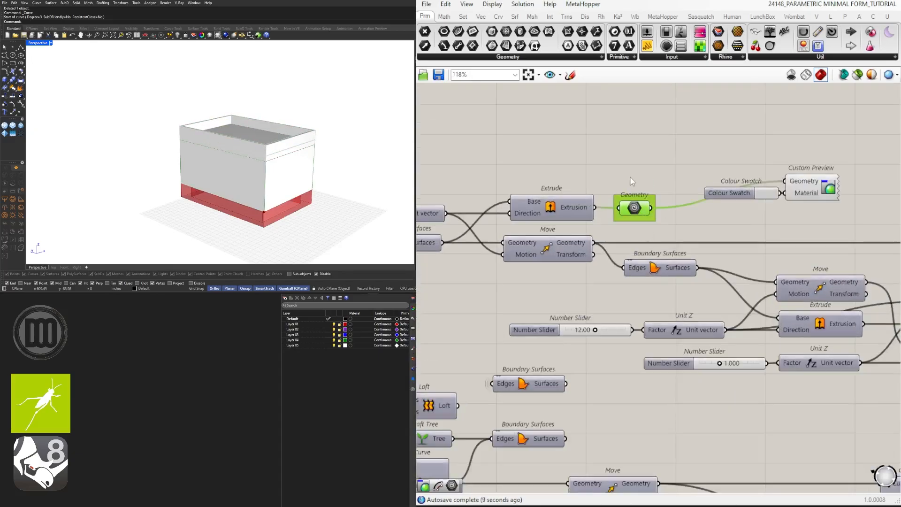
{"action": "middle_click", "coordinate": [634, 177]}
{"action": "left_click", "coordinate": [662, 145]}
Step: Copy the roof's Colour Swatch and Custom Preview beside the foundation's Geometry container and feed that container into the copy
{"action": "scroll", "coordinate": [770, 154], "scroll_direction": "down", "scroll_amount": 1}
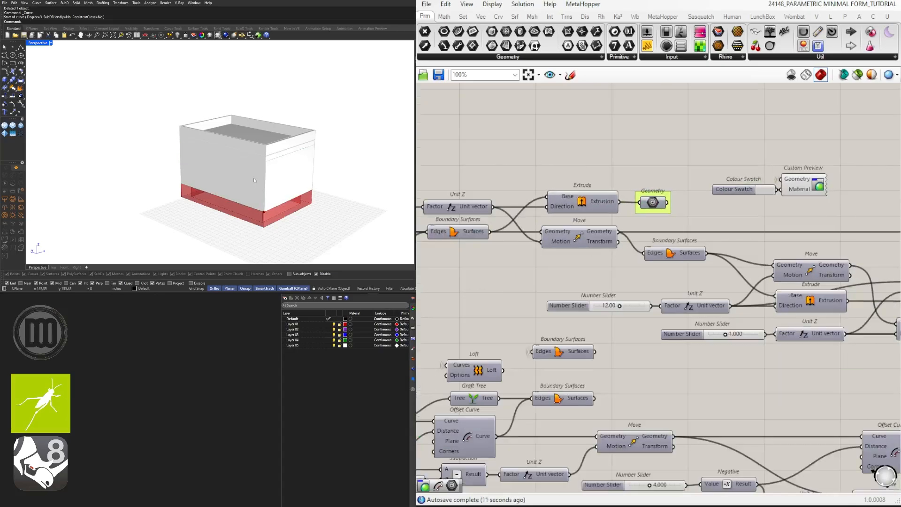
{"action": "scroll", "coordinate": [253, 177], "scroll_direction": "up", "scroll_amount": 5}
{"action": "scroll", "coordinate": [320, 151], "scroll_direction": "down", "scroll_amount": 5}
{"action": "right_click_drag", "start_coordinate": [265, 131], "coordinate": [324, 181]}
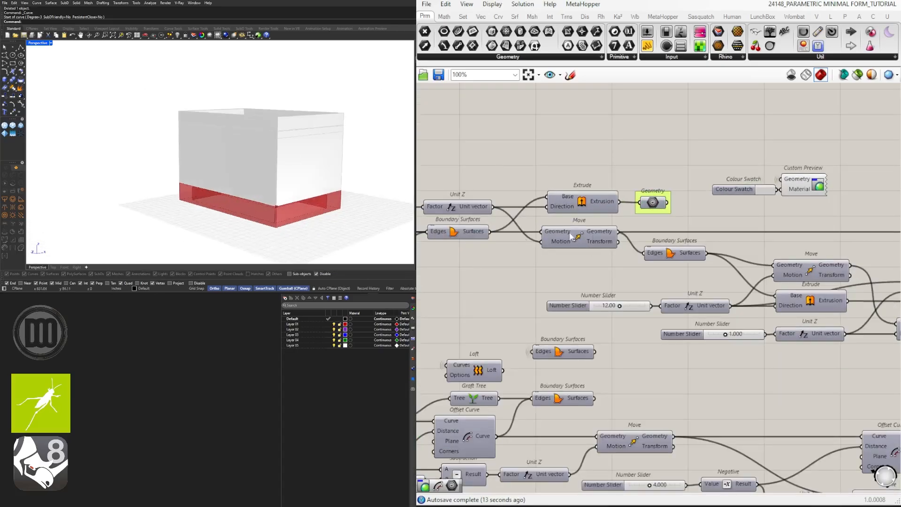
{"action": "scroll", "coordinate": [587, 236], "scroll_direction": "down", "scroll_amount": 4}
{"action": "right_click_drag", "start_coordinate": [779, 281], "coordinate": [511, 285]}
{"action": "scroll", "coordinate": [521, 286], "scroll_direction": "up", "scroll_amount": 3}
{"action": "left_click_drag", "start_coordinate": [656, 305], "coordinate": [562, 254]}
{"action": "key", "text": "ctrl+c"}
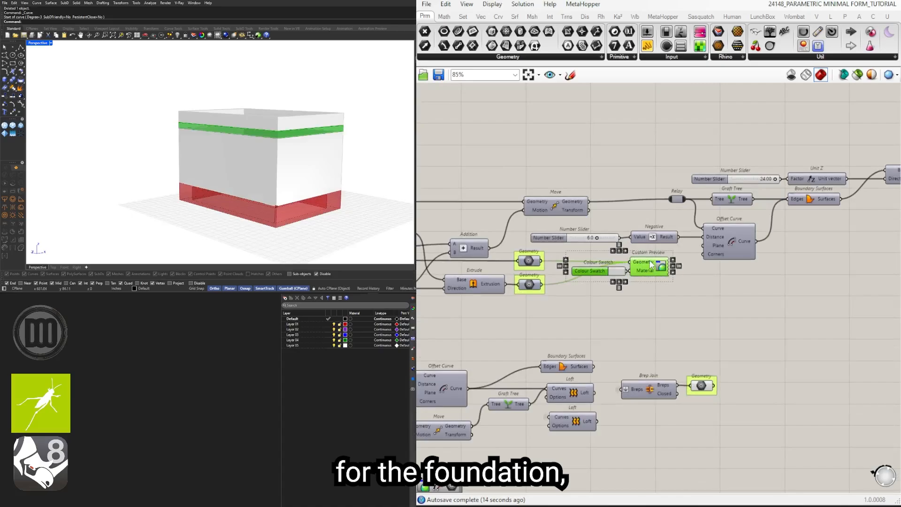
{"action": "key", "text": "ctrl+v"}
{"action": "left_click", "coordinate": [795, 393]}
{"action": "left_click", "coordinate": [739, 375]}
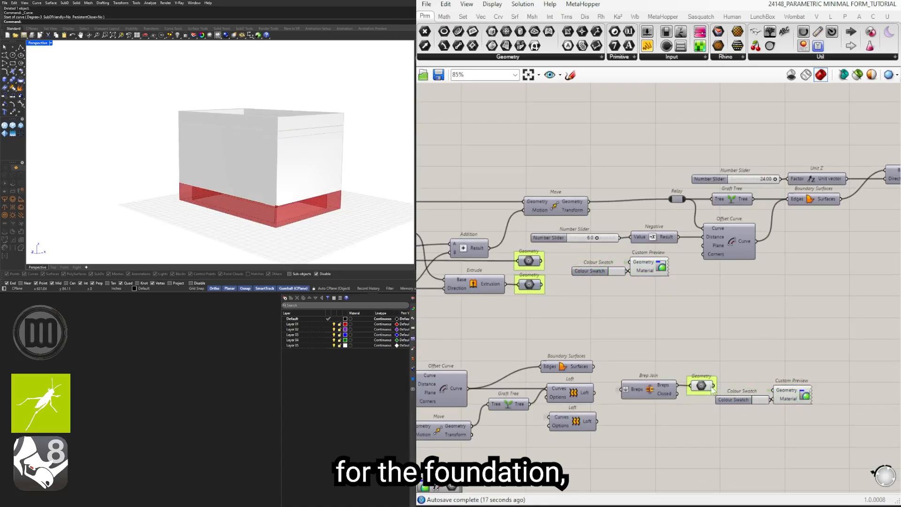
{"action": "left_click_drag", "start_coordinate": [713, 386], "coordinate": [775, 390]}
Step: Darken the foundation's Colour Swatch to a gray with a brightness value of 50
{"action": "left_click", "coordinate": [759, 400]}
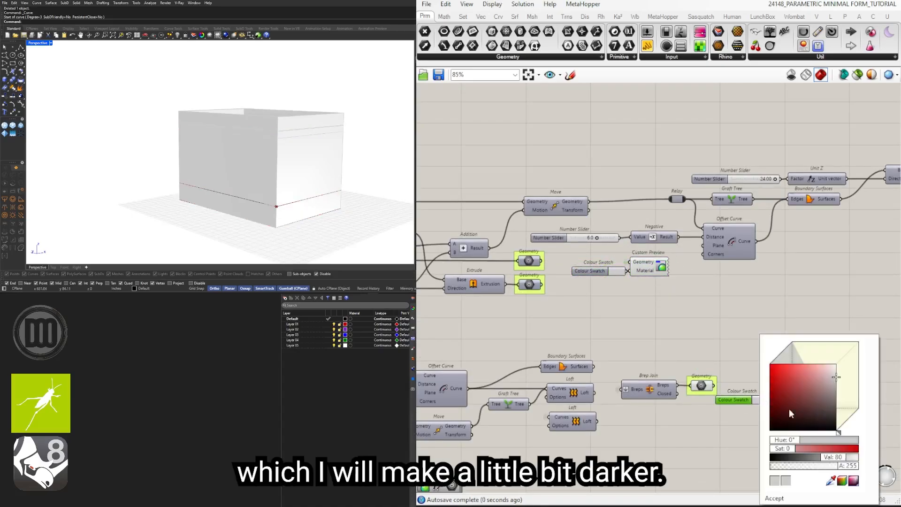
{"action": "double_click", "coordinate": [826, 458]}
{"action": "type", "text": "5"}
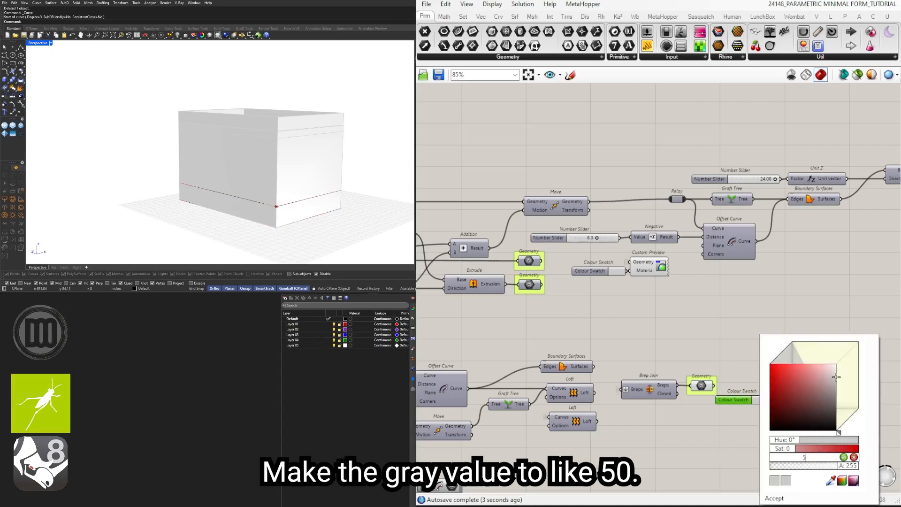
{"action": "type", "text": "0"}
{"action": "key", "text": "Return"}
{"action": "left_click", "coordinate": [624, 338]}
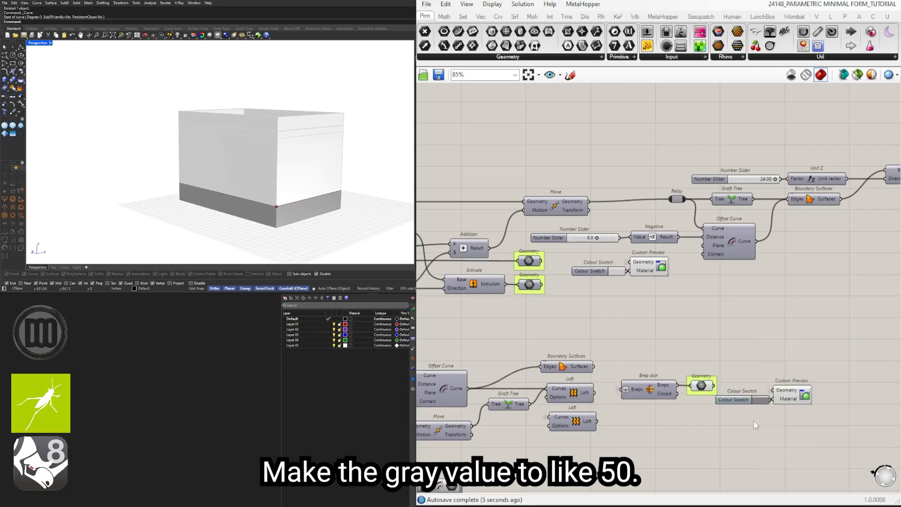
Step: Set the number slider driving the foundation's depth to 24
{"action": "left_click_drag", "start_coordinate": [810, 436], "coordinate": [753, 397]}
{"action": "scroll", "coordinate": [722, 398], "scroll_direction": "down", "scroll_amount": 2}
{"action": "right_click_drag", "start_coordinate": [553, 446], "coordinate": [742, 422]}
{"action": "scroll", "coordinate": [516, 397], "scroll_direction": "up", "scroll_amount": 4}
{"action": "right_click_drag", "start_coordinate": [514, 394], "coordinate": [761, 385]}
{"action": "right_click_drag", "start_coordinate": [532, 377], "coordinate": [739, 370]}
{"action": "scroll", "coordinate": [739, 381], "scroll_direction": "down", "scroll_amount": 1}
{"action": "right_click_drag", "start_coordinate": [582, 380], "coordinate": [455, 377]}
{"action": "right_click_drag", "start_coordinate": [743, 321], "coordinate": [596, 316]}
{"action": "right_click_drag", "start_coordinate": [546, 352], "coordinate": [751, 348]}
{"action": "right_click_drag", "start_coordinate": [554, 348], "coordinate": [711, 345]}
{"action": "scroll", "coordinate": [488, 328], "scroll_direction": "up", "scroll_amount": 4}
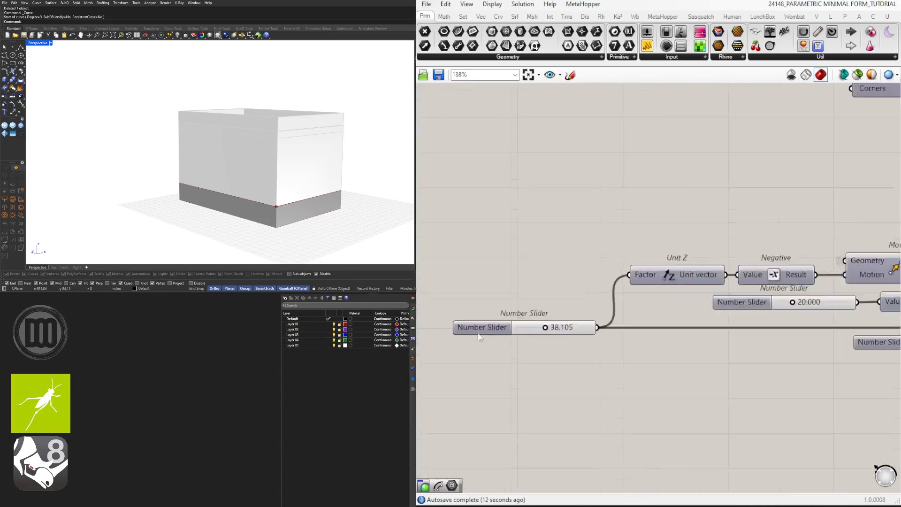
{"action": "double_click", "coordinate": [580, 331]}
{"action": "key", "text": "Return"}
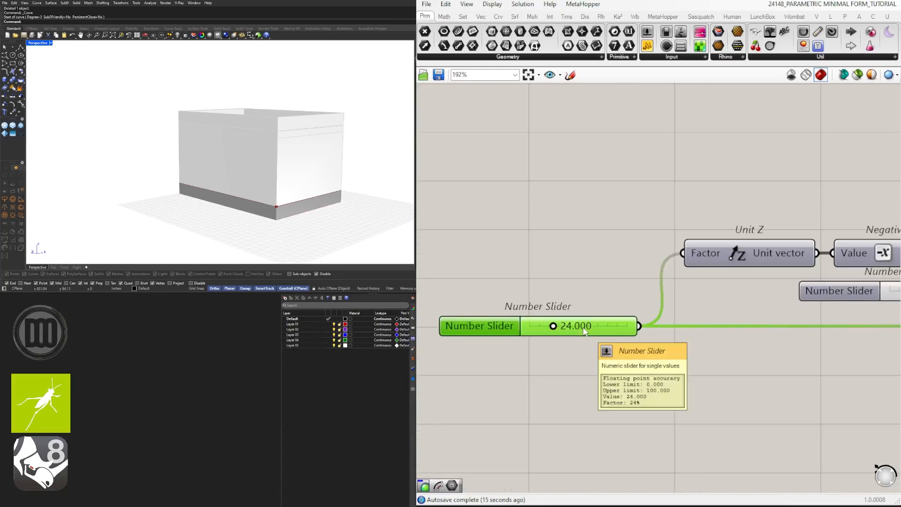
Step: Set the sliders driving the base rectangle to an X size of 399 and a Y size of 432
{"action": "left_click", "coordinate": [565, 286]}
{"action": "scroll", "coordinate": [238, 161], "scroll_direction": "down", "scroll_amount": 2}
{"action": "right_click_drag", "start_coordinate": [238, 162], "coordinate": [237, 174]}
{"action": "scroll", "coordinate": [488, 218], "scroll_direction": "down", "scroll_amount": 7}
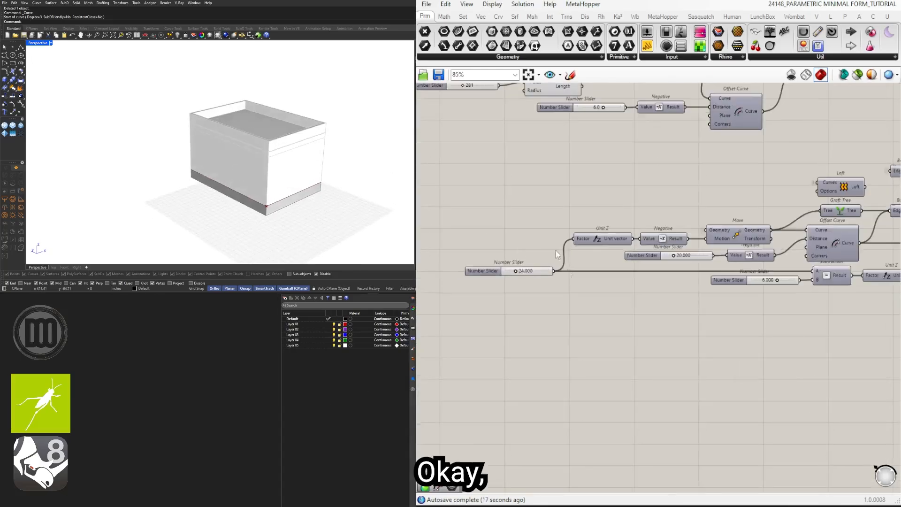
{"action": "right_click_drag", "start_coordinate": [525, 197], "coordinate": [593, 304]}
{"action": "scroll", "coordinate": [507, 211], "scroll_direction": "up", "scroll_amount": 5}
{"action": "scroll", "coordinate": [660, 251], "scroll_direction": "up", "scroll_amount": 4}
{"action": "left_click_drag", "start_coordinate": [614, 267], "coordinate": [639, 302]}
{"action": "scroll", "coordinate": [694, 324], "scroll_direction": "down", "scroll_amount": 8}
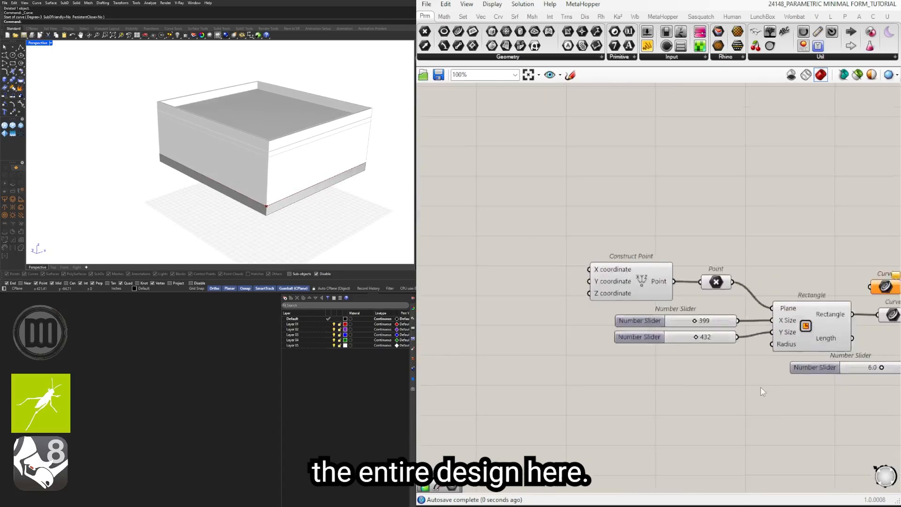
Step: Turn off the preview of the roof's two Geometry containers
{"action": "right_click_drag", "start_coordinate": [669, 369], "coordinate": [553, 377]}
{"action": "scroll", "coordinate": [701, 371], "scroll_direction": "up", "scroll_amount": 3}
{"action": "left_click_drag", "start_coordinate": [732, 384], "coordinate": [689, 318]}
{"action": "middle_click", "coordinate": [712, 308]}
{"action": "left_click", "coordinate": [738, 283]}
{"action": "left_click", "coordinate": [822, 274]}
{"action": "right_click_drag", "start_coordinate": [317, 156], "coordinate": [219, 185]}
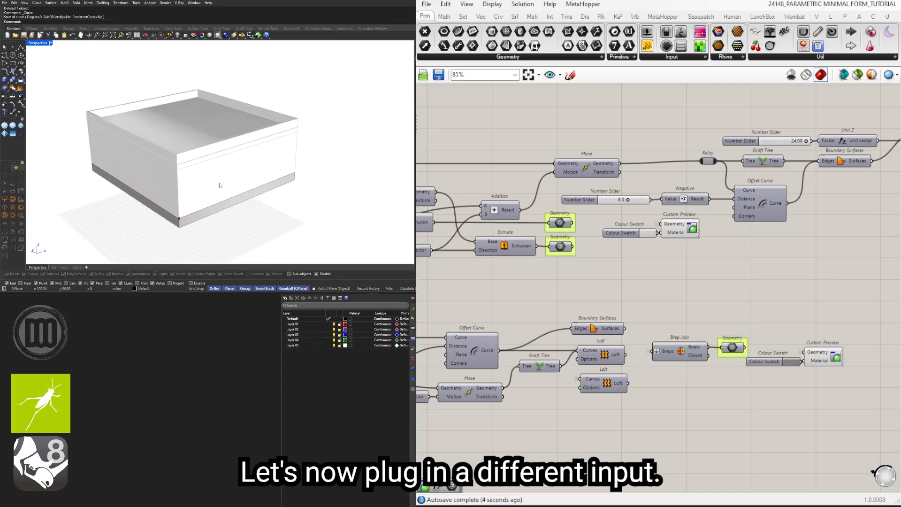
Step: Draw a closed polyline footprint with stepped, right-angled sides on the ground plane beside the building in Rhino
{"action": "scroll", "coordinate": [219, 186], "scroll_direction": "down", "scroll_amount": 2}
{"action": "right_click_drag", "start_coordinate": [539, 188], "coordinate": [776, 221]}
{"action": "scroll", "coordinate": [244, 151], "scroll_direction": "down", "scroll_amount": 3}
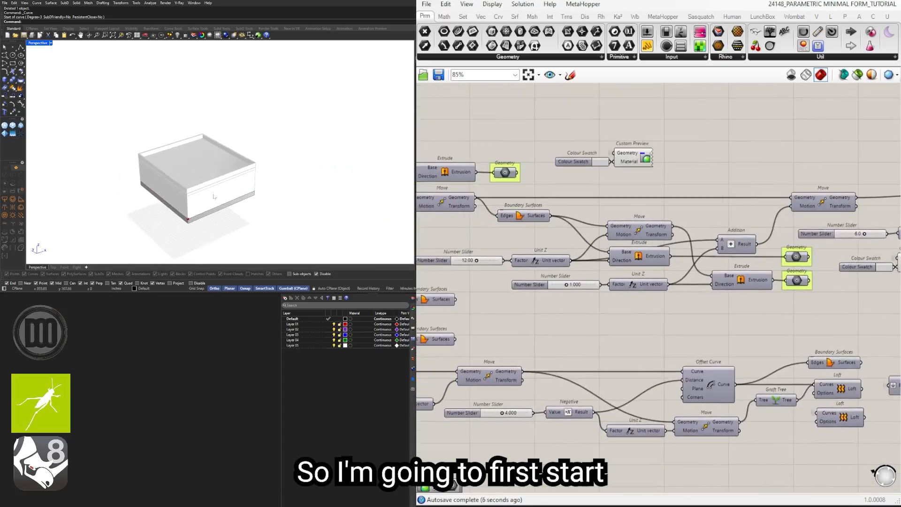
{"action": "right_click_drag", "start_coordinate": [242, 151], "coordinate": [225, 163]}
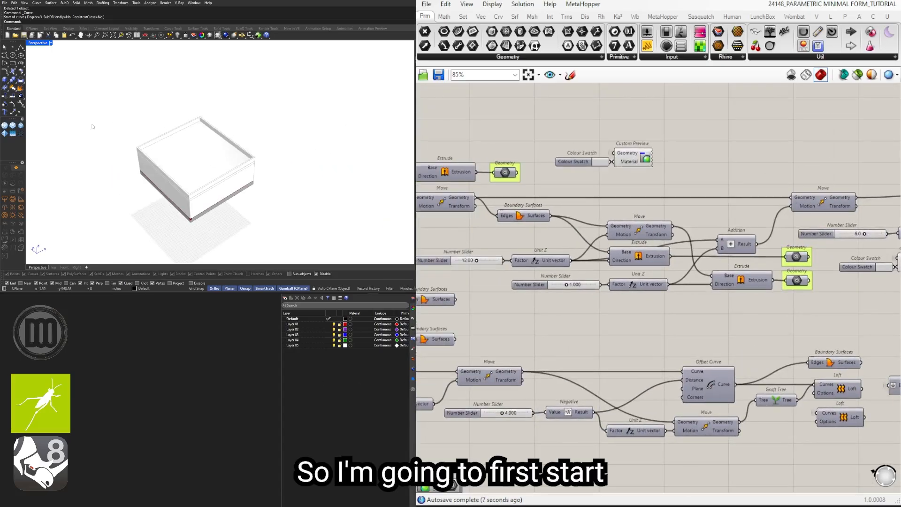
{"action": "left_click", "coordinate": [20, 47]}
{"action": "left_click", "coordinate": [265, 214]}
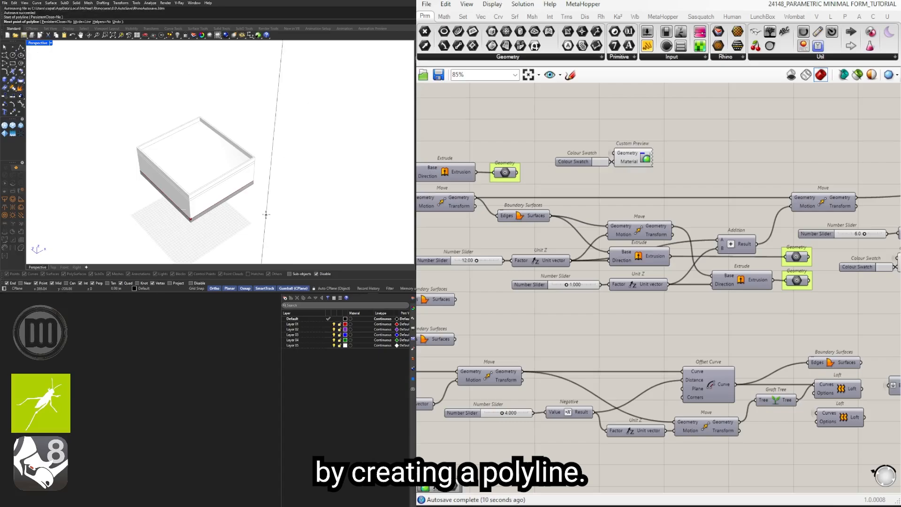
{"action": "scroll", "coordinate": [282, 224], "scroll_direction": "down", "scroll_amount": 4}
{"action": "right_click_drag", "start_coordinate": [280, 239], "coordinate": [242, 211], "text": "shift"}
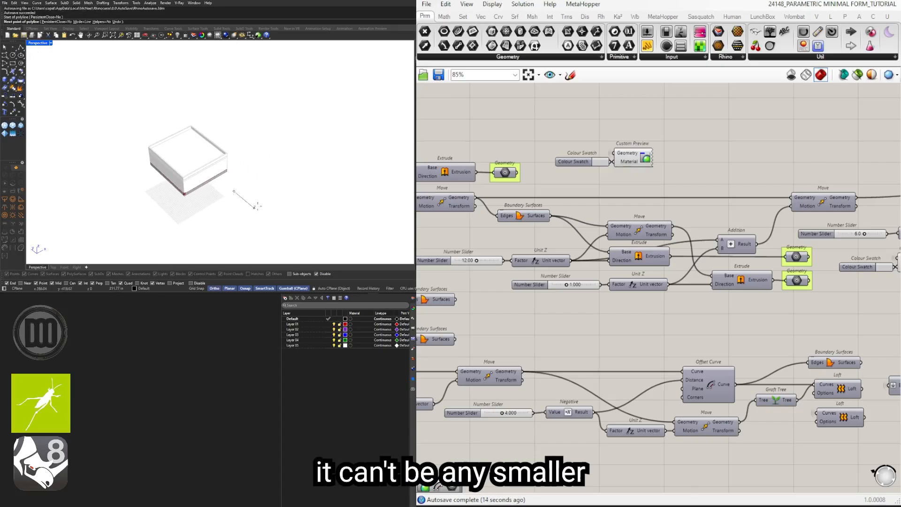
{"action": "scroll", "coordinate": [258, 206], "scroll_direction": "up", "scroll_amount": 3}
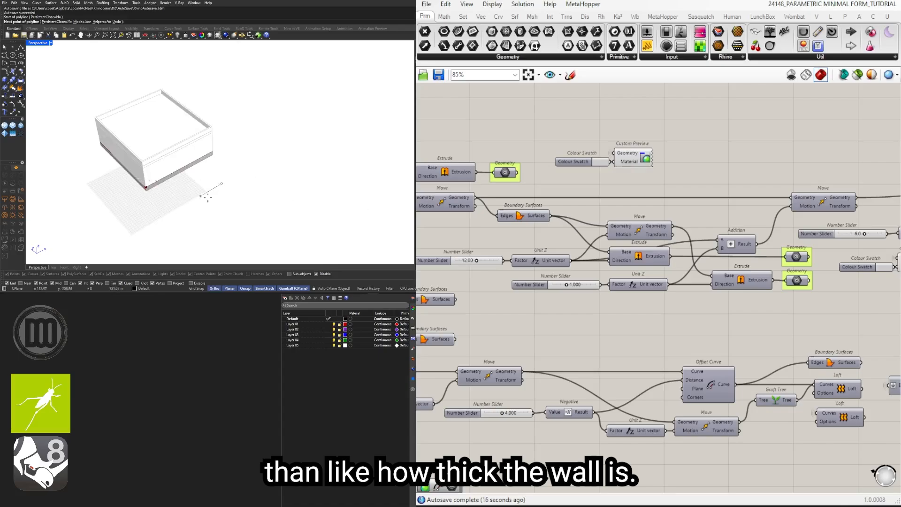
{"action": "scroll", "coordinate": [730, 382], "scroll_direction": "down", "scroll_amount": 3}
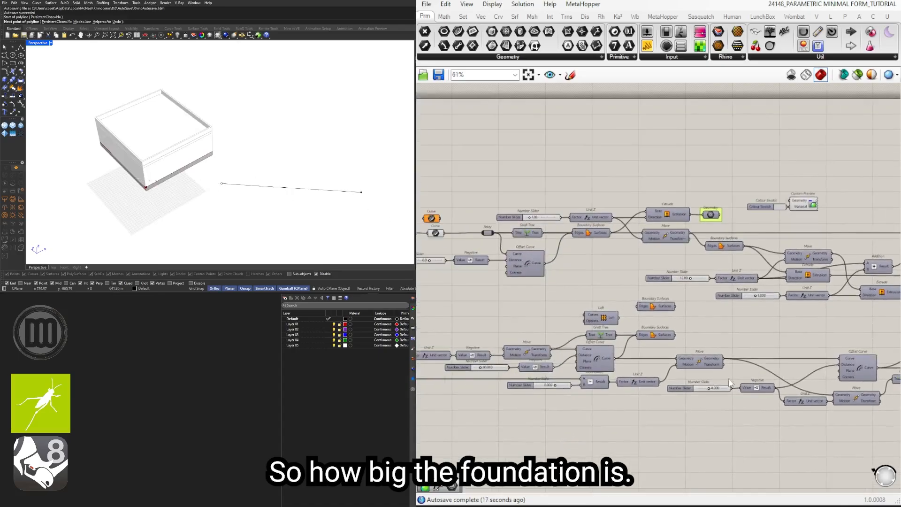
{"action": "left_click", "coordinate": [277, 230]}
{"action": "left_click", "coordinate": [326, 199]}
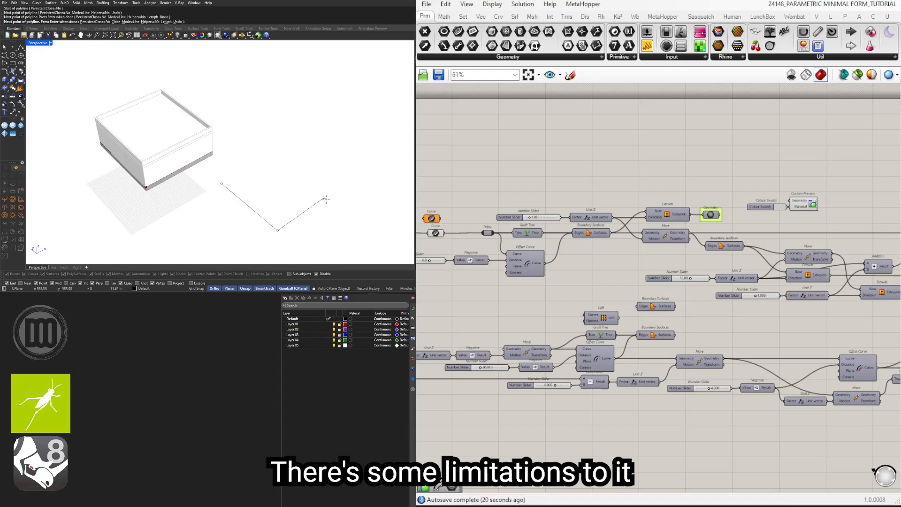
{"action": "left_click", "coordinate": [352, 217]}
{"action": "right_click_drag", "start_coordinate": [387, 194], "coordinate": [316, 205], "text": "shift"}
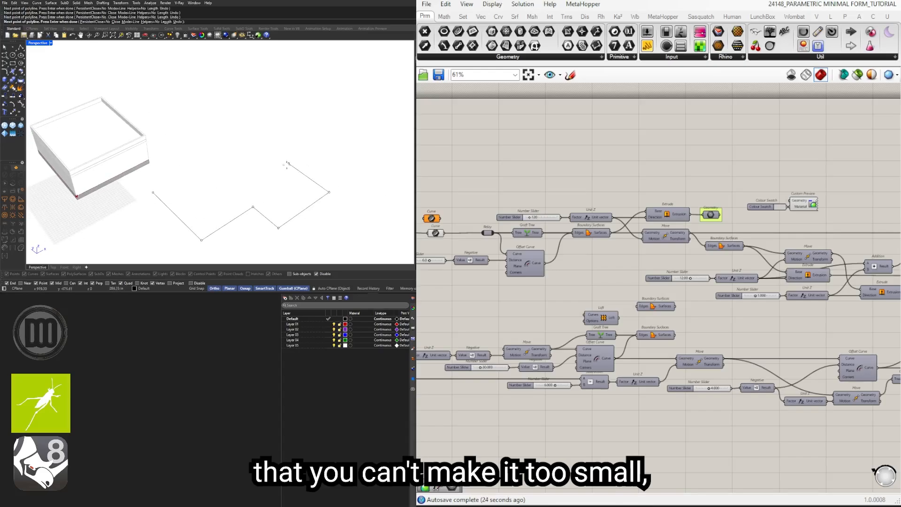
{"action": "left_click", "coordinate": [288, 164]}
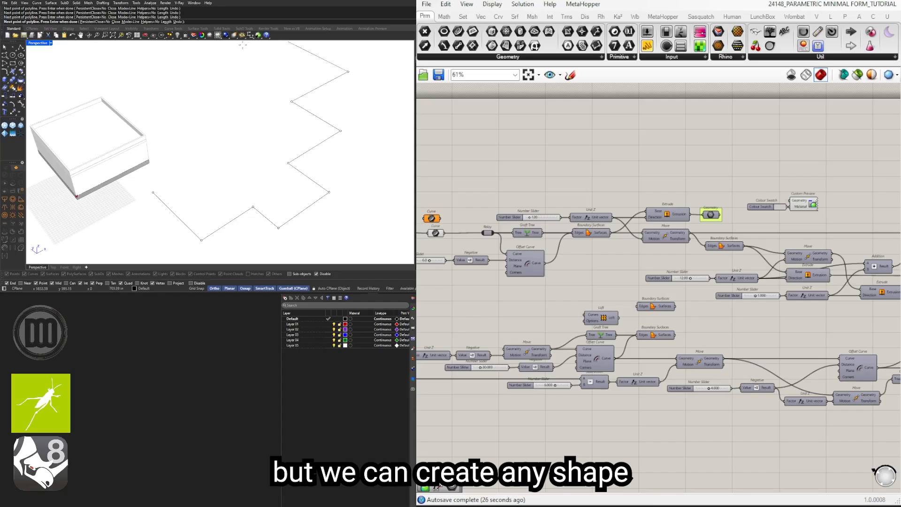
{"action": "left_click", "coordinate": [222, 99]}
{"action": "left_click", "coordinate": [176, 122]}
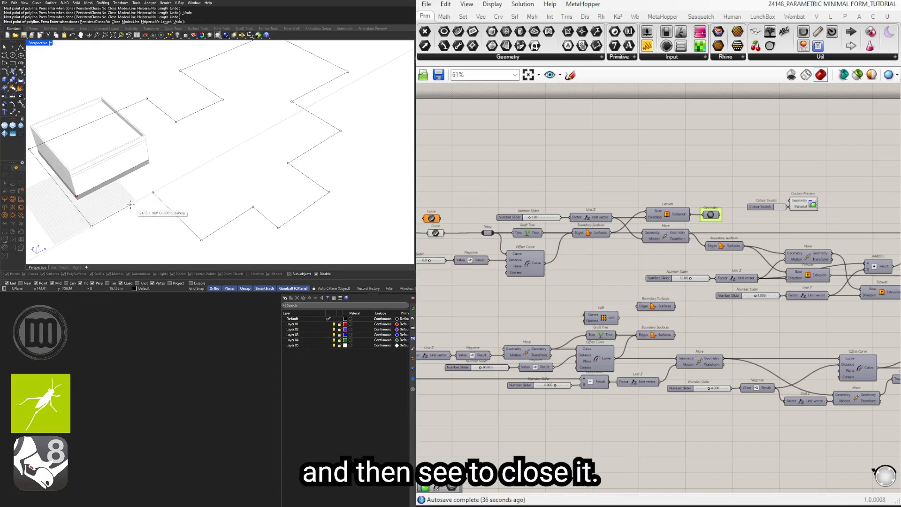
{"action": "type", "text": "c"}
{"action": "key", "text": "Return"}
Step: Move the stepped polyline clear of the existing building and reference it in the empty Curve container in Grasshopper
{"action": "scroll", "coordinate": [179, 199], "scroll_direction": "down", "scroll_amount": 4}
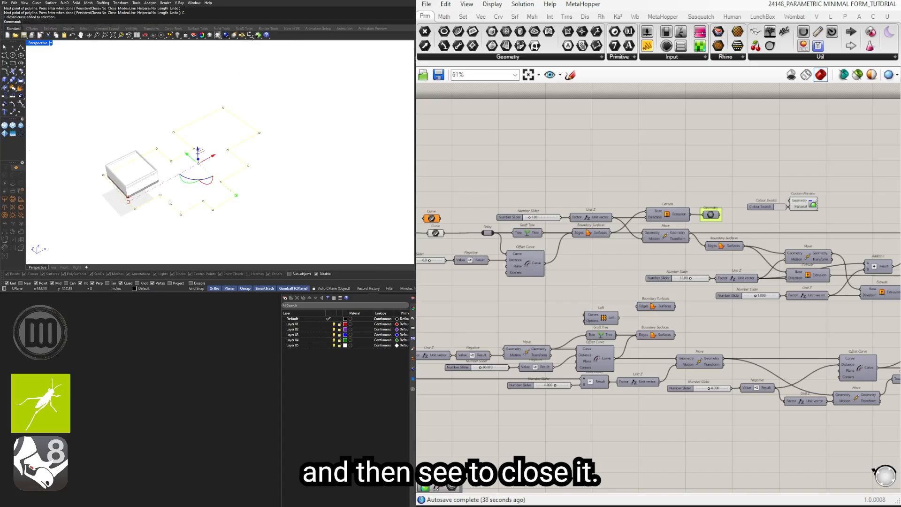
{"action": "left_click_drag", "start_coordinate": [211, 160], "coordinate": [353, 146]}
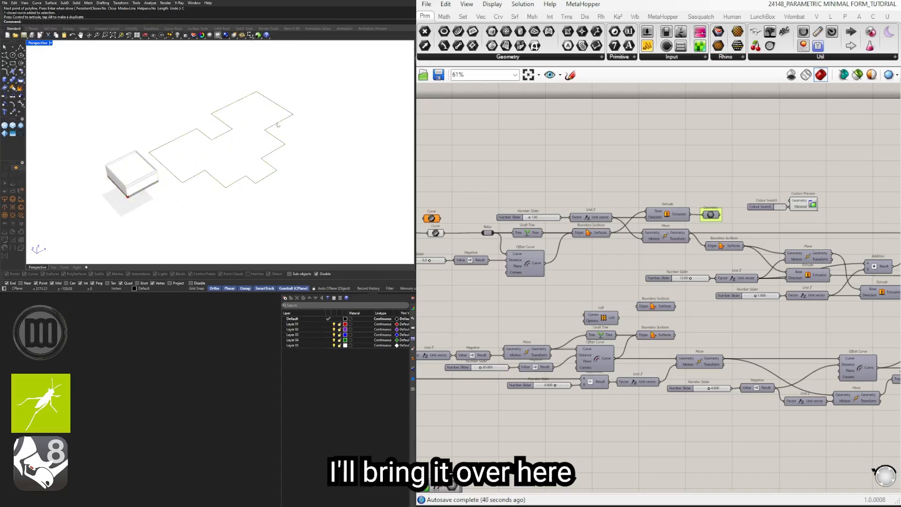
{"action": "left_click", "coordinate": [277, 123]}
{"action": "right_click_drag", "start_coordinate": [458, 197], "coordinate": [672, 213]}
{"action": "scroll", "coordinate": [644, 244], "scroll_direction": "up", "scroll_amount": 3}
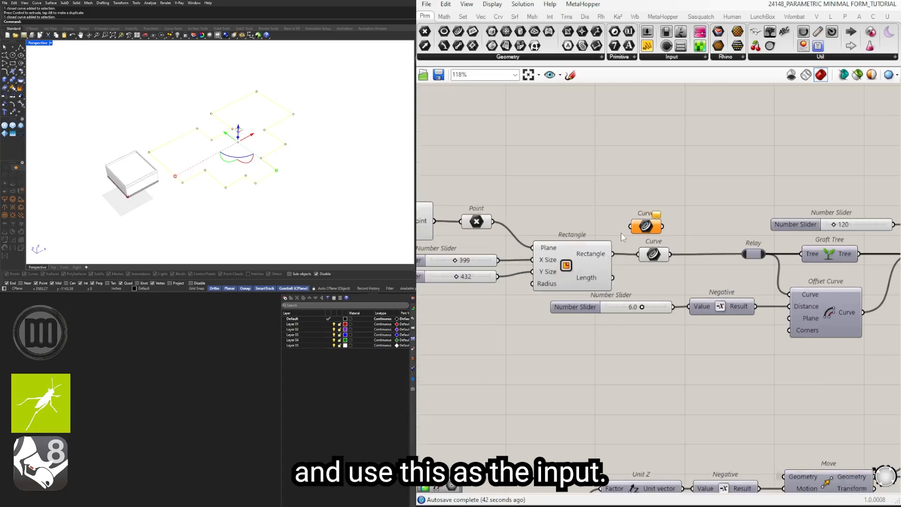
{"action": "right_click", "coordinate": [652, 226]}
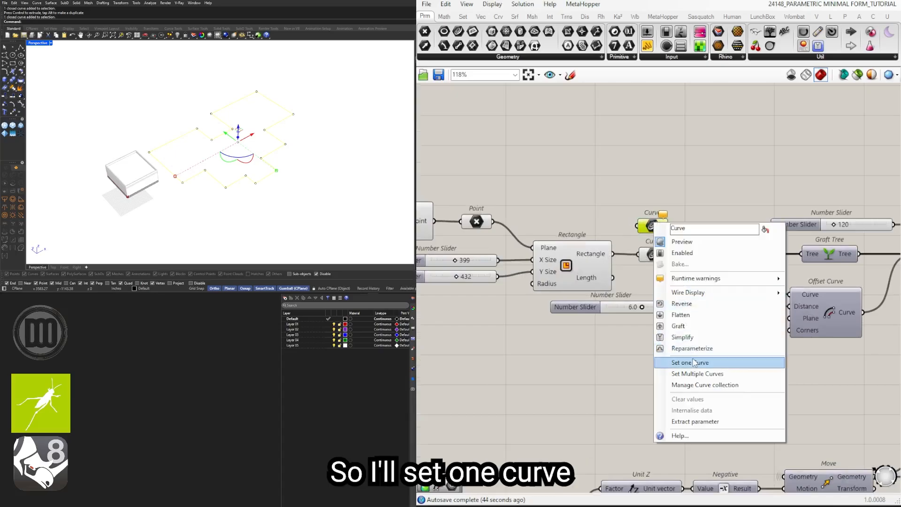
{"action": "left_click", "coordinate": [694, 362]}
{"action": "left_click", "coordinate": [699, 180]}
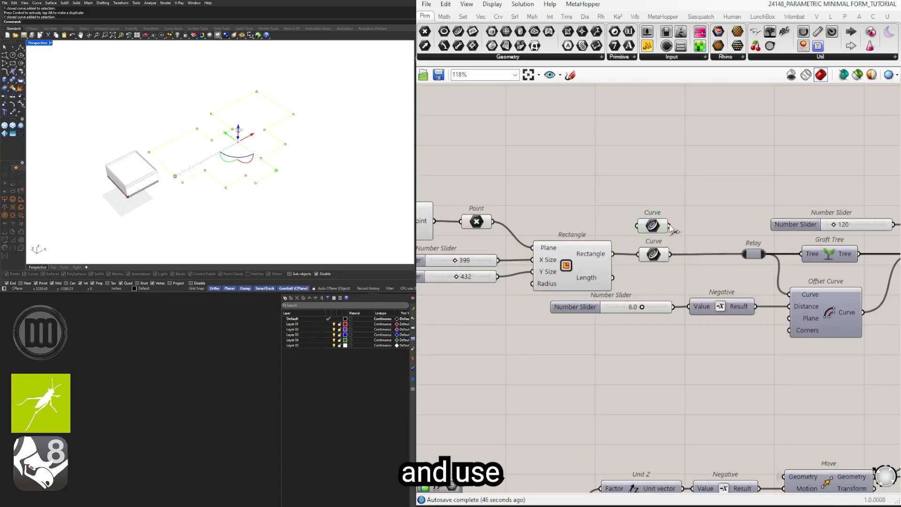
Step: Feed the polyline's Curve container into the wall's Relay in place of the rectangle's Curve container
{"action": "left_click_drag", "start_coordinate": [746, 249], "coordinate": [744, 253]}
{"action": "scroll", "coordinate": [249, 156], "scroll_direction": "up", "scroll_amount": 10}
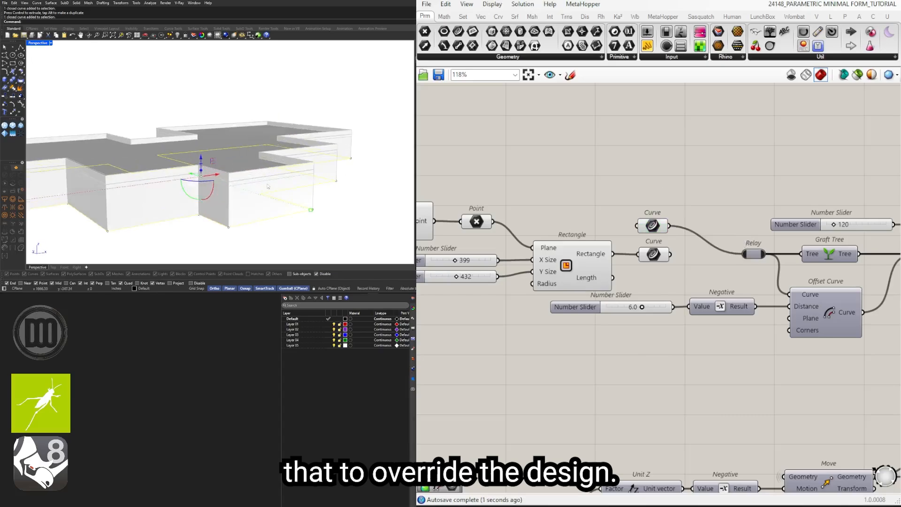
{"action": "right_click_drag", "start_coordinate": [249, 156], "coordinate": [241, 211]}
{"action": "left_click", "coordinate": [244, 213]}
{"action": "scroll", "coordinate": [566, 294], "scroll_direction": "down", "scroll_amount": 2}
{"action": "scroll", "coordinate": [568, 297], "scroll_direction": "down", "scroll_amount": 1}
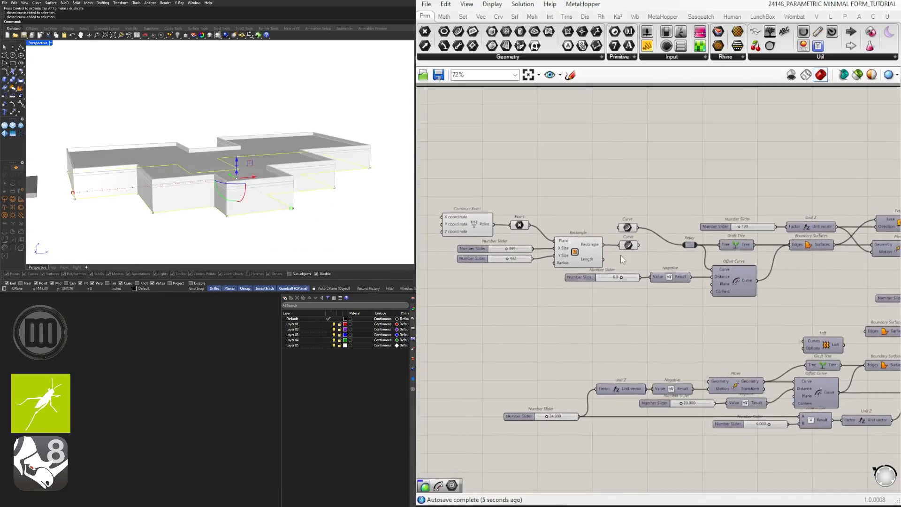
Step: Trace which Curve container supplies the foundation's Move component and which one supplies the wall's Relay
{"action": "left_click", "coordinate": [630, 229]}
{"action": "right_click_drag", "start_coordinate": [821, 360], "coordinate": [681, 310]}
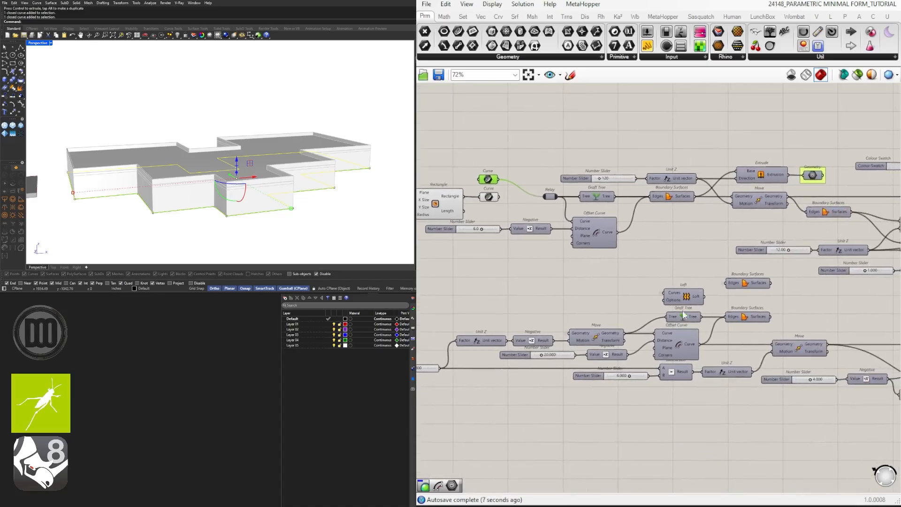
{"action": "right_click_drag", "start_coordinate": [508, 349], "coordinate": [643, 337]}
{"action": "left_click", "coordinate": [809, 331]}
{"action": "left_click", "coordinate": [727, 325]}
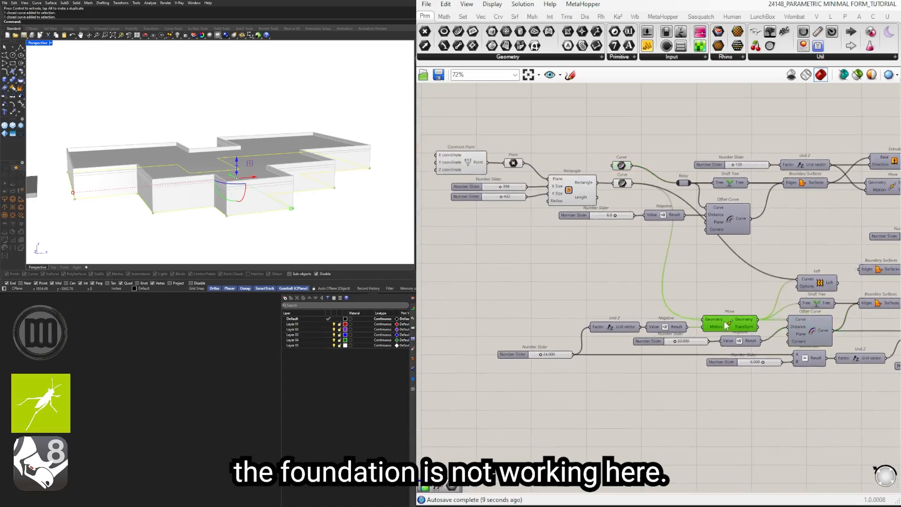
{"action": "scroll", "coordinate": [651, 205], "scroll_direction": "up", "scroll_amount": 2}
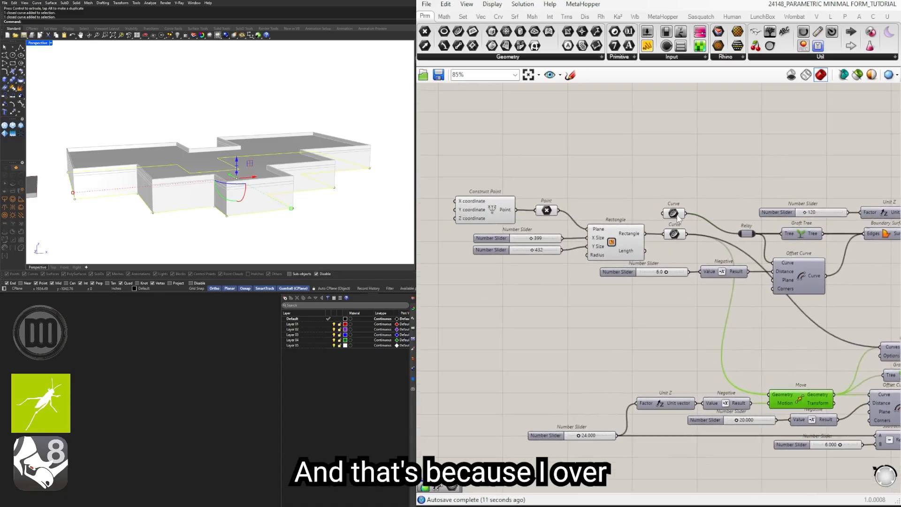
Step: Reconnect the original Curve container to the Relay and feed the polyline's Curve container into it in place of the Rectangle
{"action": "left_click_drag", "start_coordinate": [676, 236], "coordinate": [627, 211]}
{"action": "left_click", "coordinate": [673, 213]}
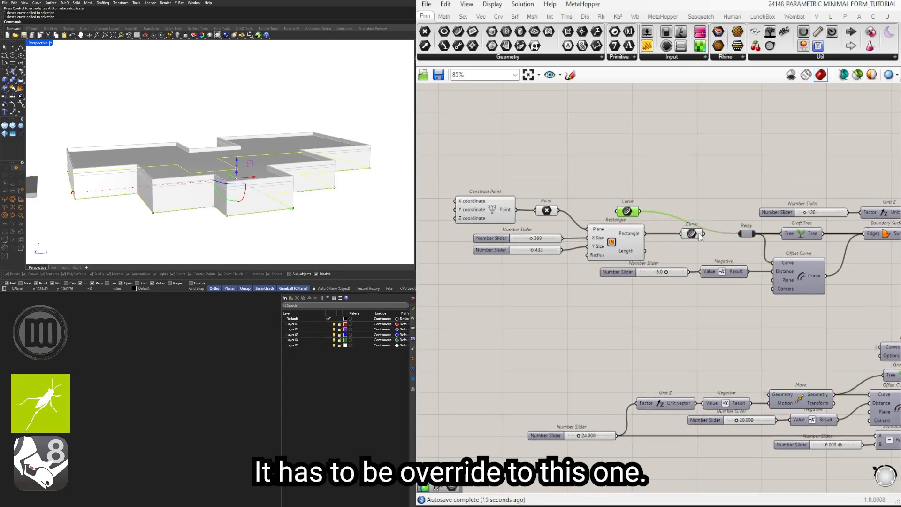
{"action": "left_click_drag", "start_coordinate": [737, 238], "coordinate": [739, 234]}
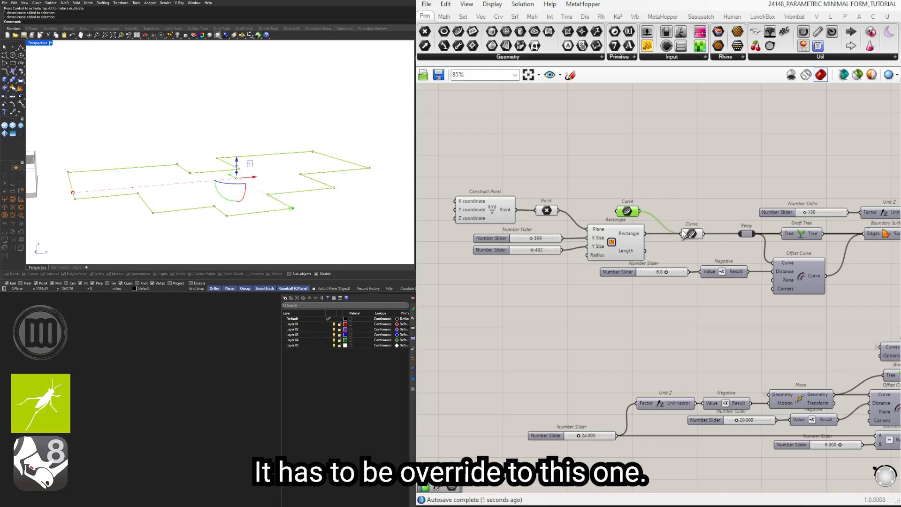
{"action": "left_click_drag", "start_coordinate": [684, 234], "coordinate": [714, 238]}
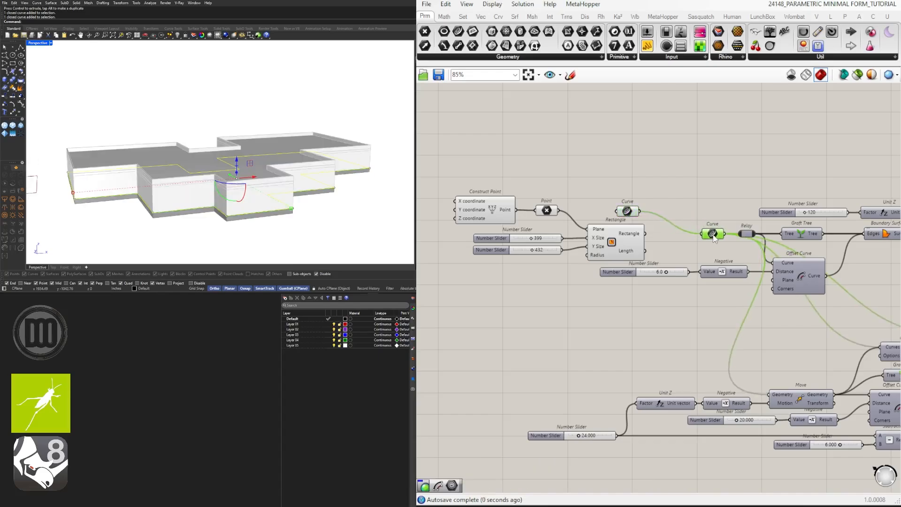
{"action": "left_click", "coordinate": [322, 232]}
Step: Examine the wires leaving the Relay and the main Curve container towards the wall and foundation, and review the resulting building
{"action": "left_click", "coordinate": [746, 233]}
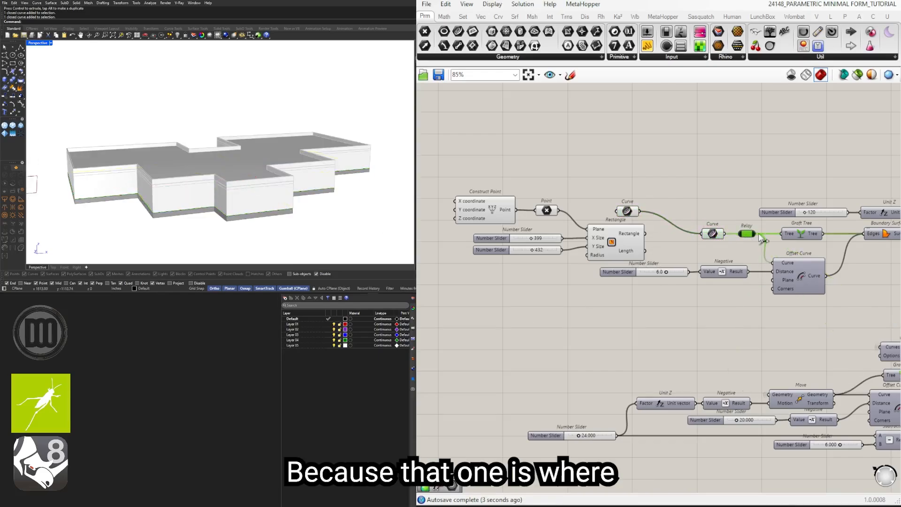
{"action": "scroll", "coordinate": [568, 307], "scroll_direction": "down", "scroll_amount": 4}
{"action": "scroll", "coordinate": [569, 307], "scroll_direction": "up", "scroll_amount": 5}
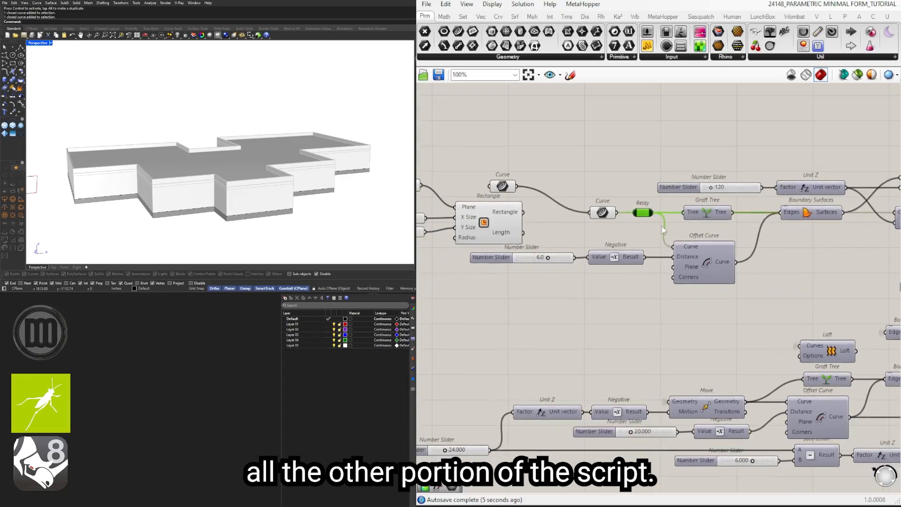
{"action": "left_click", "coordinate": [603, 213]}
{"action": "scroll", "coordinate": [610, 219], "scroll_direction": "down", "scroll_amount": 1}
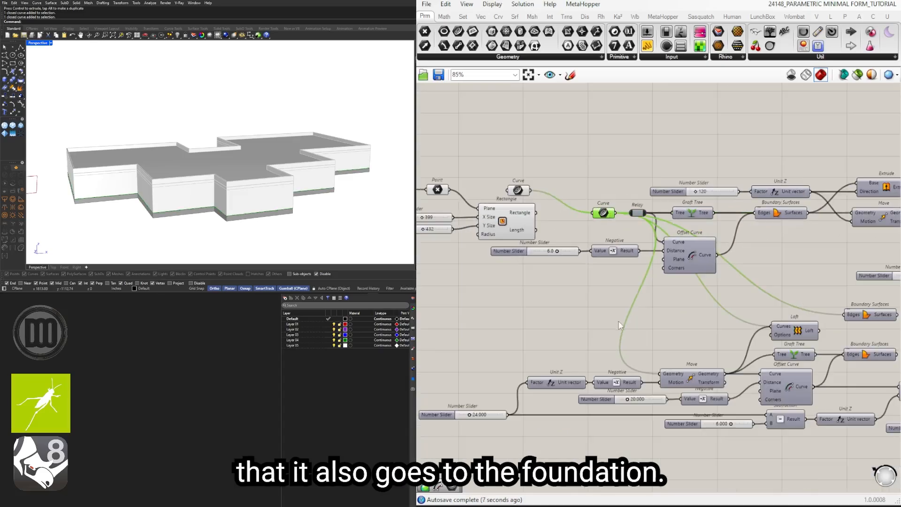
{"action": "left_click", "coordinate": [600, 284]}
{"action": "right_click_drag", "start_coordinate": [600, 285], "coordinate": [718, 307]}
{"action": "scroll", "coordinate": [709, 244], "scroll_direction": "up", "scroll_amount": 2}
{"action": "left_click_drag", "start_coordinate": [730, 234], "coordinate": [706, 233]}
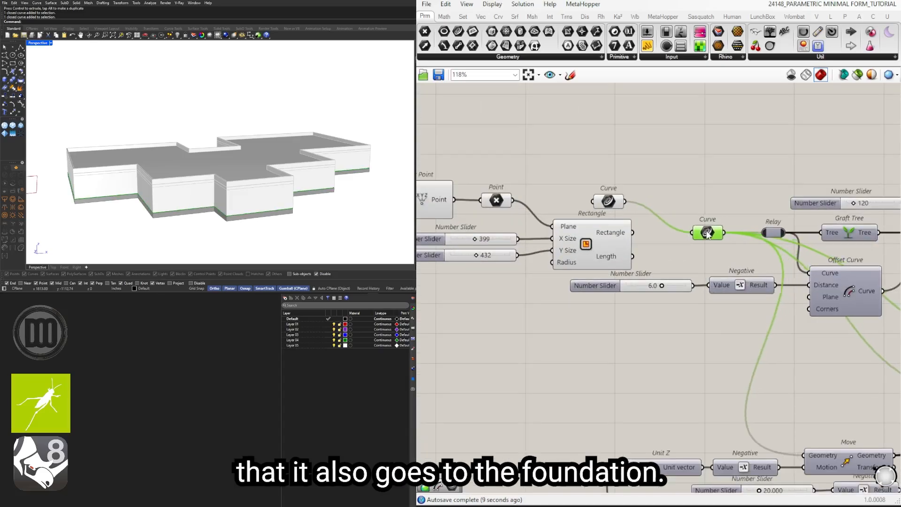
{"action": "left_click", "coordinate": [671, 324]}
{"action": "mouse_move", "coordinate": [237, 210]}
{"action": "right_mouse_down"}
{"action": "mouse_move", "coordinate": [267, 165]}
{"action": "mouse_move", "coordinate": [253, 193]}
{"action": "mouse_move", "coordinate": [222, 205]}
{"action": "right_mouse_up"}
{"action": "scroll", "coordinate": [309, 195], "scroll_direction": "down", "scroll_amount": 3}
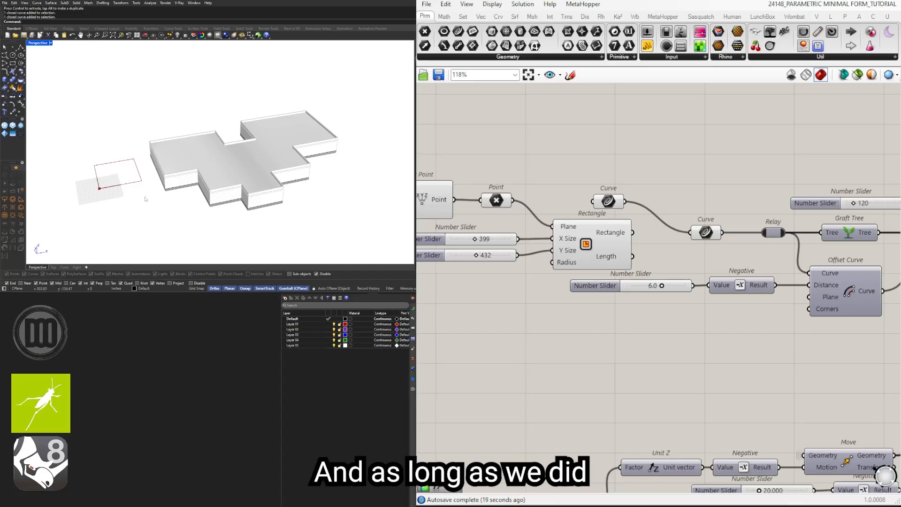
{"action": "scroll", "coordinate": [744, 190], "scroll_direction": "down", "scroll_amount": 8}
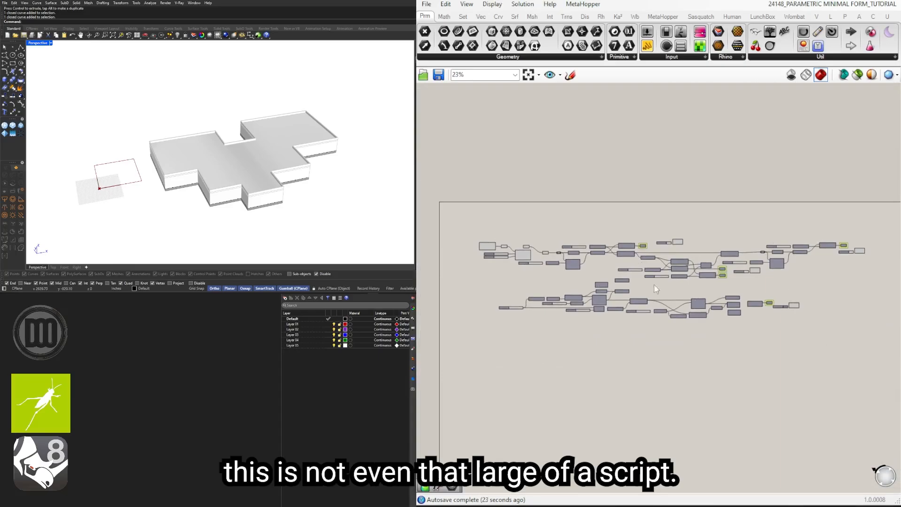
Step: Select the Custom Preview components of the wall, roof, parapet and foundation together and bake them into Rhino
{"action": "scroll", "coordinate": [661, 294], "scroll_direction": "up", "scroll_amount": 3}
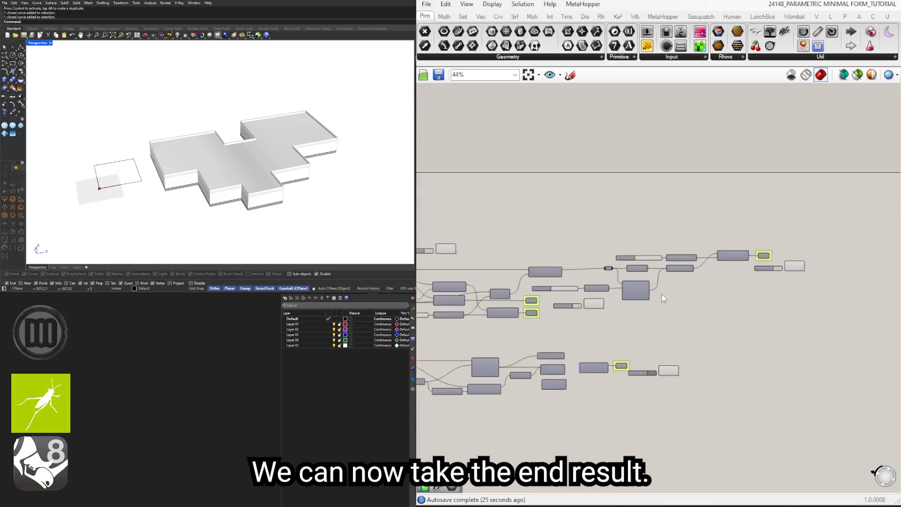
{"action": "left_click_drag", "start_coordinate": [793, 268], "coordinate": [782, 257]}
{"action": "left_click_drag", "start_coordinate": [671, 365], "coordinate": [668, 364], "text": "shift"}
{"action": "right_click_drag", "start_coordinate": [588, 353], "coordinate": [729, 361]}
{"action": "left_click_drag", "start_coordinate": [738, 332], "coordinate": [729, 310], "text": "shift"}
{"action": "right_click_drag", "start_coordinate": [633, 276], "coordinate": [813, 297]}
{"action": "left_click_drag", "start_coordinate": [812, 292], "coordinate": [766, 266], "text": "shift"}
{"action": "scroll", "coordinate": [710, 320], "scroll_direction": "down", "scroll_amount": 4}
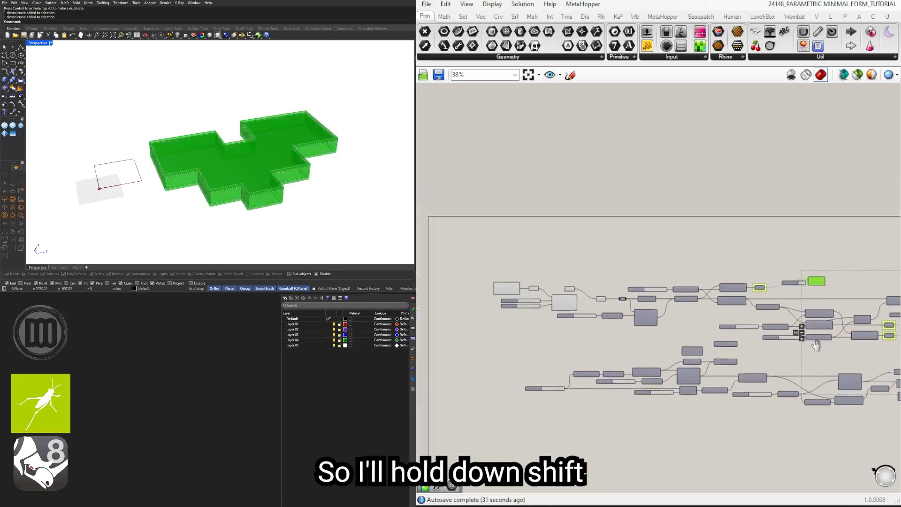
{"action": "middle_click", "coordinate": [713, 350]}
{"action": "left_click", "coordinate": [737, 371]}
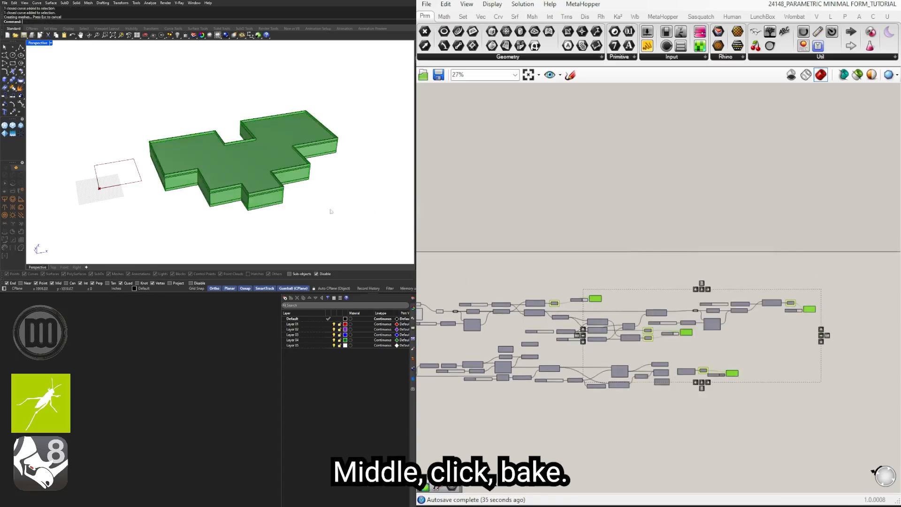
Step: Turn off Grasshopper's preview geometry so only the baked building is displayed in the Rhino viewport
{"action": "right_click_drag", "start_coordinate": [280, 215], "coordinate": [296, 193]}
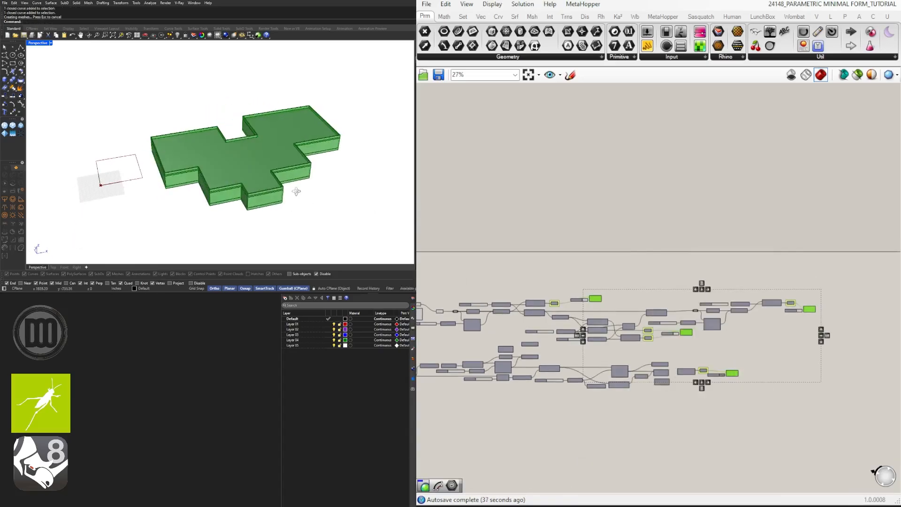
{"action": "left_click", "coordinate": [792, 79]}
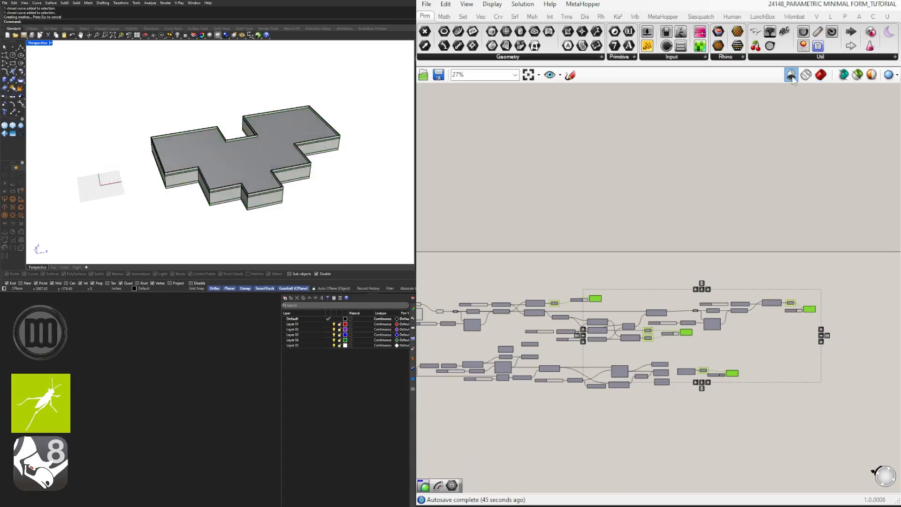
{"action": "right_click_drag", "start_coordinate": [292, 163], "coordinate": [332, 160]}
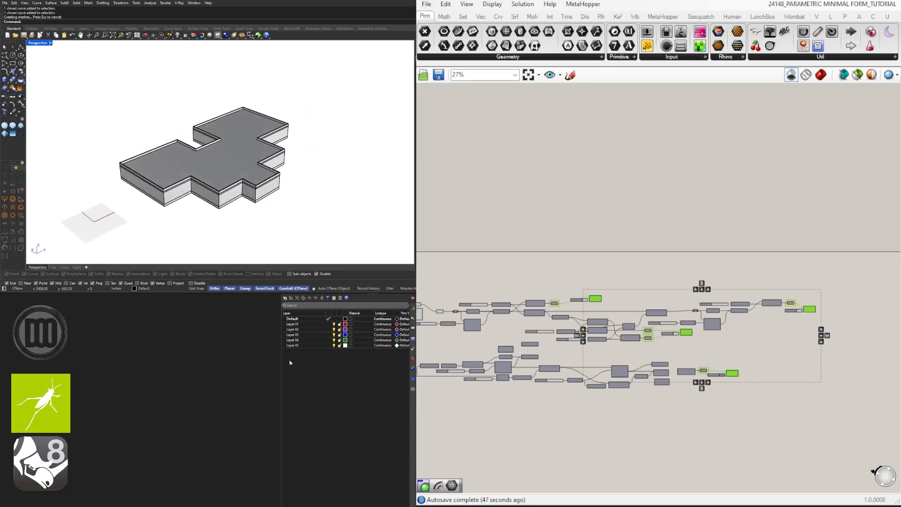
Step: Make Layer 01 the current layer and place a vertical clipping plane lengthwise through the baked building
{"action": "left_click", "coordinate": [327, 324]}
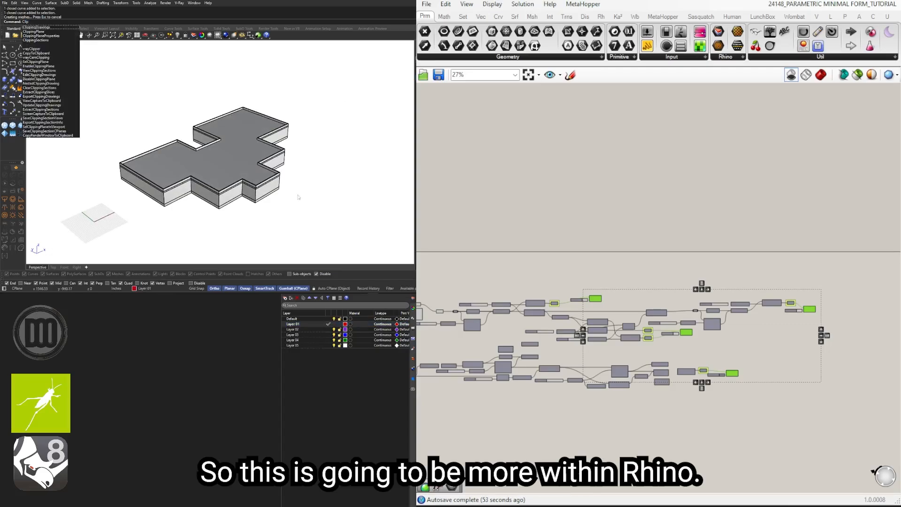
{"action": "left_click", "coordinate": [55, 32]}
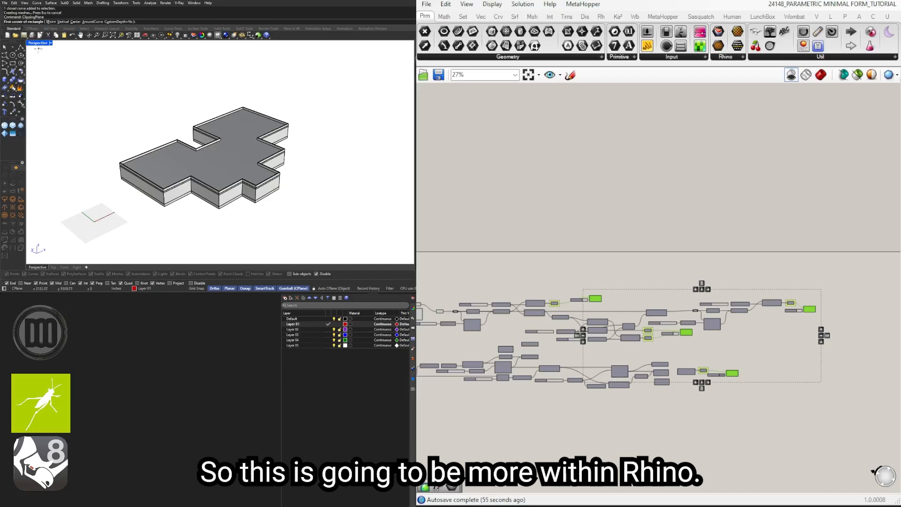
{"action": "left_click", "coordinate": [66, 22]}
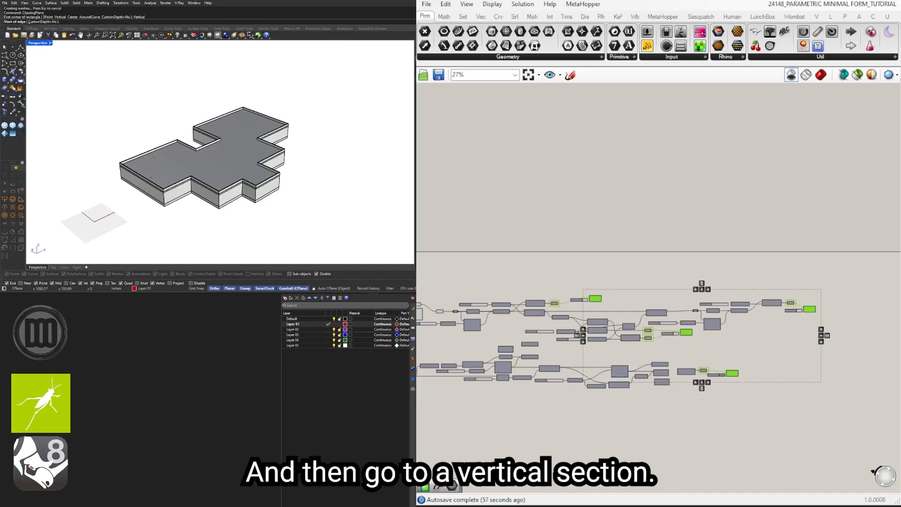
{"action": "left_click", "coordinate": [150, 209]}
{"action": "left_click", "coordinate": [316, 124]}
{"action": "left_click", "coordinate": [305, 93]}
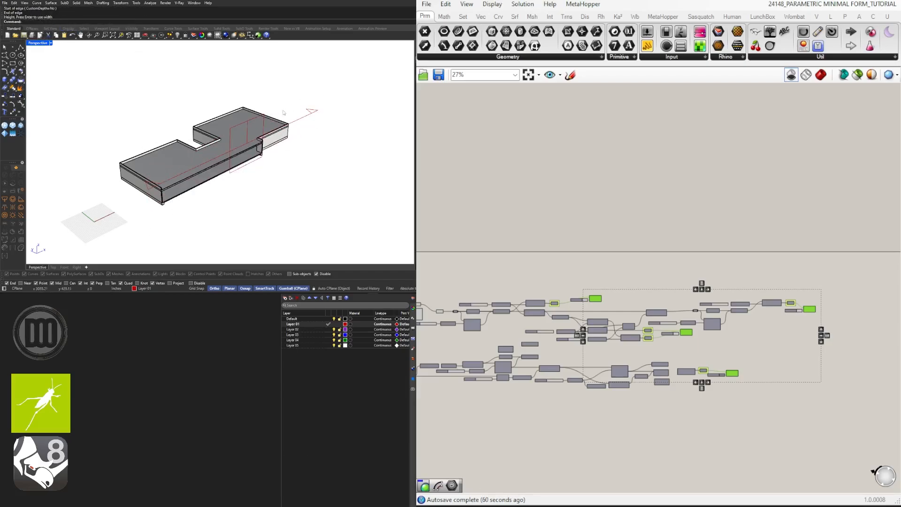
Step: Move the clipping plane sideways through the building and examine the cut section where the wall meets the foundation
{"action": "scroll", "coordinate": [227, 166], "scroll_direction": "up", "scroll_amount": 5}
{"action": "scroll", "coordinate": [227, 166], "scroll_direction": "up", "scroll_amount": 10}
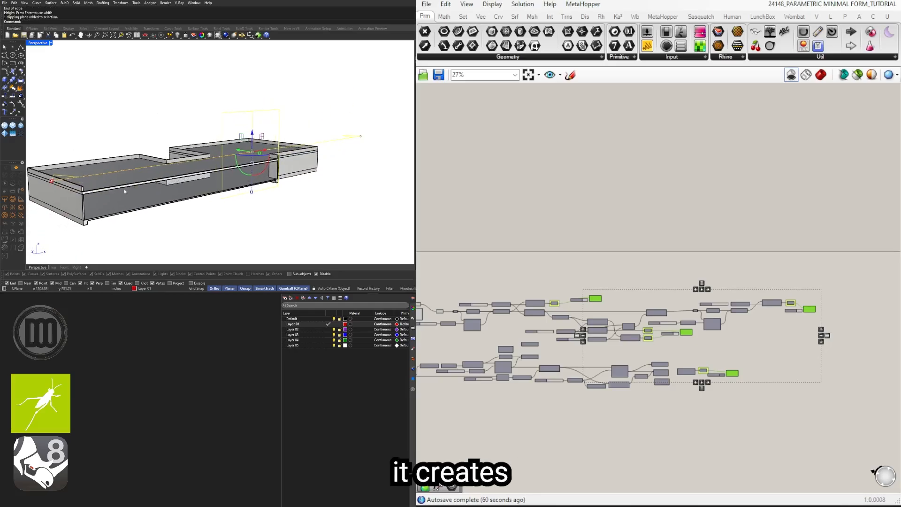
{"action": "scroll", "coordinate": [137, 188], "scroll_direction": "down", "scroll_amount": 10}
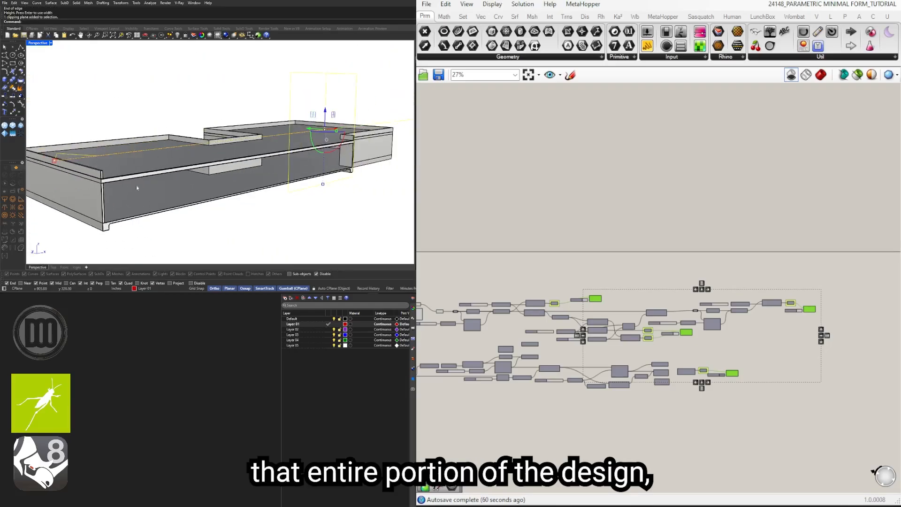
{"action": "left_click_drag", "start_coordinate": [309, 129], "coordinate": [390, 174]}
{"action": "right_click_drag", "start_coordinate": [390, 173], "coordinate": [271, 177]}
{"action": "scroll", "coordinate": [324, 190], "scroll_direction": "down", "scroll_amount": 5}
{"action": "left_click_drag", "start_coordinate": [256, 148], "coordinate": [223, 136]}
{"action": "scroll", "coordinate": [118, 200], "scroll_direction": "up", "scroll_amount": 5}
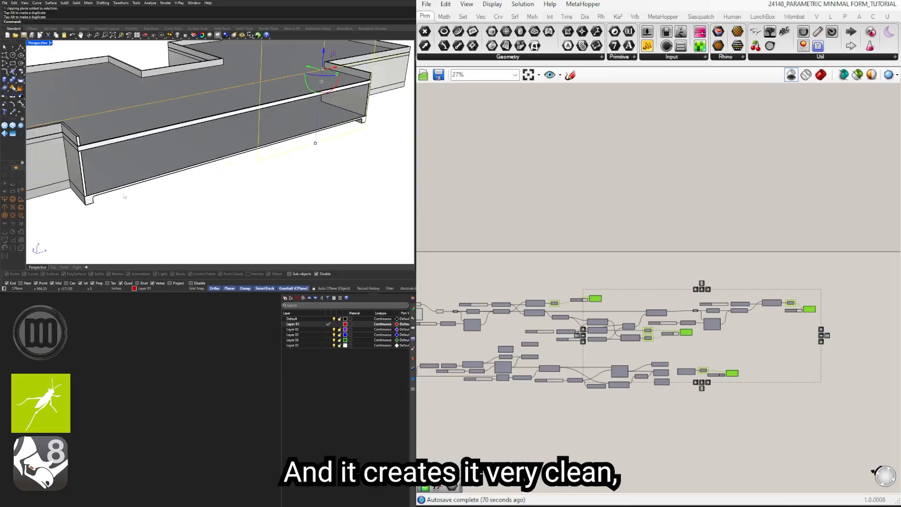
{"action": "right_click_drag", "start_coordinate": [113, 196], "coordinate": [175, 150]}
{"action": "scroll", "coordinate": [69, 159], "scroll_direction": "up", "scroll_amount": 5}
{"action": "scroll", "coordinate": [140, 159], "scroll_direction": "up", "scroll_amount": 4}
{"action": "scroll", "coordinate": [140, 159], "scroll_direction": "down", "scroll_amount": 4}
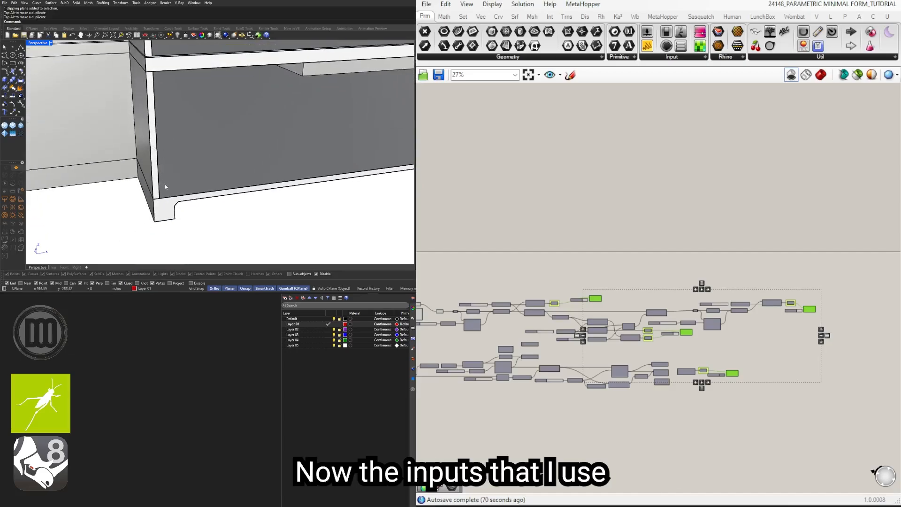
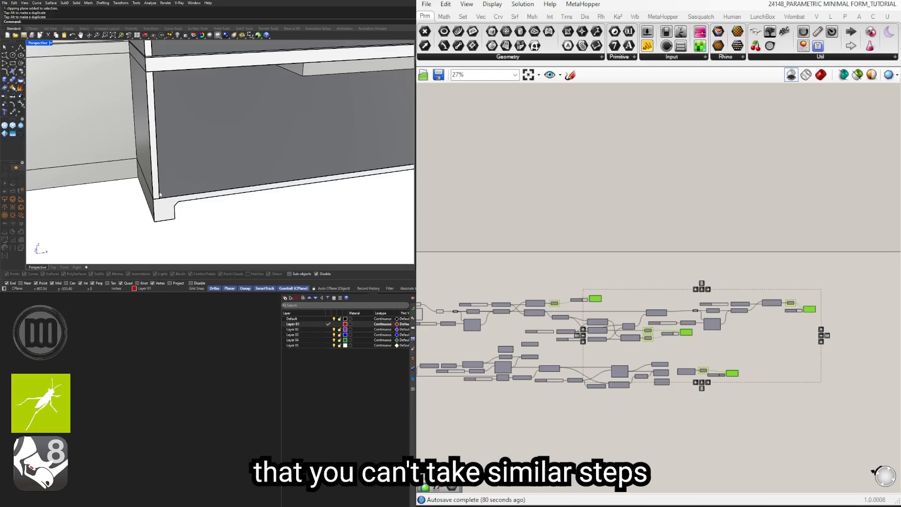
Step: Examine the section cut where the wall meets the foundation, then the whole sectioned building from several angles
{"action": "scroll", "coordinate": [173, 140], "scroll_direction": "down", "scroll_amount": 4}
{"action": "right_click_drag", "start_coordinate": [173, 139], "coordinate": [180, 143]}
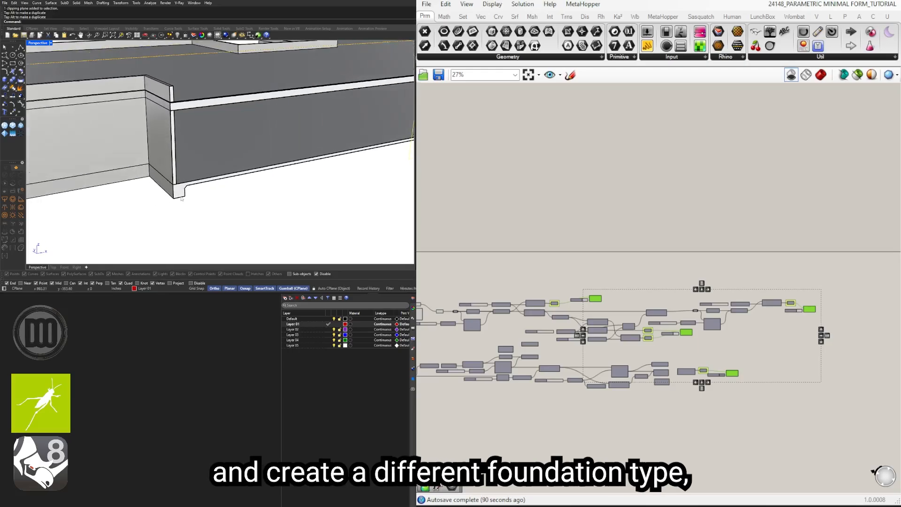
{"action": "scroll", "coordinate": [181, 198], "scroll_direction": "up", "scroll_amount": 3}
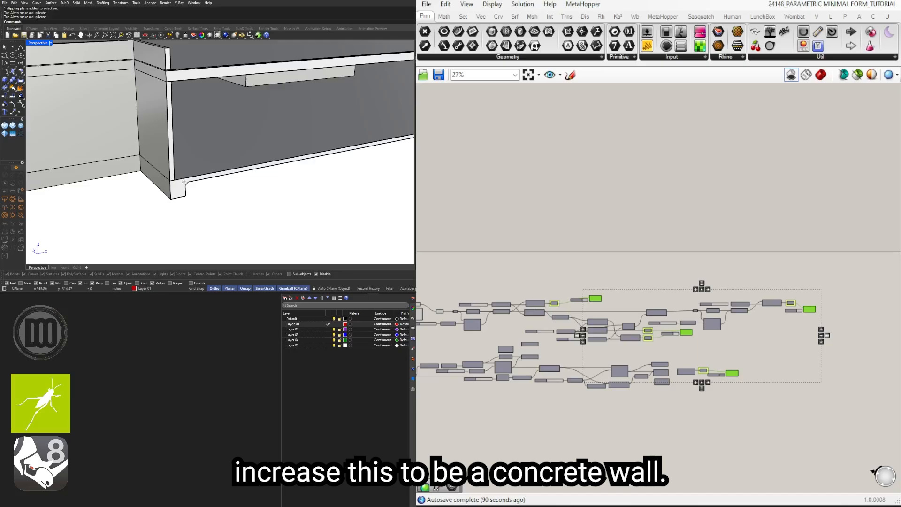
{"action": "scroll", "coordinate": [183, 180], "scroll_direction": "down", "scroll_amount": 7}
{"action": "right_click_drag", "start_coordinate": [183, 180], "coordinate": [235, 164]}
{"action": "scroll", "coordinate": [163, 149], "scroll_direction": "up", "scroll_amount": 6}
{"action": "scroll", "coordinate": [176, 133], "scroll_direction": "down", "scroll_amount": 5}
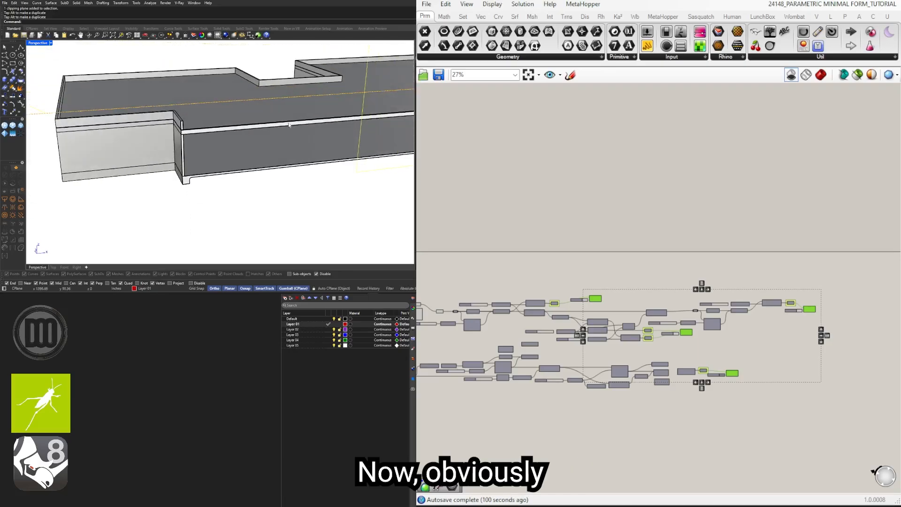
{"action": "right_click_drag", "start_coordinate": [251, 123], "coordinate": [284, 143]}
{"action": "scroll", "coordinate": [306, 135], "scroll_direction": "down", "scroll_amount": 3}
{"action": "scroll", "coordinate": [364, 121], "scroll_direction": "up", "scroll_amount": 2}
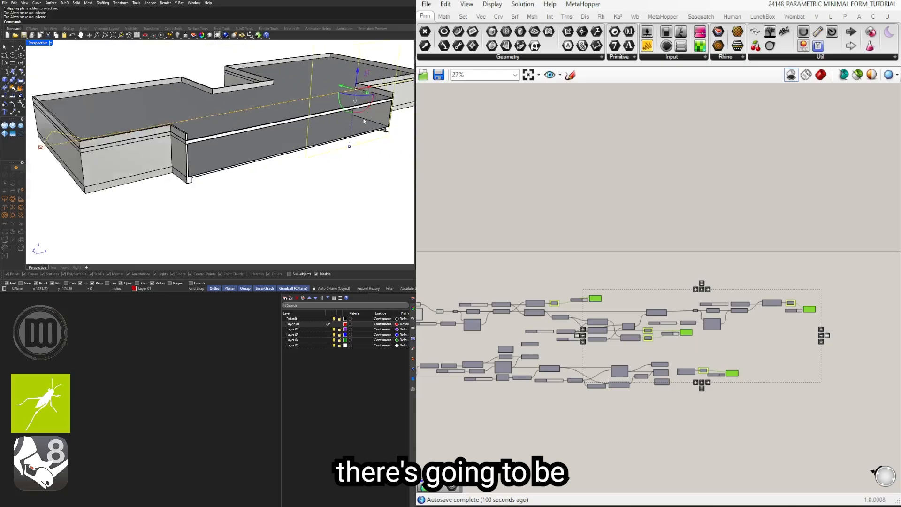
Step: Inspect the cut parapet and roof edge up close in the sectioned building
{"action": "scroll", "coordinate": [365, 122], "scroll_direction": "up", "scroll_amount": 4}
{"action": "right_click_drag", "start_coordinate": [341, 148], "coordinate": [273, 124]}
{"action": "scroll", "coordinate": [290, 126], "scroll_direction": "down", "scroll_amount": 2}
{"action": "scroll", "coordinate": [191, 102], "scroll_direction": "up", "scroll_amount": 8}
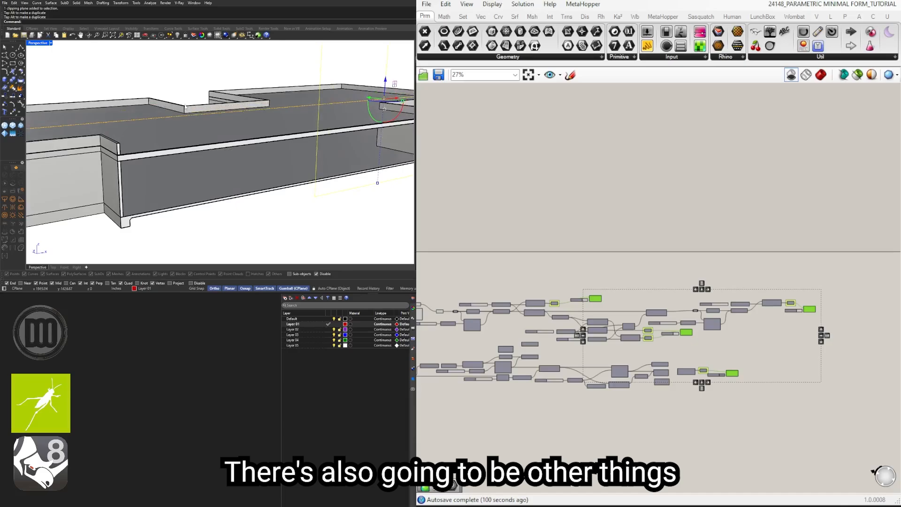
{"action": "scroll", "coordinate": [103, 155], "scroll_direction": "down", "scroll_amount": 3}
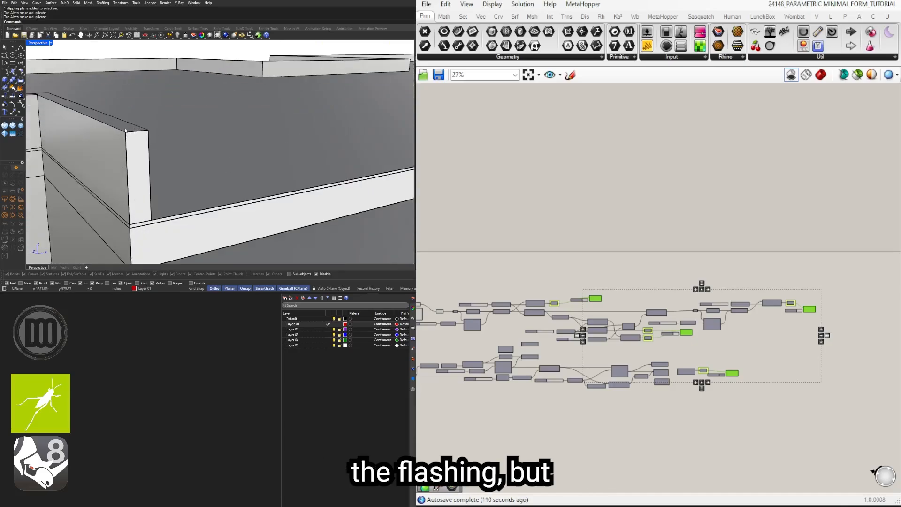
{"action": "scroll", "coordinate": [241, 124], "scroll_direction": "down", "scroll_amount": 5}
{"action": "right_click_drag", "start_coordinate": [242, 123], "coordinate": [298, 126]}
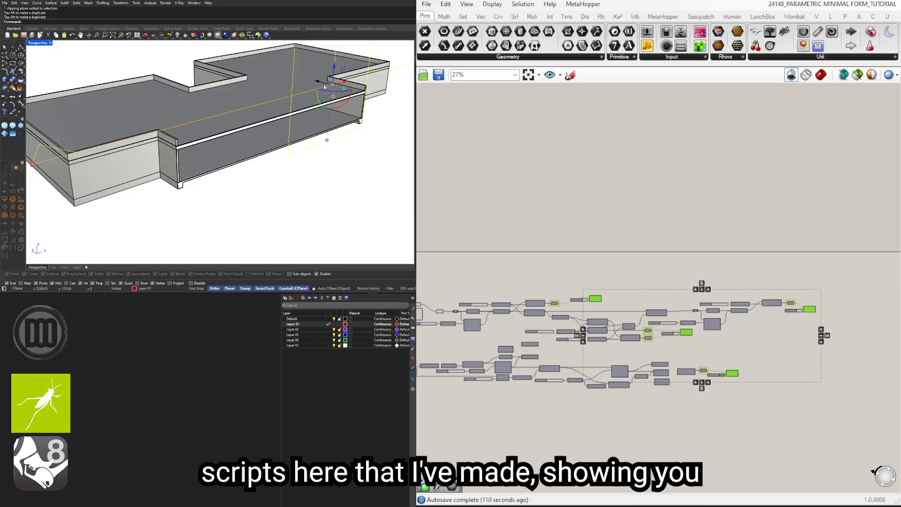
Step: Move the clipping plane further into the building and check the resulting section
{"action": "left_click_drag", "start_coordinate": [322, 85], "coordinate": [267, 81]}
{"action": "scroll", "coordinate": [267, 81], "scroll_direction": "down", "scroll_amount": 5}
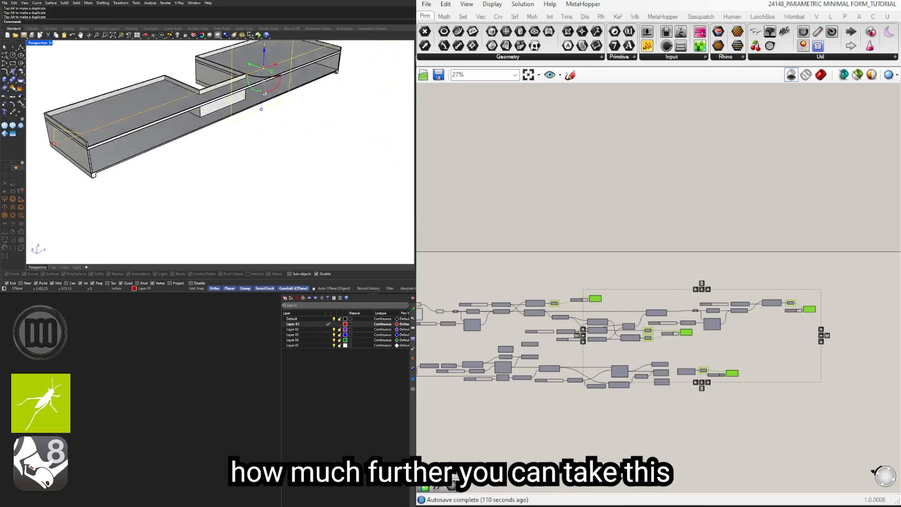
{"action": "left_click_drag", "start_coordinate": [271, 114], "coordinate": [344, 142]}
Step: Delete the clipping plane, all the baked building geometry and the old outline curve from Rhino
{"action": "scroll", "coordinate": [344, 142], "scroll_direction": "down", "scroll_amount": 6}
{"action": "right_click_drag", "start_coordinate": [345, 141], "coordinate": [373, 213]}
{"action": "left_click", "coordinate": [361, 170]}
{"action": "left_click", "coordinate": [366, 136]}
{"action": "key", "text": "Delete"}
{"action": "left_click_drag", "start_coordinate": [387, 213], "coordinate": [232, 71]}
{"action": "key", "text": "Delete"}
Step: Turn Grasshopper's shaded preview back on and wire the Rectangle output into the Curve parameter ahead of the Relay
{"action": "left_click", "coordinate": [821, 74]}
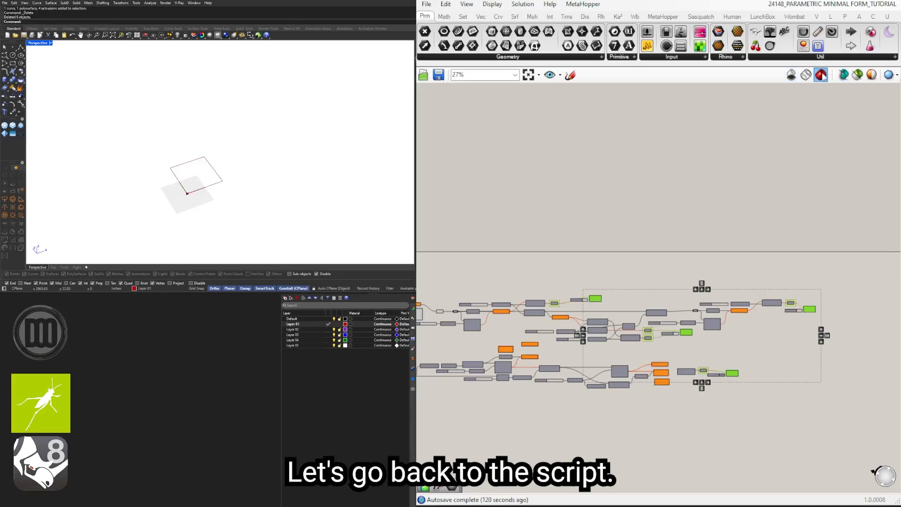
{"action": "scroll", "coordinate": [529, 332], "scroll_direction": "up", "scroll_amount": 5}
{"action": "left_click_drag", "start_coordinate": [605, 291], "coordinate": [663, 292]}
{"action": "left_click_drag", "start_coordinate": [585, 262], "coordinate": [586, 256]}
{"action": "left_click", "coordinate": [608, 226]}
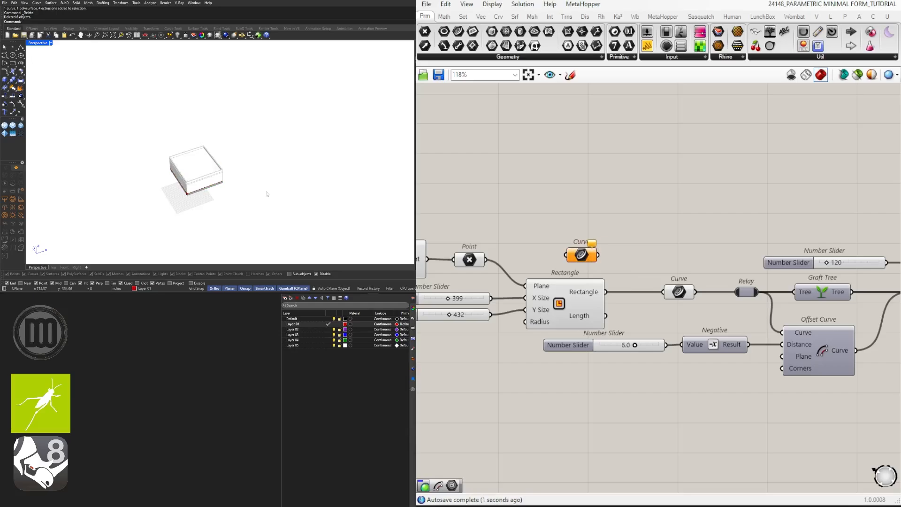
{"action": "left_click", "coordinate": [7, 59]}
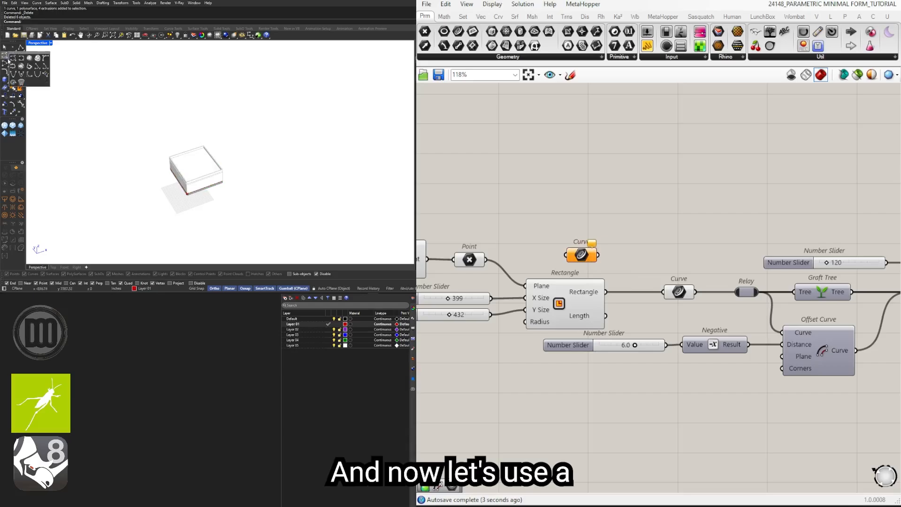
{"action": "left_click", "coordinate": [14, 58]}
{"action": "left_click", "coordinate": [261, 139]}
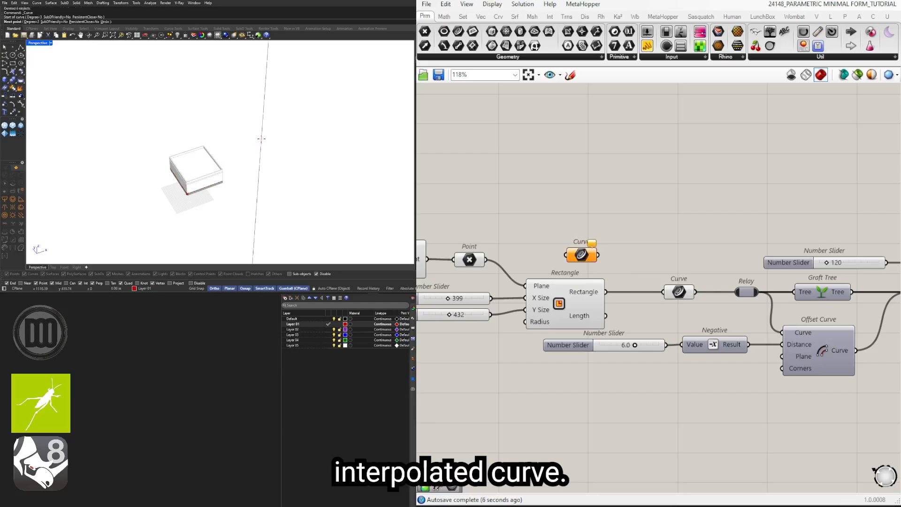
{"action": "left_click", "coordinate": [244, 144]}
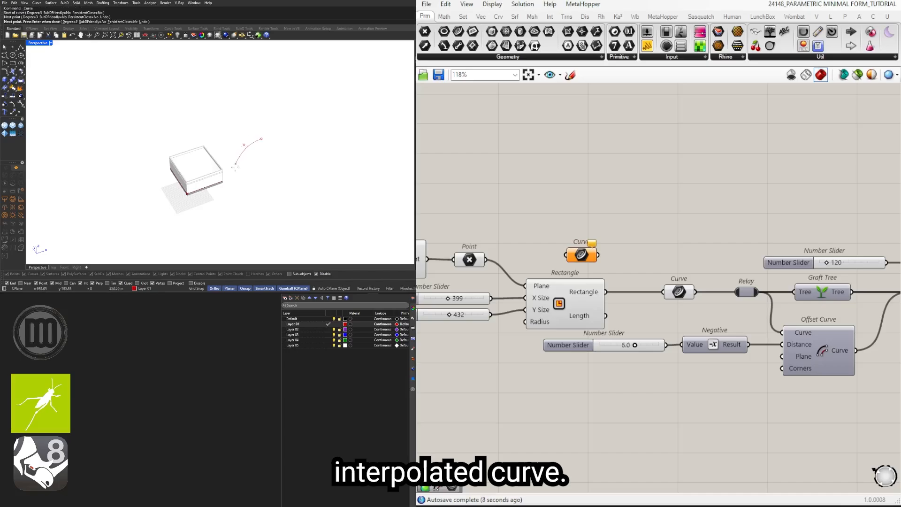
{"action": "left_click", "coordinate": [230, 176]}
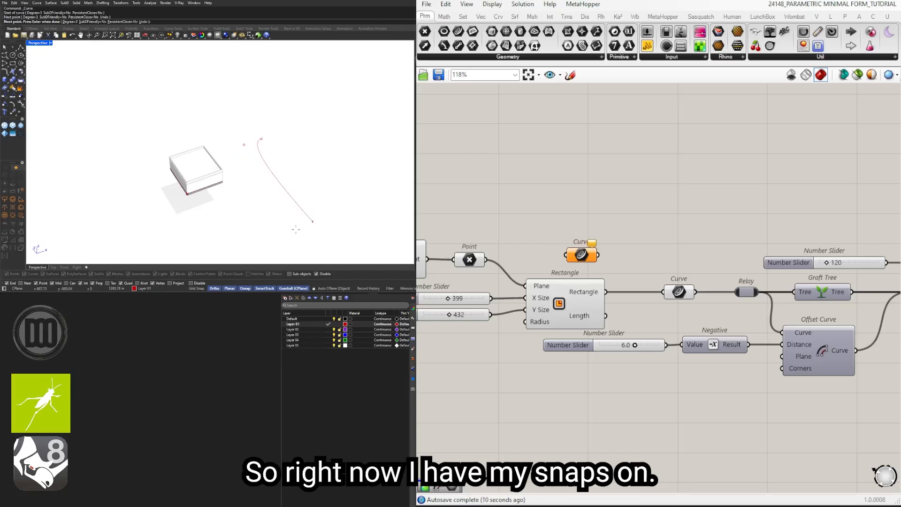
{"action": "key", "text": "F10"}
{"action": "key", "text": "Escape"}
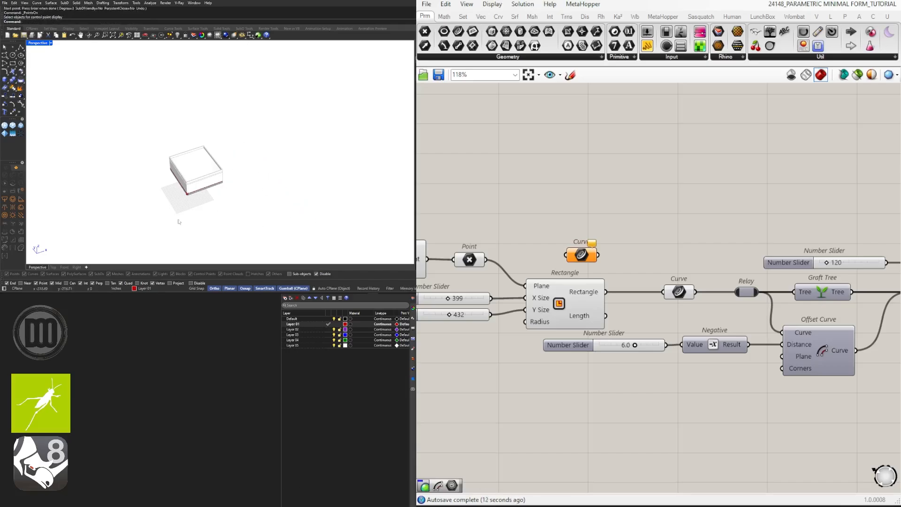
{"action": "key", "text": "space"}
{"action": "key", "text": "Escape"}
Step: Turn off Ortho while testing a control point curve, then cancel the curve
{"action": "key", "text": "space"}
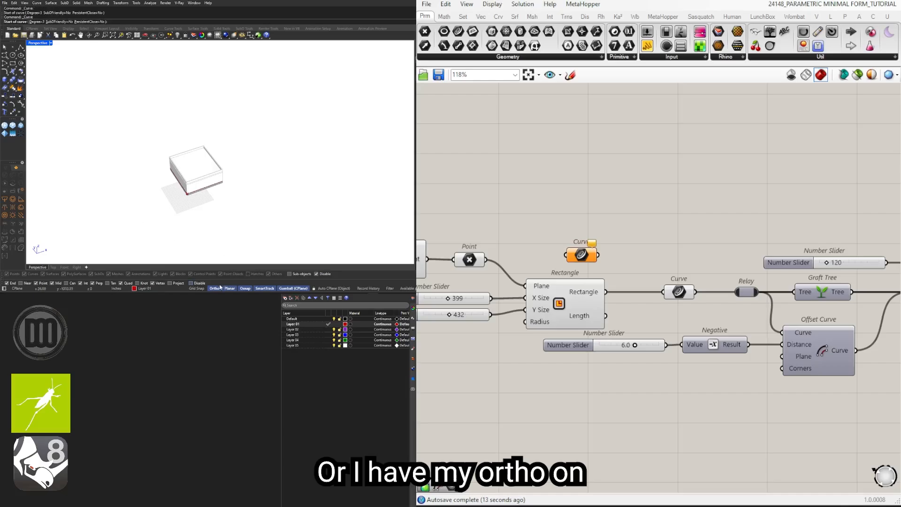
{"action": "left_click", "coordinate": [308, 135]}
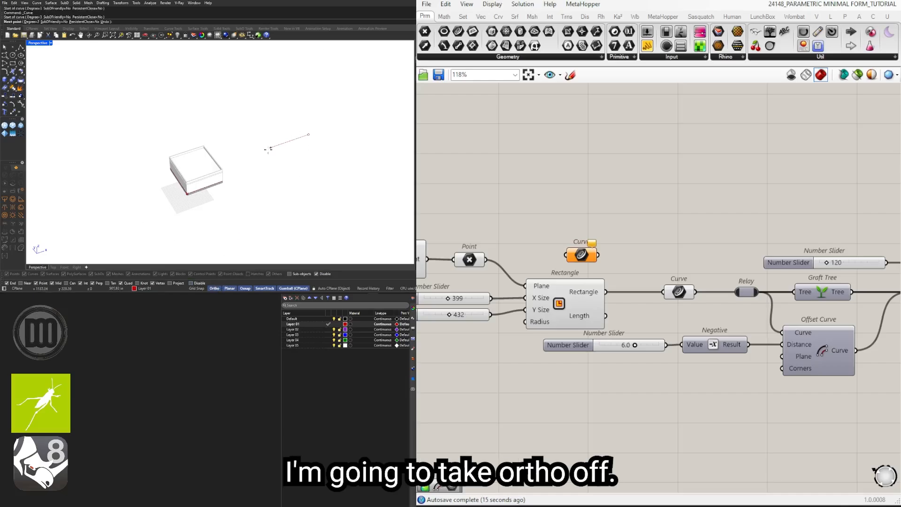
{"action": "left_click", "coordinate": [215, 289]}
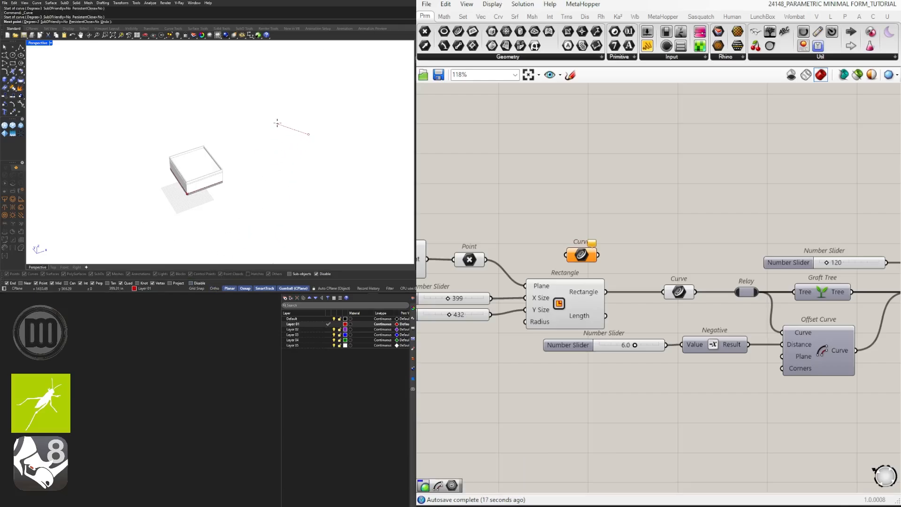
{"action": "left_click", "coordinate": [278, 121]}
{"action": "key", "text": "Escape"}
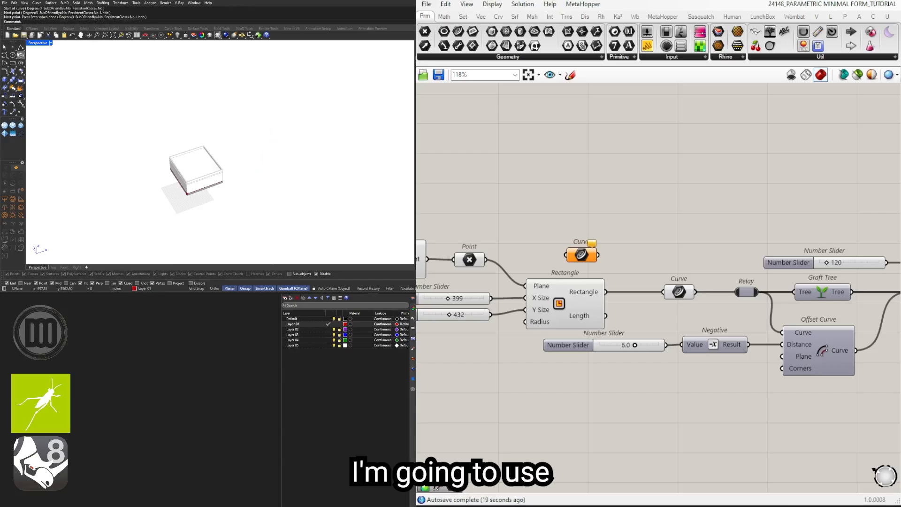
Step: Draw a closed, wavy interpolated curve on the ground plane beside the rectangular building
{"action": "left_click", "coordinate": [8, 58]}
{"action": "left_click", "coordinate": [21, 59]}
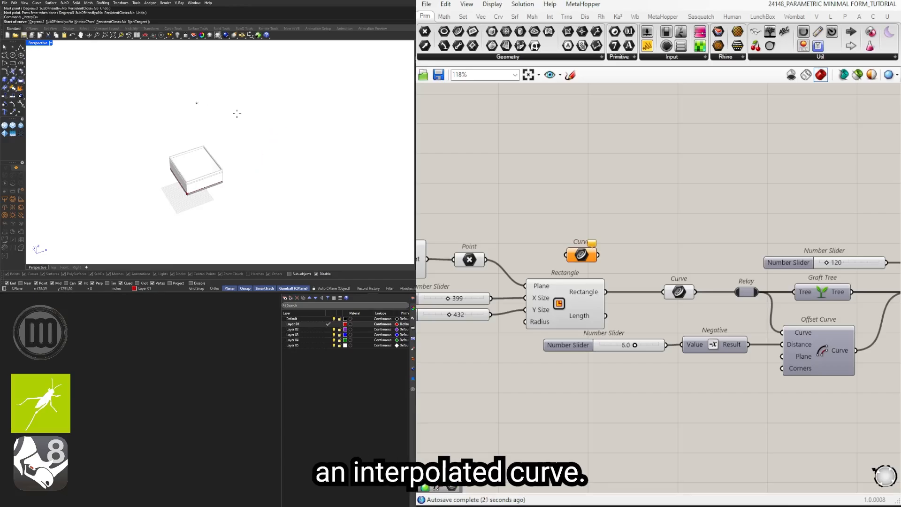
{"action": "left_click", "coordinate": [272, 127]}
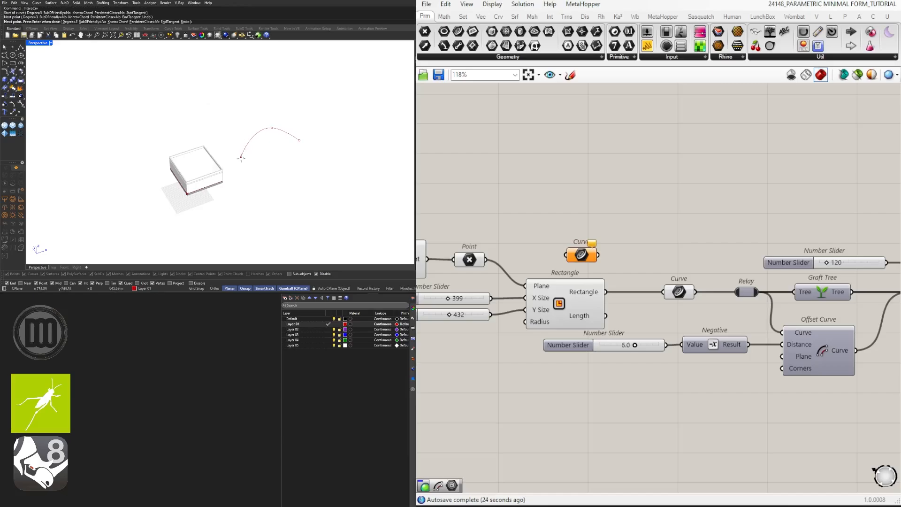
{"action": "left_click", "coordinate": [242, 159]}
{"action": "left_click", "coordinate": [269, 199]}
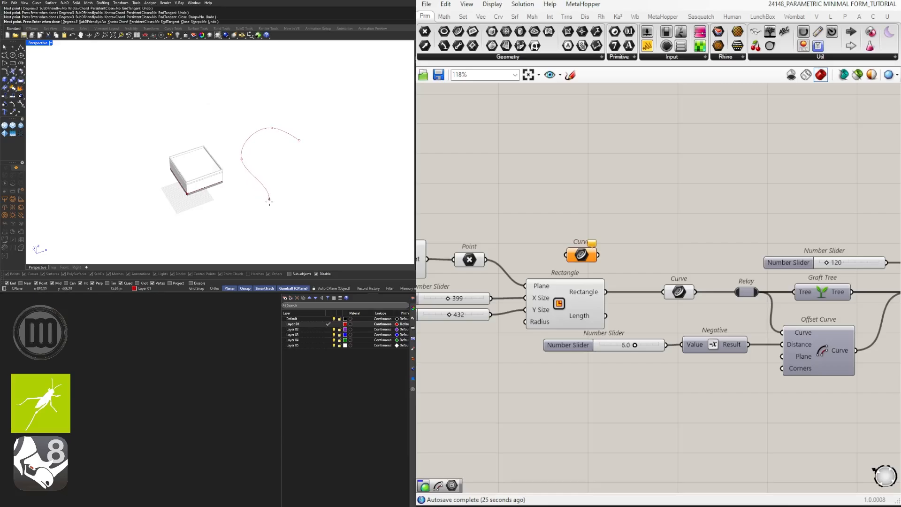
{"action": "left_click", "coordinate": [244, 224]}
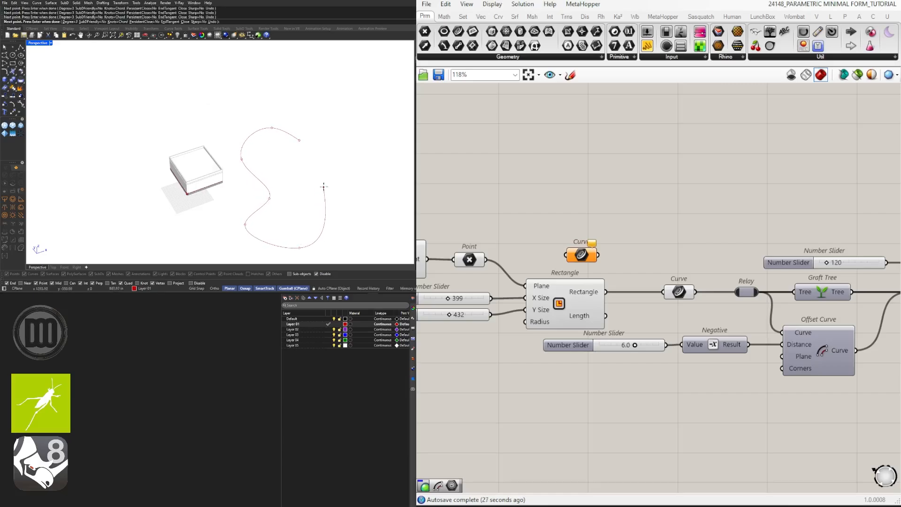
{"action": "left_click", "coordinate": [348, 175]}
{"action": "key", "text": "Return"}
{"action": "left_click", "coordinate": [350, 161]}
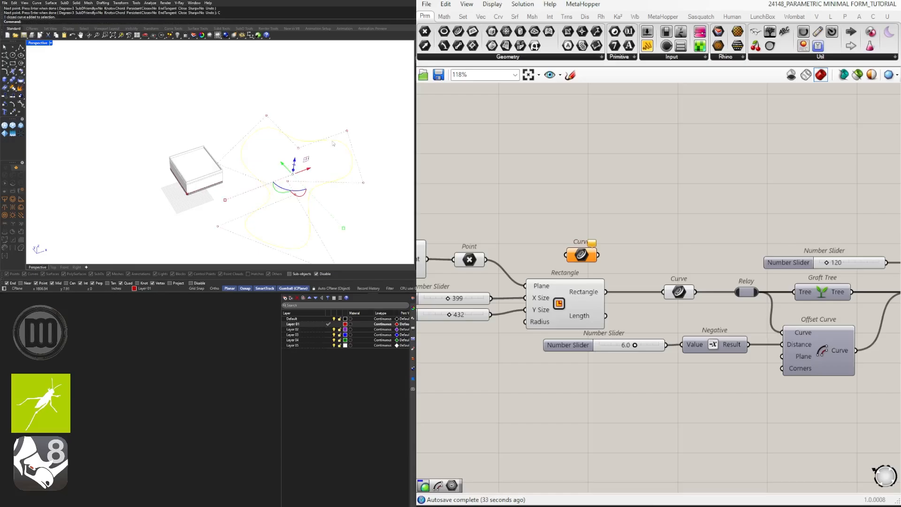
{"action": "right_click_drag", "start_coordinate": [349, 173], "coordinate": [365, 162]}
{"action": "left_click", "coordinate": [386, 163]}
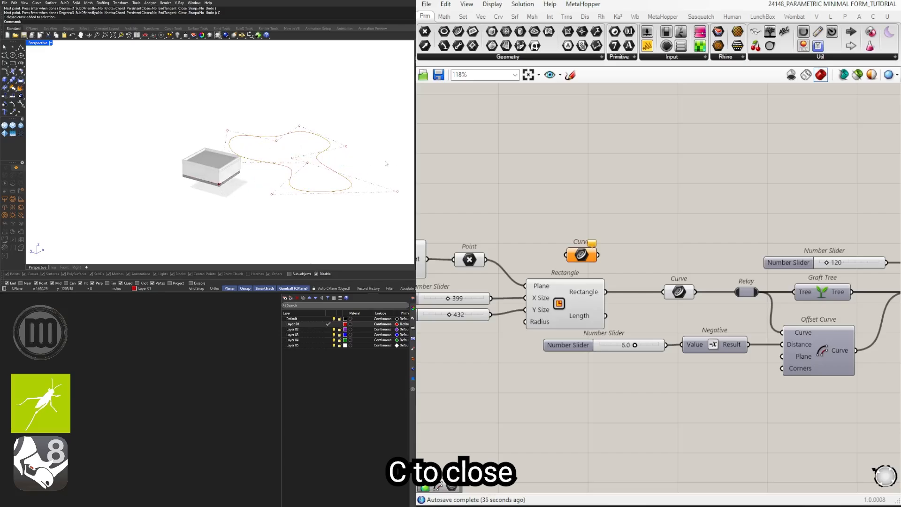
Step: Reference the new closed curve in the empty Curve parameter above the Rectangle component
{"action": "left_click", "coordinate": [322, 156]}
{"action": "scroll", "coordinate": [631, 274], "scroll_direction": "up", "scroll_amount": 3}
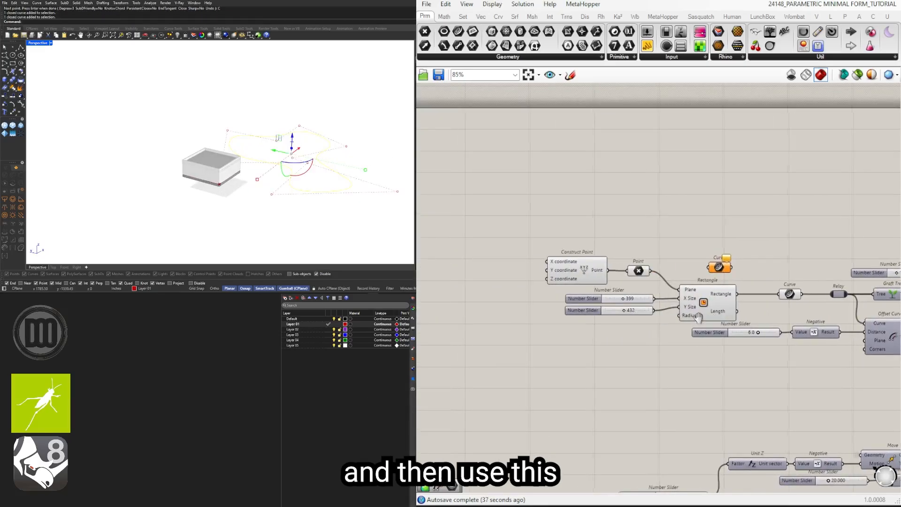
{"action": "right_click", "coordinate": [653, 241]}
{"action": "left_click", "coordinate": [695, 381]}
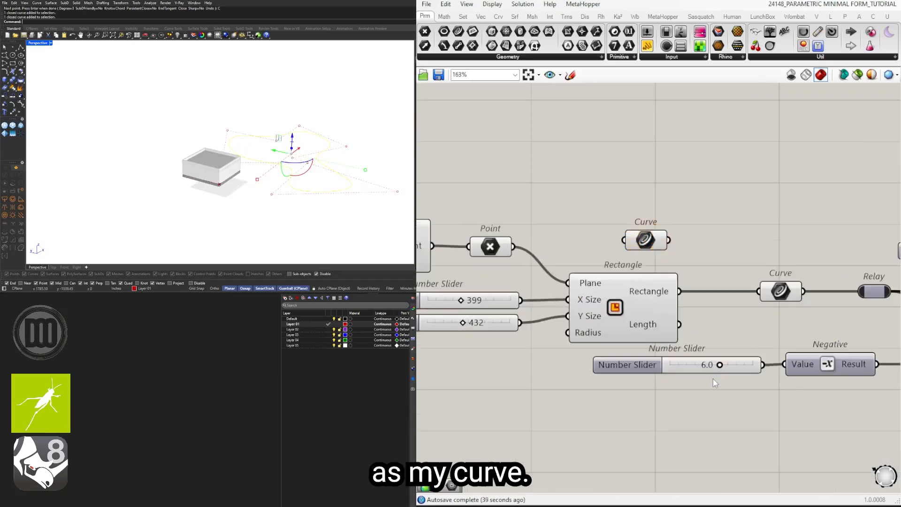
Step: Wire the referenced Curve parameter into the main Curve parameter, replacing the Rectangle input, and view the curved building
{"action": "left_click", "coordinate": [650, 239]}
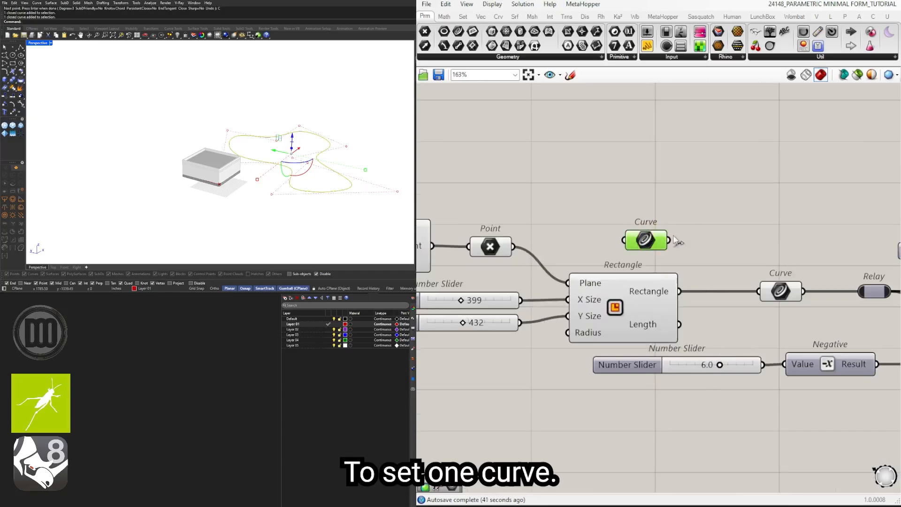
{"action": "left_click_drag", "start_coordinate": [675, 241], "coordinate": [759, 291]}
{"action": "scroll", "coordinate": [332, 187], "scroll_direction": "up", "scroll_amount": 5}
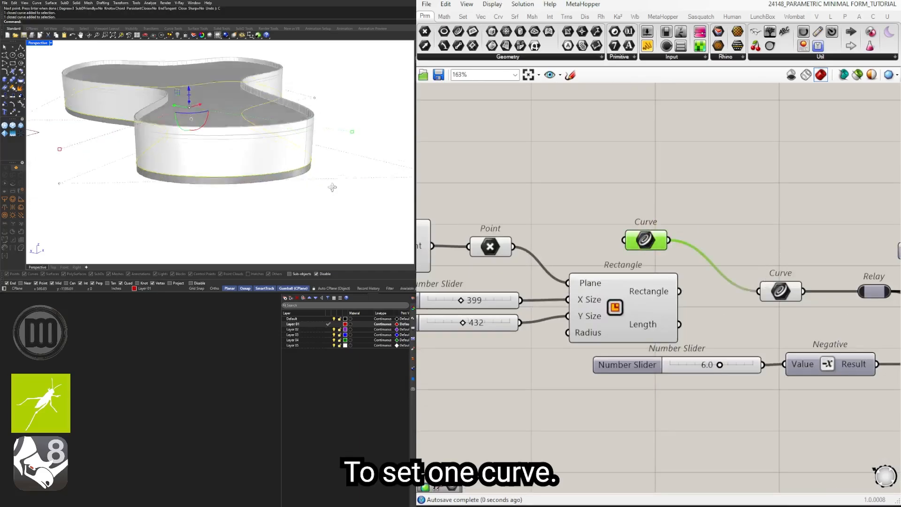
{"action": "right_click_drag", "start_coordinate": [332, 187], "coordinate": [186, 180]}
{"action": "scroll", "coordinate": [186, 166], "scroll_direction": "down", "scroll_amount": 4}
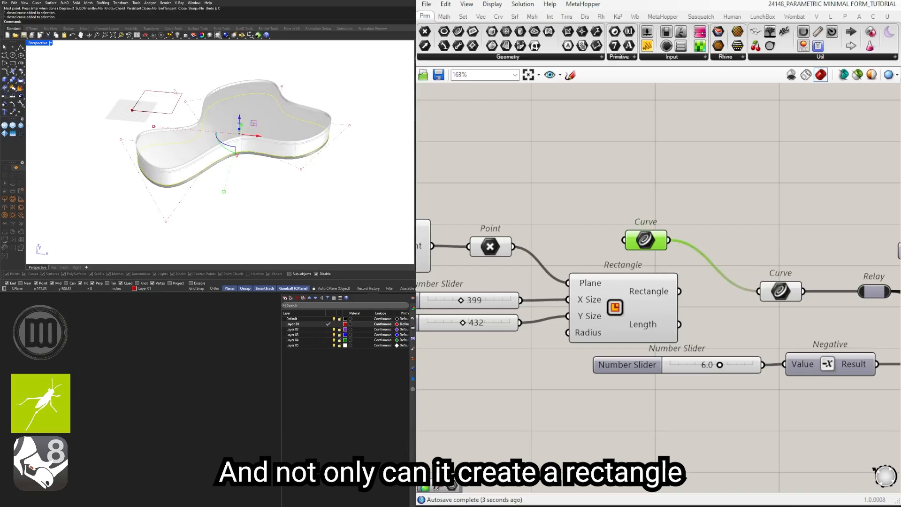
{"action": "right_click_drag", "start_coordinate": [144, 118], "coordinate": [230, 141]}
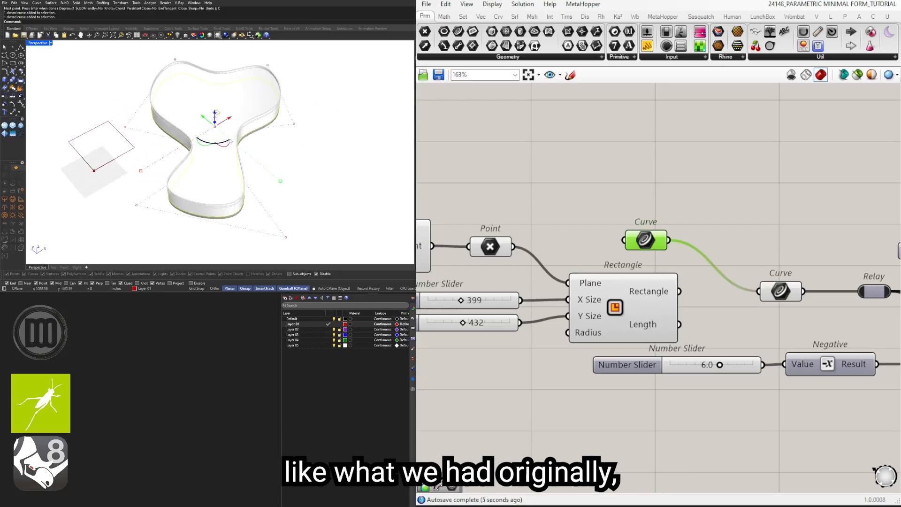
Step: Reshape the curved building by moving control points of its closed outline curve in the Rhino viewport
{"action": "right_click_drag", "start_coordinate": [283, 162], "coordinate": [351, 170]}
{"action": "right_click_drag", "start_coordinate": [197, 165], "coordinate": [157, 165]}
{"action": "left_click_drag", "start_coordinate": [142, 149], "coordinate": [243, 192]}
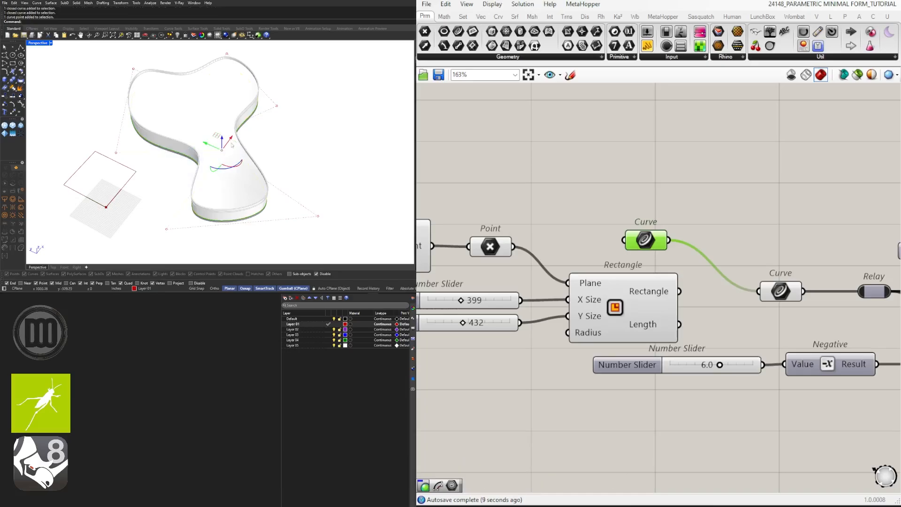
{"action": "left_click_drag", "start_coordinate": [230, 140], "coordinate": [176, 141]}
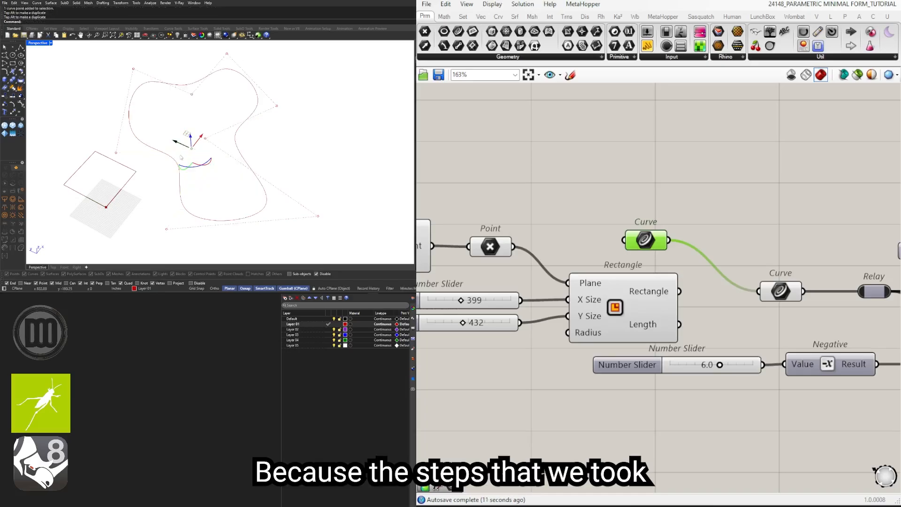
{"action": "right_click_drag", "start_coordinate": [239, 153], "coordinate": [299, 149]}
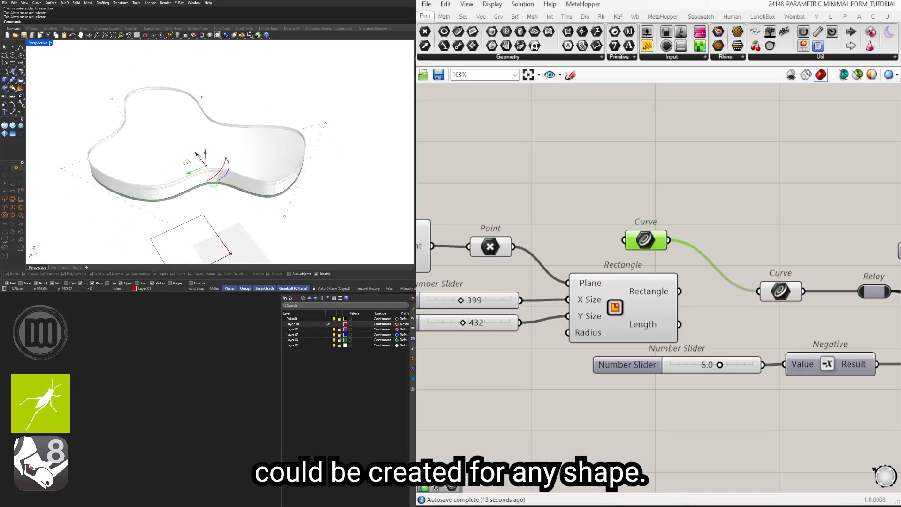
{"action": "mouse_move", "coordinate": [197, 154]}
{"action": "right_mouse_down"}
{"action": "mouse_move", "coordinate": [176, 115]}
{"action": "mouse_move", "coordinate": [207, 152]}
{"action": "right_mouse_up"}
{"action": "left_click", "coordinate": [312, 134]}
{"action": "scroll", "coordinate": [718, 193], "scroll_direction": "down", "scroll_amount": 5}
{"action": "right_click_drag", "start_coordinate": [886, 232], "coordinate": [607, 293]}
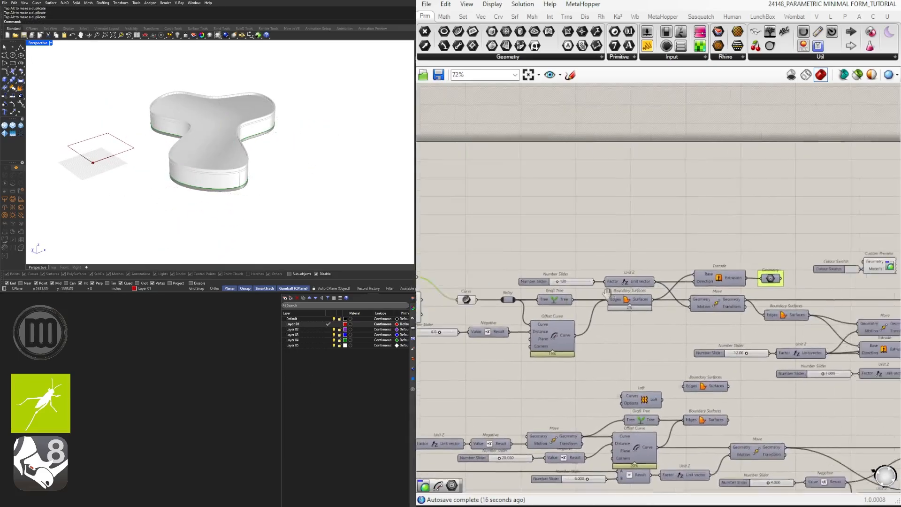
{"action": "scroll", "coordinate": [610, 300], "scroll_direction": "down", "scroll_amount": 3}
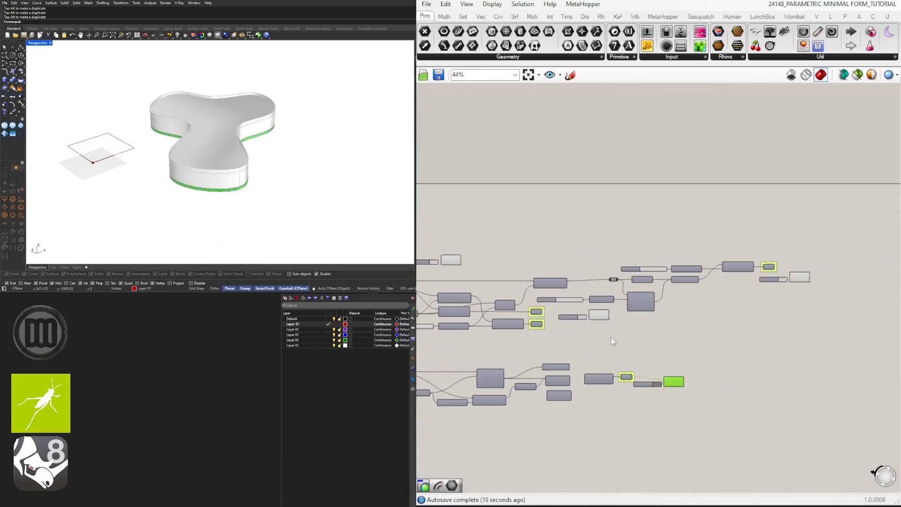
{"action": "left_click_drag", "start_coordinate": [612, 337], "coordinate": [595, 316], "text": "shift"}
{"action": "left_click_drag", "start_coordinate": [822, 309], "coordinate": [801, 274], "text": "shift"}
{"action": "right_click_drag", "start_coordinate": [623, 282], "coordinate": [859, 304]}
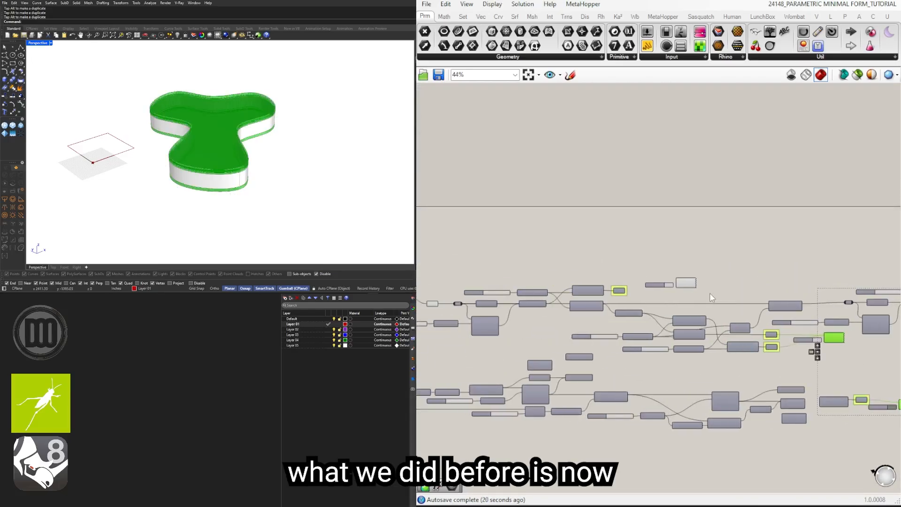
{"action": "left_click", "coordinate": [709, 293]}
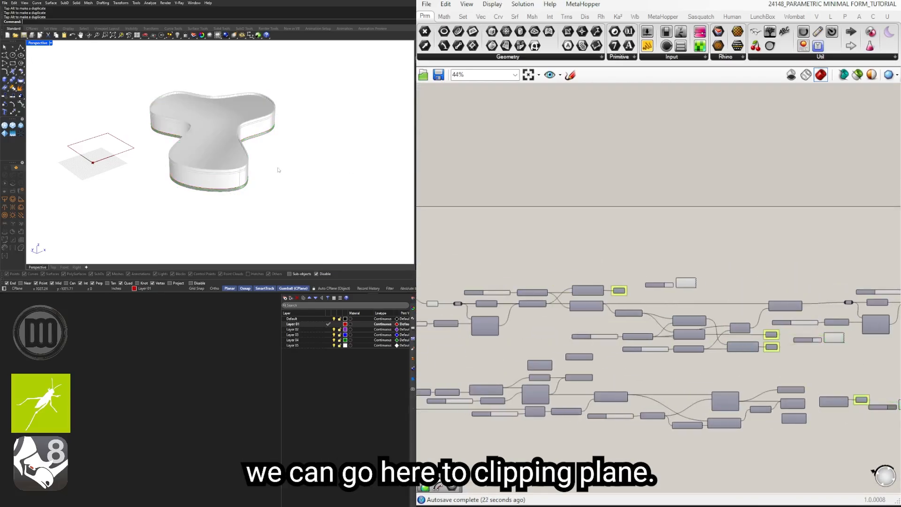
Step: Add a vertical clipping plane across the curved building to cut a section through it
{"action": "type", "text": "ClippingPlane"}
{"action": "key", "text": "Return"}
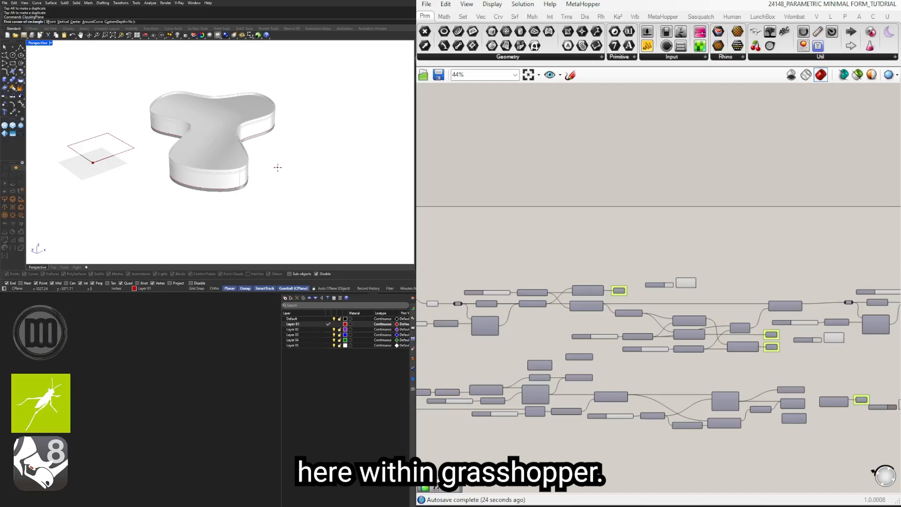
{"action": "left_click", "coordinate": [278, 167]}
{"action": "key", "text": "Escape"}
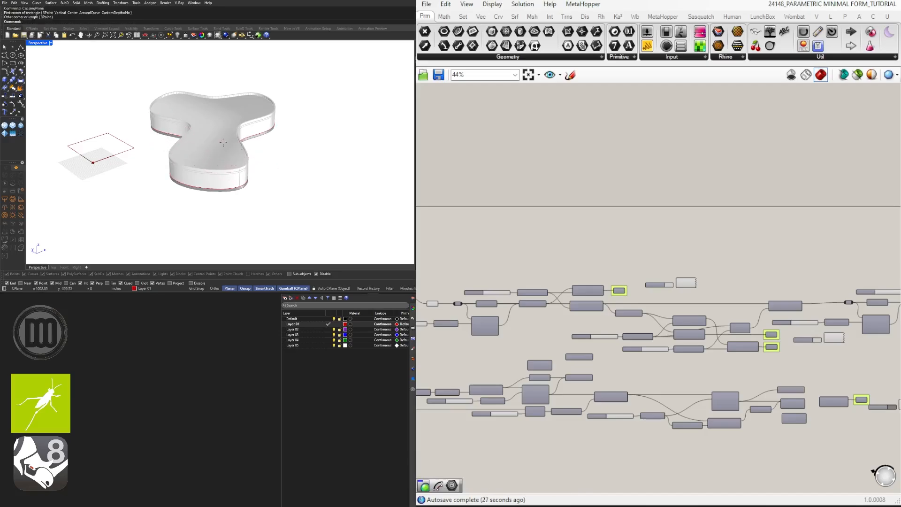
{"action": "key", "text": "Return"}
{"action": "type", "text": "V"}
{"action": "key", "text": "Return"}
{"action": "left_click", "coordinate": [259, 147]}
{"action": "left_click", "coordinate": [152, 142]}
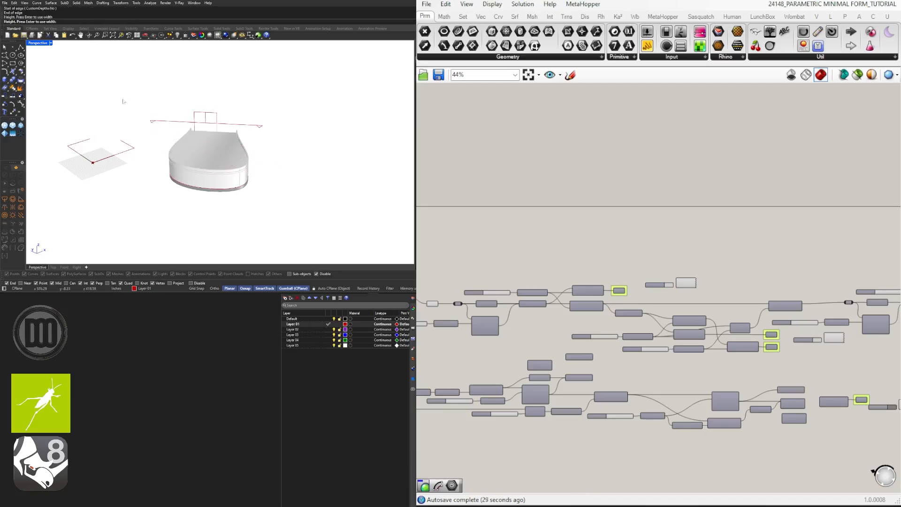
{"action": "right_click_drag", "start_coordinate": [309, 148], "coordinate": [175, 125]}
{"action": "scroll", "coordinate": [178, 141], "scroll_direction": "up", "scroll_amount": 10}
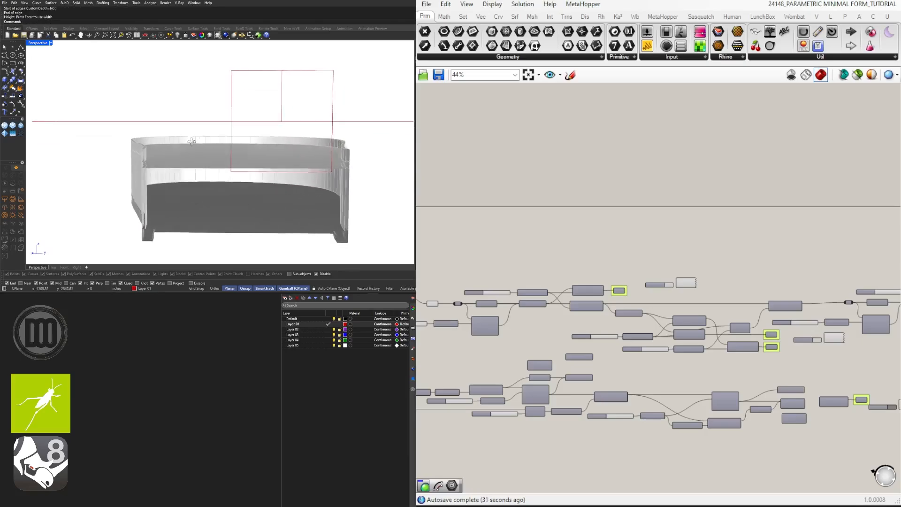
{"action": "right_click_drag", "start_coordinate": [180, 156], "coordinate": [295, 178]}
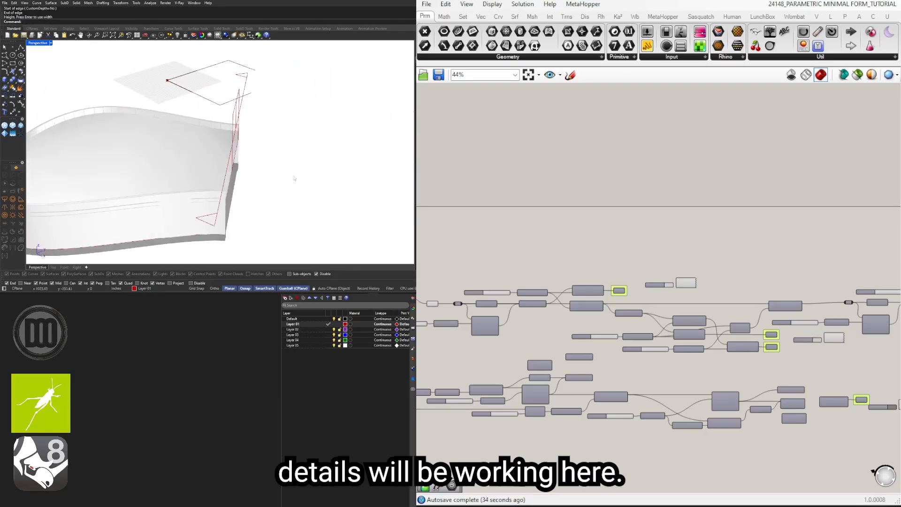
Step: Select the clipping plane and shift it to adjust where it cuts the curved building
{"action": "left_click", "coordinate": [241, 112]}
{"action": "right_click_drag", "start_coordinate": [241, 112], "coordinate": [277, 126]}
{"action": "left_click_drag", "start_coordinate": [247, 131], "coordinate": [342, 158]}
{"action": "scroll", "coordinate": [360, 166], "scroll_direction": "down", "scroll_amount": 5}
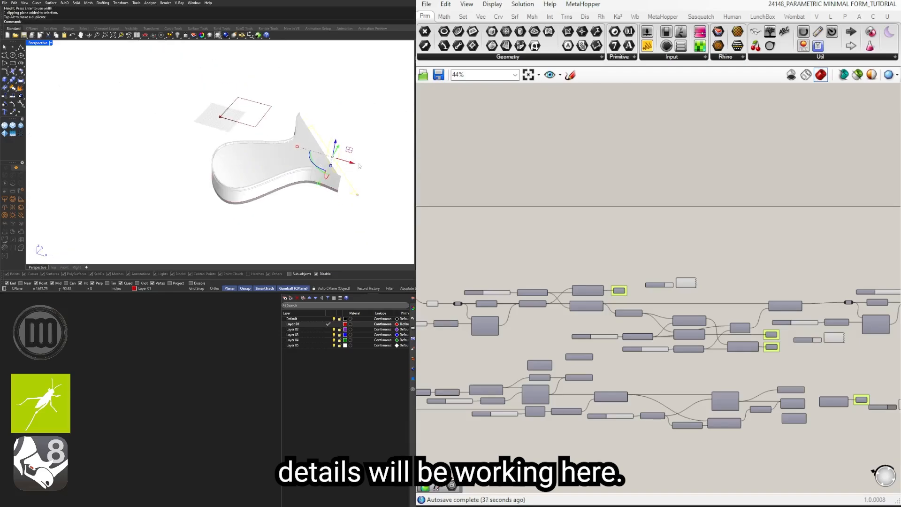
{"action": "right_click_drag", "start_coordinate": [359, 166], "coordinate": [289, 150], "text": "shift"}
Step: Bake the geometry of the building's Custom Preview components into the Rhino model
{"action": "right_click_drag", "start_coordinate": [745, 237], "coordinate": [417, 181]}
{"action": "left_click_drag", "start_coordinate": [756, 293], "coordinate": [706, 237]}
{"action": "left_click_drag", "start_coordinate": [629, 366], "coordinate": [584, 333], "text": "shift"}
{"action": "right_click_drag", "start_coordinate": [561, 343], "coordinate": [728, 348]}
{"action": "left_click_drag", "start_coordinate": [687, 317], "coordinate": [666, 289], "text": "shift"}
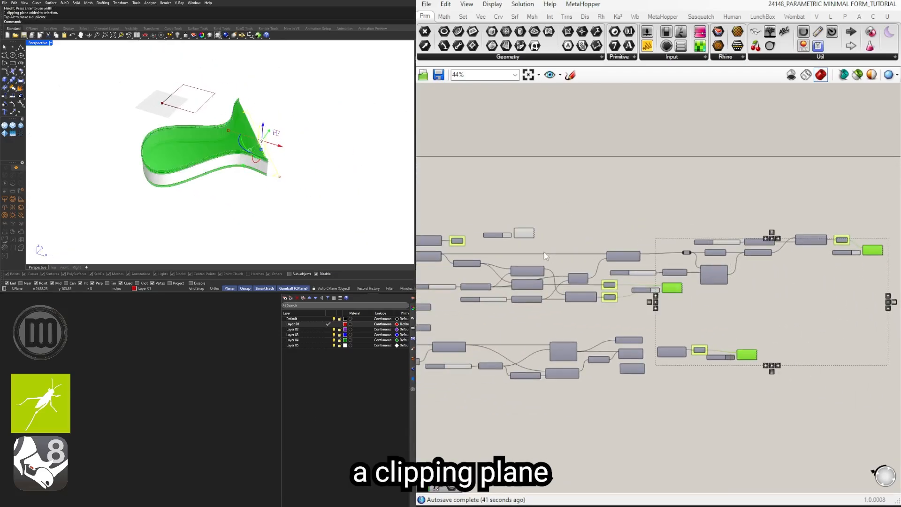
{"action": "right_click_drag", "start_coordinate": [544, 256], "coordinate": [579, 256]}
{"action": "scroll", "coordinate": [582, 243], "scroll_direction": "up", "scroll_amount": 3}
{"action": "left_click_drag", "start_coordinate": [583, 243], "coordinate": [552, 202], "text": "shift"}
{"action": "middle_click", "coordinate": [582, 188]}
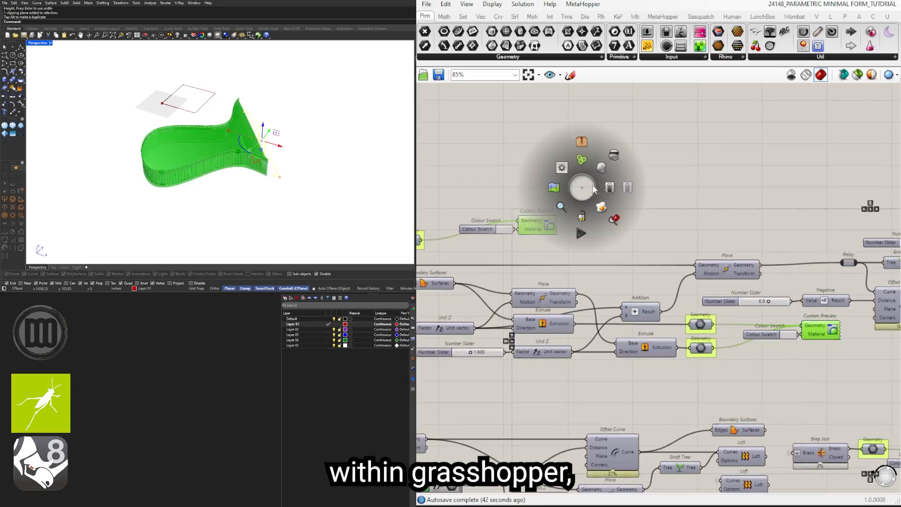
{"action": "left_click", "coordinate": [603, 208]}
Step: Examine the clipped section of the baked curved building from several angles
{"action": "left_click", "coordinate": [340, 159]}
{"action": "right_click_drag", "start_coordinate": [340, 159], "coordinate": [192, 151]}
{"action": "scroll", "coordinate": [190, 159], "scroll_direction": "up", "scroll_amount": 5}
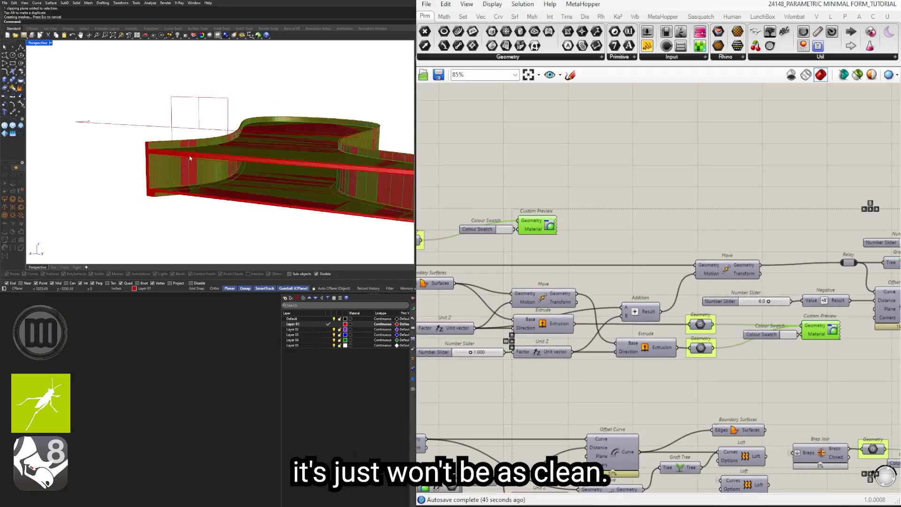
{"action": "scroll", "coordinate": [183, 149], "scroll_direction": "up", "scroll_amount": 3}
{"action": "scroll", "coordinate": [184, 148], "scroll_direction": "down", "scroll_amount": 9}
{"action": "left_click_drag", "start_coordinate": [125, 99], "coordinate": [291, 212]}
{"action": "scroll", "coordinate": [282, 153], "scroll_direction": "up", "scroll_amount": 5}
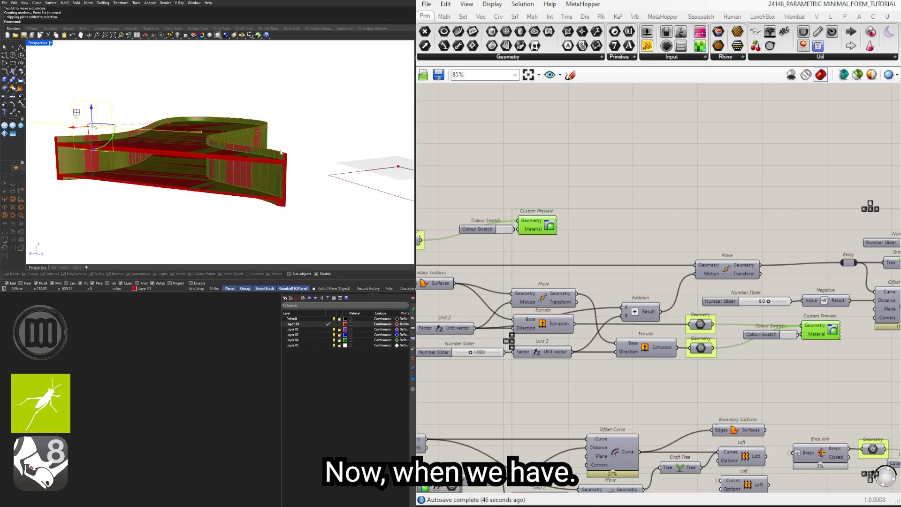
Step: Select the baked building objects and move them to the Default layer
{"action": "key", "text": "Escape"}
{"action": "right_click_drag", "start_coordinate": [281, 152], "coordinate": [205, 164]}
{"action": "left_click_drag", "start_coordinate": [366, 191], "coordinate": [199, 93]}
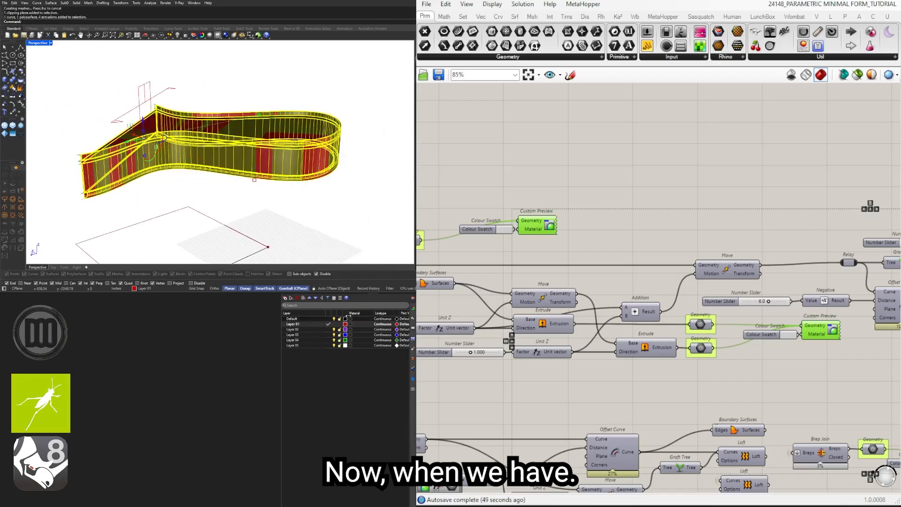
{"action": "right_click", "coordinate": [317, 319]}
{"action": "left_click", "coordinate": [350, 348]}
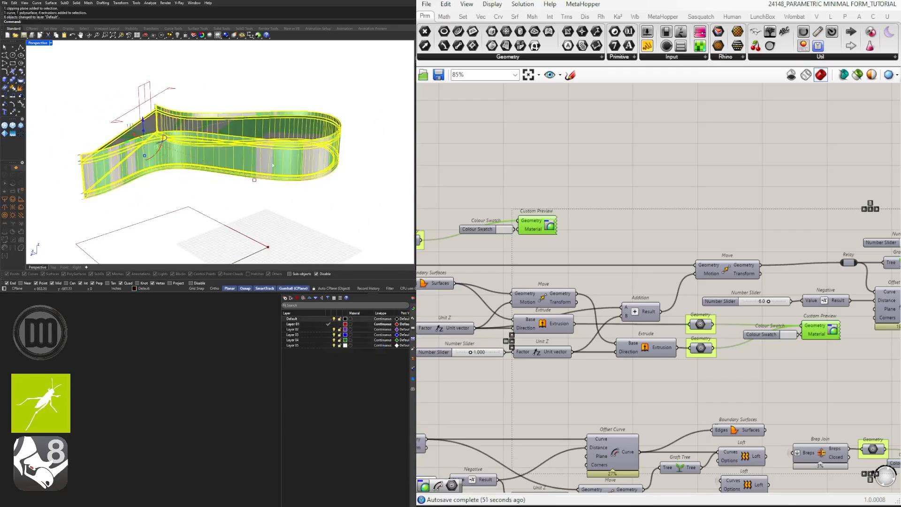
{"action": "key", "text": "Escape"}
Step: Turn off the Grasshopper geometry preview so that only the baked building is displayed in section
{"action": "scroll", "coordinate": [356, 147], "scroll_direction": "up", "scroll_amount": 8}
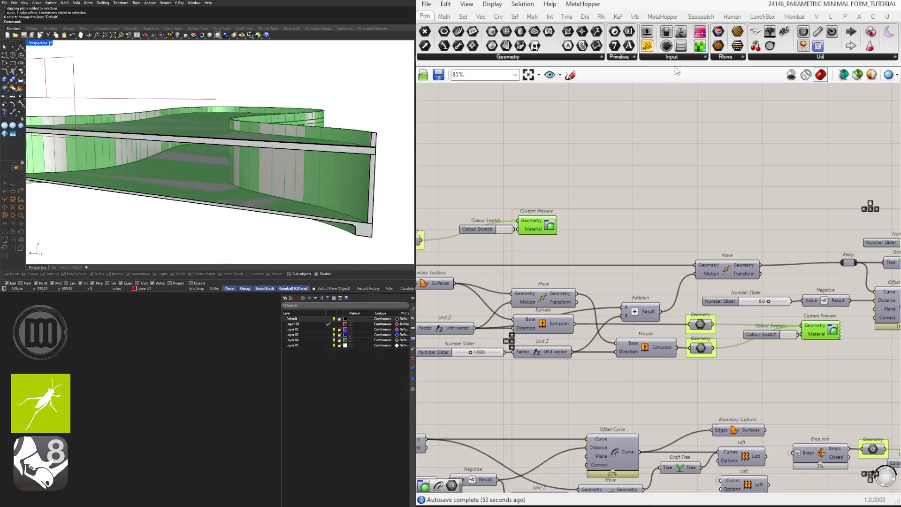
{"action": "left_click", "coordinate": [790, 77]}
{"action": "scroll", "coordinate": [207, 127], "scroll_direction": "down", "scroll_amount": 5}
{"action": "right_click_drag", "start_coordinate": [136, 121], "coordinate": [163, 119]}
{"action": "scroll", "coordinate": [120, 97], "scroll_direction": "up", "scroll_amount": 8}
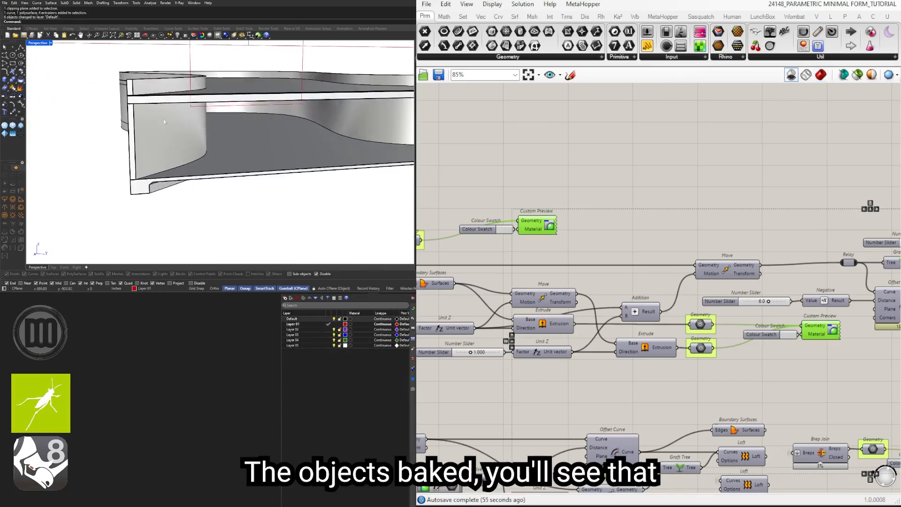
Step: Examine the section details of the baked building, highlighting the roof slab and the wall extrusions
{"action": "scroll", "coordinate": [134, 94], "scroll_direction": "down", "scroll_amount": 4}
{"action": "right_click_drag", "start_coordinate": [234, 93], "coordinate": [191, 91]}
{"action": "scroll", "coordinate": [347, 84], "scroll_direction": "up", "scroll_amount": 6}
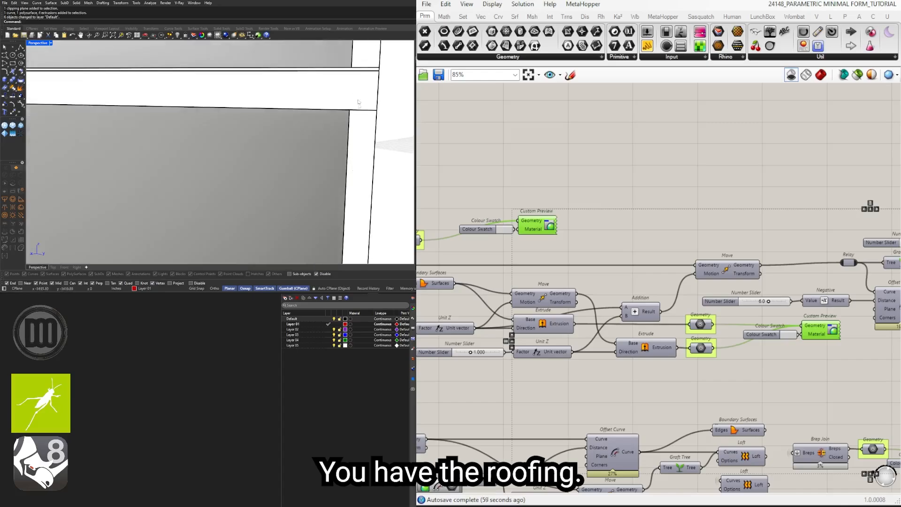
{"action": "scroll", "coordinate": [332, 70], "scroll_direction": "down", "scroll_amount": 5}
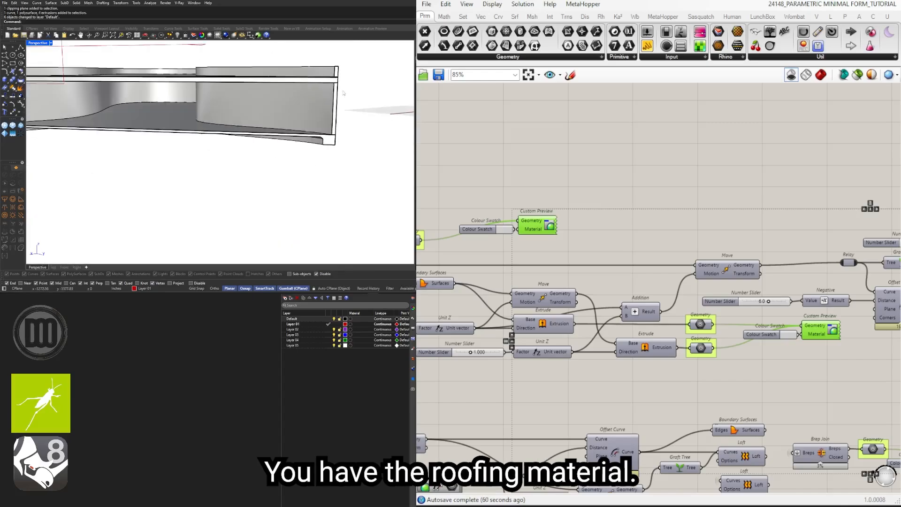
{"action": "right_click_drag", "start_coordinate": [329, 71], "coordinate": [286, 93]}
{"action": "scroll", "coordinate": [159, 89], "scroll_direction": "up", "scroll_amount": 6}
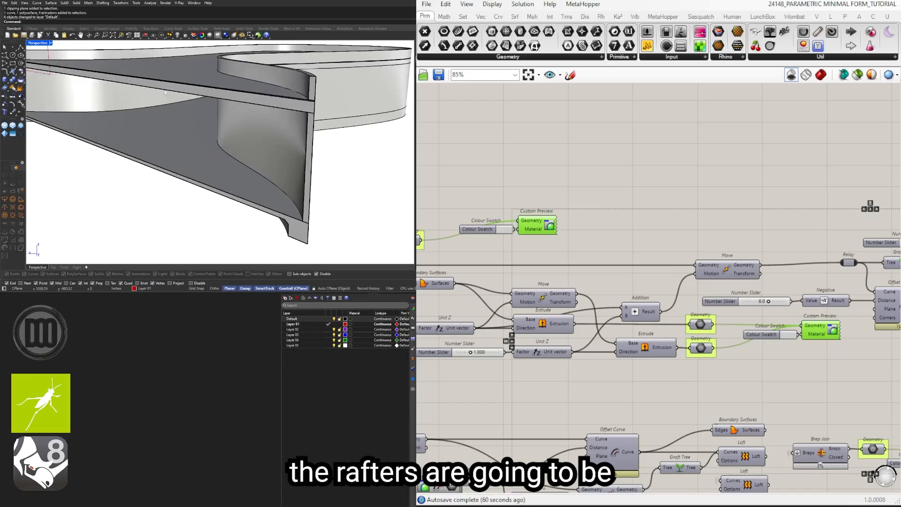
{"action": "scroll", "coordinate": [165, 92], "scroll_direction": "down", "scroll_amount": 2}
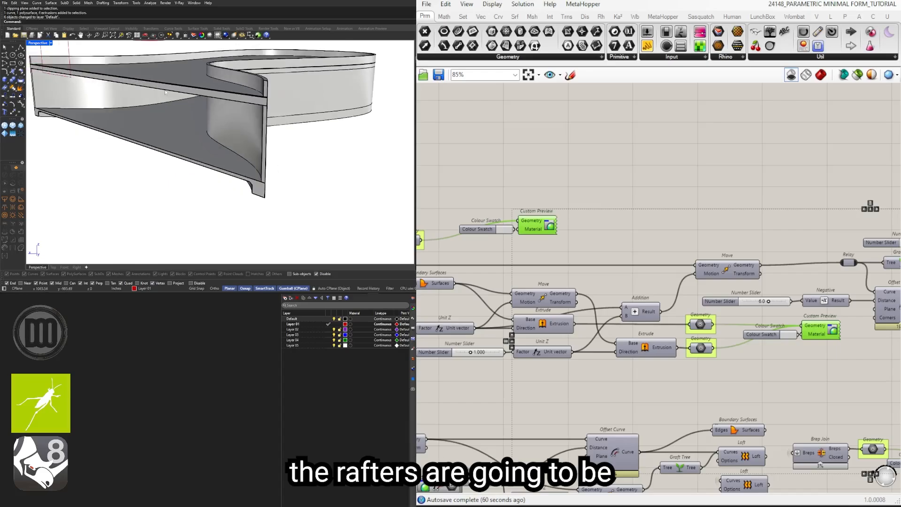
{"action": "left_click", "coordinate": [199, 94]}
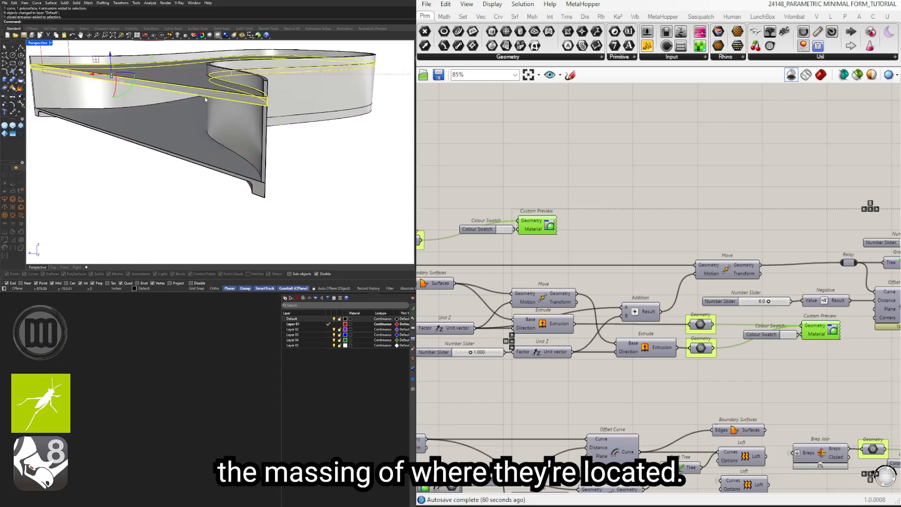
{"action": "left_click", "coordinate": [260, 132]}
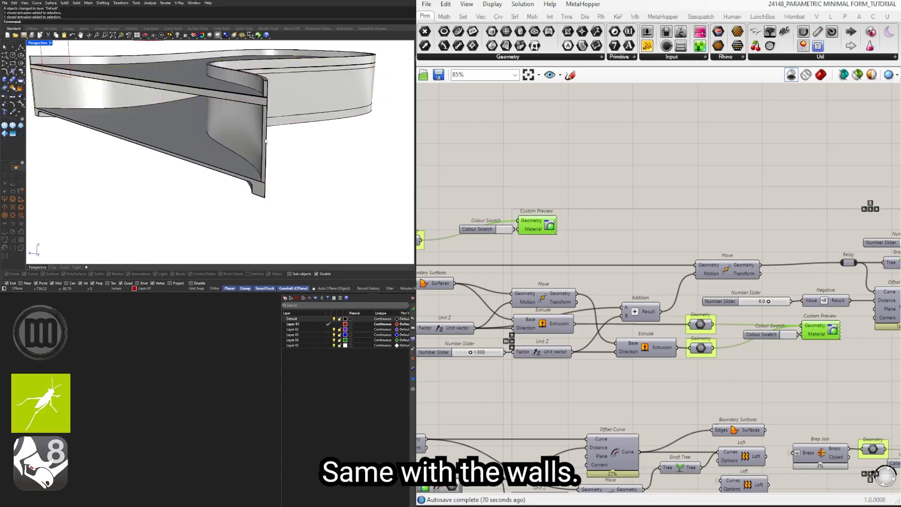
{"action": "left_click", "coordinate": [262, 123]}
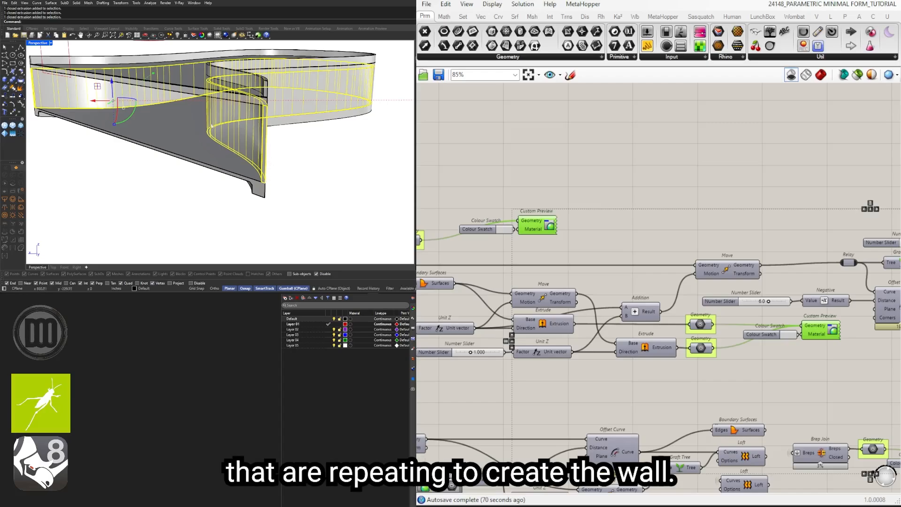
Step: Move the clipping plane along the baked building to cut the section at a different location
{"action": "left_click", "coordinate": [289, 162]}
{"action": "right_click_drag", "start_coordinate": [288, 162], "coordinate": [396, 192]}
{"action": "left_click", "coordinate": [176, 129]}
{"action": "left_click_drag", "start_coordinate": [176, 160], "coordinate": [170, 223]}
{"action": "scroll", "coordinate": [191, 201], "scroll_direction": "down", "scroll_amount": 4}
{"action": "right_click_drag", "start_coordinate": [191, 201], "coordinate": [257, 150], "text": "shift"}
{"action": "left_click_drag", "start_coordinate": [226, 146], "coordinate": [367, 116]}
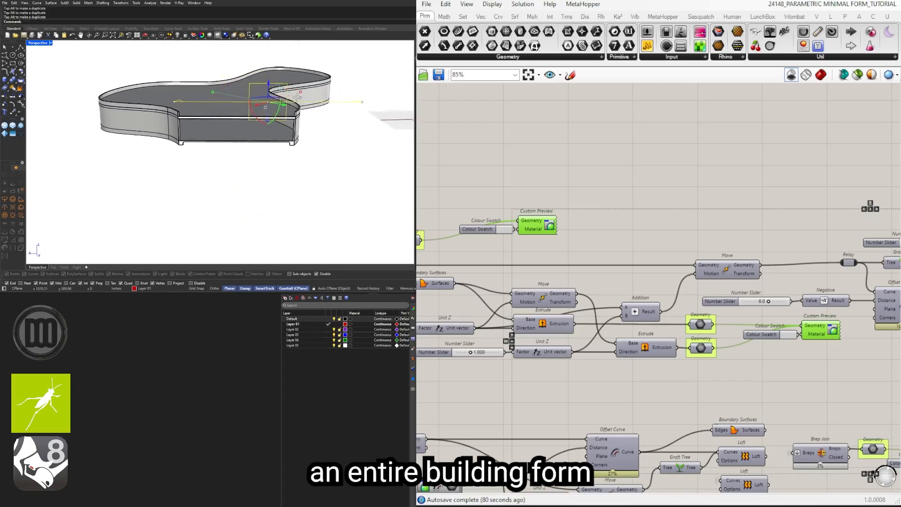
Step: Delete the clipping plane, the baked building objects and the freeform outline curve
{"action": "scroll", "coordinate": [525, 199], "scroll_direction": "down", "scroll_amount": 3}
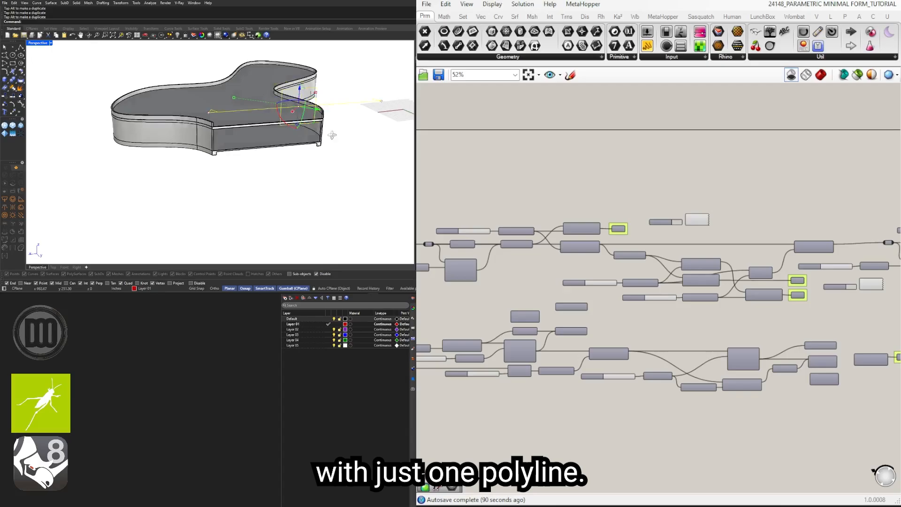
{"action": "right_click_drag", "start_coordinate": [324, 141], "coordinate": [346, 125]}
{"action": "key", "text": "Delete"}
{"action": "right_click_drag", "start_coordinate": [236, 142], "coordinate": [317, 152]}
{"action": "scroll", "coordinate": [317, 152], "scroll_direction": "down", "scroll_amount": 5}
{"action": "left_click_drag", "start_coordinate": [356, 175], "coordinate": [210, 71]}
{"action": "key", "text": "Delete"}
Step: Wire the Rectangle output back into the main Curve parameter and turn the shaded Grasshopper preview on again
{"action": "scroll", "coordinate": [494, 296], "scroll_direction": "up", "scroll_amount": 6}
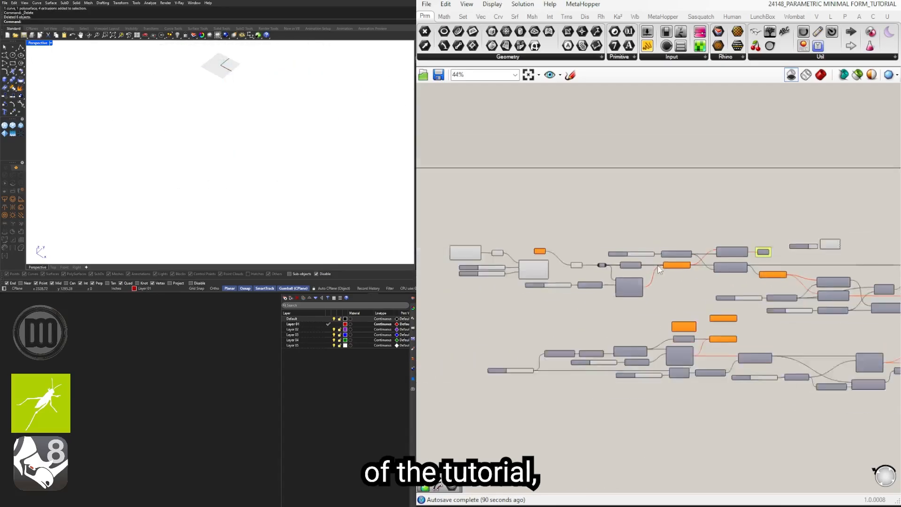
{"action": "right_click_drag", "start_coordinate": [493, 296], "coordinate": [771, 281]}
{"action": "left_click_drag", "start_coordinate": [653, 281], "coordinate": [723, 281]}
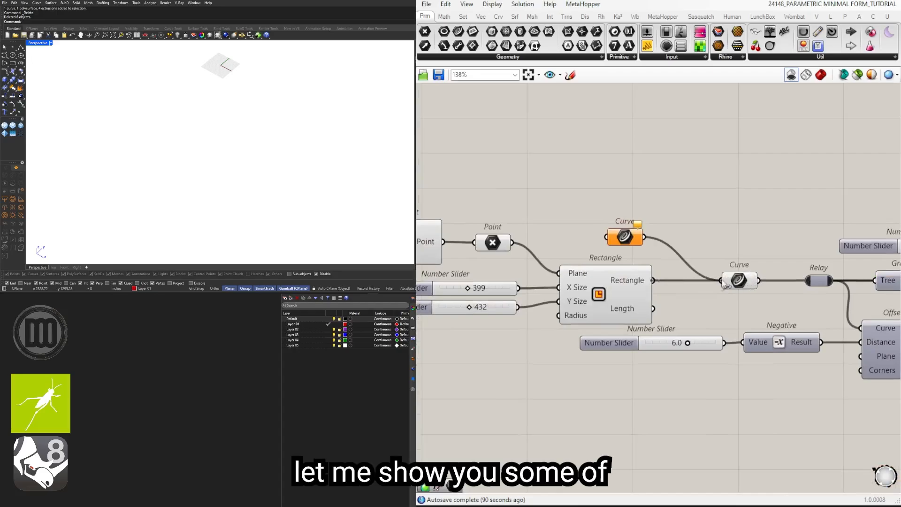
{"action": "left_click", "coordinate": [821, 74]}
{"action": "scroll", "coordinate": [231, 98], "scroll_direction": "up", "scroll_amount": 3}
{"action": "right_click_drag", "start_coordinate": [231, 98], "coordinate": [269, 140], "text": "shift"}
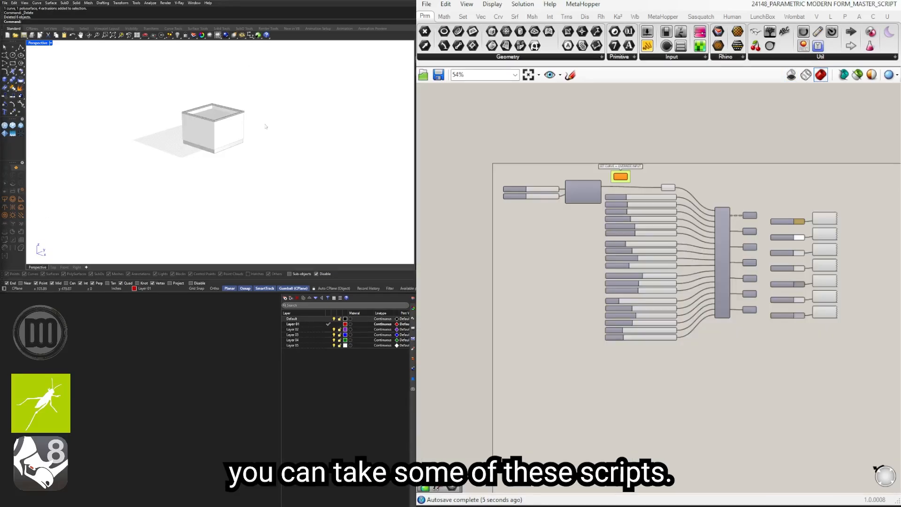
Step: Inspect the rectangular building generated by the master script from several angles
{"action": "scroll", "coordinate": [266, 127], "scroll_direction": "up", "scroll_amount": 5}
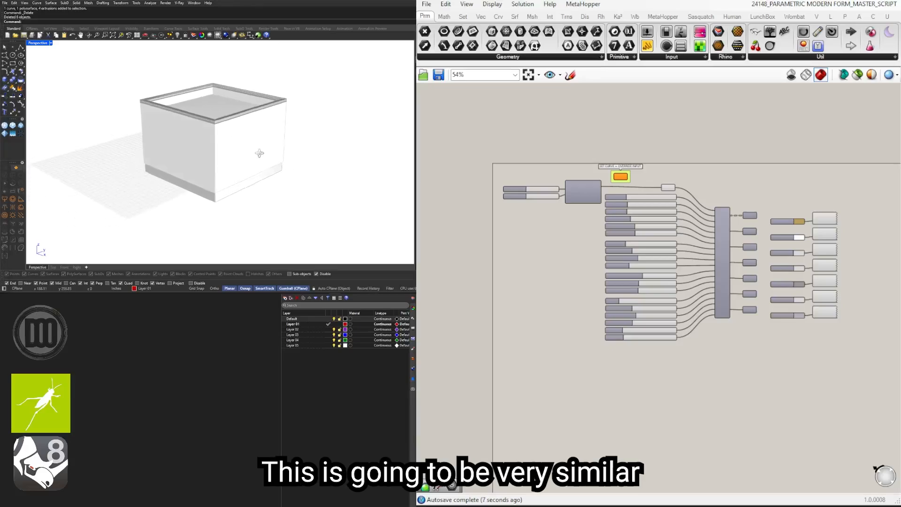
{"action": "right_click_drag", "start_coordinate": [259, 153], "coordinate": [223, 147]}
{"action": "right_click_drag", "start_coordinate": [223, 147], "coordinate": [264, 166], "text": "shift"}
{"action": "scroll", "coordinate": [210, 162], "scroll_direction": "up", "scroll_amount": 2}
{"action": "right_click_drag", "start_coordinate": [202, 163], "coordinate": [193, 162], "text": "shift"}
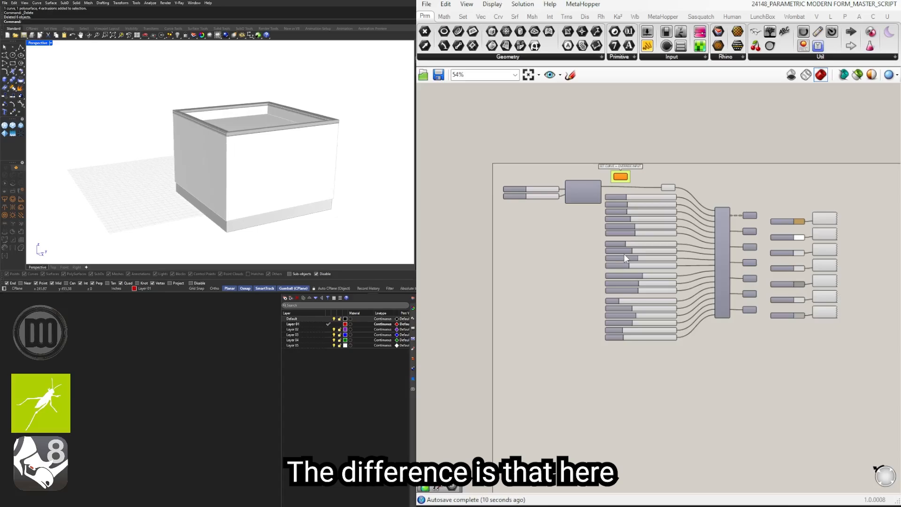
Step: Examine the master script's labelled sliders, its cluster, the Geometry outputs and the Custom Previews with their colour swatches
{"action": "scroll", "coordinate": [713, 204], "scroll_direction": "up", "scroll_amount": 3}
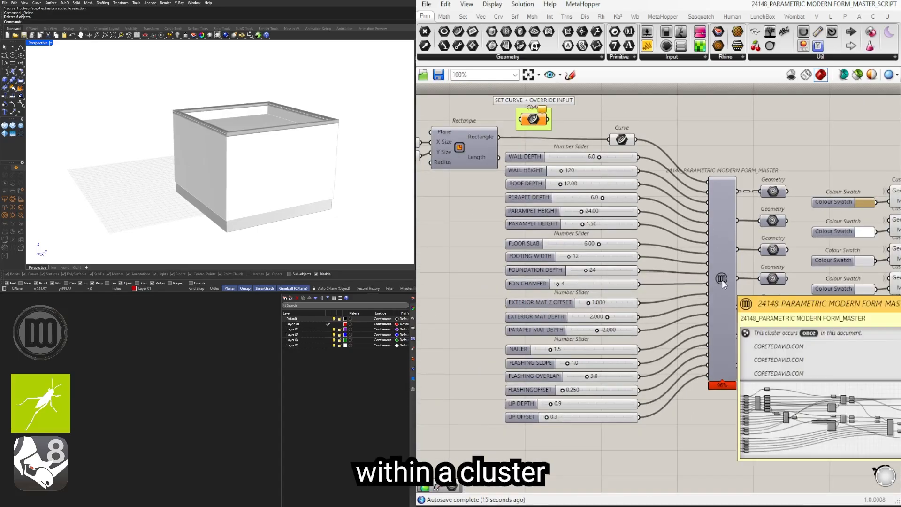
{"action": "scroll", "coordinate": [722, 279], "scroll_direction": "down", "scroll_amount": 3}
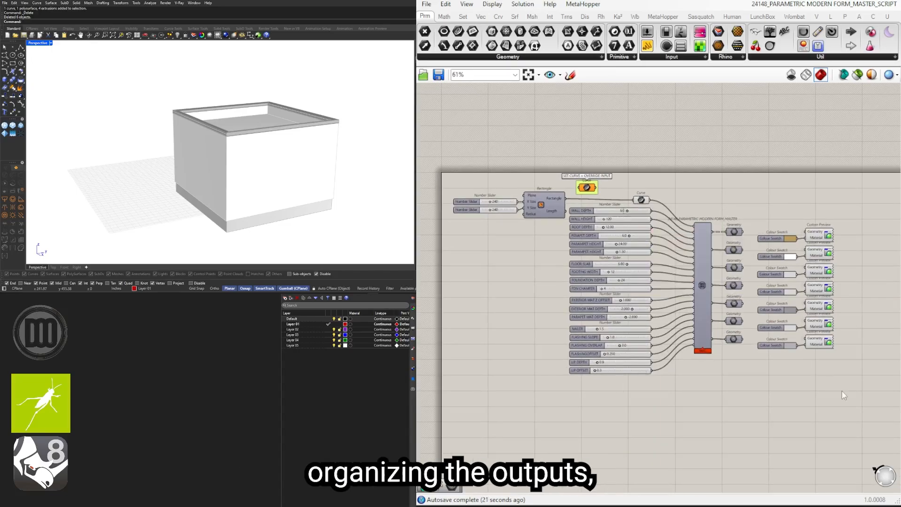
{"action": "left_click_drag", "start_coordinate": [852, 397], "coordinate": [799, 233]}
{"action": "left_click", "coordinate": [849, 380]}
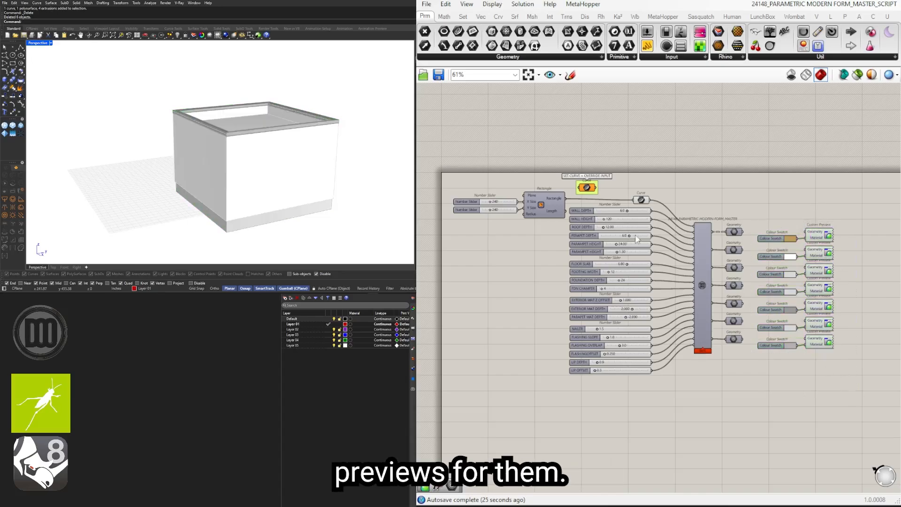
{"action": "right_click_drag", "start_coordinate": [277, 138], "coordinate": [241, 174]}
{"action": "scroll", "coordinate": [288, 186], "scroll_direction": "down", "scroll_amount": 5}
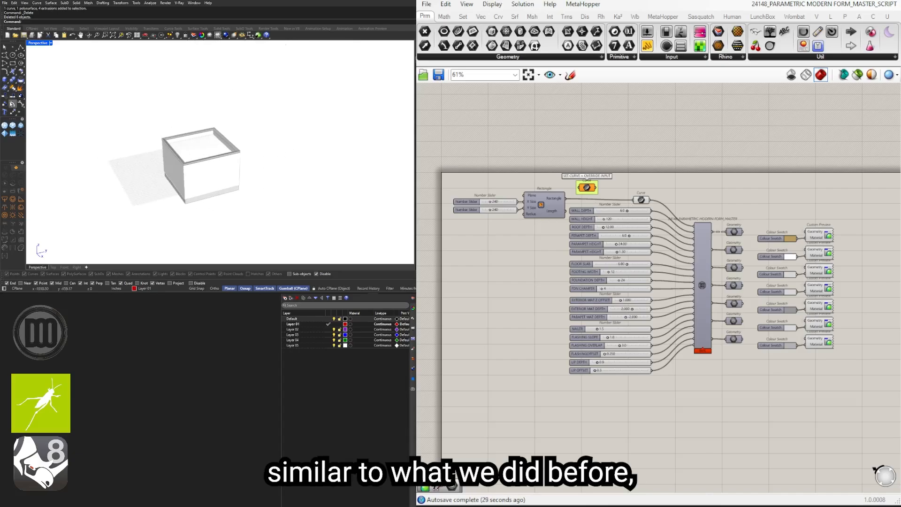
Step: Draw a closed freeform polyline with seven corners beside the rectangular building and select it
{"action": "left_click", "coordinate": [21, 48]}
{"action": "left_click", "coordinate": [251, 162]}
{"action": "left_click", "coordinate": [285, 192]}
{"action": "key", "text": "shift"}
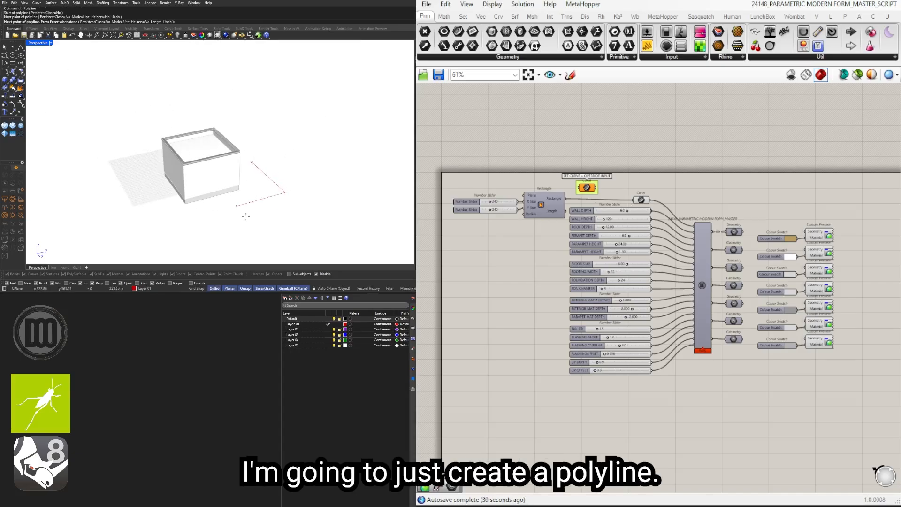
{"action": "left_click", "coordinate": [271, 228]}
{"action": "left_click", "coordinate": [326, 239]}
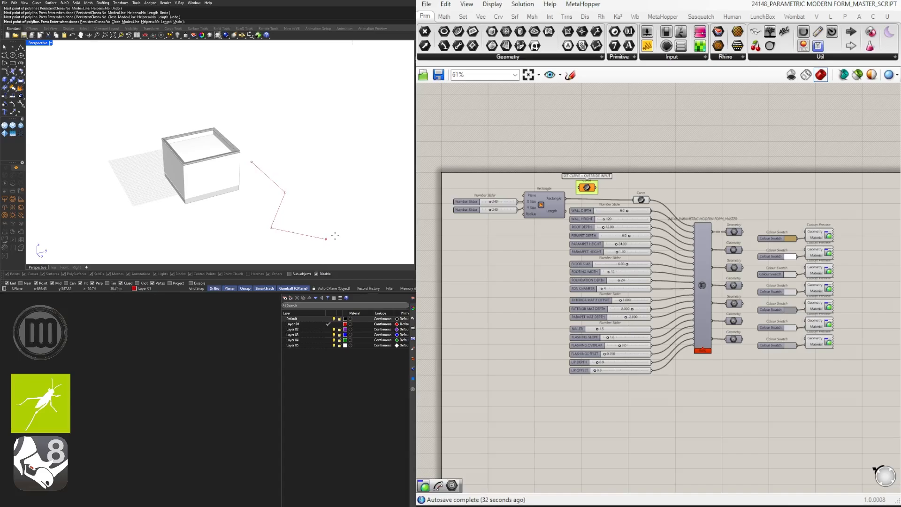
{"action": "left_click", "coordinate": [394, 216]}
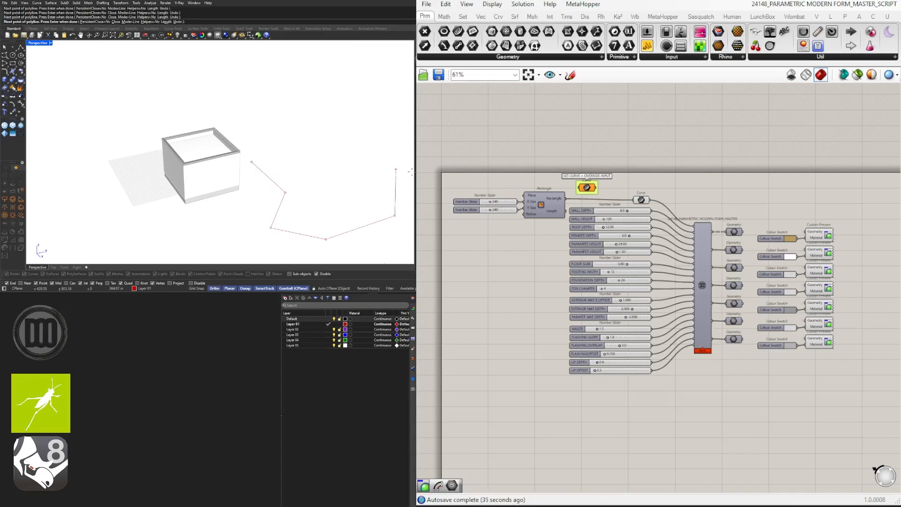
{"action": "left_click", "coordinate": [404, 169]}
{"action": "left_click", "coordinate": [325, 126]}
{"action": "left_click", "coordinate": [252, 163]}
{"action": "left_click", "coordinate": [279, 151]}
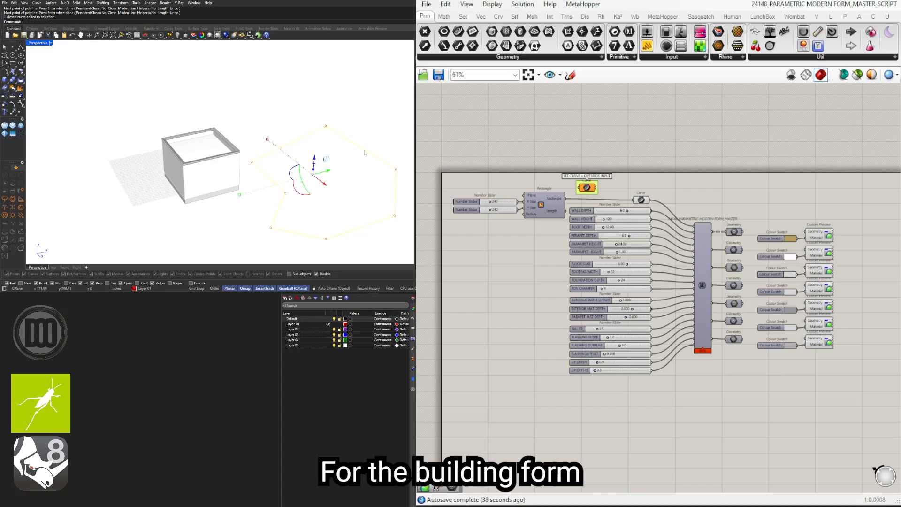
Step: Set the new polyline in the override Curve parameter and wire that parameter into the main Curve input in place of the Rectangle
{"action": "scroll", "coordinate": [586, 187], "scroll_direction": "up", "scroll_amount": 5}
{"action": "right_click", "coordinate": [613, 190]}
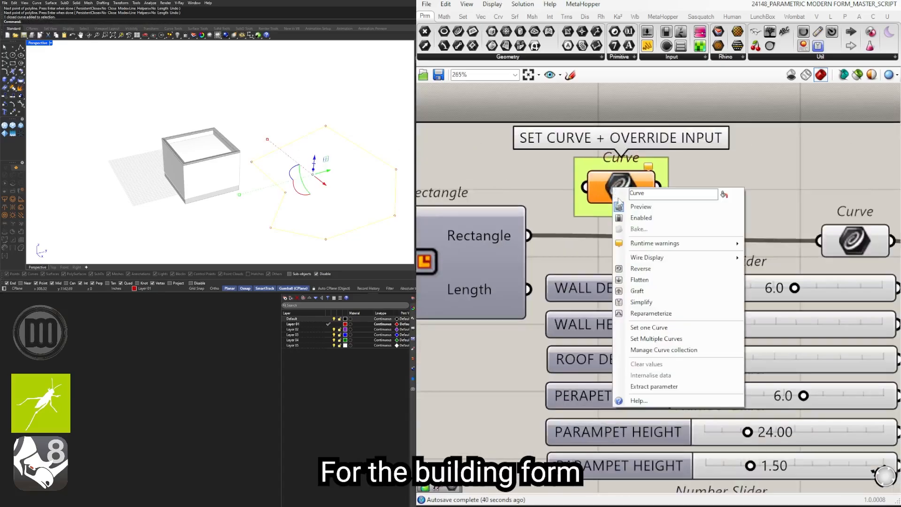
{"action": "left_click", "coordinate": [673, 329]}
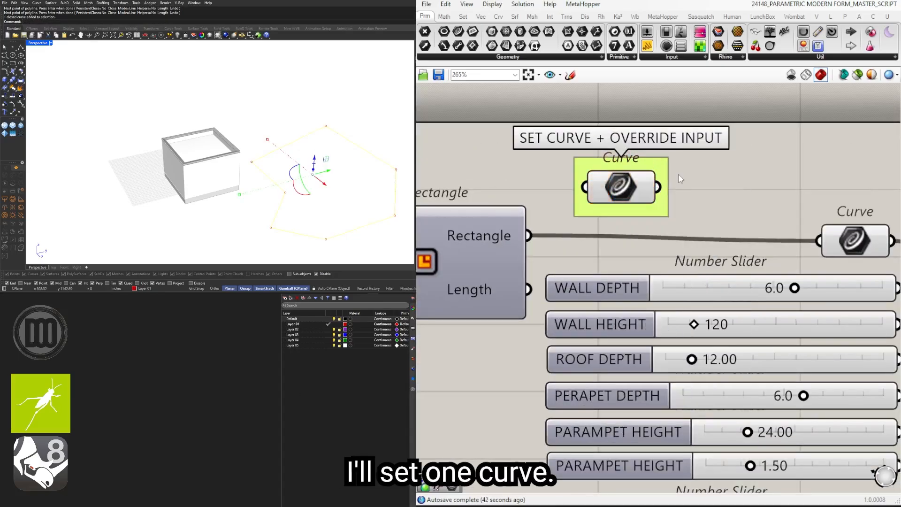
{"action": "scroll", "coordinate": [653, 198], "scroll_direction": "down", "scroll_amount": 2}
{"action": "left_click_drag", "start_coordinate": [704, 231], "coordinate": [713, 242]}
{"action": "right_click_drag", "start_coordinate": [249, 162], "coordinate": [357, 194]}
{"action": "left_click", "coordinate": [357, 195]}
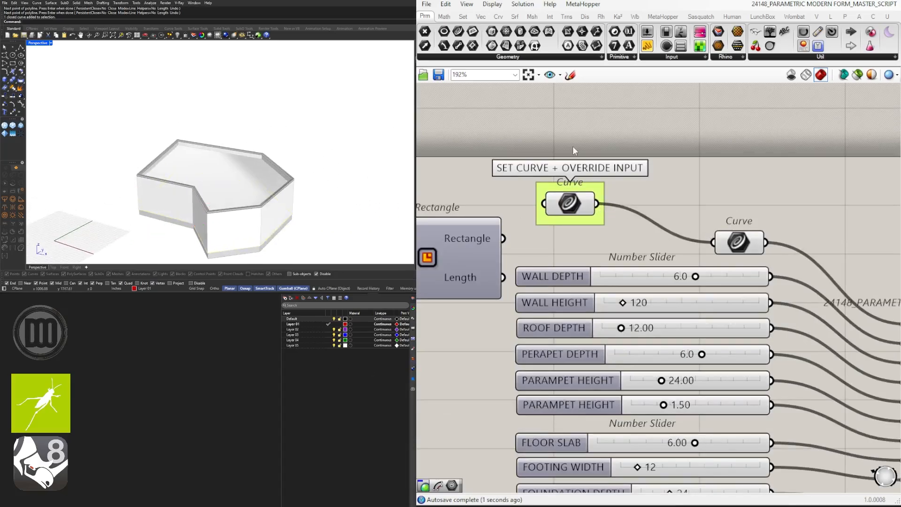
Step: Create a layer named BUILDING FORM below Default and make it the current layer
{"action": "left_click", "coordinate": [292, 319]}
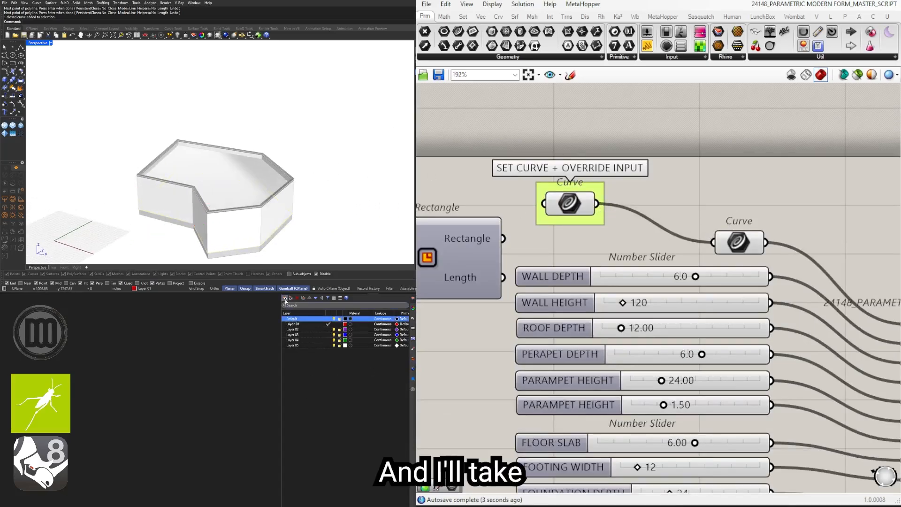
{"action": "left_click", "coordinate": [285, 298]}
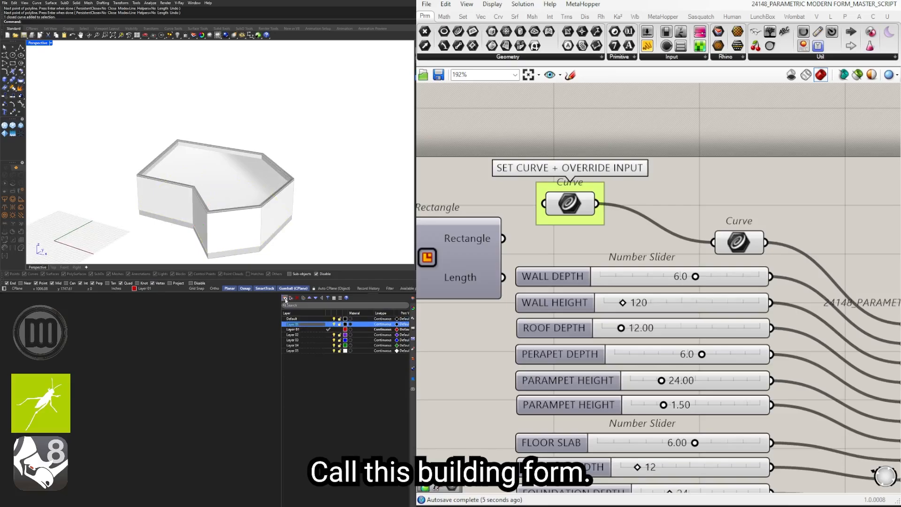
{"action": "type", "text": "BUILDING FORM"}
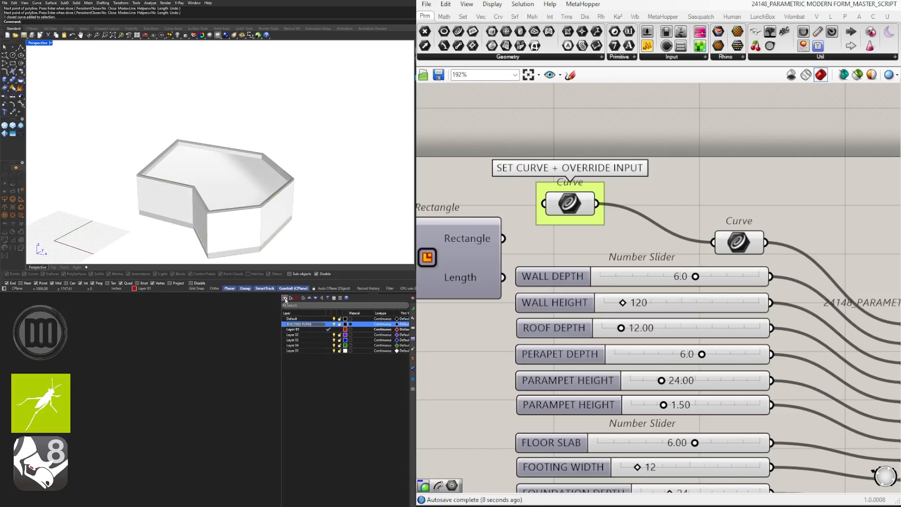
{"action": "key", "text": "Return"}
{"action": "left_click", "coordinate": [388, 67]}
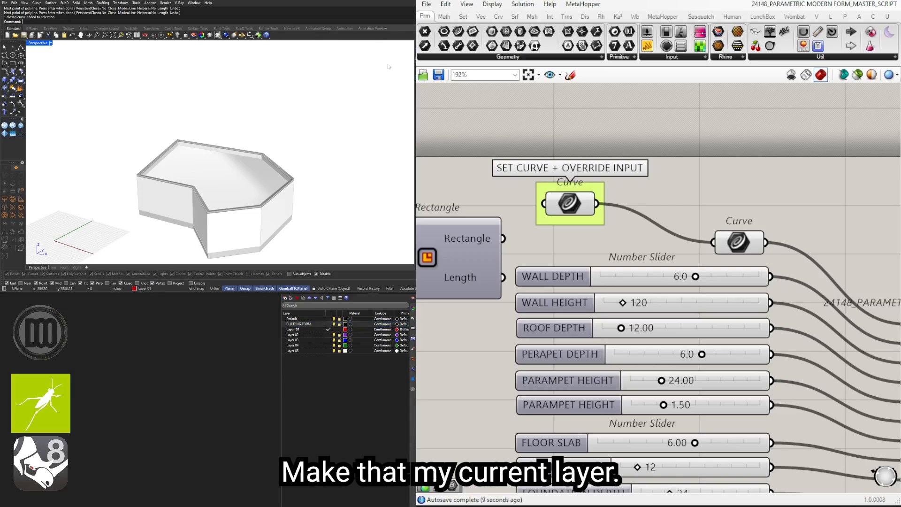
{"action": "left_click", "coordinate": [328, 324]}
Step: Bake all seven Custom Preview components onto the BUILDING FORM layer
{"action": "scroll", "coordinate": [721, 207], "scroll_direction": "down", "scroll_amount": 4}
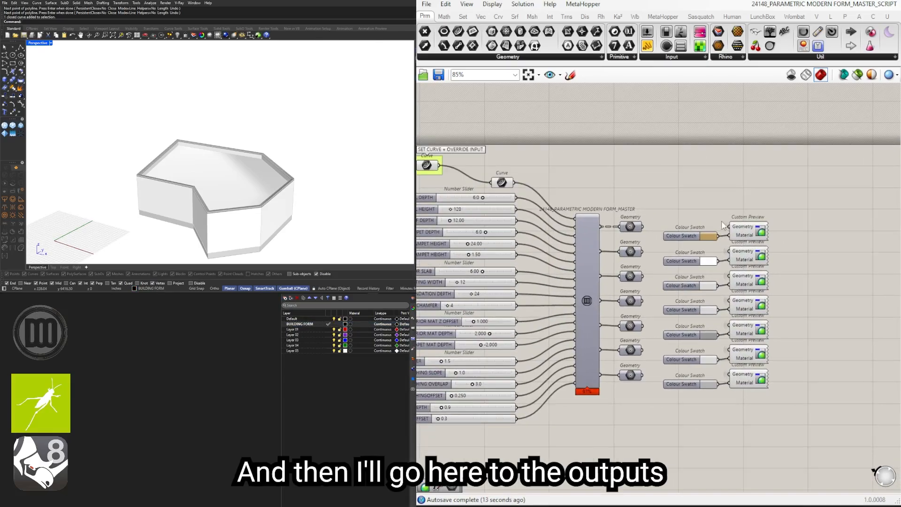
{"action": "left_click_drag", "start_coordinate": [814, 387], "coordinate": [724, 207]}
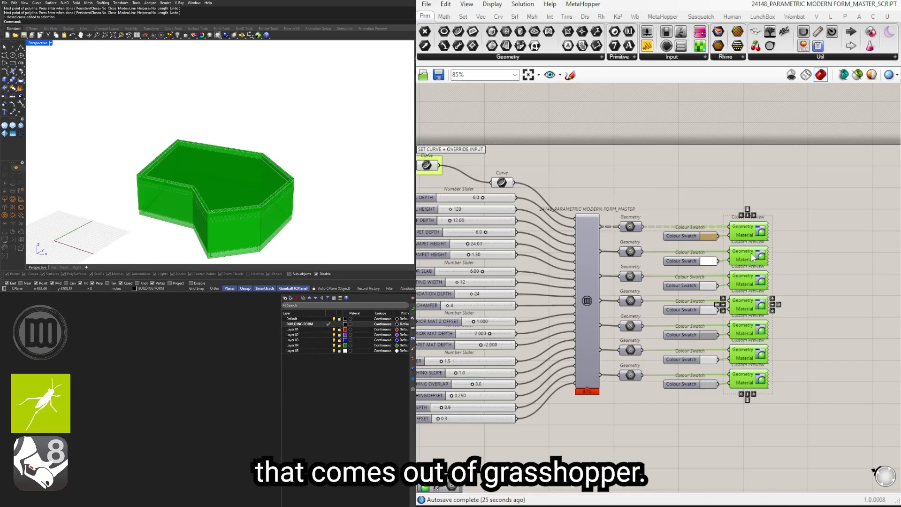
{"action": "middle_click", "coordinate": [790, 274]}
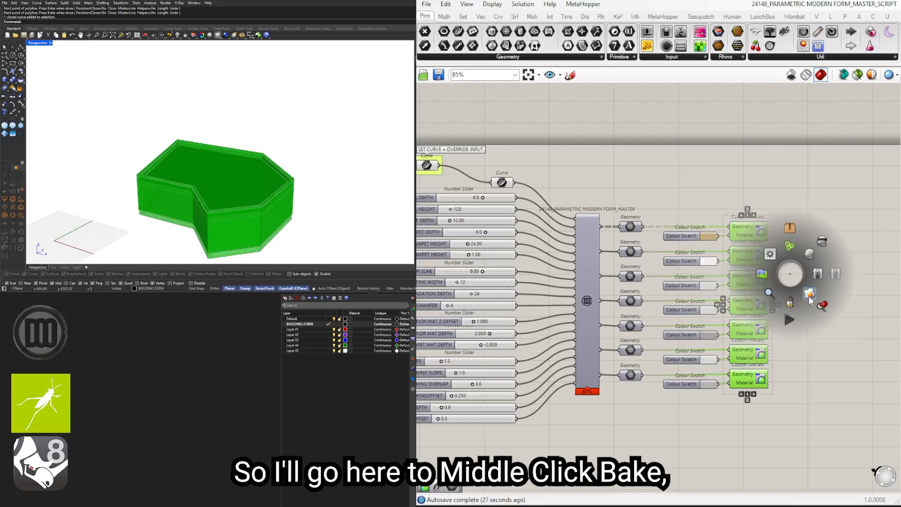
{"action": "left_click", "coordinate": [822, 306]}
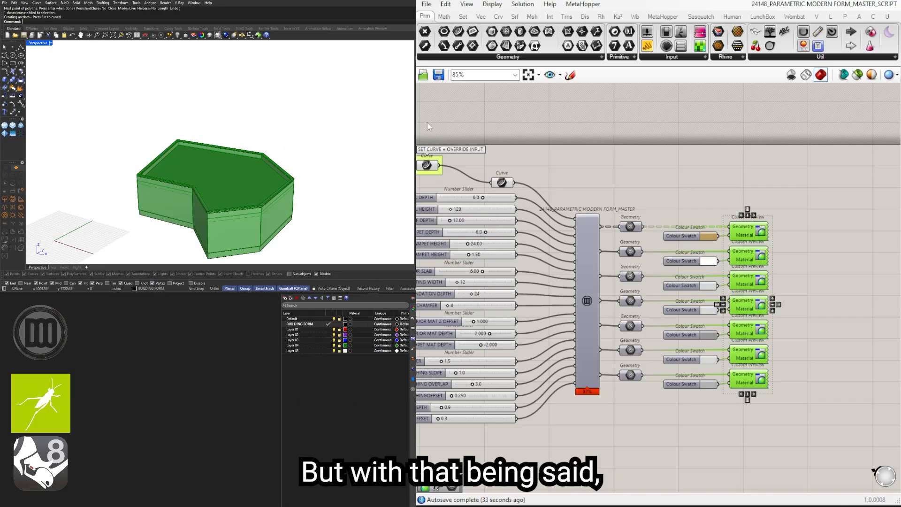
Step: Select all objects on the BUILDING FORM layer and move the baked building to the side of the Grasshopper preview
{"action": "scroll", "coordinate": [310, 112], "scroll_direction": "down", "scroll_amount": 3}
{"action": "right_click_drag", "start_coordinate": [311, 112], "coordinate": [284, 123]}
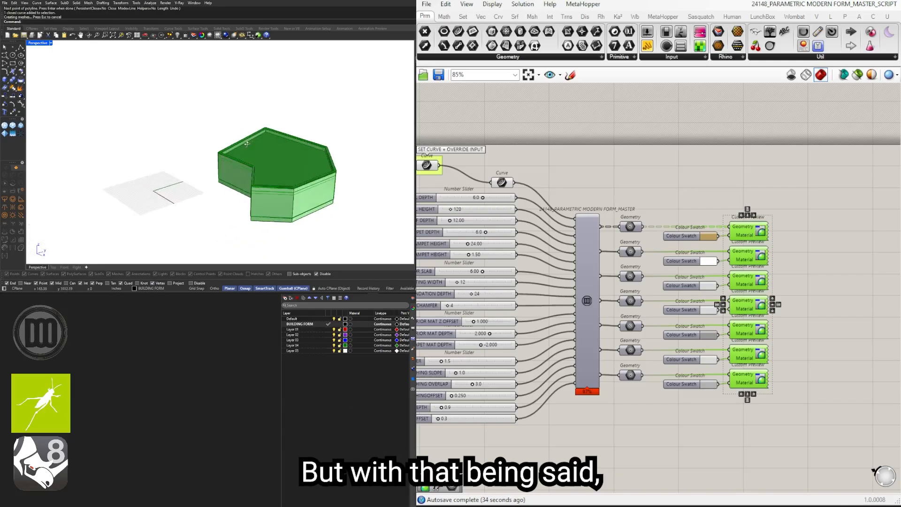
{"action": "right_click", "coordinate": [302, 325]}
{"action": "right_click", "coordinate": [301, 324]}
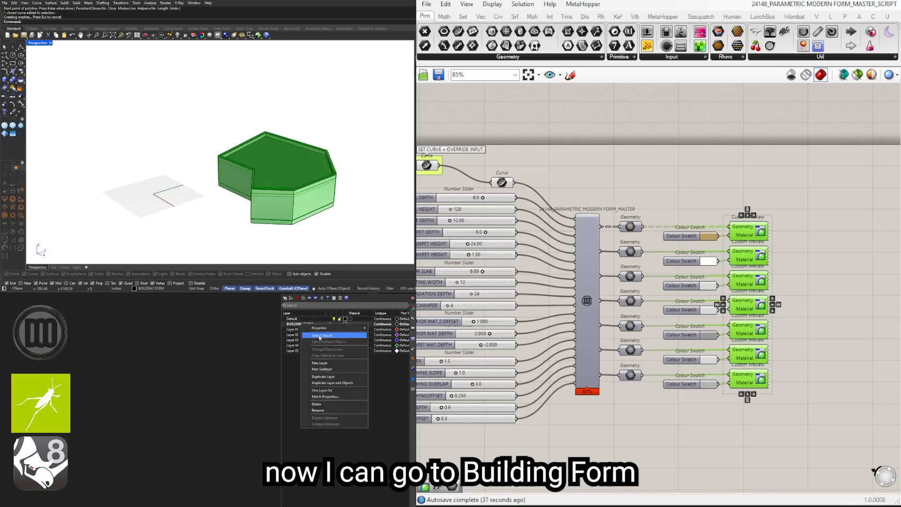
{"action": "left_click", "coordinate": [320, 335]}
{"action": "scroll", "coordinate": [308, 126], "scroll_direction": "down", "scroll_amount": 3}
{"action": "right_click_drag", "start_coordinate": [307, 126], "coordinate": [180, 157], "text": "shift"}
{"action": "left_click_drag", "start_coordinate": [172, 187], "coordinate": [298, 149]}
{"action": "left_click", "coordinate": [334, 204]}
{"action": "right_click_drag", "start_coordinate": [334, 204], "coordinate": [184, 166]}
Step: Inspect the baked building's walls, roof and parapet edges from several angles
{"action": "scroll", "coordinate": [184, 166], "scroll_direction": "up", "scroll_amount": 6}
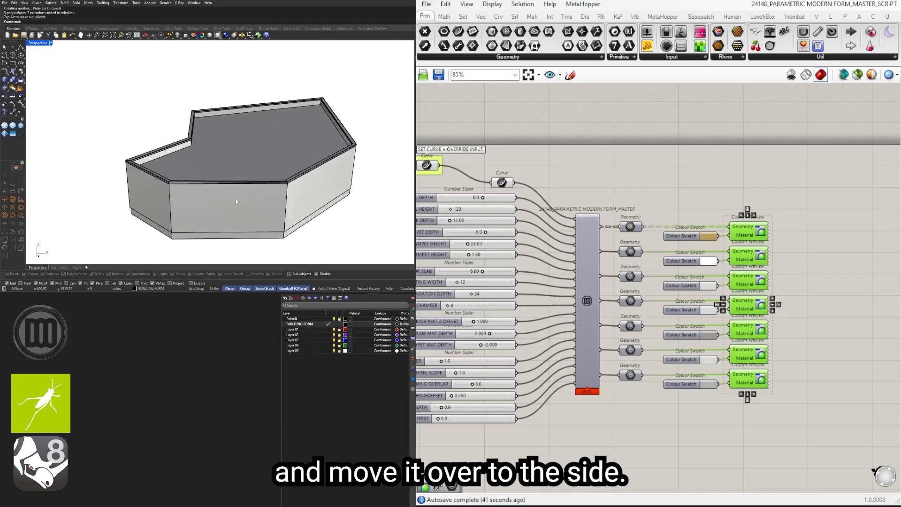
{"action": "right_click_drag", "start_coordinate": [236, 199], "coordinate": [232, 134]}
{"action": "scroll", "coordinate": [232, 134], "scroll_direction": "up", "scroll_amount": 5}
{"action": "scroll", "coordinate": [271, 153], "scroll_direction": "down", "scroll_amount": 8}
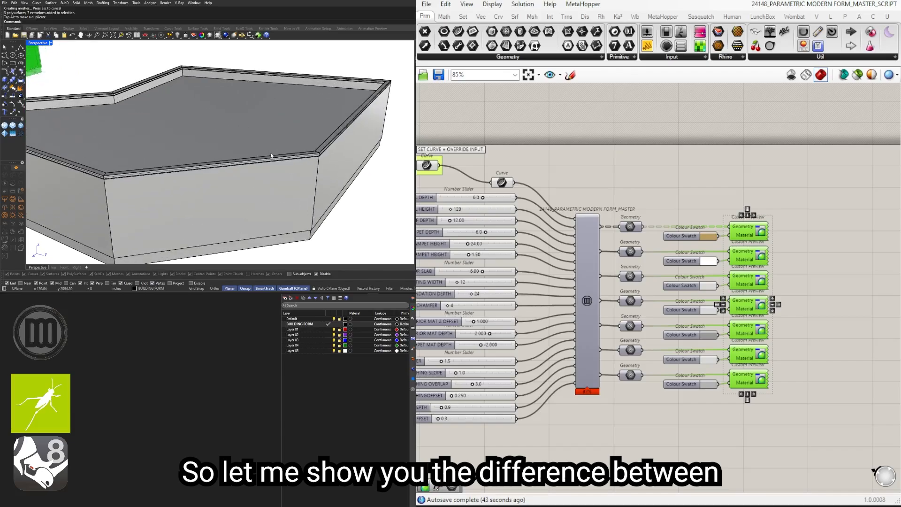
{"action": "scroll", "coordinate": [184, 182], "scroll_direction": "down", "scroll_amount": 2}
{"action": "right_click_drag", "start_coordinate": [188, 184], "coordinate": [251, 153]}
{"action": "scroll", "coordinate": [187, 163], "scroll_direction": "up", "scroll_amount": 3}
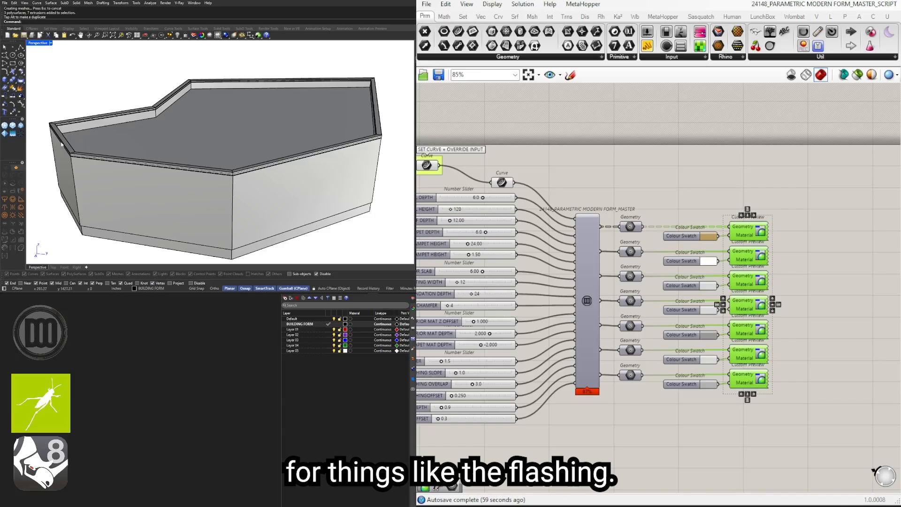
{"action": "scroll", "coordinate": [248, 126], "scroll_direction": "down", "scroll_amount": 3}
{"action": "right_click_drag", "start_coordinate": [300, 129], "coordinate": [292, 137]}
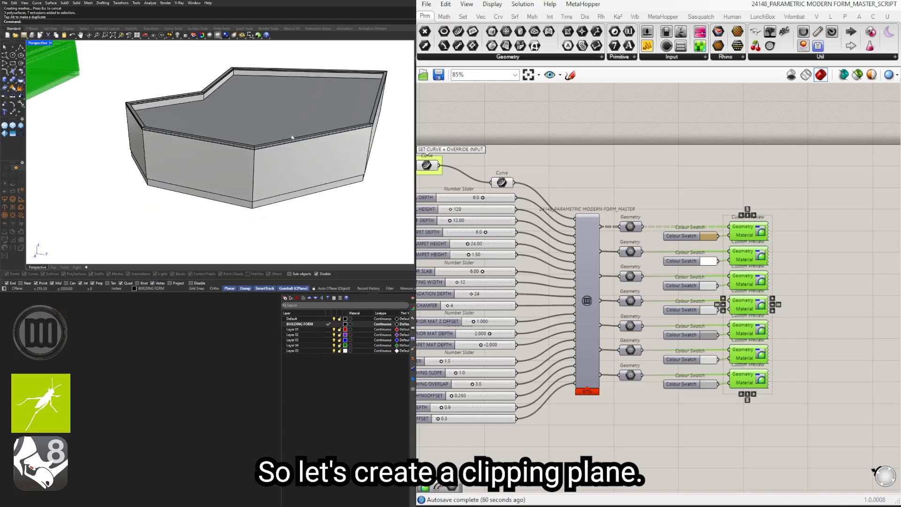
Step: Make Layer 01 current and cut a vertical clipping plane through the baked building
{"action": "left_click", "coordinate": [328, 330]}
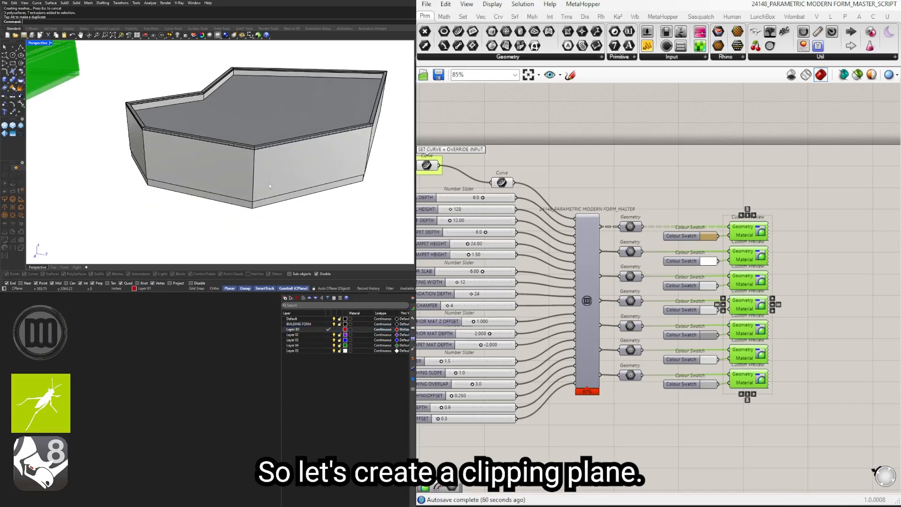
{"action": "type", "text": "ClippingPlane"}
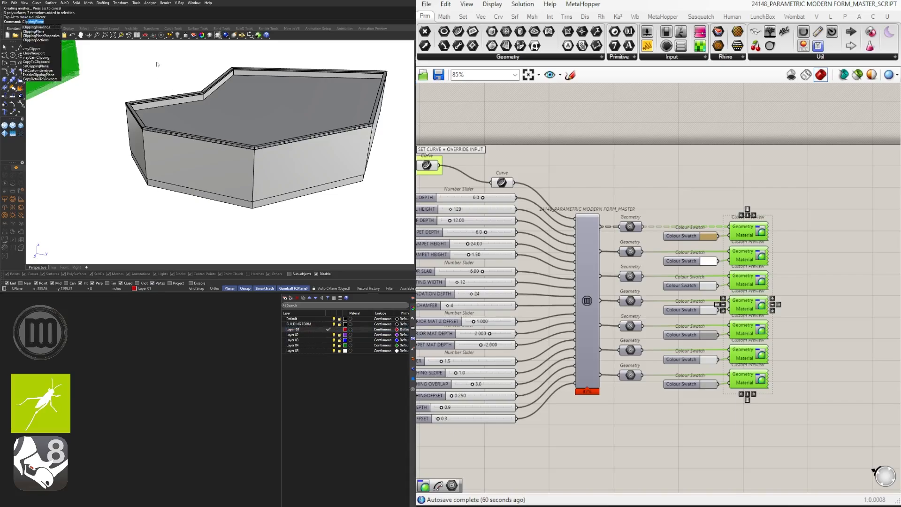
{"action": "key", "text": "Return"}
{"action": "left_click", "coordinate": [60, 22]}
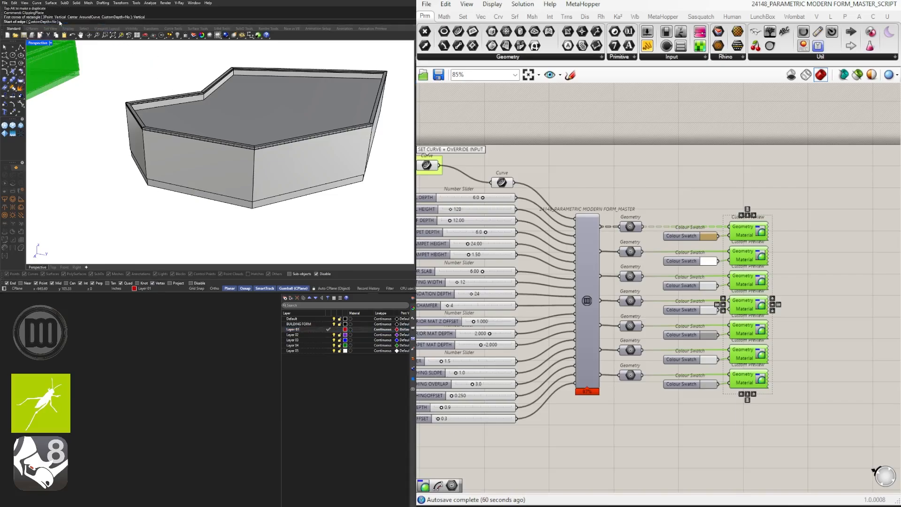
{"action": "left_click", "coordinate": [200, 221]}
{"action": "left_click", "coordinate": [306, 57], "text": "shift"}
{"action": "left_click", "coordinate": [312, 47]}
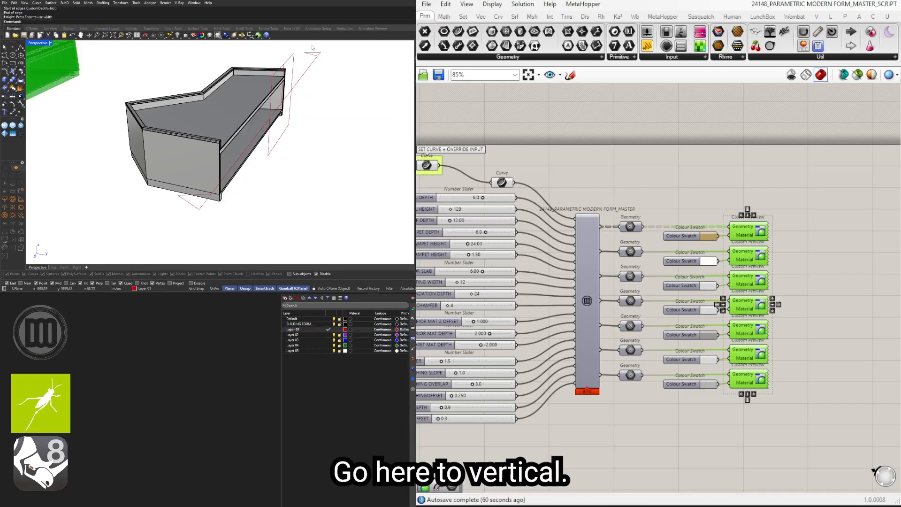
Step: Examine the cut section of the baked building at the wall, roof, foundation and exterior material
{"action": "right_click_drag", "start_coordinate": [327, 148], "coordinate": [197, 79]}
{"action": "scroll", "coordinate": [235, 103], "scroll_direction": "up", "scroll_amount": 7}
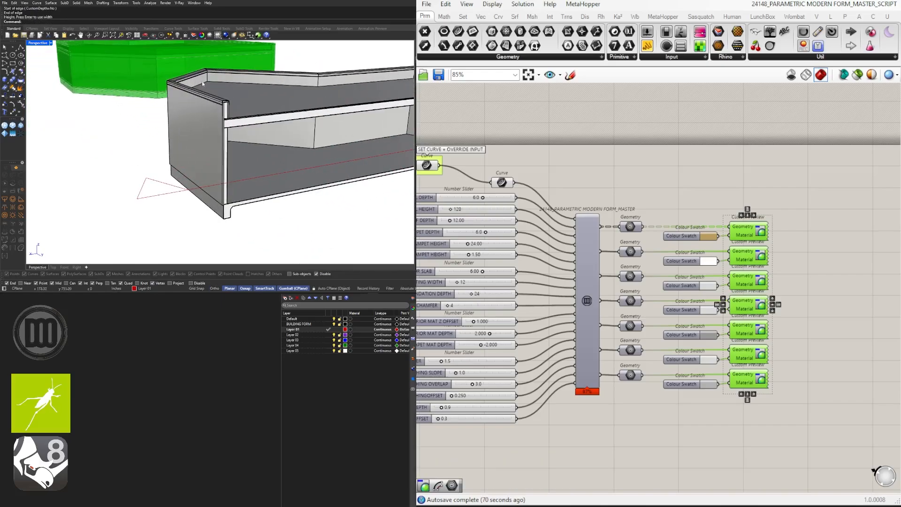
{"action": "right_click_drag", "start_coordinate": [236, 102], "coordinate": [217, 121]}
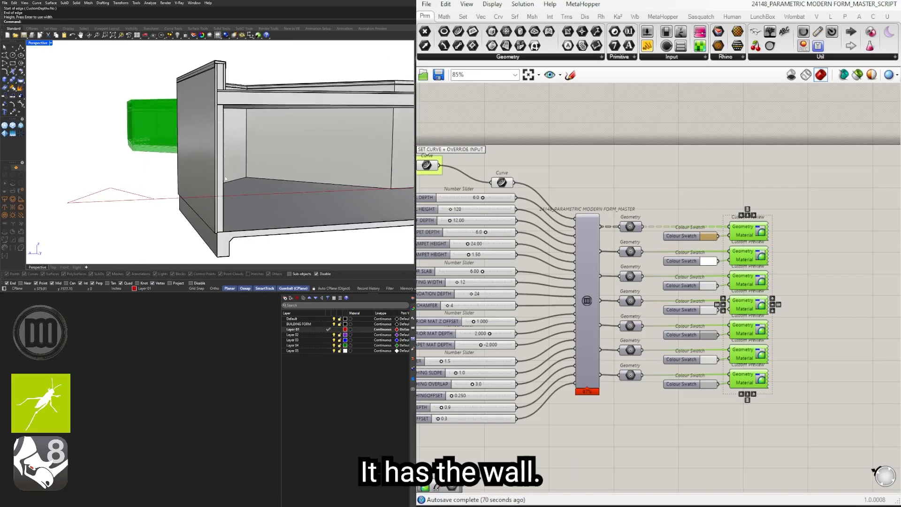
{"action": "right_click_drag", "start_coordinate": [225, 179], "coordinate": [224, 102]}
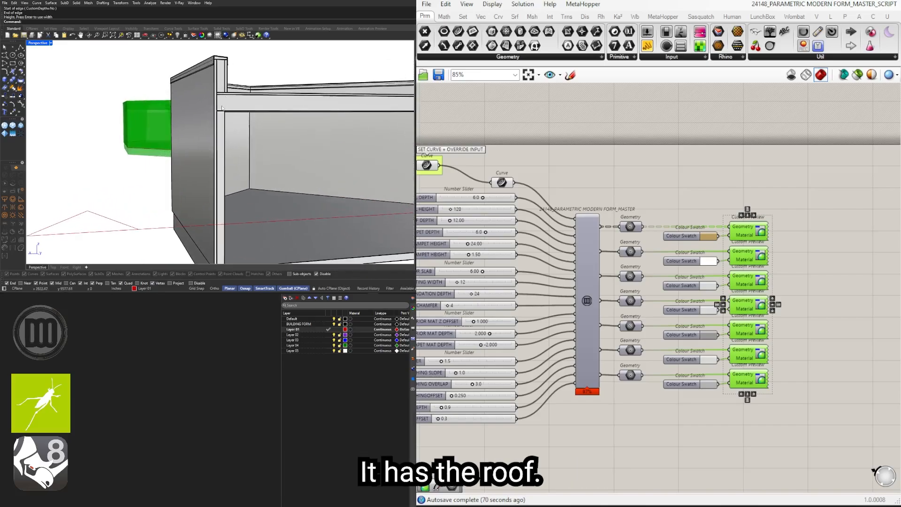
{"action": "scroll", "coordinate": [221, 124], "scroll_direction": "down", "scroll_amount": 5}
{"action": "right_click_drag", "start_coordinate": [336, 83], "coordinate": [202, 115]}
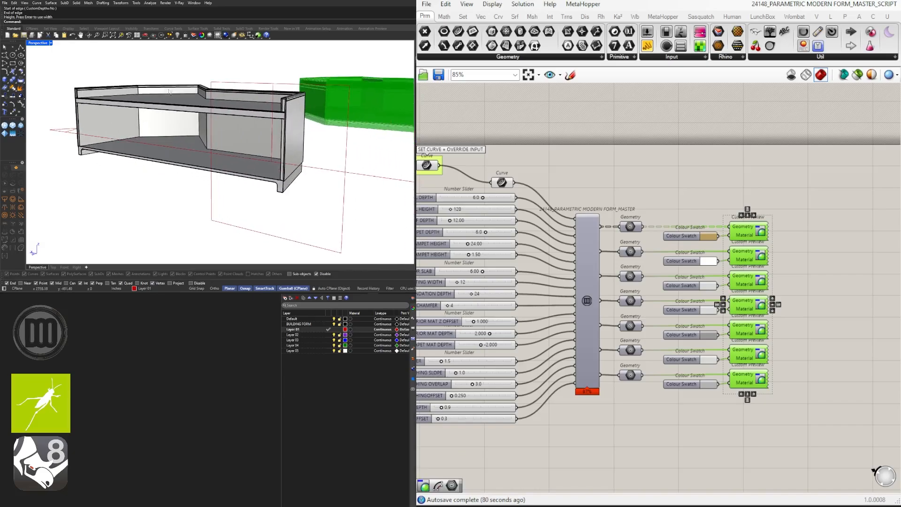
{"action": "scroll", "coordinate": [291, 105], "scroll_direction": "up", "scroll_amount": 5}
{"action": "right_click_drag", "start_coordinate": [281, 112], "coordinate": [292, 68], "text": "shift"}
{"action": "scroll", "coordinate": [275, 83], "scroll_direction": "up", "scroll_amount": 2}
{"action": "scroll", "coordinate": [282, 90], "scroll_direction": "down", "scroll_amount": 2}
{"action": "right_click_drag", "start_coordinate": [286, 221], "coordinate": [289, 112], "text": "shift"}
{"action": "scroll", "coordinate": [291, 114], "scroll_direction": "up", "scroll_amount": 3}
{"action": "scroll", "coordinate": [291, 114], "scroll_direction": "up", "scroll_amount": 3}
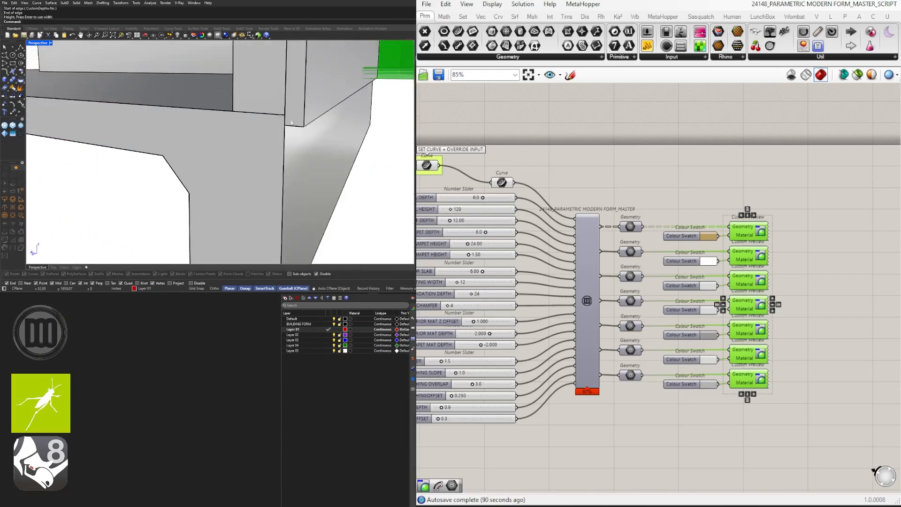
{"action": "scroll", "coordinate": [290, 125], "scroll_direction": "down", "scroll_amount": 5}
{"action": "scroll", "coordinate": [290, 124], "scroll_direction": "up", "scroll_amount": 5}
{"action": "scroll", "coordinate": [277, 100], "scroll_direction": "down", "scroll_amount": 7}
Step: Examine the parapet detail in the section, including the sloped flashing, the nailer and the exterior material
{"action": "right_click_drag", "start_coordinate": [277, 99], "coordinate": [277, 182], "text": "shift"}
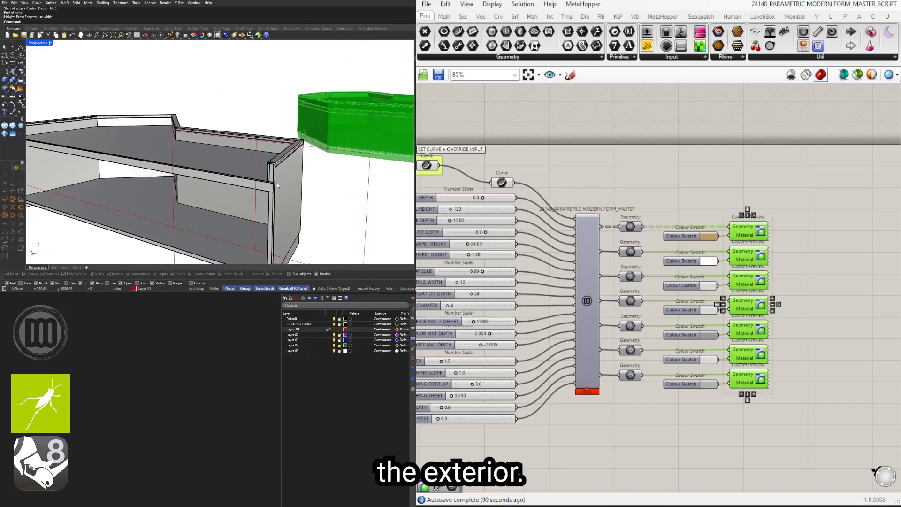
{"action": "scroll", "coordinate": [278, 168], "scroll_direction": "up", "scroll_amount": 10}
{"action": "scroll", "coordinate": [268, 124], "scroll_direction": "up", "scroll_amount": 4}
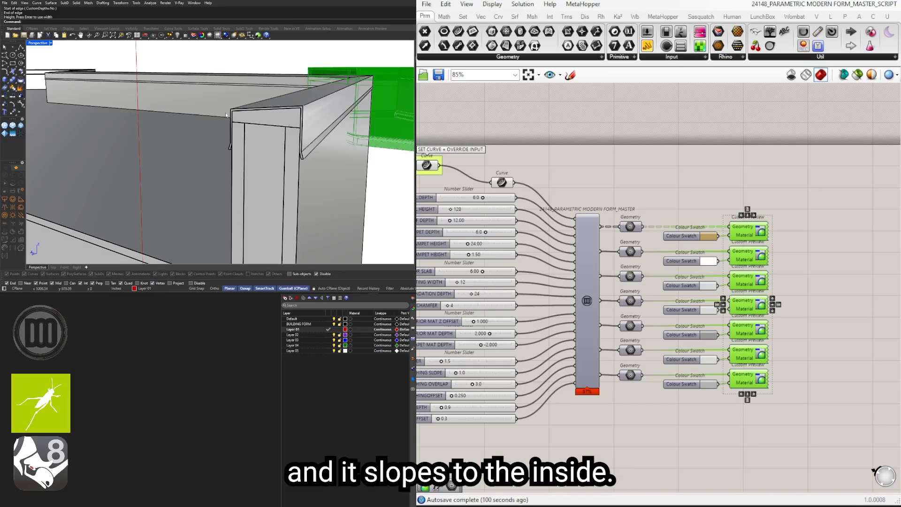
{"action": "scroll", "coordinate": [225, 135], "scroll_direction": "down", "scroll_amount": 7}
{"action": "right_click_drag", "start_coordinate": [200, 136], "coordinate": [247, 134], "text": "shift"}
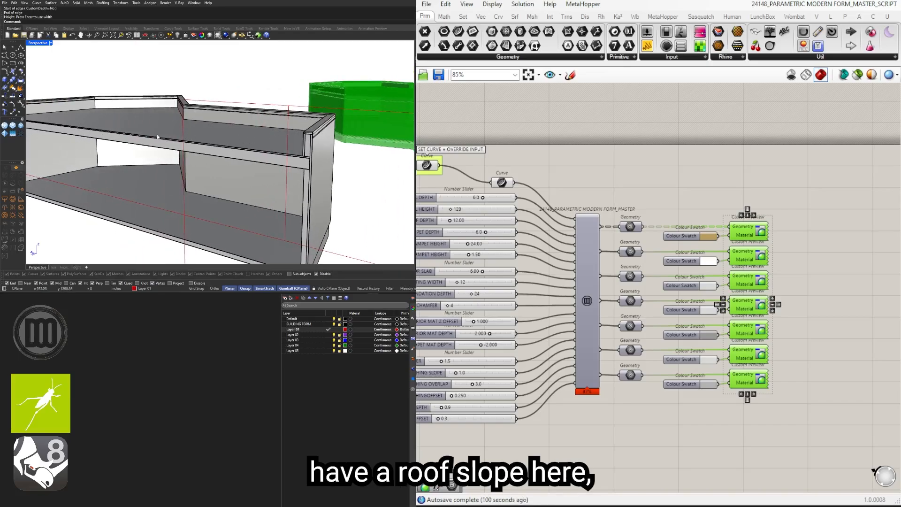
{"action": "scroll", "coordinate": [300, 138], "scroll_direction": "up", "scroll_amount": 8}
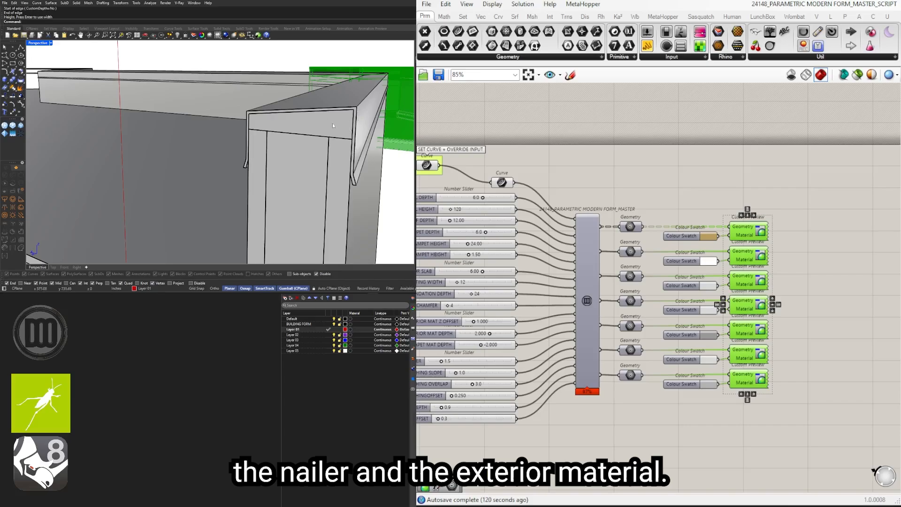
{"action": "scroll", "coordinate": [344, 166], "scroll_direction": "down", "scroll_amount": 10}
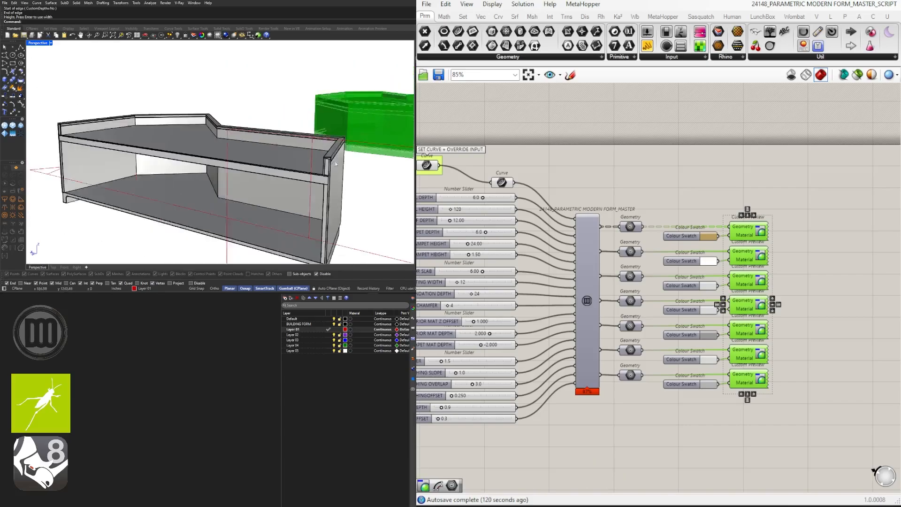
Step: Inspect the sectioned building from both ends and delete the vertical clipping plane
{"action": "mouse_move", "coordinate": [344, 167]}
{"action": "right_mouse_down"}
{"action": "mouse_move", "coordinate": [251, 169]}
{"action": "mouse_move", "coordinate": [207, 124]}
{"action": "mouse_move", "coordinate": [173, 137]}
{"action": "mouse_move", "coordinate": [179, 142]}
{"action": "mouse_move", "coordinate": [168, 136]}
{"action": "mouse_move", "coordinate": [299, 141]}
{"action": "mouse_move", "coordinate": [232, 155]}
{"action": "mouse_move", "coordinate": [262, 145]}
{"action": "mouse_move", "coordinate": [358, 145]}
{"action": "mouse_move", "coordinate": [291, 167]}
{"action": "mouse_move", "coordinate": [285, 160]}
{"action": "right_mouse_up"}
{"action": "scroll", "coordinate": [173, 137], "scroll_direction": "up", "scroll_amount": 5}
{"action": "scroll", "coordinate": [168, 137], "scroll_direction": "down", "scroll_amount": 6}
{"action": "scroll", "coordinate": [287, 158], "scroll_direction": "up", "scroll_amount": 2}
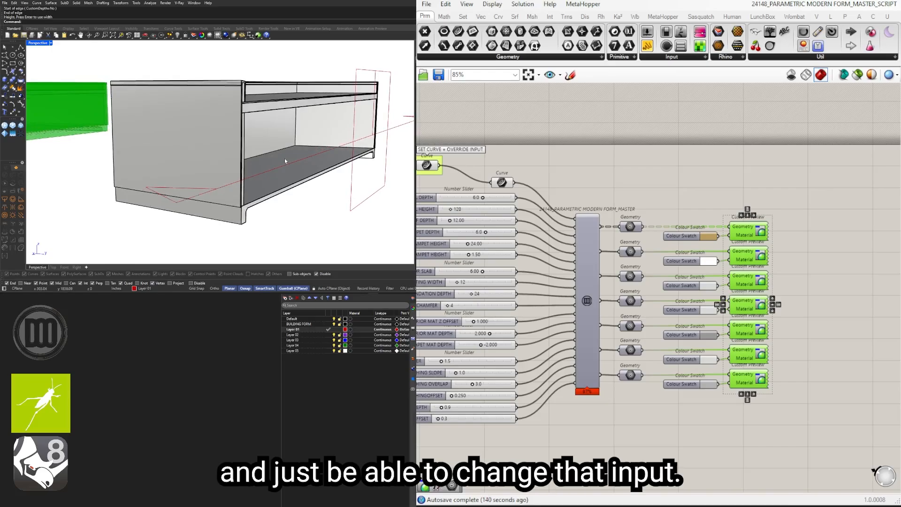
{"action": "right_click_drag", "start_coordinate": [285, 159], "coordinate": [256, 183]}
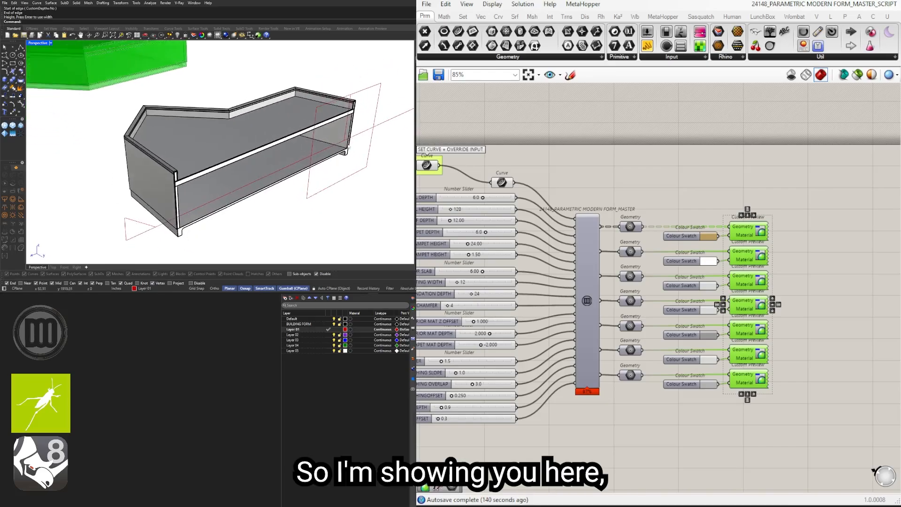
{"action": "left_click", "coordinate": [368, 155]}
{"action": "right_click_drag", "start_coordinate": [369, 155], "coordinate": [394, 161]}
{"action": "left_click_drag", "start_coordinate": [359, 138], "coordinate": [403, 167]}
{"action": "right_click_drag", "start_coordinate": [403, 167], "coordinate": [310, 150], "text": "shift"}
{"action": "left_click_drag", "start_coordinate": [314, 149], "coordinate": [364, 190]}
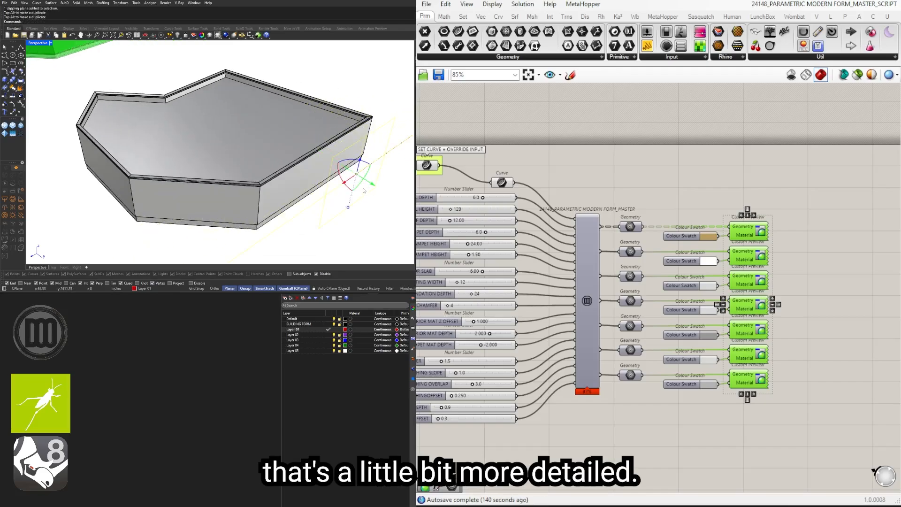
{"action": "right_click_drag", "start_coordinate": [364, 190], "coordinate": [325, 185]}
{"action": "key", "text": "Delete"}
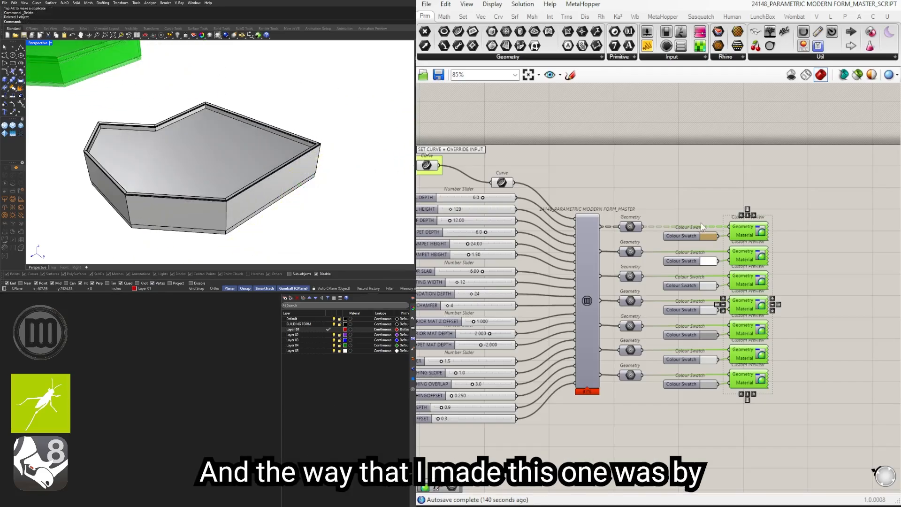
Step: Switch to the 24148_PARAMETRIC MODERN FORM_CLUSTER definition and highlight the main building form cluster with its sliders to see its geometry
{"action": "scroll", "coordinate": [669, 235], "scroll_direction": "down", "scroll_amount": 1}
{"action": "right_click_drag", "start_coordinate": [584, 188], "coordinate": [649, 180]}
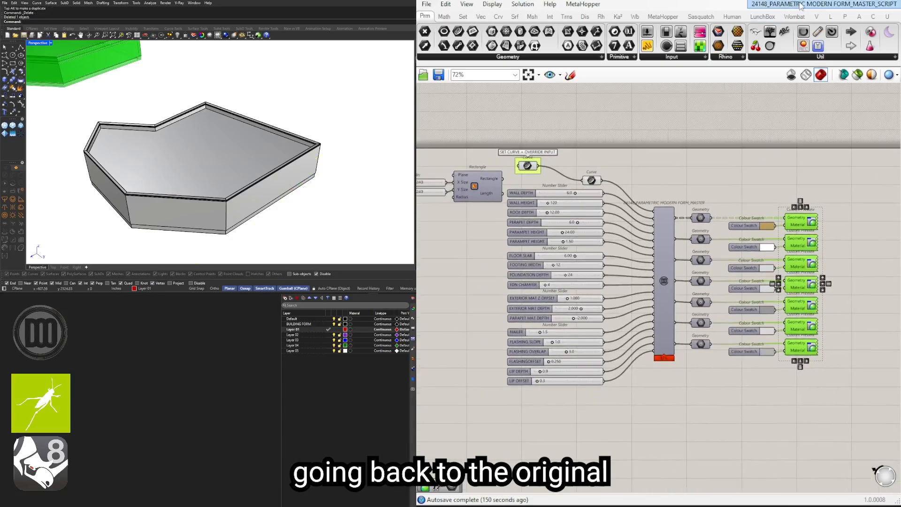
{"action": "left_click", "coordinate": [801, 6]}
{"action": "left_click", "coordinate": [798, 95]}
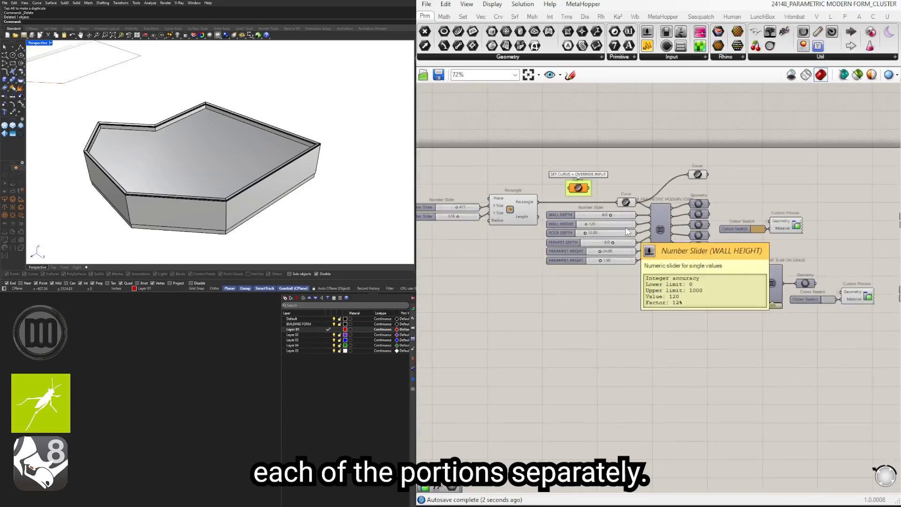
{"action": "scroll", "coordinate": [709, 217], "scroll_direction": "up", "scroll_amount": 3}
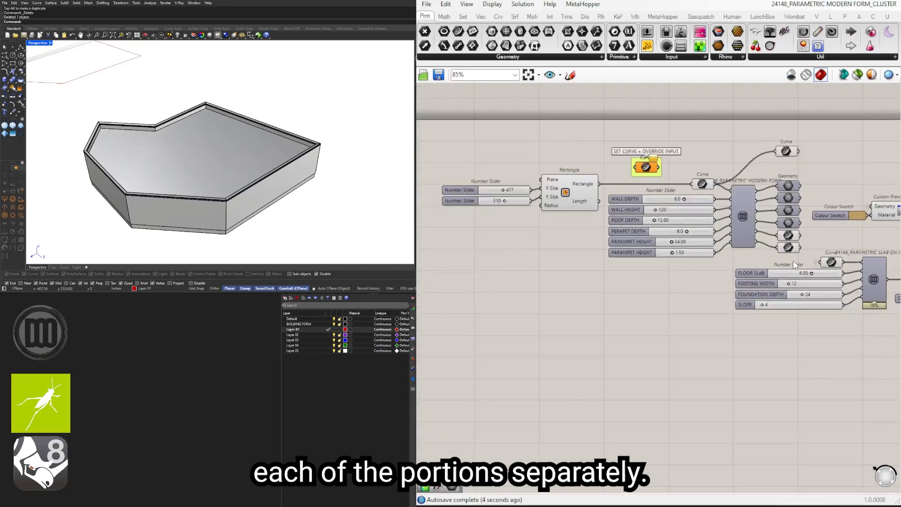
{"action": "left_click_drag", "start_coordinate": [803, 251], "coordinate": [475, 118]}
{"action": "scroll", "coordinate": [316, 137], "scroll_direction": "down", "scroll_amount": 5}
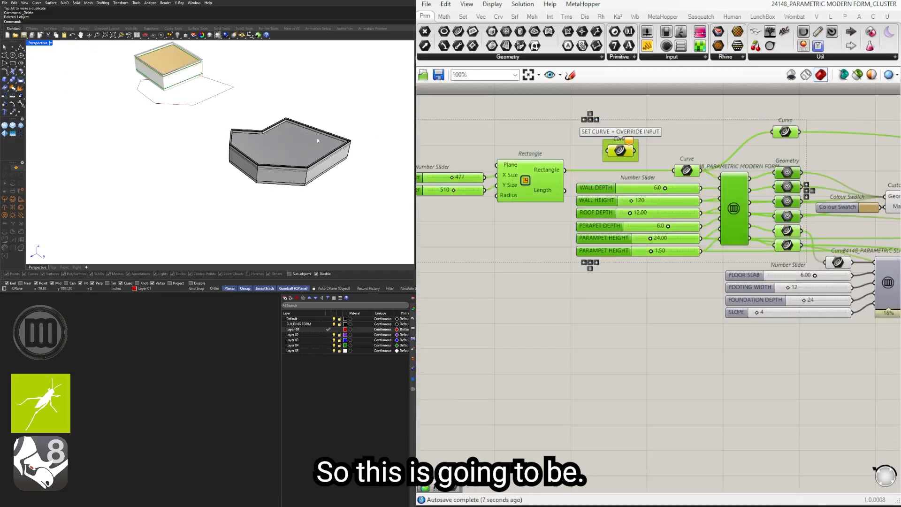
{"action": "right_click_drag", "start_coordinate": [230, 121], "coordinate": [44, 135]}
{"action": "scroll", "coordinate": [43, 137], "scroll_direction": "up", "scroll_amount": 4}
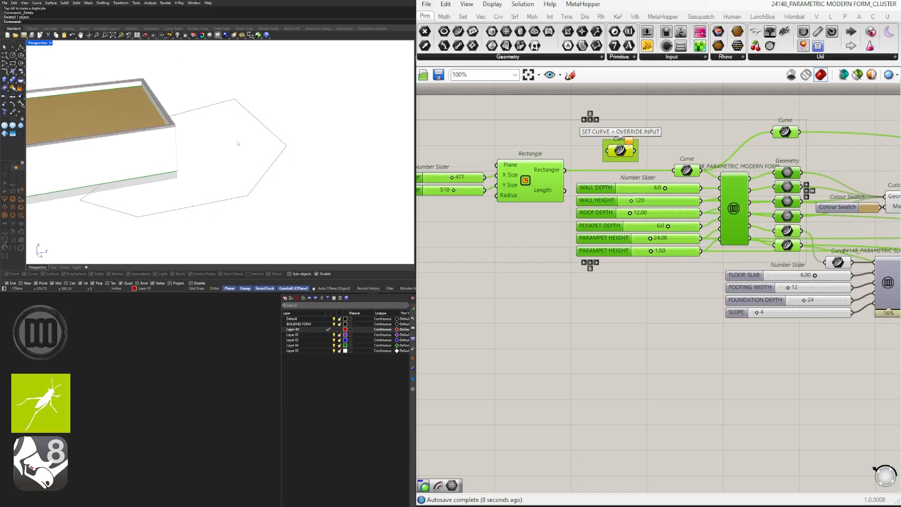
Step: Examine the interior form's custom preview and highlight the slab on grade cluster to see the foundation it generates
{"action": "scroll", "coordinate": [733, 128], "scroll_direction": "down", "scroll_amount": 3}
{"action": "left_click", "coordinate": [733, 128]}
{"action": "scroll", "coordinate": [734, 129], "scroll_direction": "up", "scroll_amount": 1}
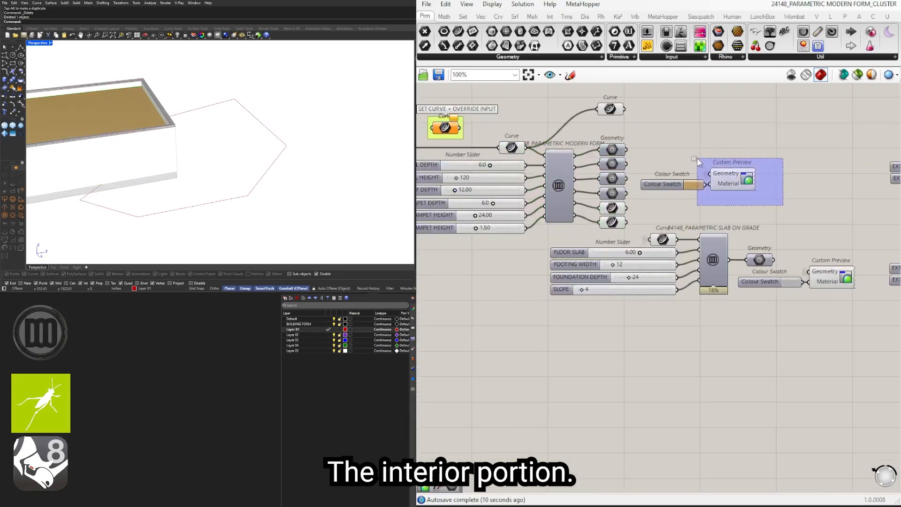
{"action": "scroll", "coordinate": [739, 230], "scroll_direction": "up", "scroll_amount": 3}
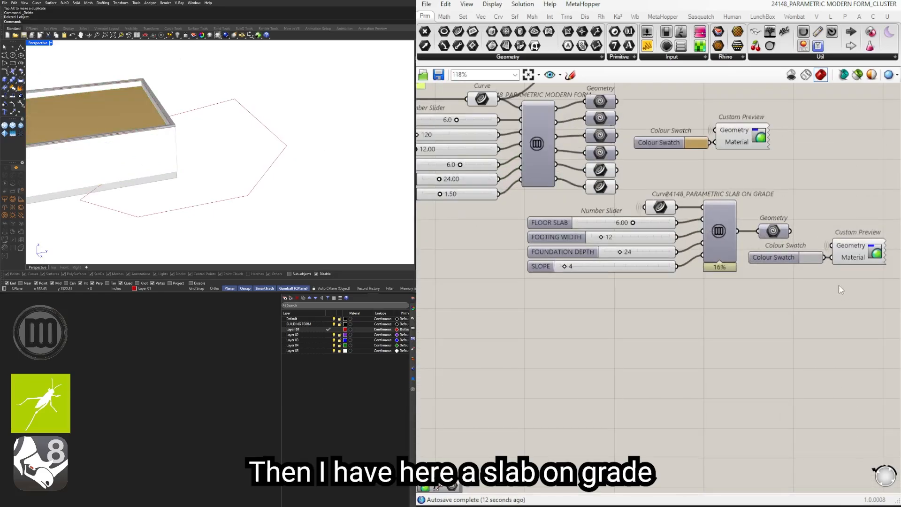
{"action": "left_click_drag", "start_coordinate": [801, 264], "coordinate": [665, 187]}
{"action": "right_click_drag", "start_coordinate": [285, 190], "coordinate": [175, 153]}
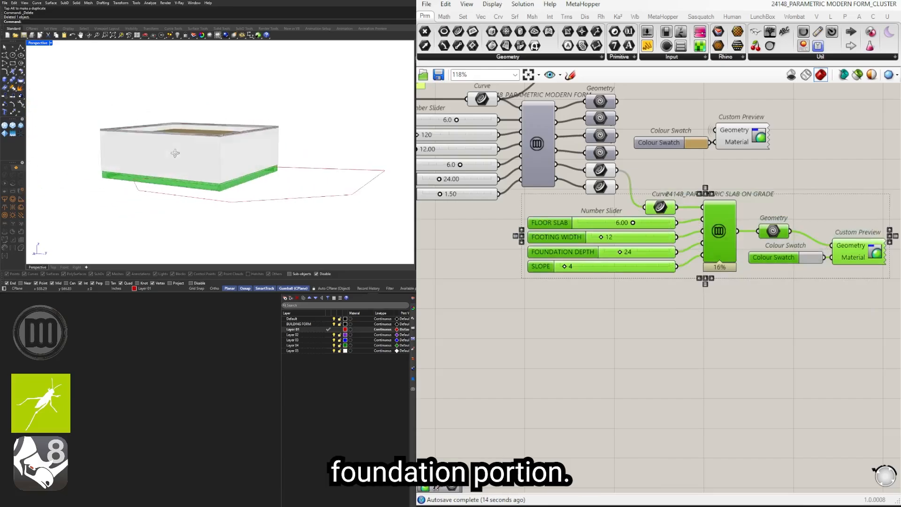
{"action": "scroll", "coordinate": [236, 199], "scroll_direction": "up", "scroll_amount": 4}
{"action": "scroll", "coordinate": [737, 292], "scroll_direction": "down", "scroll_amount": 2}
{"action": "left_click", "coordinate": [737, 291]}
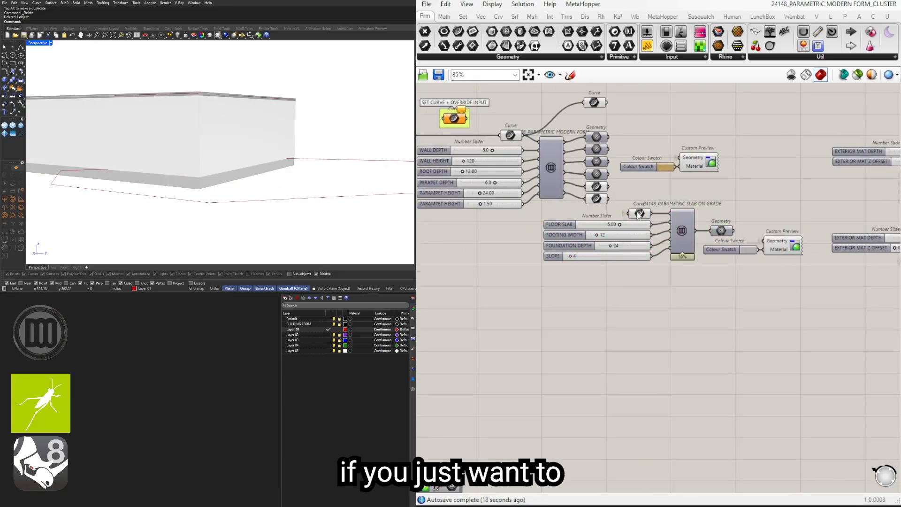
{"action": "scroll", "coordinate": [699, 235], "scroll_direction": "up", "scroll_amount": 1}
{"action": "left_click_drag", "start_coordinate": [797, 293], "coordinate": [626, 191]}
{"action": "left_click", "coordinate": [643, 185]}
Step: Examine the two exterior material clusters with their depth and Z offset sliders
{"action": "right_click_drag", "start_coordinate": [781, 215], "coordinate": [525, 232]}
{"action": "scroll", "coordinate": [657, 216], "scroll_direction": "down", "scroll_amount": 1}
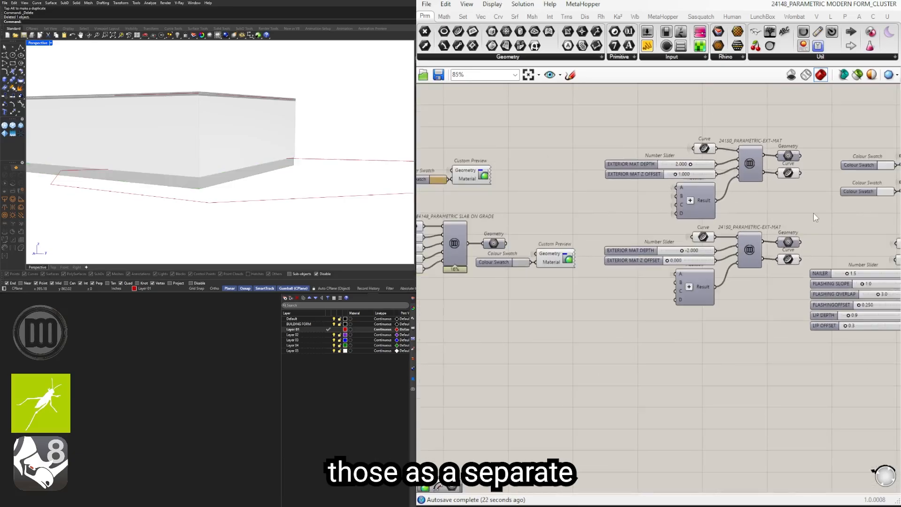
{"action": "left_click_drag", "start_coordinate": [813, 214], "coordinate": [784, 202]}
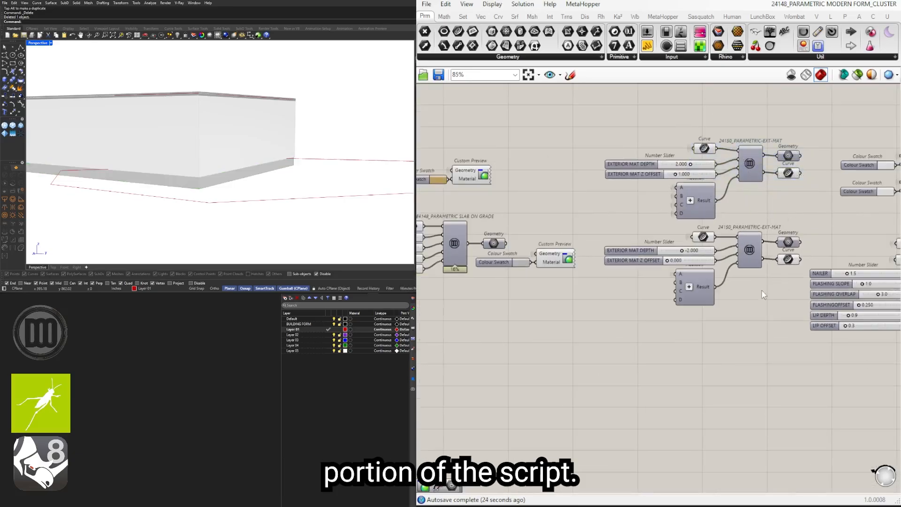
{"action": "left_click_drag", "start_coordinate": [794, 313], "coordinate": [652, 231]}
Step: Highlight the flashing cluster with its nailer, slope, overlap and lip sliders, and review the whole set of separate clusters
{"action": "right_click_drag", "start_coordinate": [793, 275], "coordinate": [536, 297]}
{"action": "right_click_drag", "start_coordinate": [732, 358], "coordinate": [686, 329]}
{"action": "left_click", "coordinate": [837, 376]}
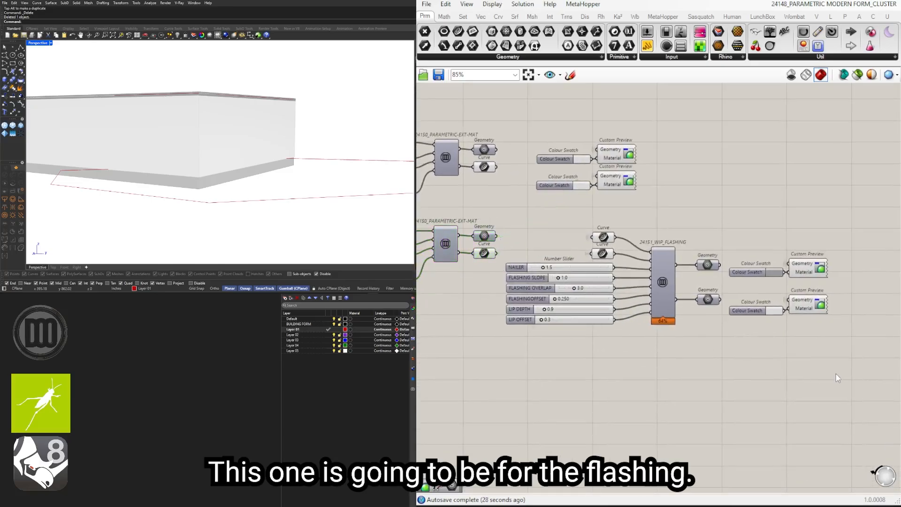
{"action": "left_click_drag", "start_coordinate": [850, 373], "coordinate": [585, 229]}
{"action": "right_click_drag", "start_coordinate": [237, 118], "coordinate": [238, 154]}
{"action": "scroll", "coordinate": [672, 196], "scroll_direction": "down", "scroll_amount": 3}
{"action": "right_click_drag", "start_coordinate": [592, 212], "coordinate": [743, 212]}
{"action": "left_click", "coordinate": [743, 209]}
{"action": "scroll", "coordinate": [727, 241], "scroll_direction": "down", "scroll_amount": 3}
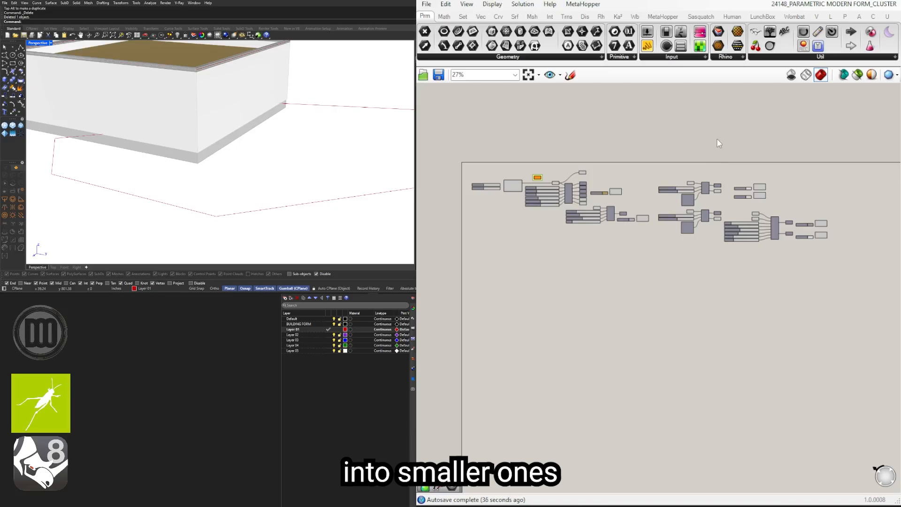
Step: Switch back to the 24148_PARAMETRIC MODERN FORM_MASTER_SCRIPT definition and inspect the freeform building it generates
{"action": "left_click", "coordinate": [833, 4]}
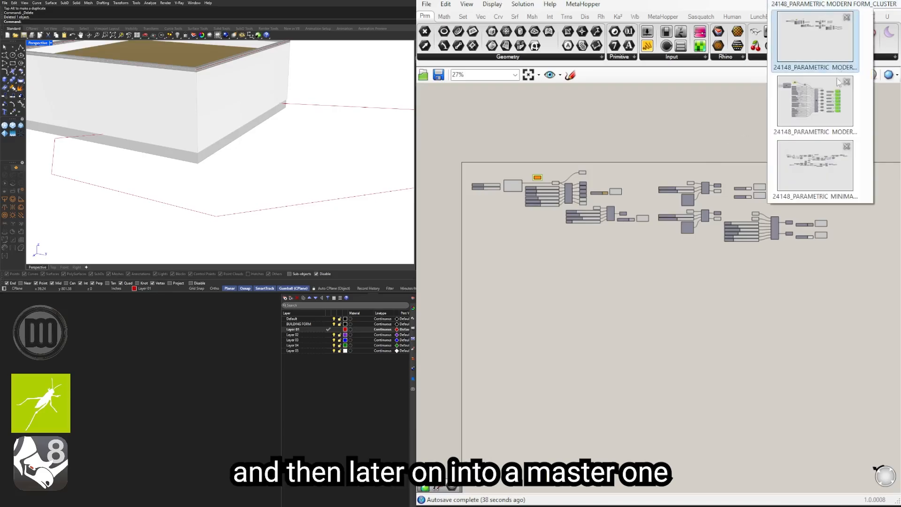
{"action": "left_click", "coordinate": [830, 112]}
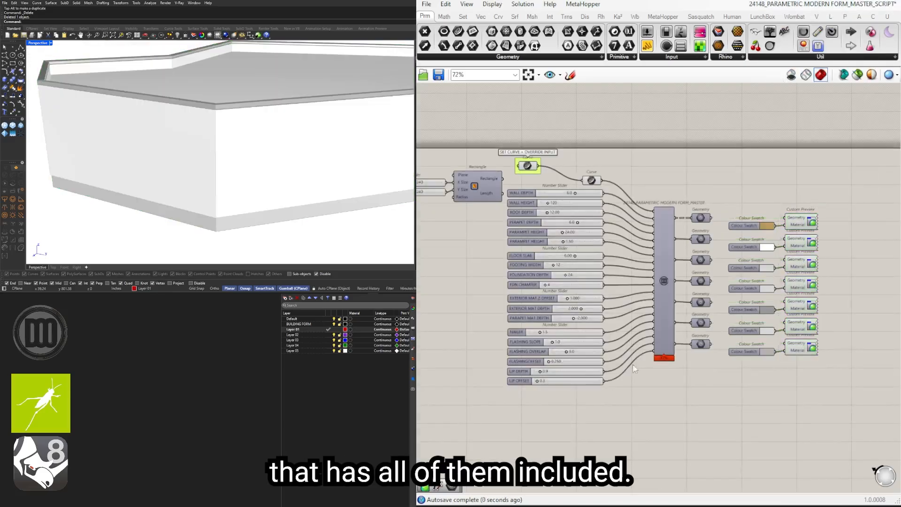
{"action": "scroll", "coordinate": [319, 167], "scroll_direction": "down", "scroll_amount": 5}
{"action": "right_click_drag", "start_coordinate": [320, 167], "coordinate": [301, 178]}
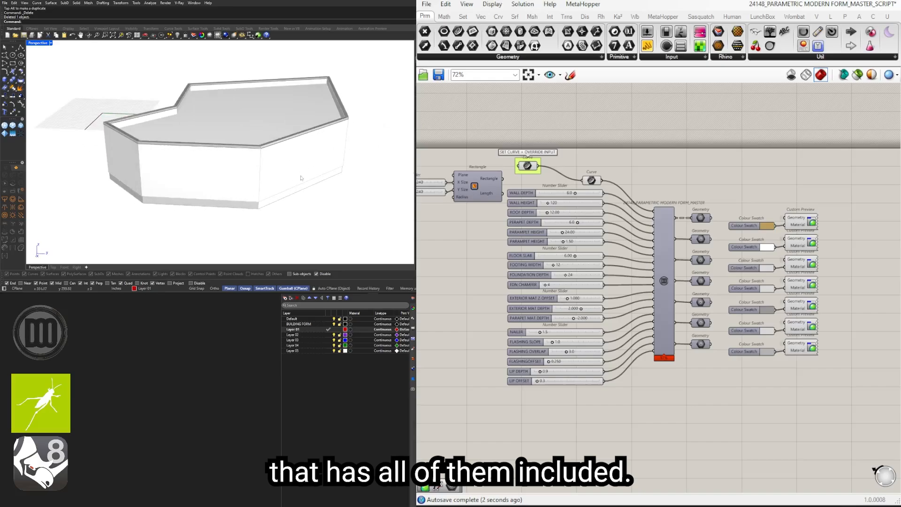
{"action": "scroll", "coordinate": [674, 199], "scroll_direction": "down", "scroll_amount": 2}
Step: Switch to the 24148_PARAMETRIC MINIMAL FORM_TUTORIAL definition and review its full script and rectangular building
{"action": "left_click", "coordinate": [826, 3]}
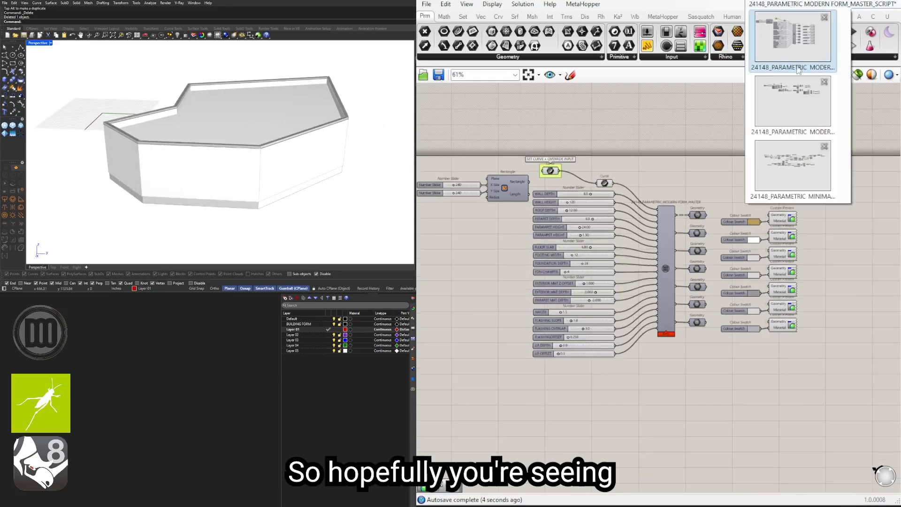
{"action": "left_click", "coordinate": [787, 187]}
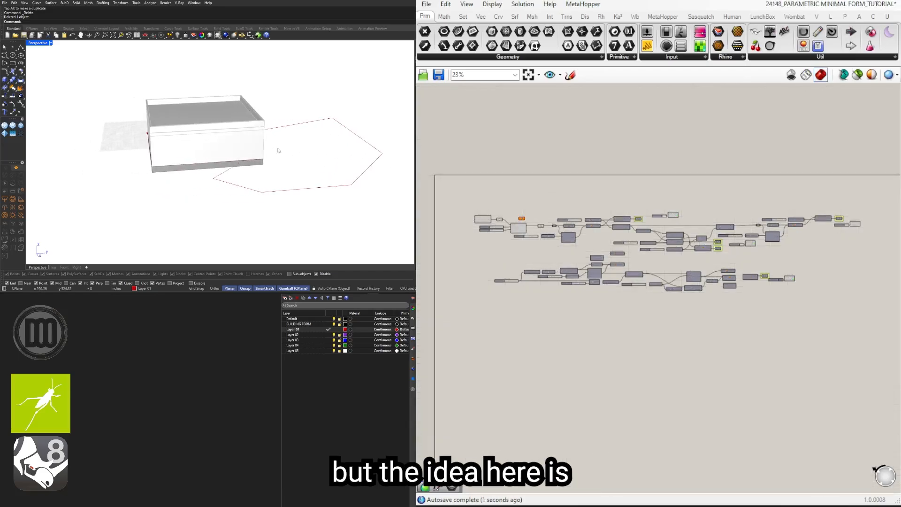
{"action": "right_click_drag", "start_coordinate": [278, 148], "coordinate": [303, 149]}
{"action": "right_click_drag", "start_coordinate": [673, 306], "coordinate": [660, 301]}
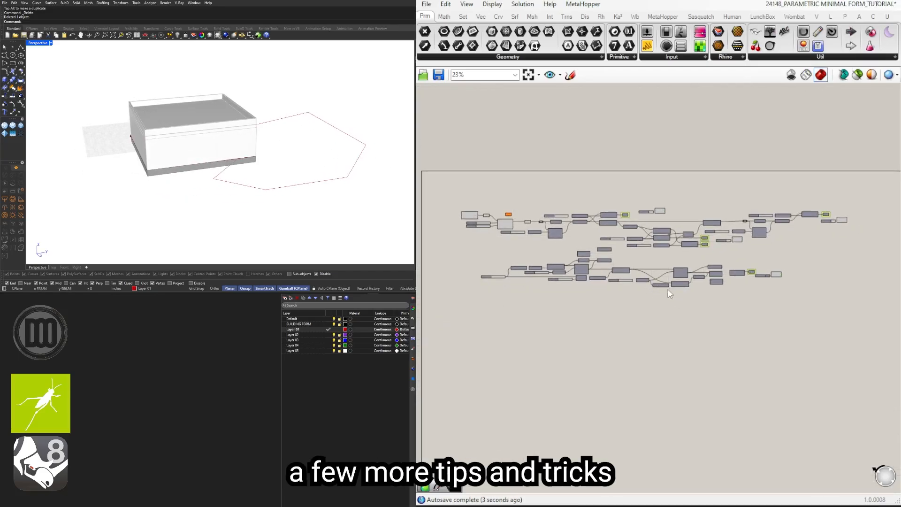